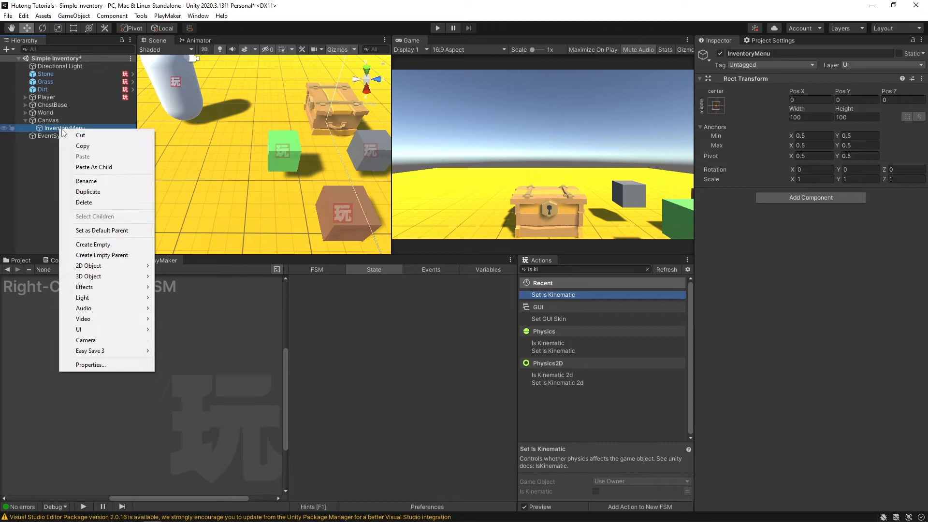
- Create an empty PlayerInventoryDisplay under InventoryMenu and duplicate it as ExternalInventoryDisplay
click(99, 244)
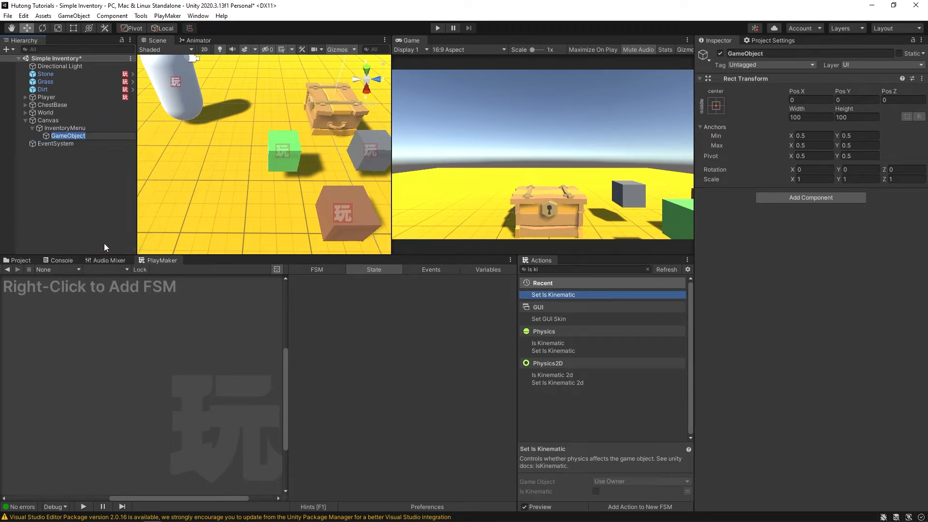
text(PlayerInventoryDisplay)
key(Return)
key(ctrl+d)
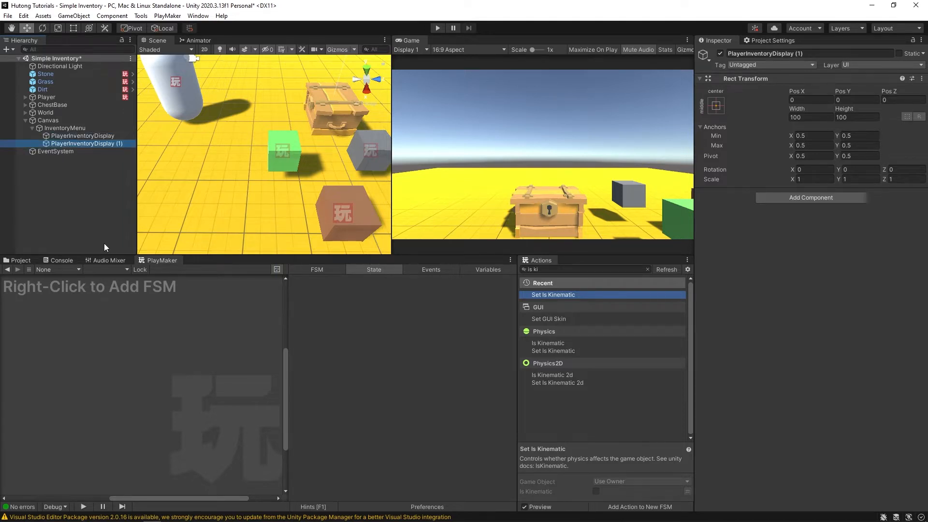
key(F2)
text(Exter)
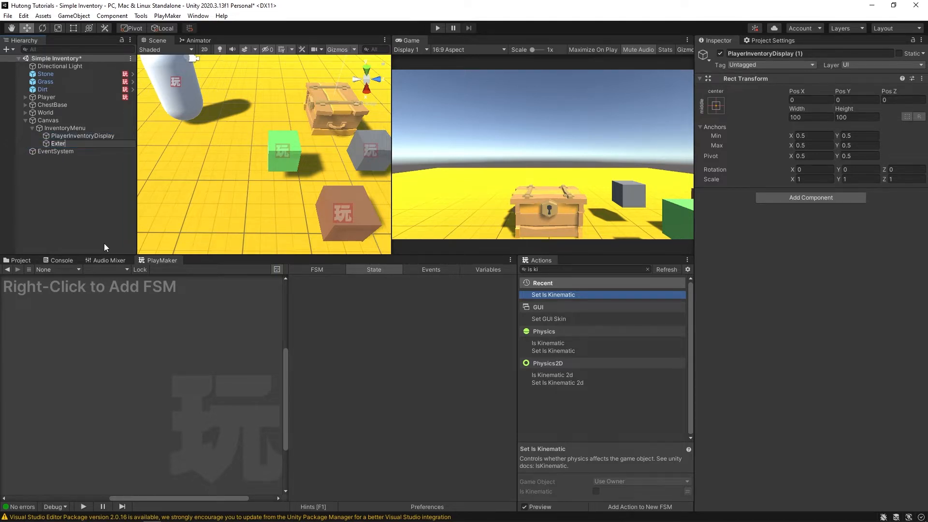
text(nalInventoryDisplay)
key(Return)
key(Up)
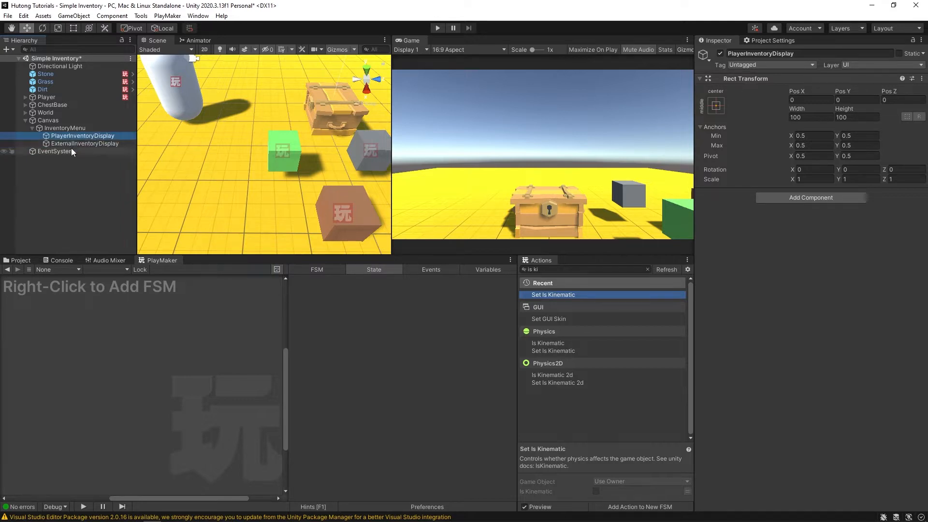
- Add a UI Panel inside PlayerInventoryDisplay, with a UI Image inside the Panel
right_click(79, 137)
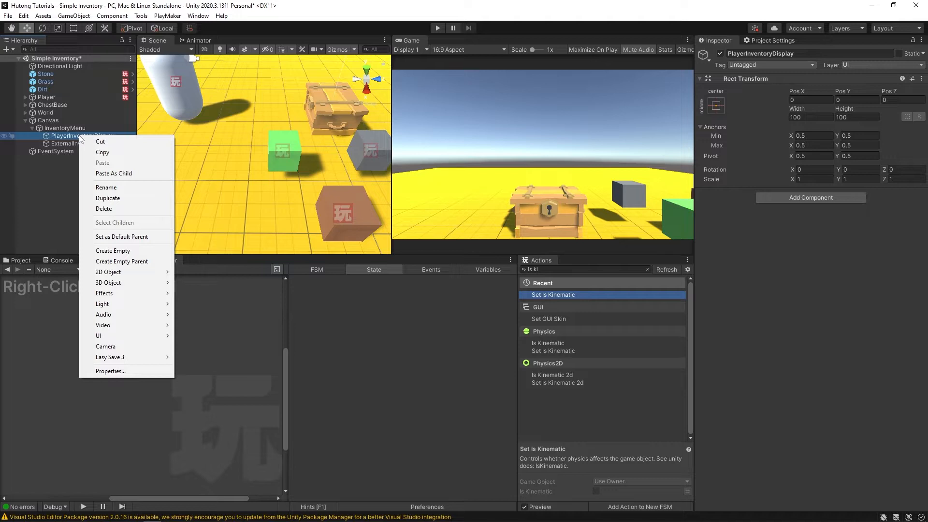
mouse_move(107, 336)
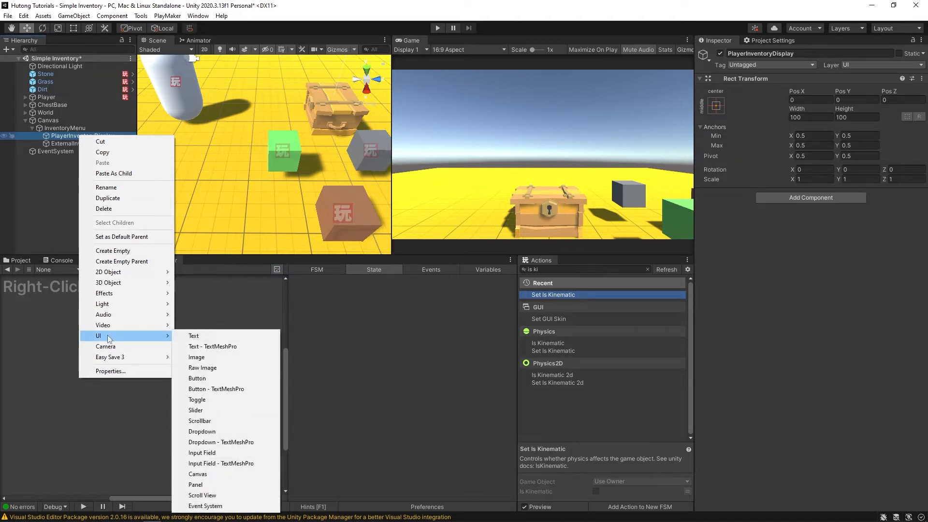
click(206, 485)
right_click(52, 142)
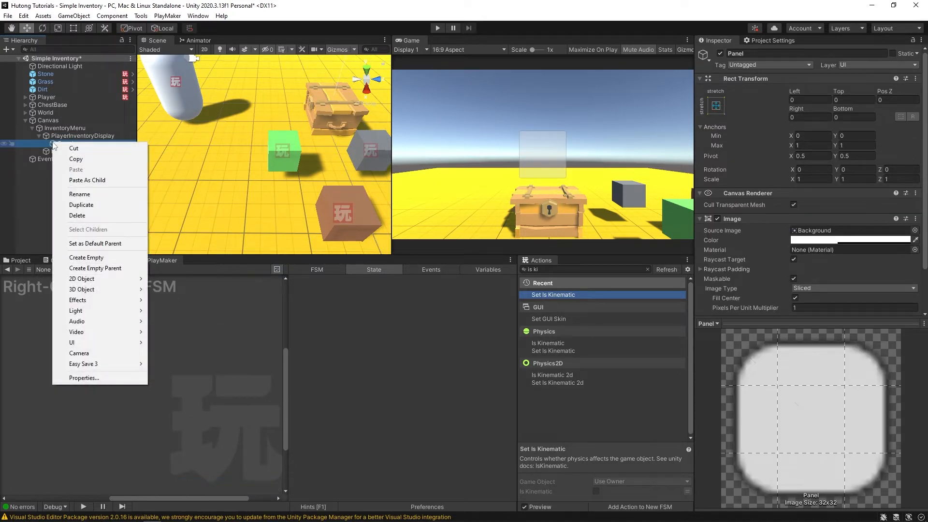
mouse_move(116, 347)
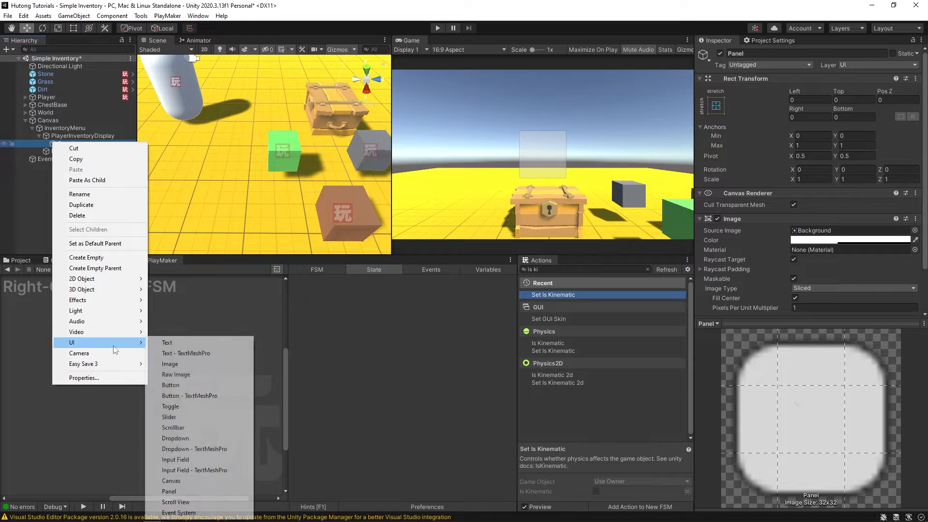
click(172, 364)
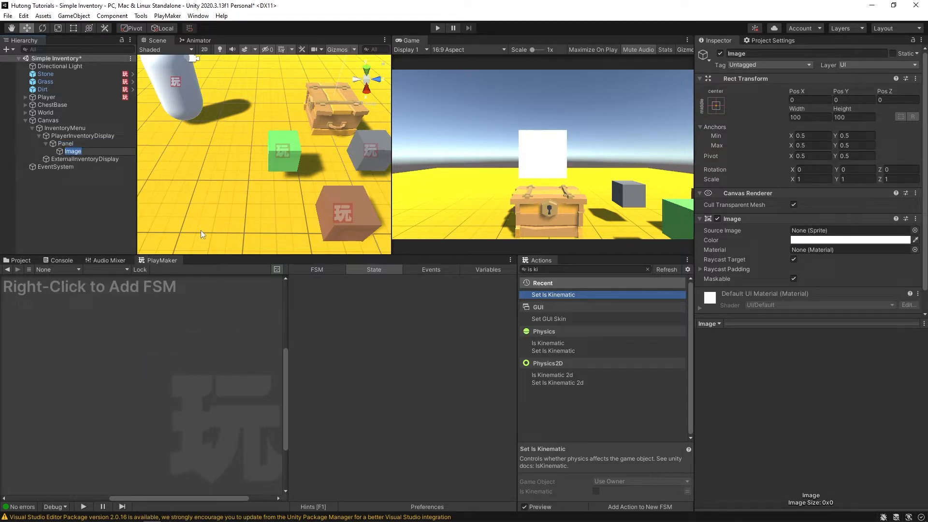
- Name the new image ItemSlot and collapse InventoryMenu in the Hierarchy
text(ItemSlot)
key(Return)
click(49, 128)
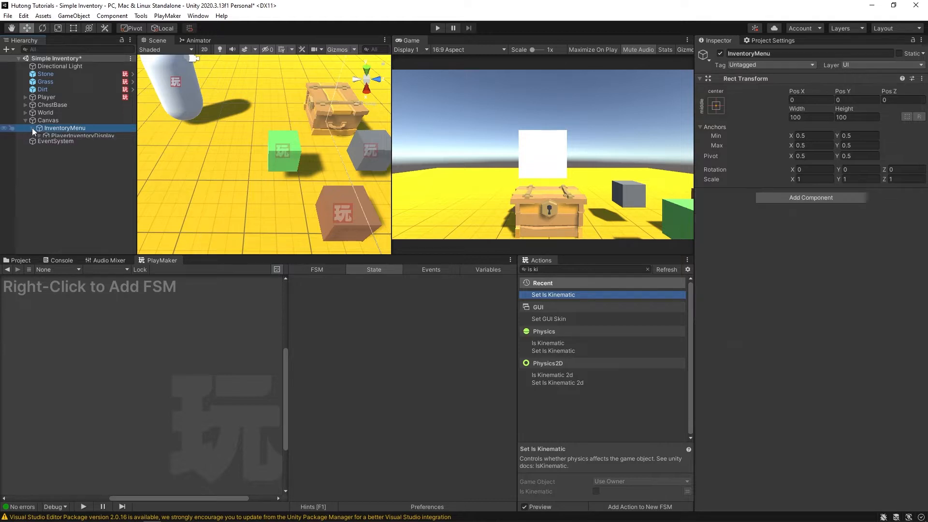
click(48, 121)
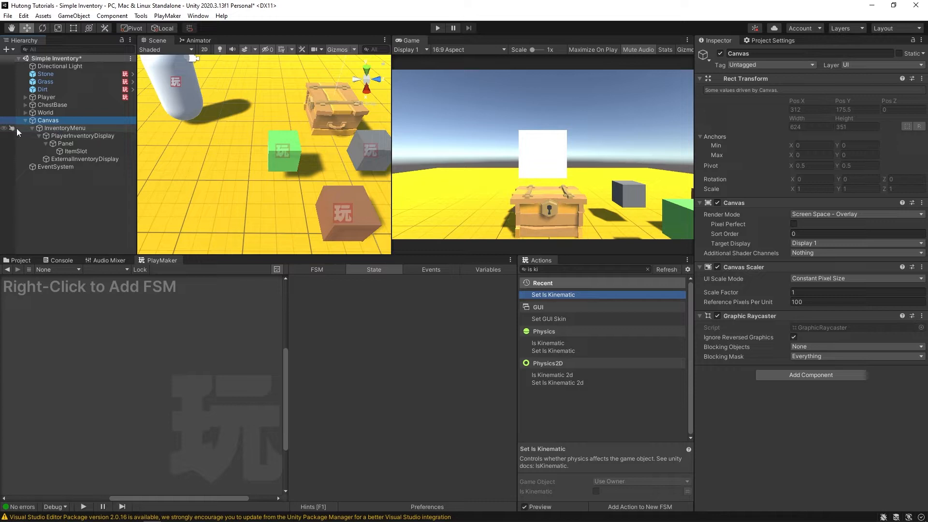
click(32, 128)
click(64, 126)
click(63, 120)
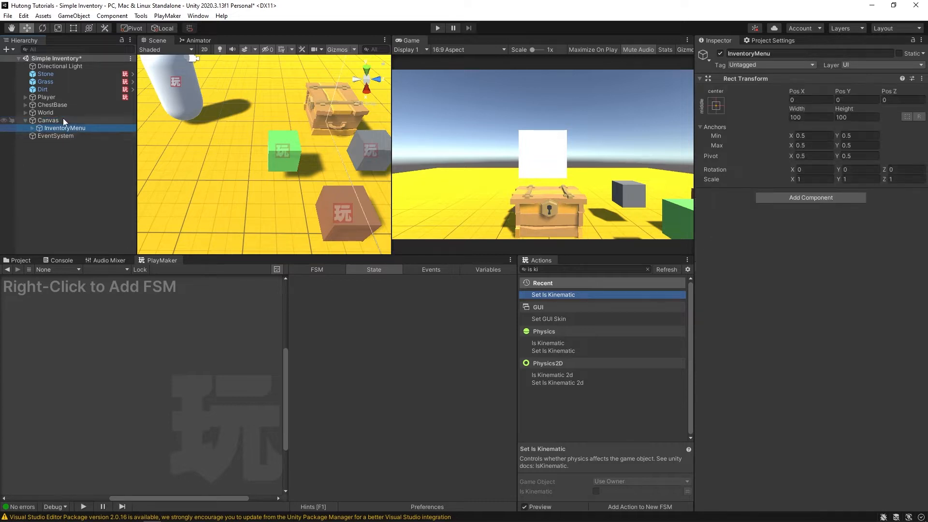
- Create an empty PauseMenu under Canvas and duplicate it as SpecialInteractOptions
right_click(52, 120)
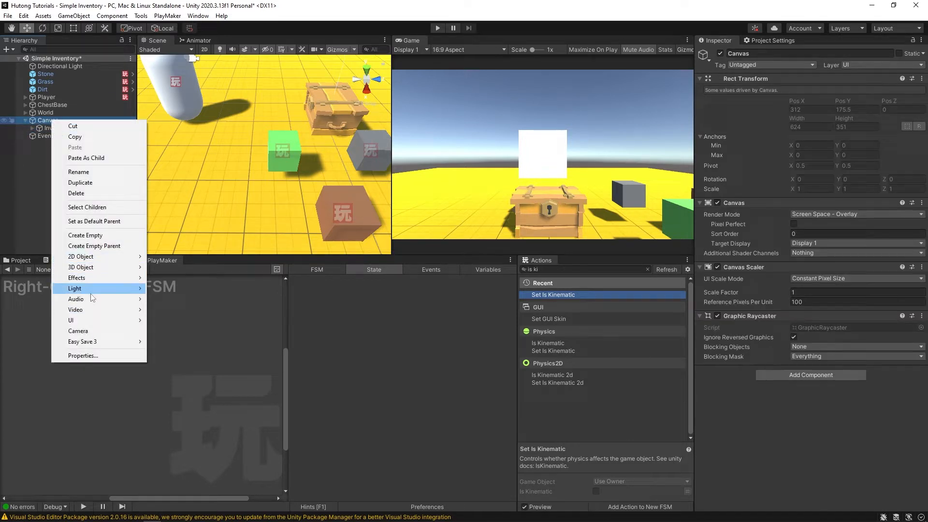
click(91, 239)
text(PauseMenu)
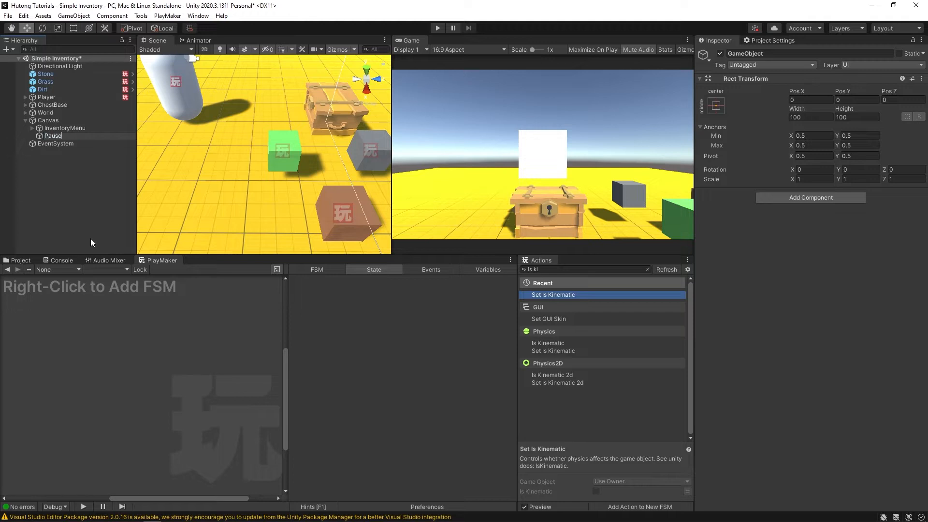
key(Return)
key(ctrl+d)
key(F2)
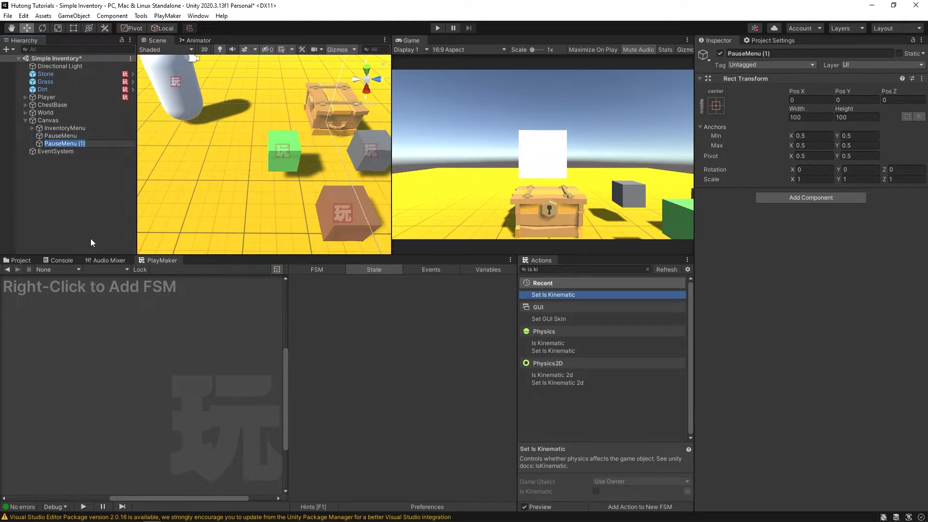
text(SpecialInteractOptions)
key(Return)
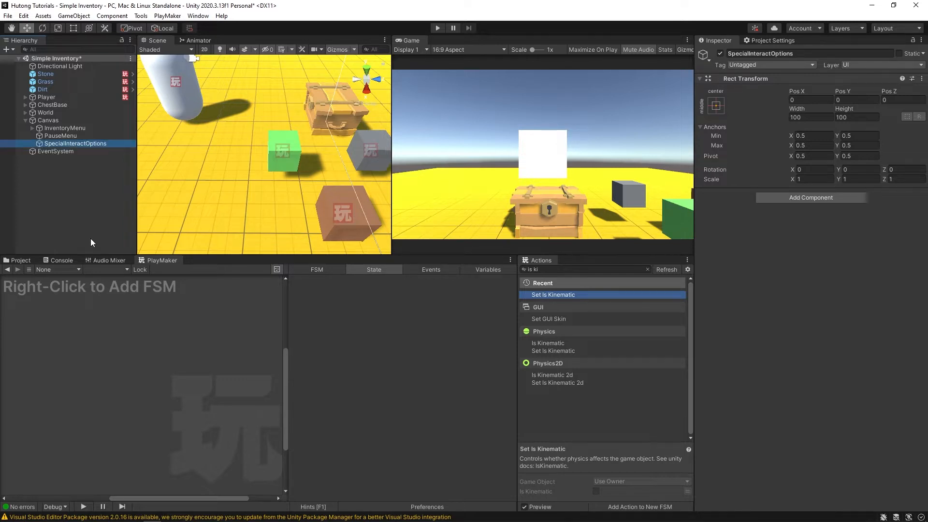
- Select InventoryMenu, PauseMenu and SpecialInteractOptions together and deactivate them
click(46, 122)
click(54, 127)
click(55, 143)
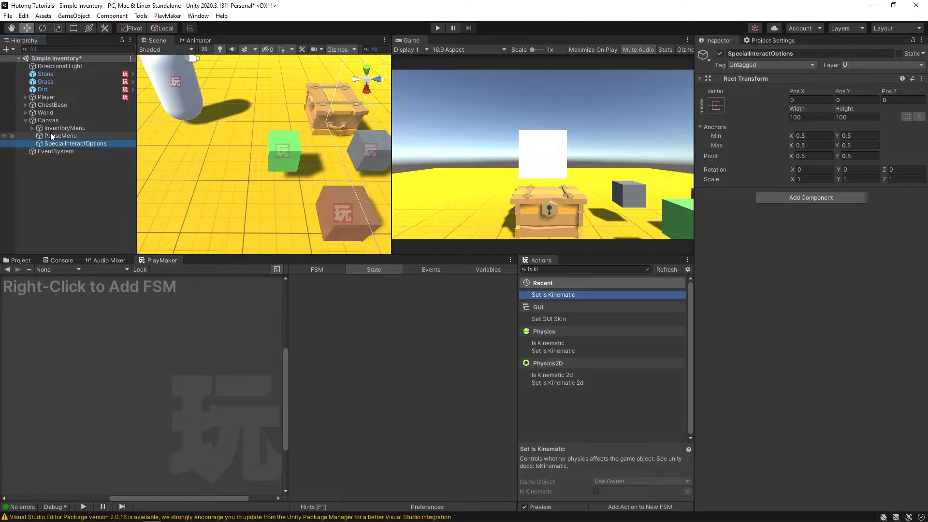
click(51, 134)
click(46, 121)
click(54, 129)
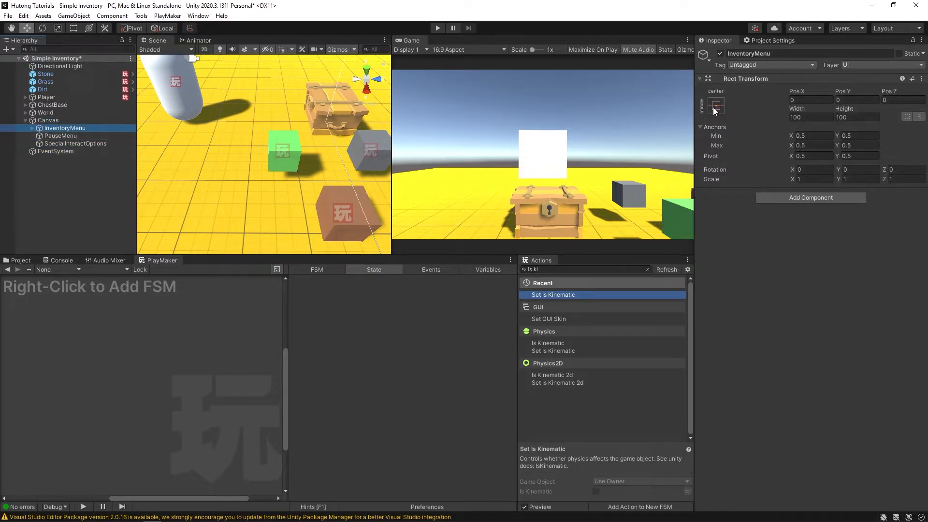
click(52, 135)
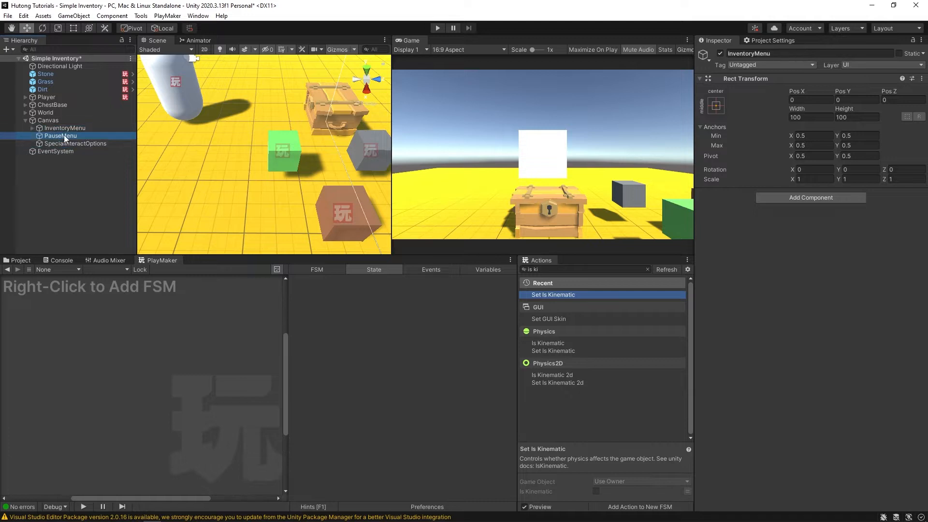
click(60, 143)
shift+click(54, 128)
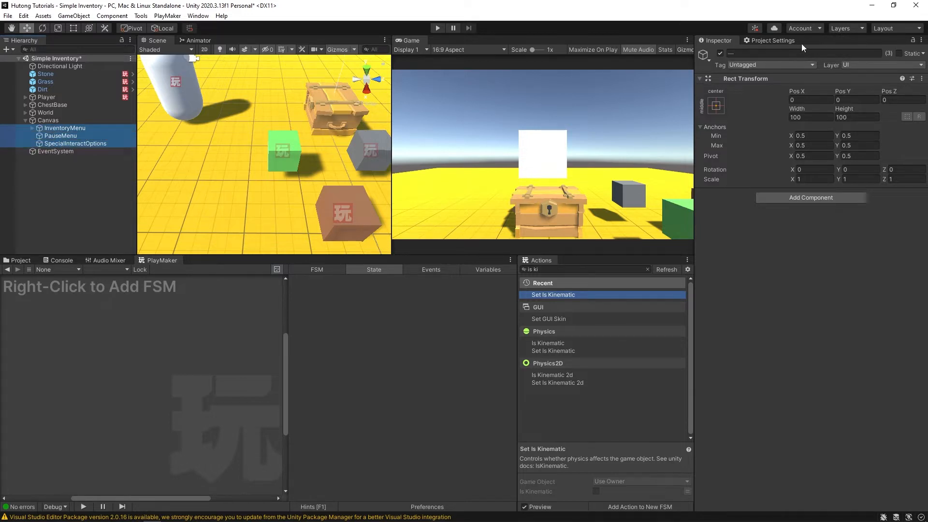
click(720, 54)
click(65, 121)
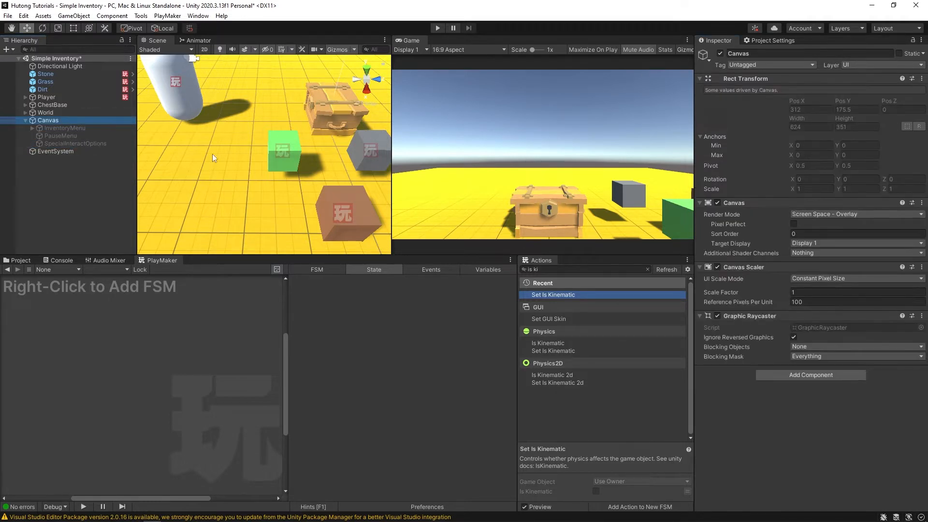
- Add a PlayMakerFSM component to the Canvas and name the FSM InventoryOpenClose
click(793, 375)
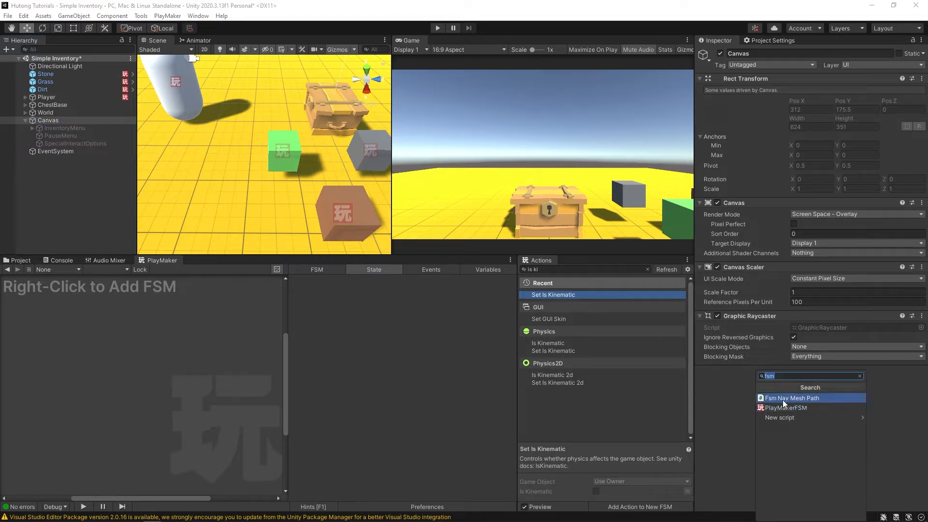
click(782, 399)
click(751, 382)
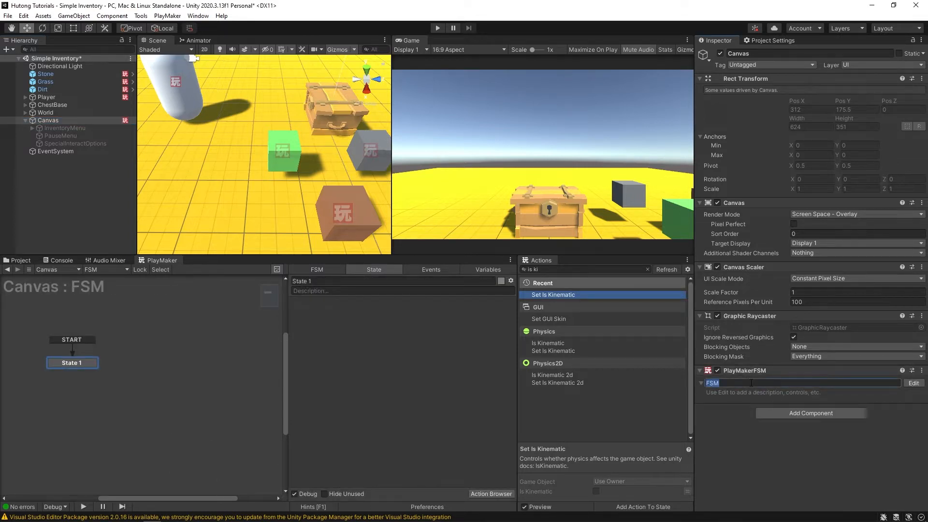
text(InventoryOpenClose)
key(Return)
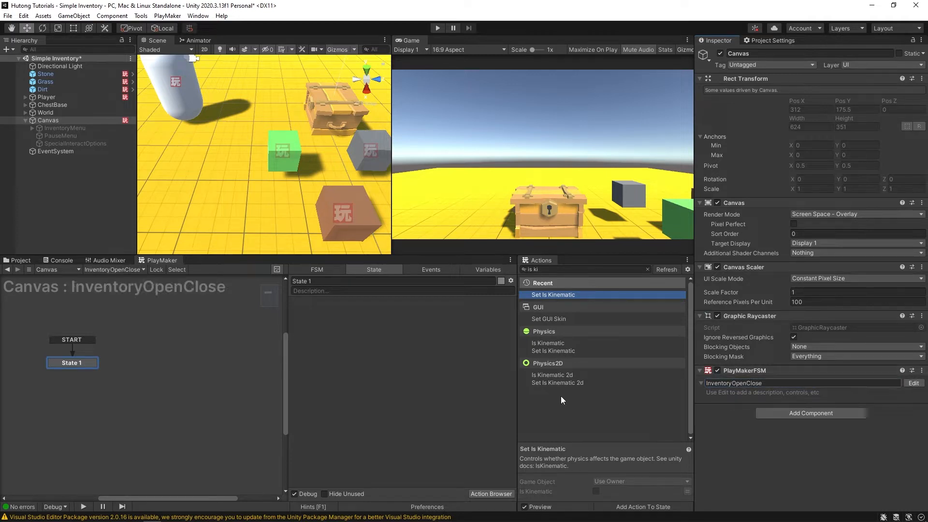
middle_drag(81, 384, 162, 383)
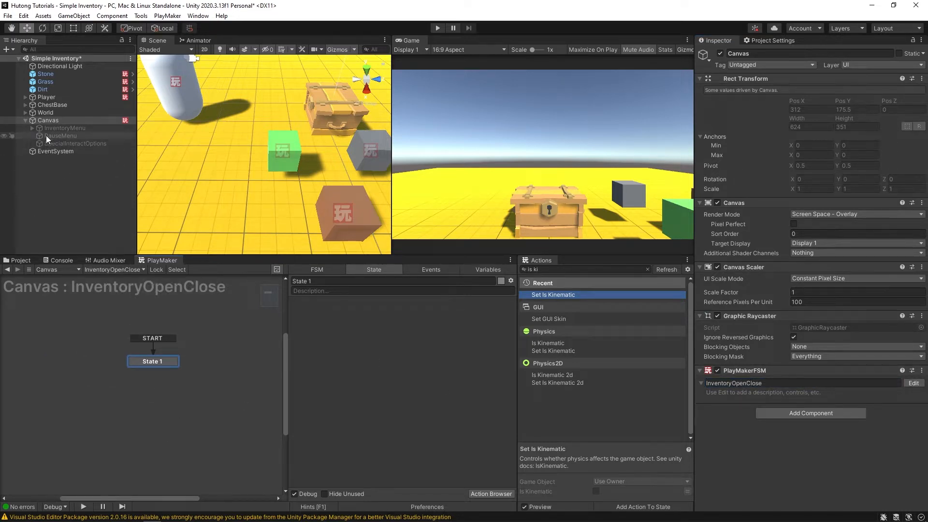
- Keep InventoryMenu inactive, then search the Action Browser for 'key down'
click(57, 128)
click(720, 53)
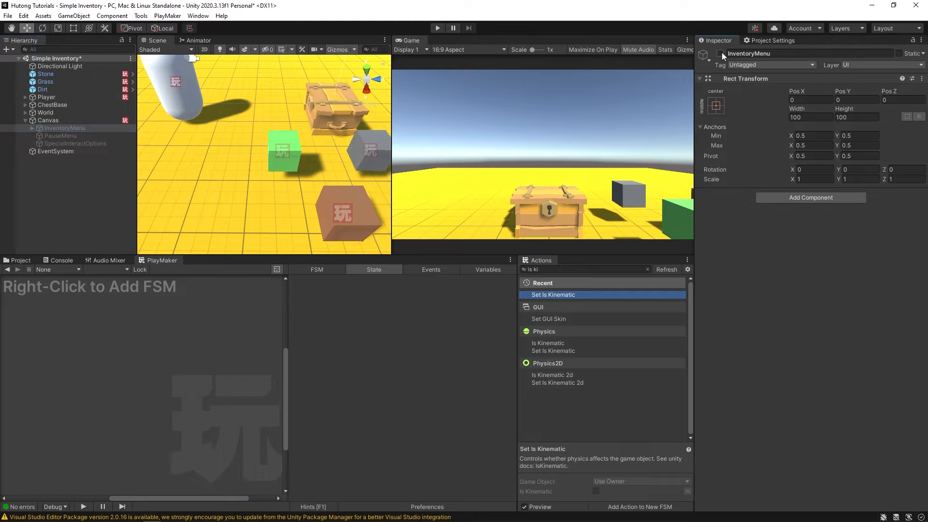
click(39, 122)
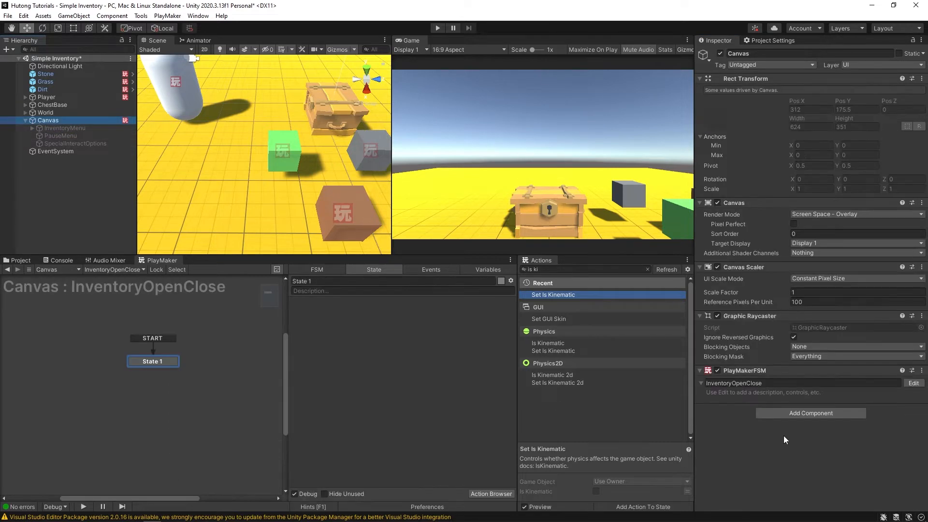
click(543, 270)
text(key down)
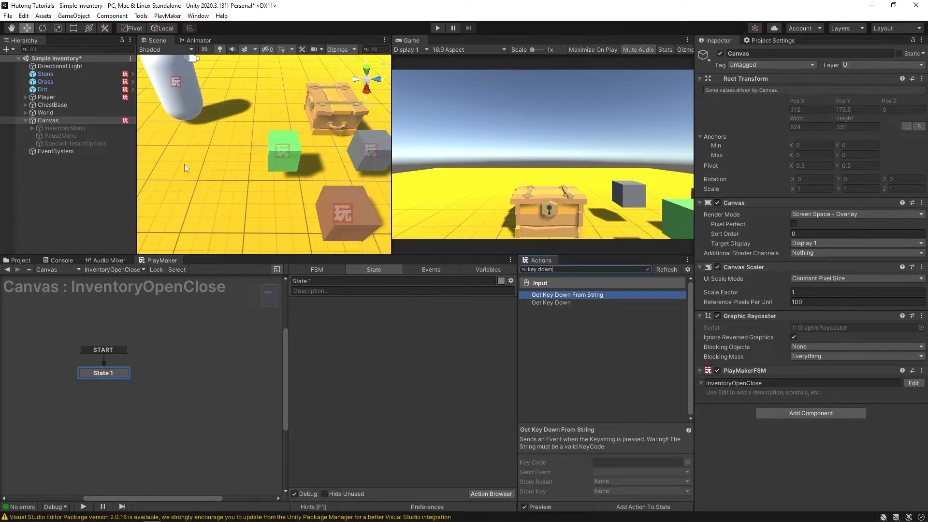
- Add Get Key Down on key I sending next, linking State 1 to a new State 2
double_click(556, 302)
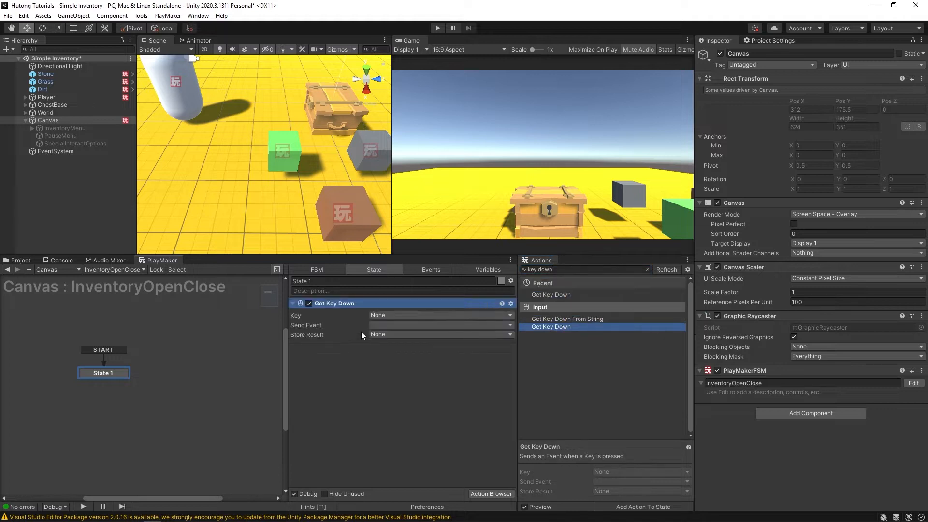
click(374, 315)
key(i)
key(i)
key(Return)
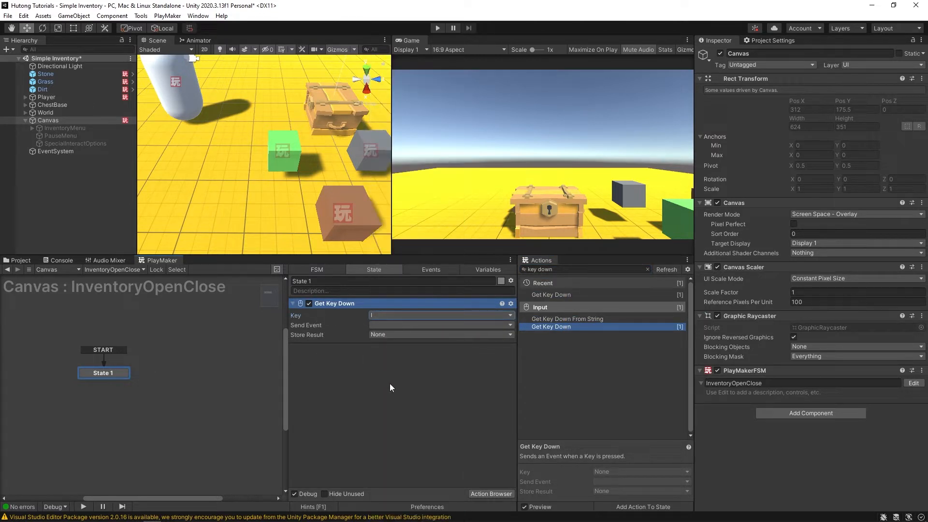
click(379, 326)
mouse_move(403, 348)
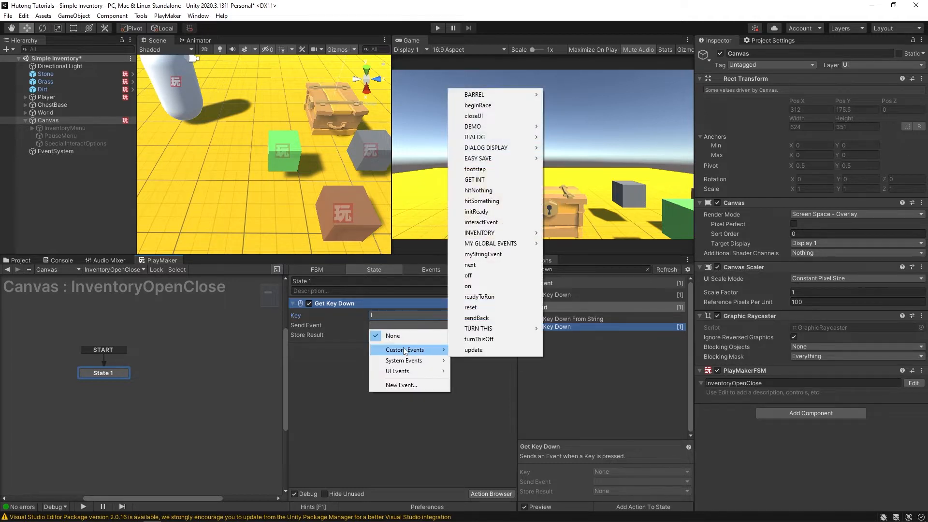
key(n)
click(376, 335)
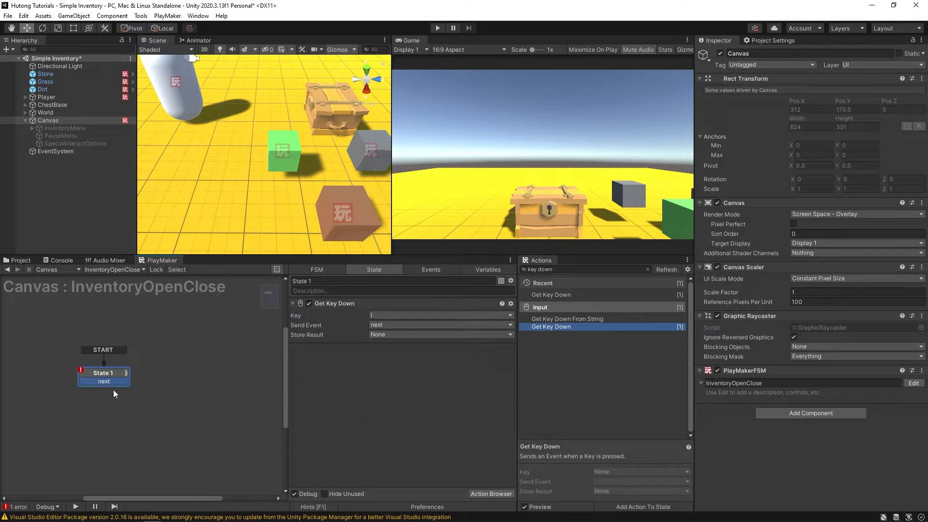
drag(156, 384, 175, 376)
- Rename the states 'inventory closed' and 'inventory open'
click(109, 373)
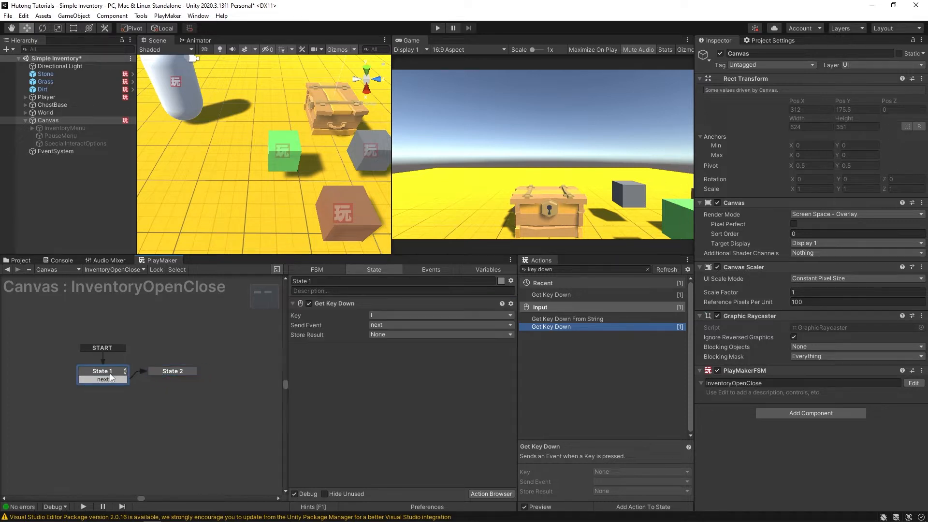
click(335, 281)
text(i)
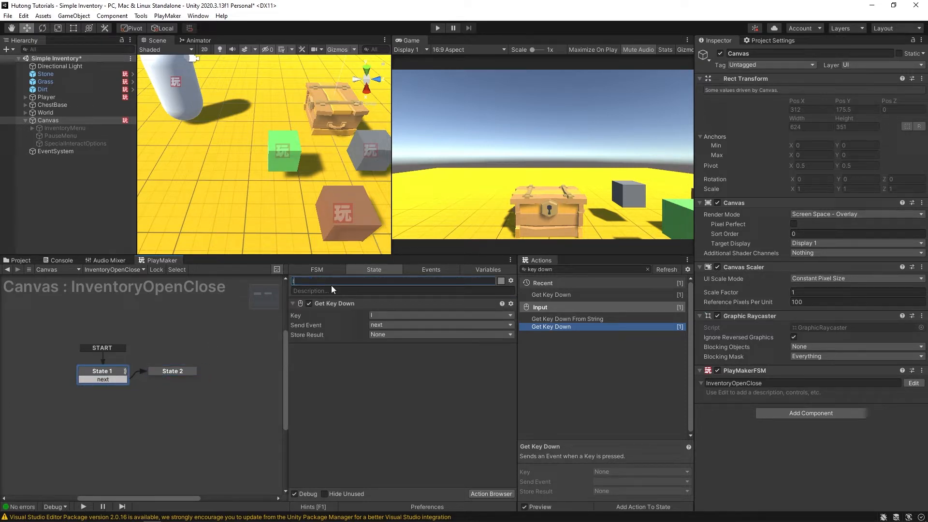
text(nventory closed)
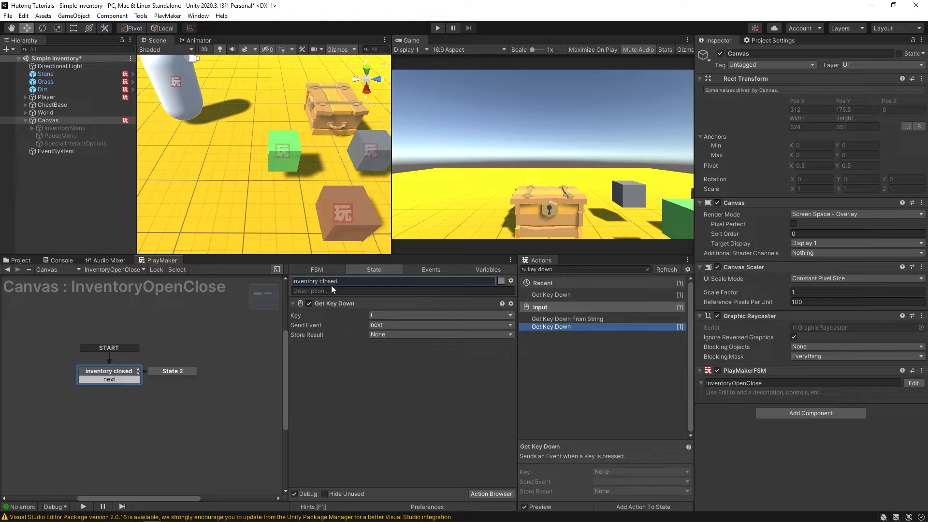
click(167, 371)
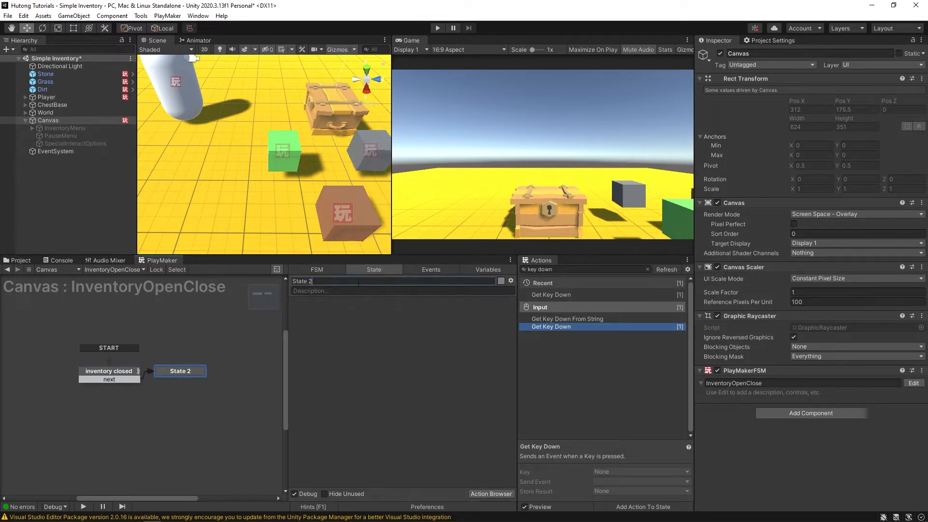
drag(166, 375, 204, 373)
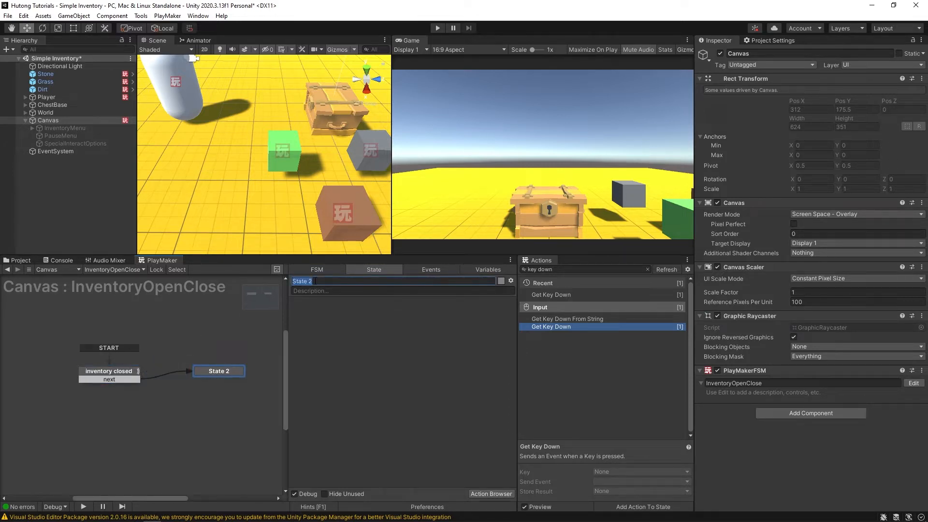
text(inventory open)
key(Return)
- Copy Get Key Down into inventory open and route its next transition back to inventory closed
click(124, 372)
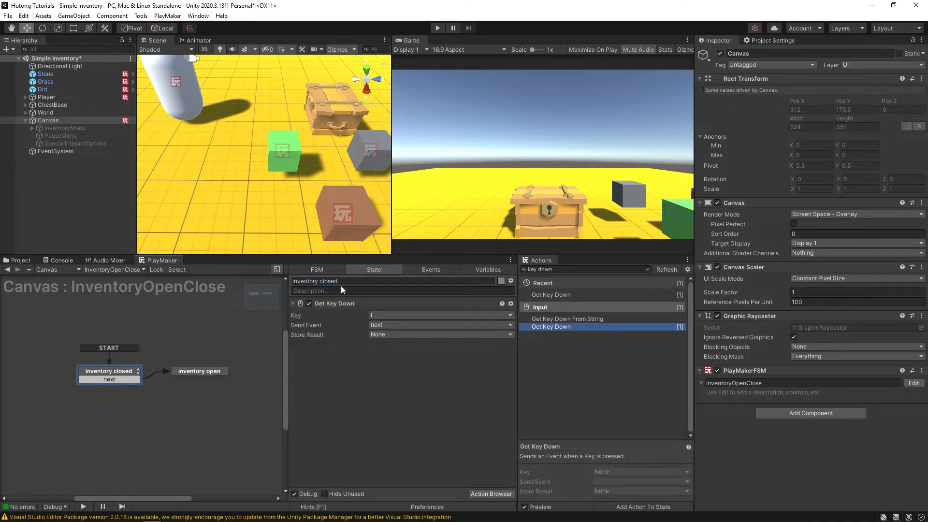
click(336, 304)
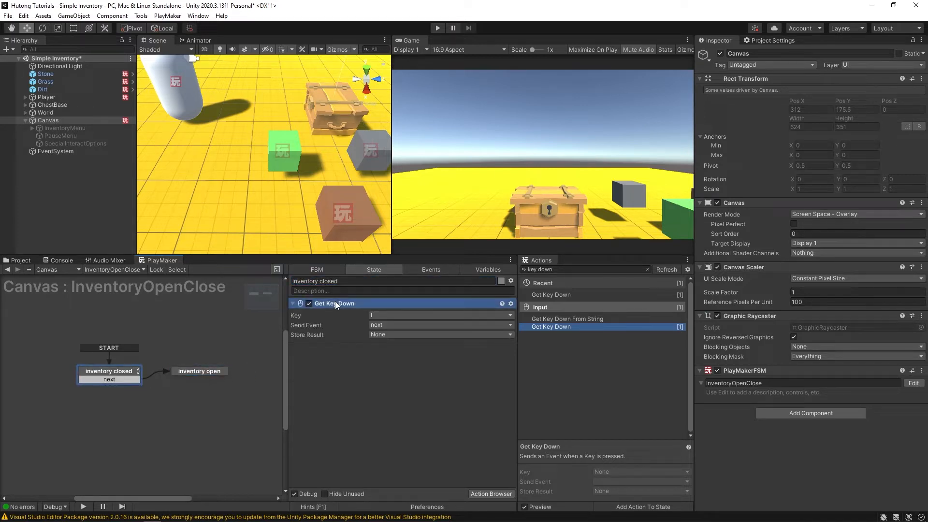
click(207, 373)
key(ctrl+v)
click(356, 340)
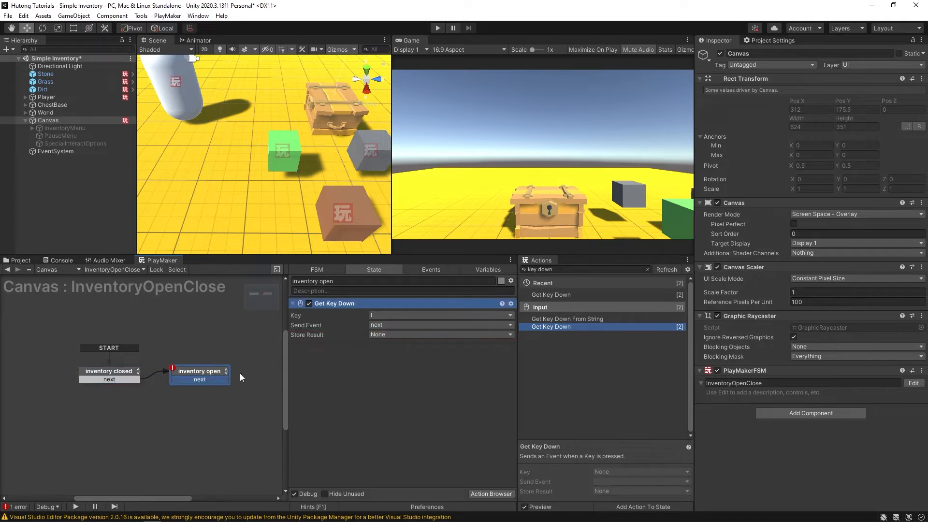
drag(182, 378, 111, 374)
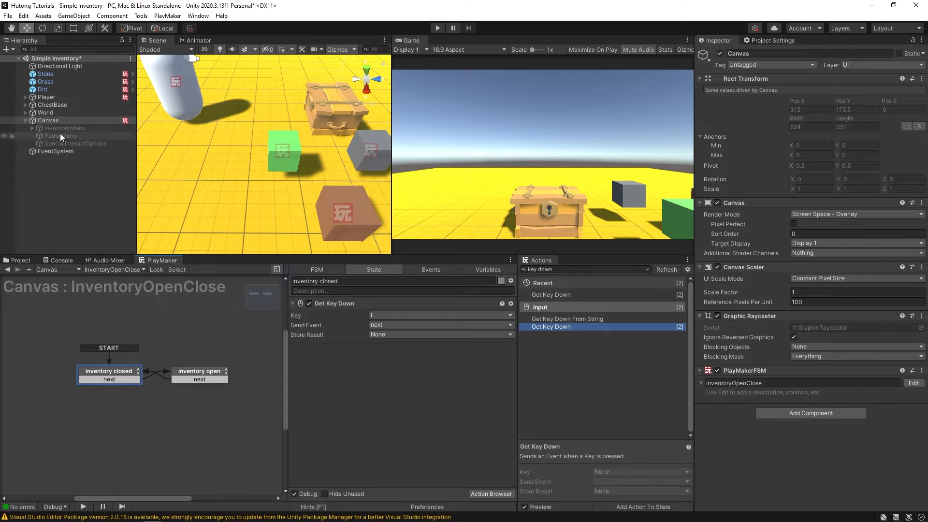
- Add an Activate Game Object action for InventoryMenu to inventory closed, with Recursive off
drag(62, 128, 320, 364)
drag(371, 396, 372, 396)
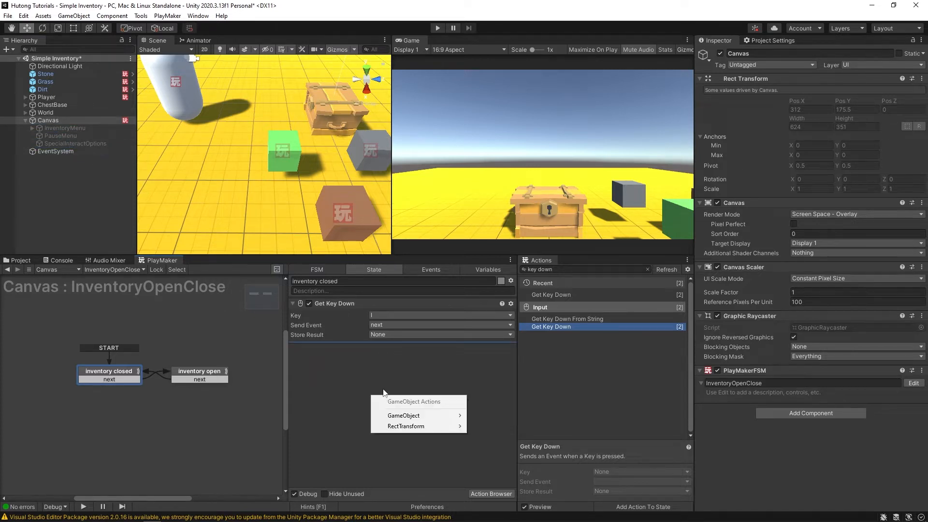
mouse_move(415, 416)
click(507, 93)
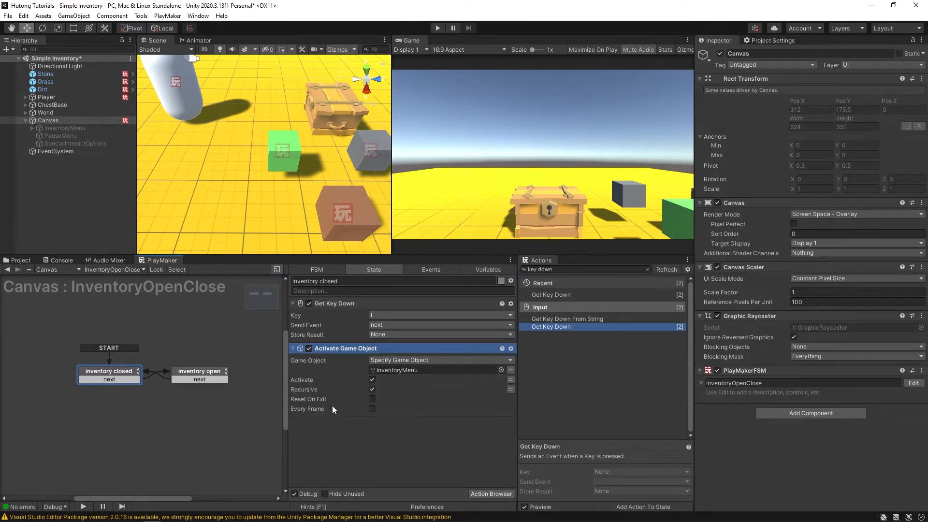
click(372, 389)
- Paste the action into inventory open, set it to activate InventoryMenu, and save the scene
click(340, 350)
click(223, 373)
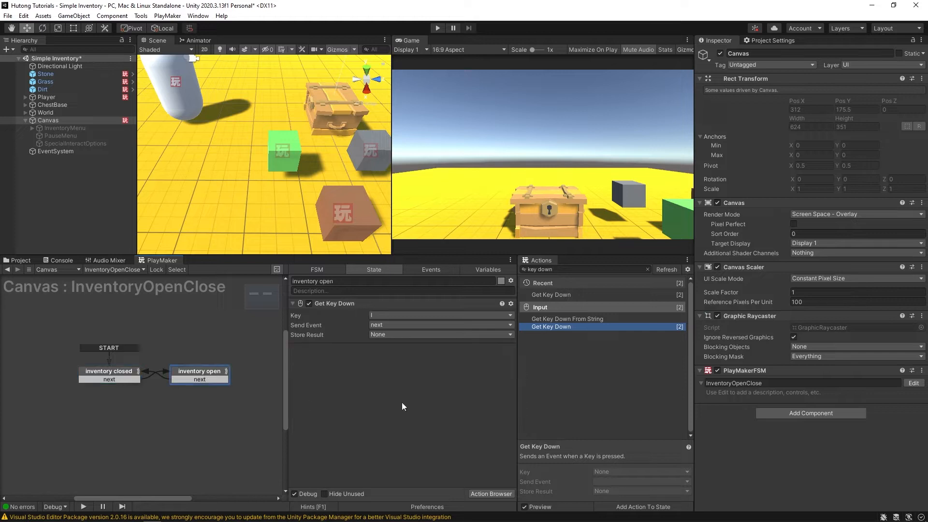
key(ctrl+v)
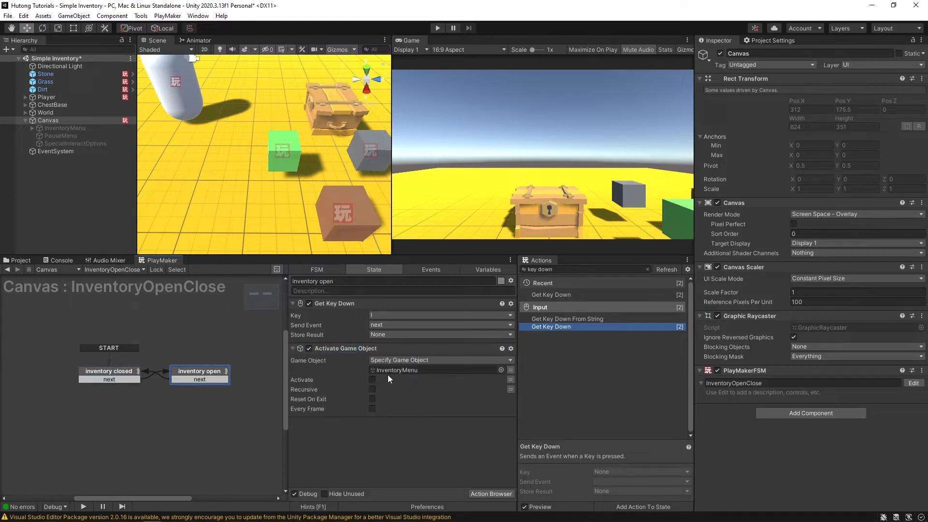
click(373, 379)
key(ctrl+s)
key(ctrl+p)
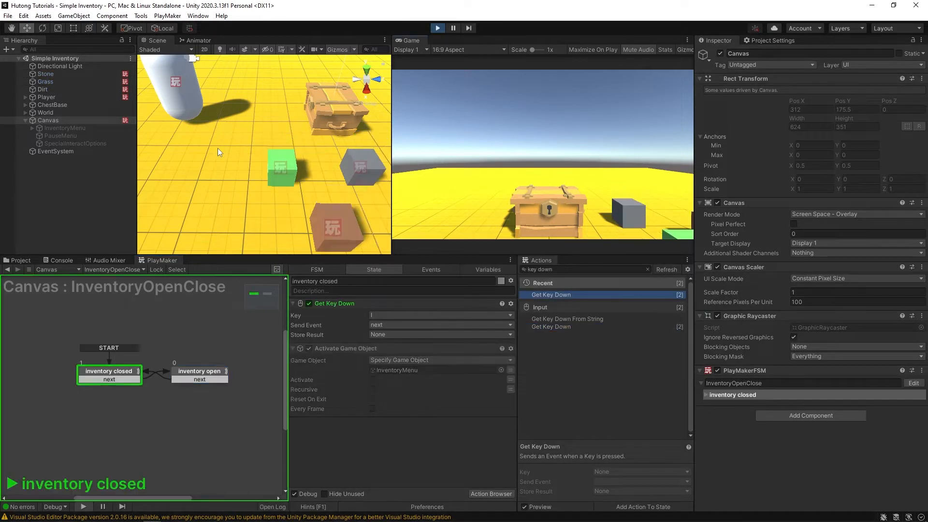
key(i)
key(i)
key(i)
key(i)
key(i)
key(i)
key(i)
key(i)
key(i)
key(i)
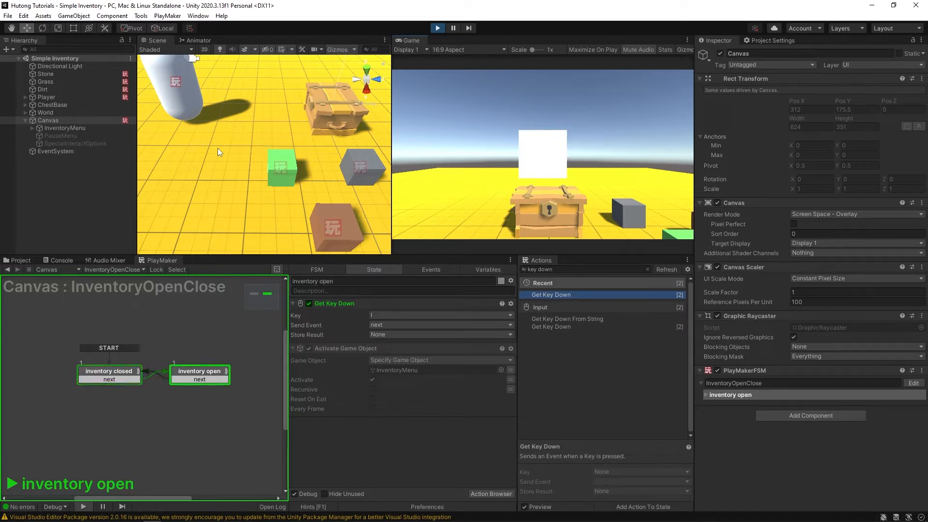
key(ctrl+p)
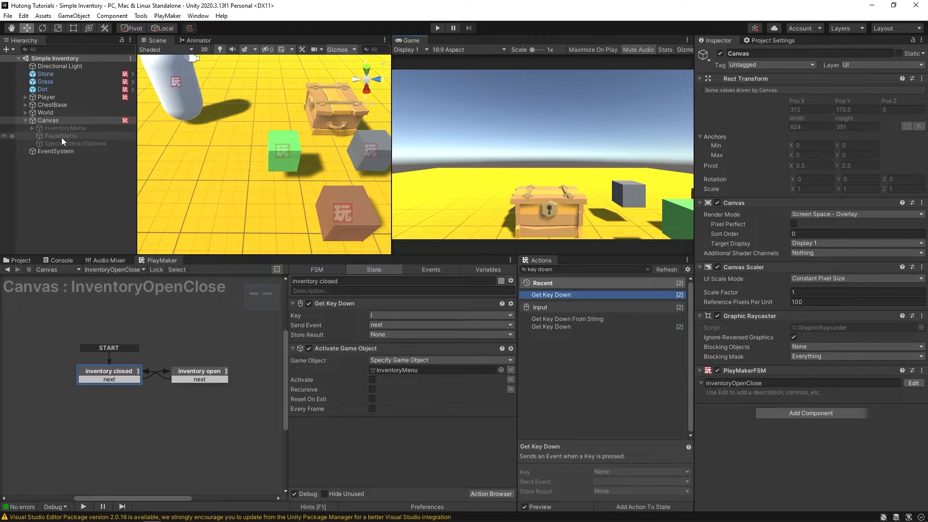
- Activate InventoryMenu, delete ExternalInventoryDisplay, and switch the Scene view to 2D
click(60, 129)
click(721, 54)
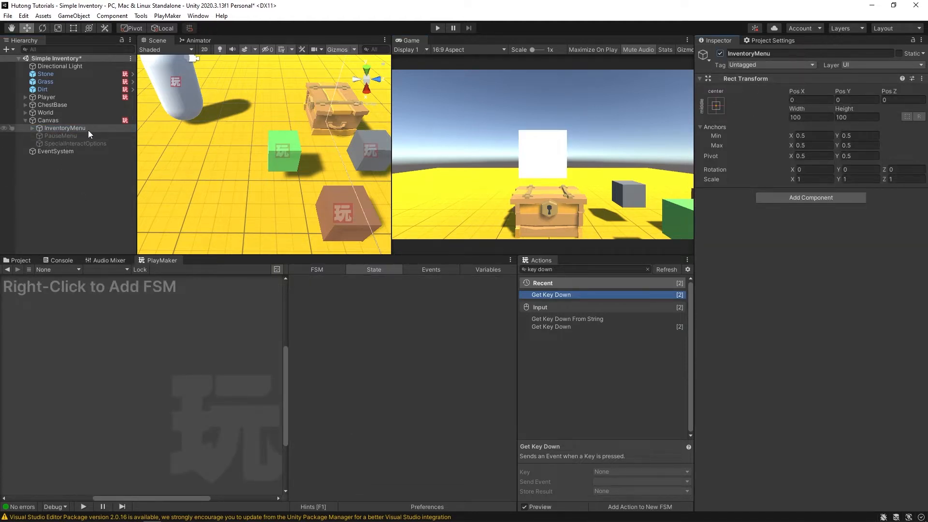
click(32, 128)
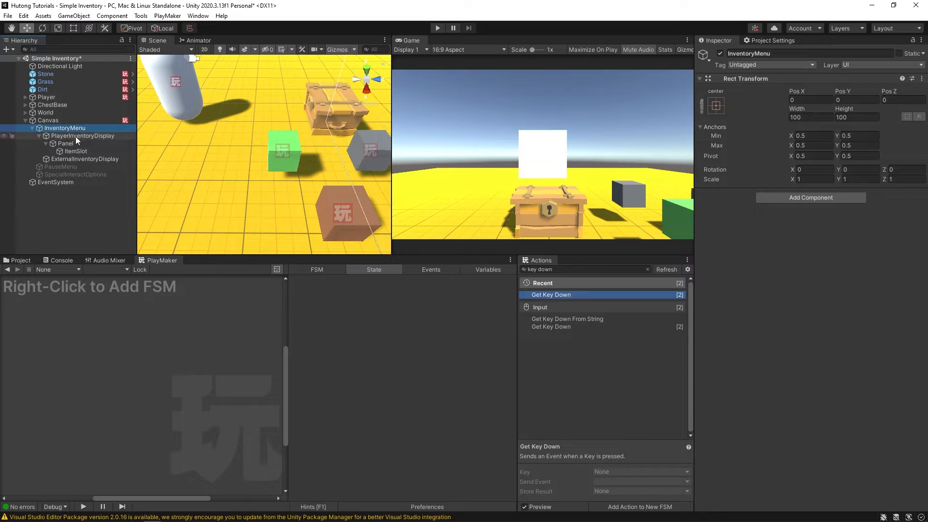
click(60, 136)
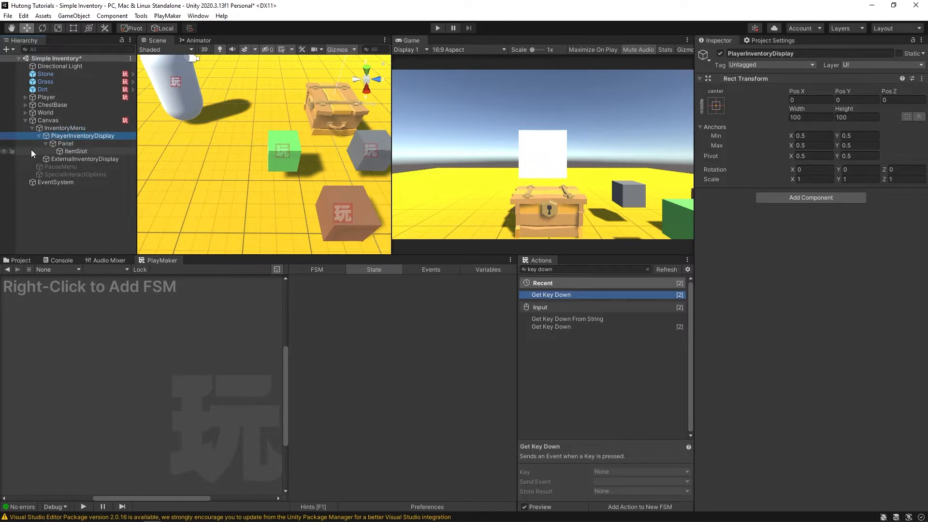
click(38, 136)
click(85, 145)
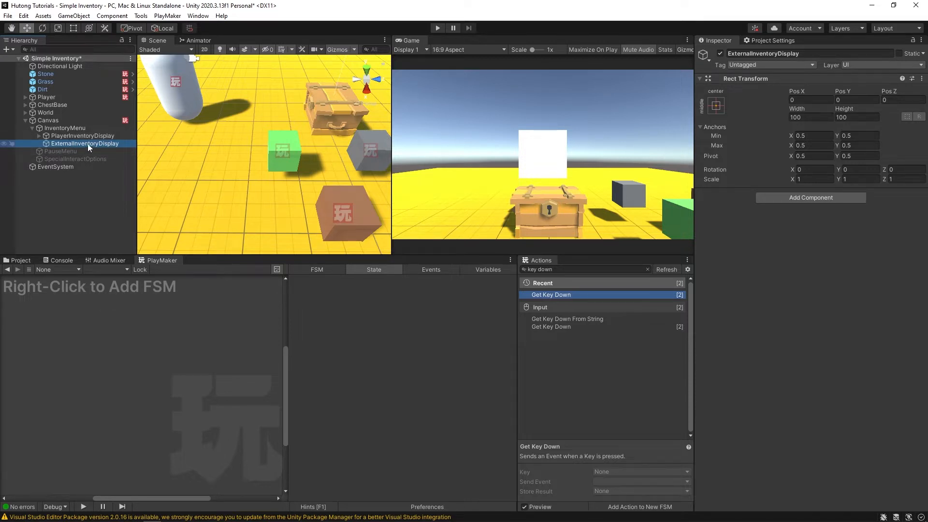
key(Delete)
click(89, 135)
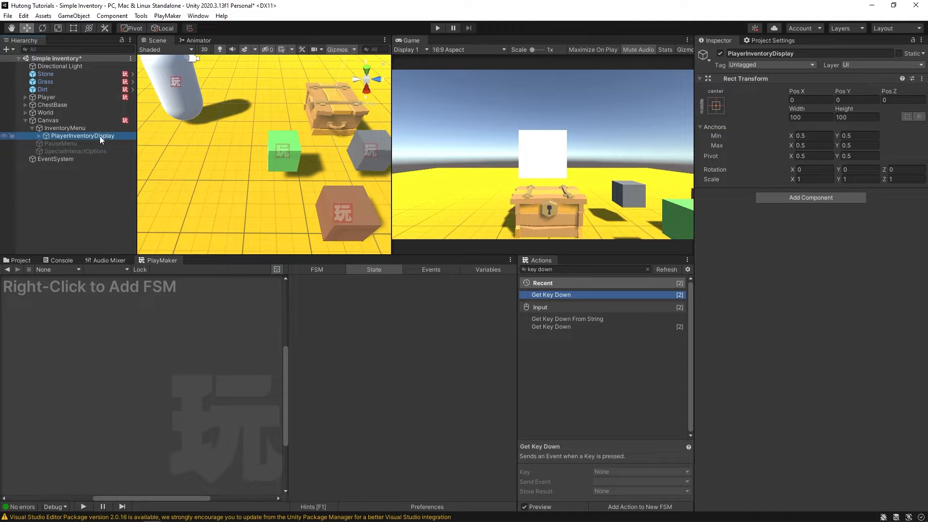
click(205, 50)
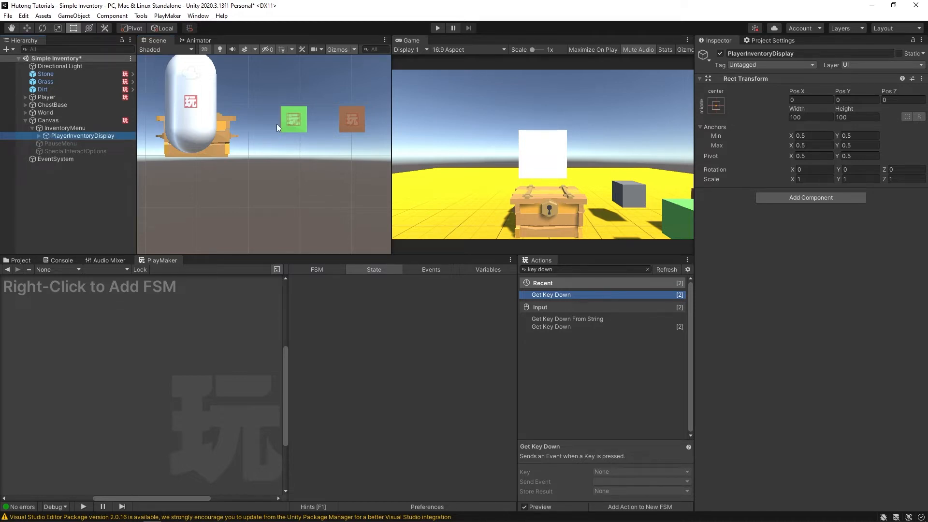
- Frame PlayerInventoryDisplay in the Scene view, expand it, and select its Panel
key(f)
scroll(266, 158, down, 10)
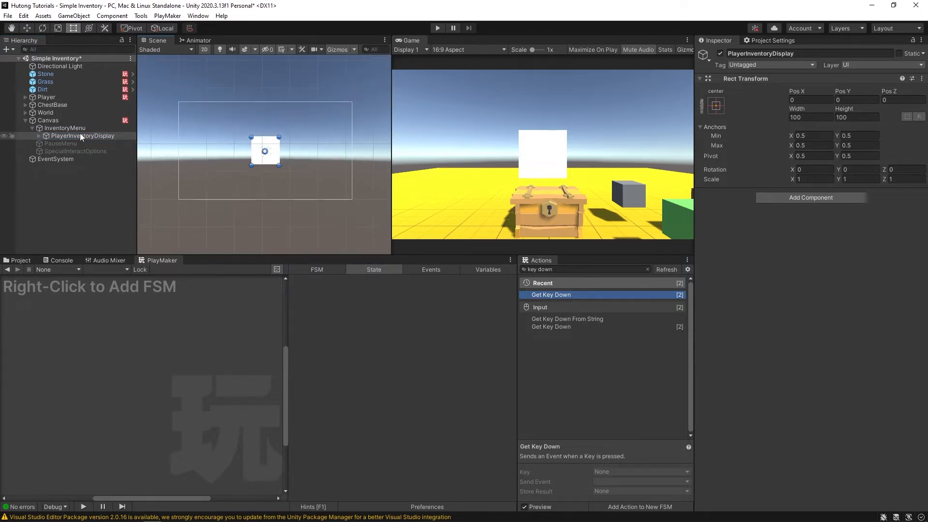
click(73, 121)
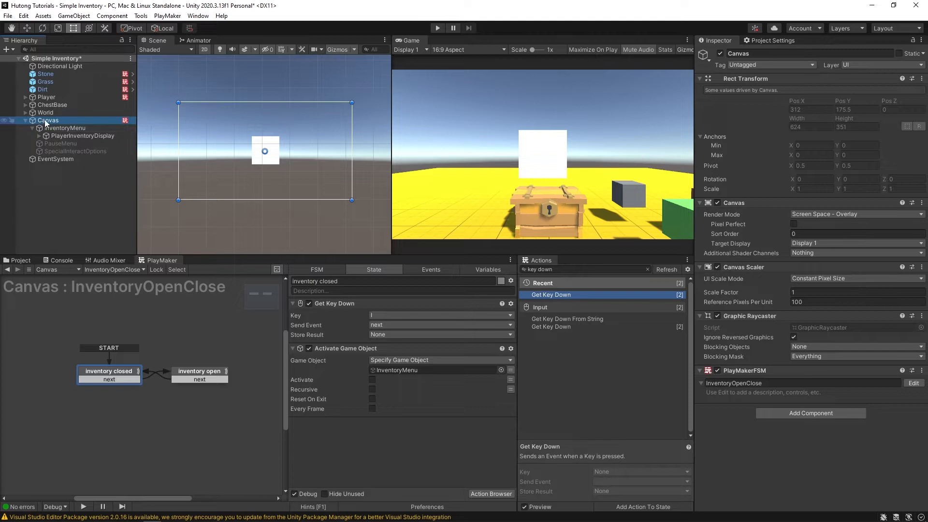
key(F2)
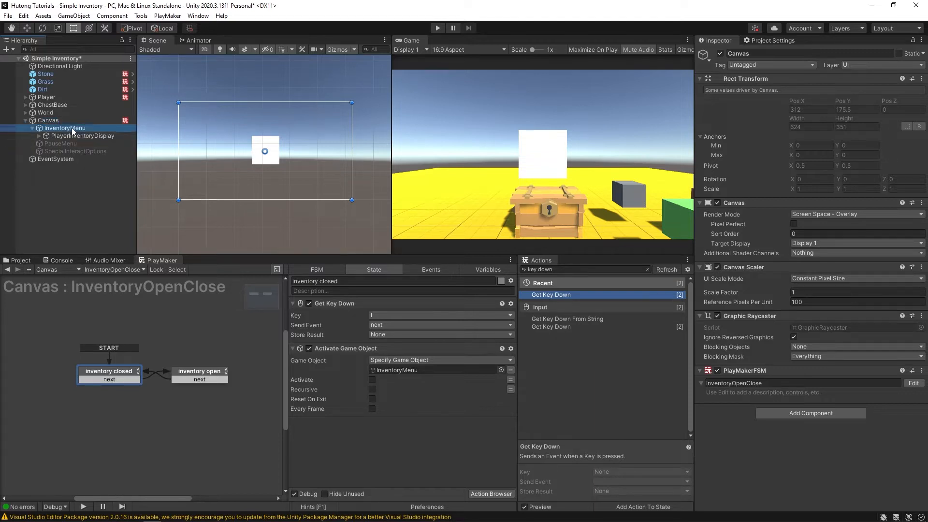
click(72, 128)
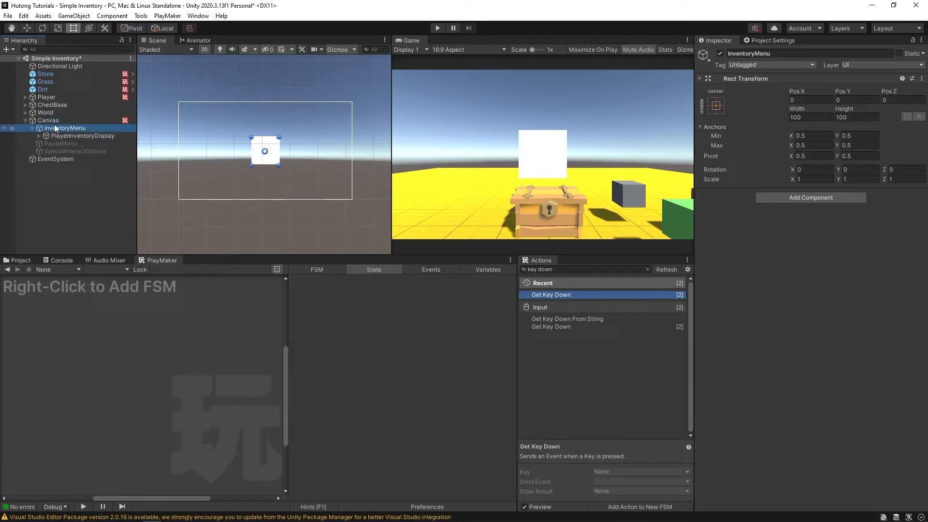
click(90, 137)
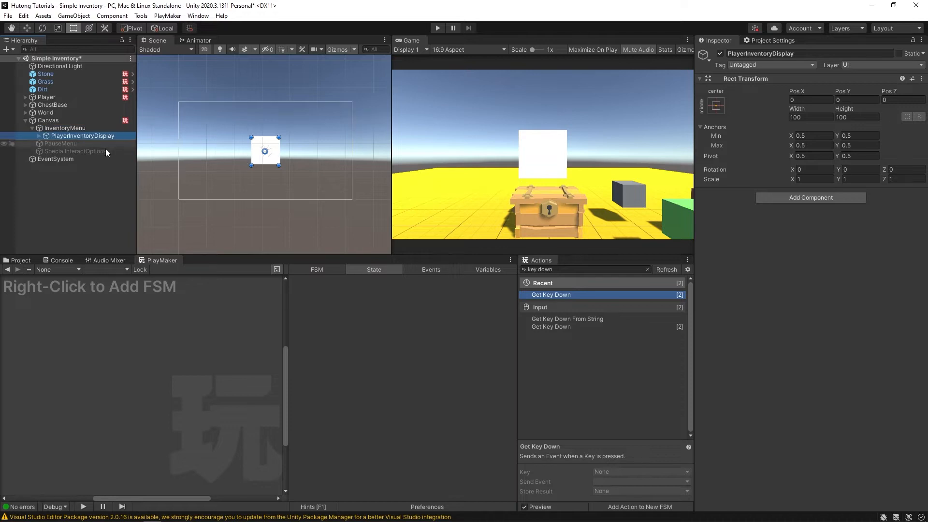
click(40, 136)
click(66, 144)
click(75, 151)
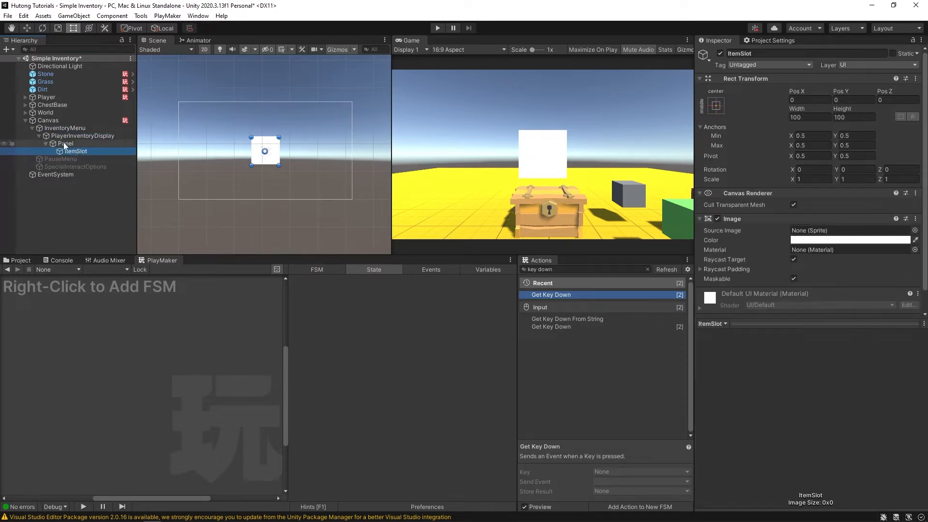
click(58, 134)
key(Left)
key(Right)
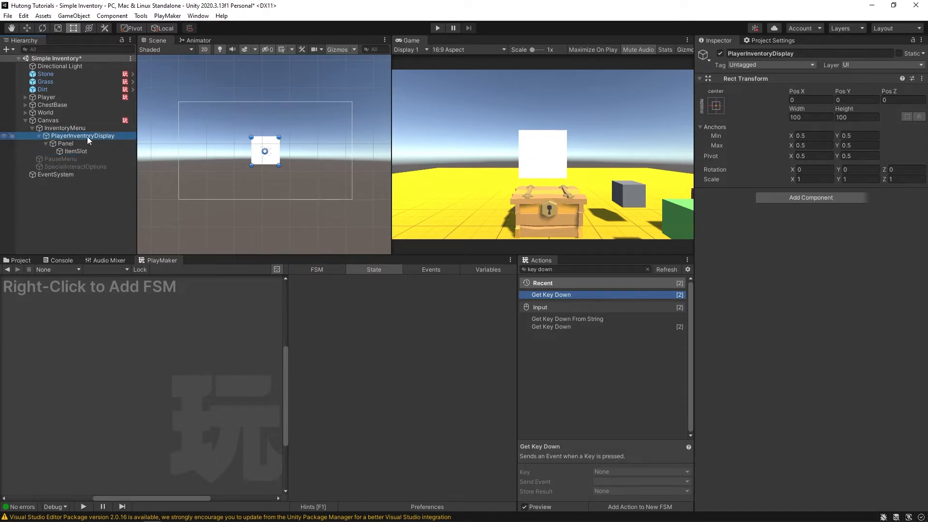
click(71, 143)
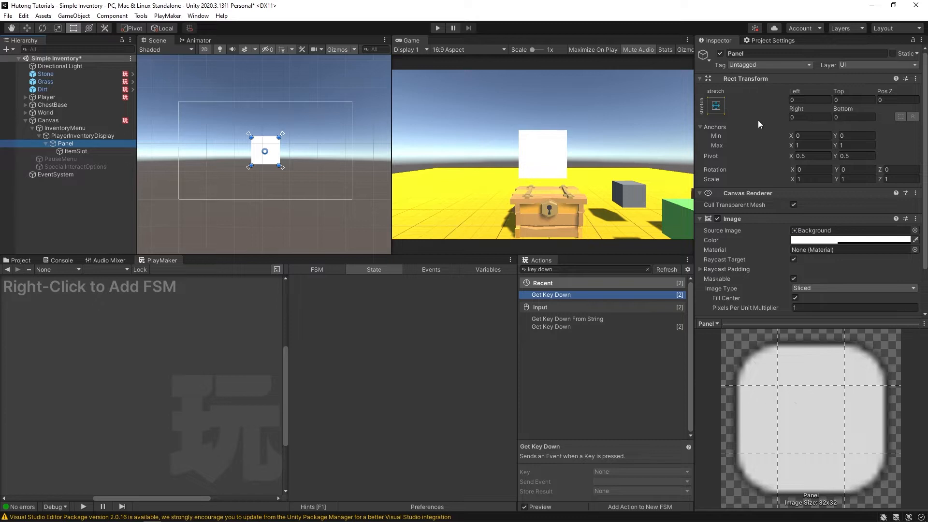
- Alt-apply the middle-centre anchor preset so the Panel resets to 100 × 100 at 0, 0
click(716, 105)
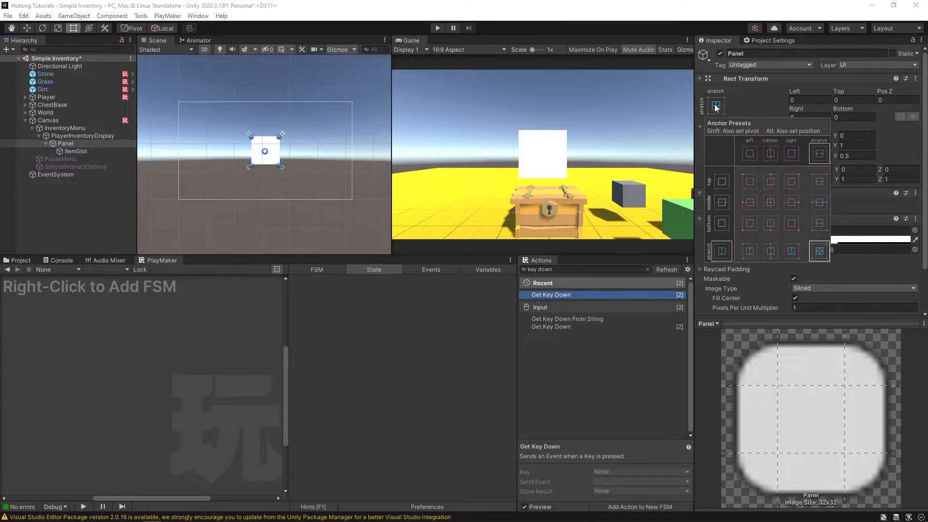
key(alt)
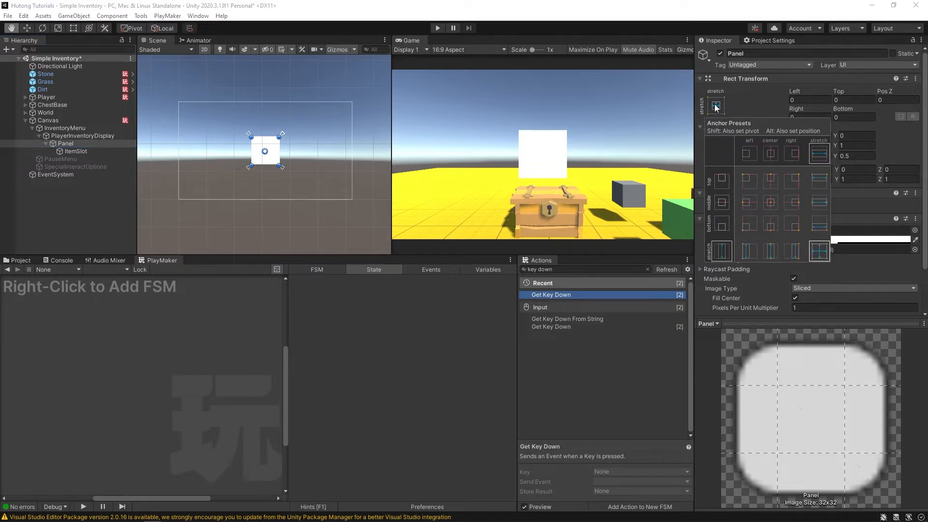
alt+click(771, 203)
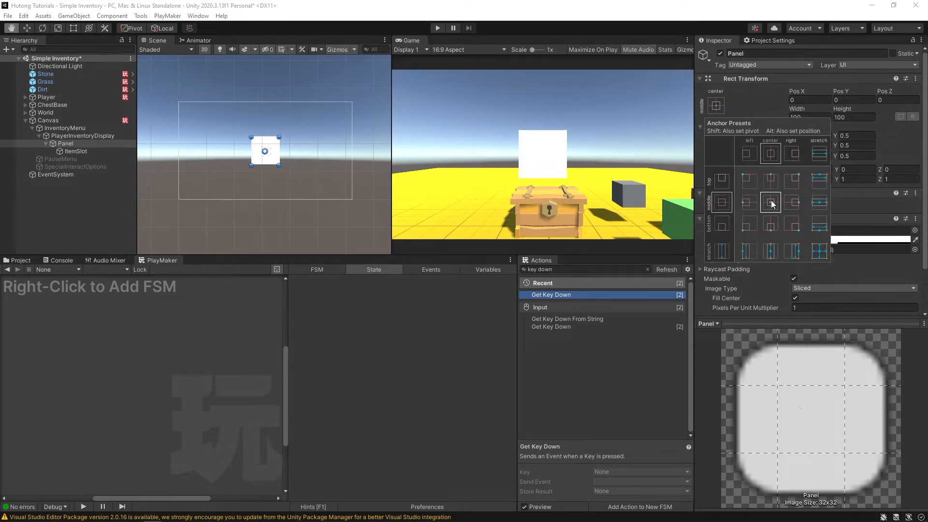
click(771, 204)
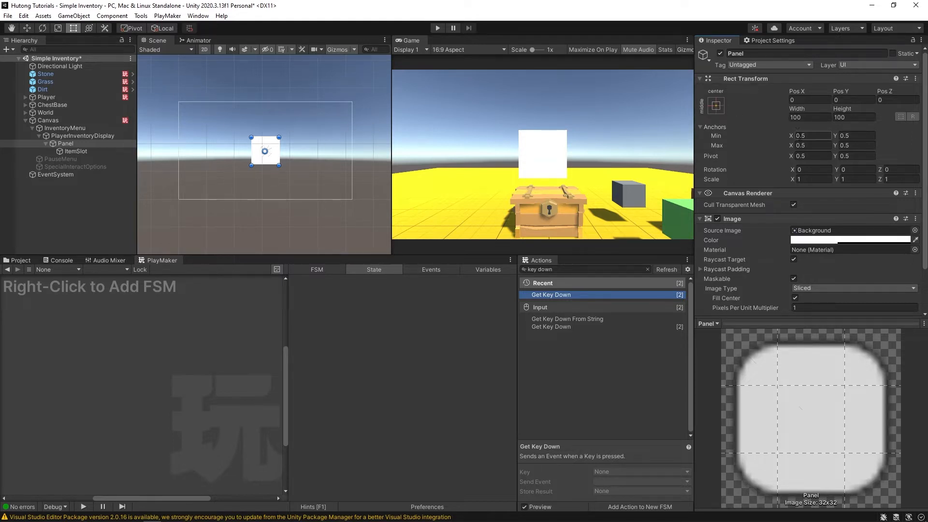
- Set the Panel's Rect Transform width to 350 and height to 150, then select ItemSlot
drag(798, 109, 730, 284)
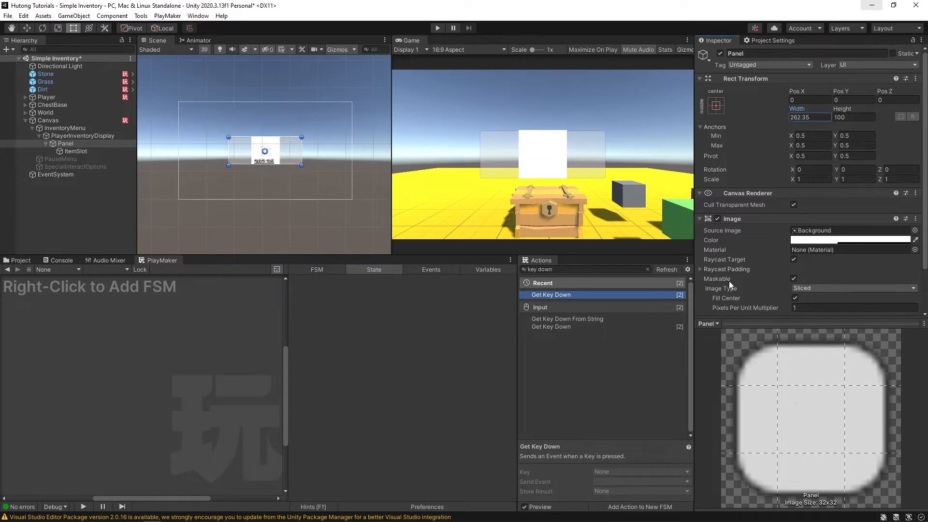
text(350)
key(Return)
key(Tab)
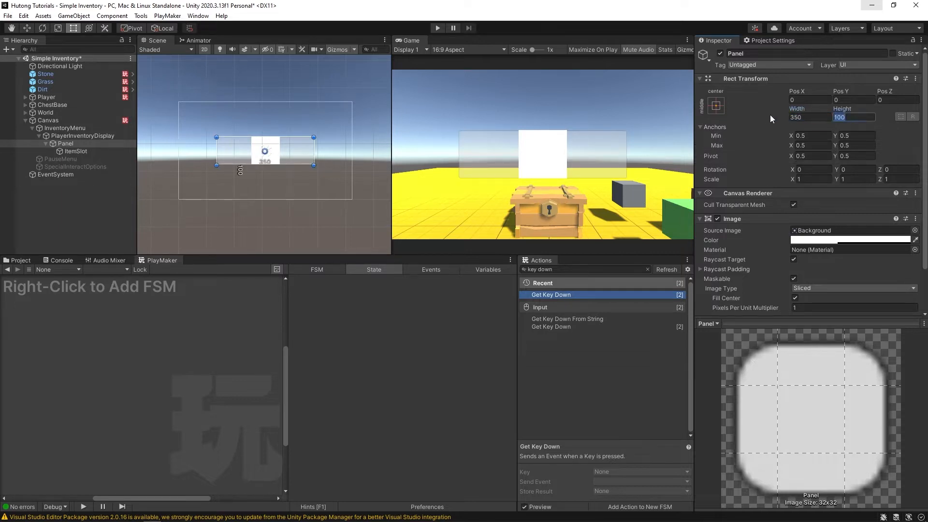
text(200)
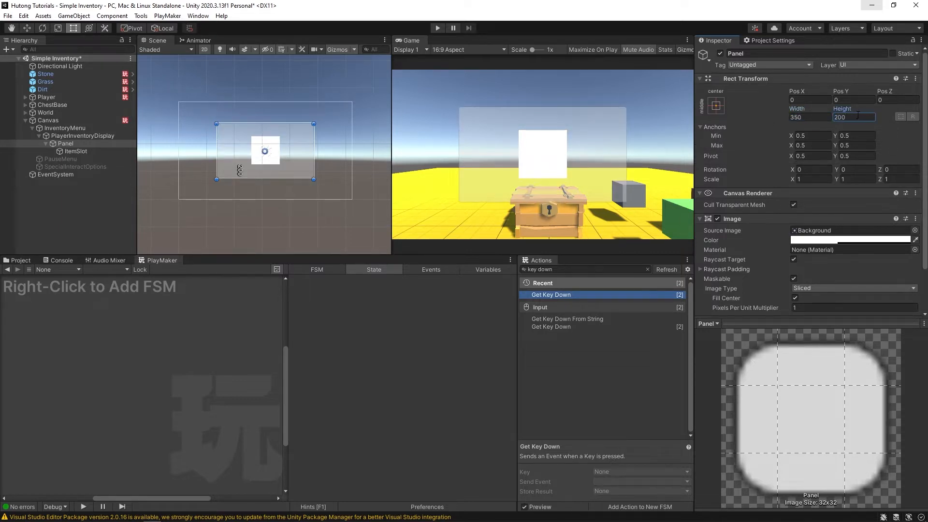
text(150)
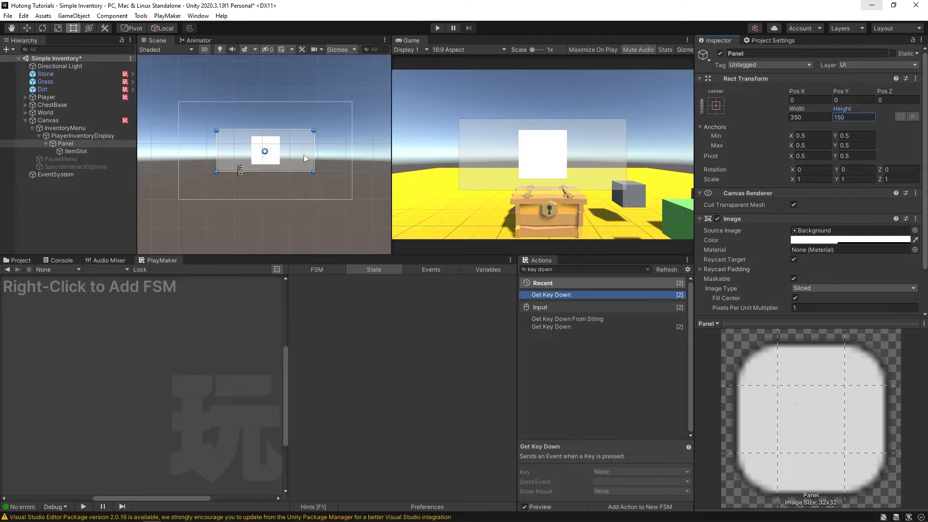
click(73, 151)
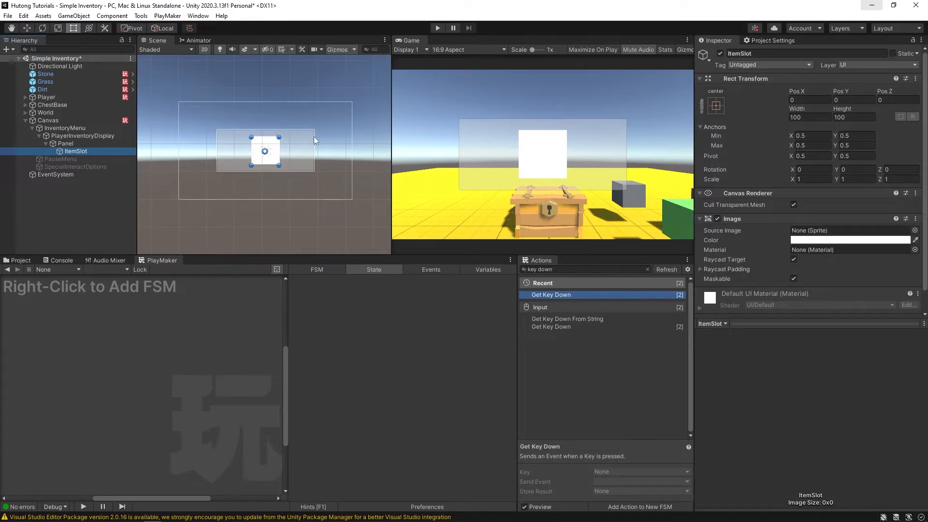
- Add a Grid Layout Group component to the Panel via a 'grid' search, then select ItemSlot
click(64, 144)
scroll(705, 241, down, 3)
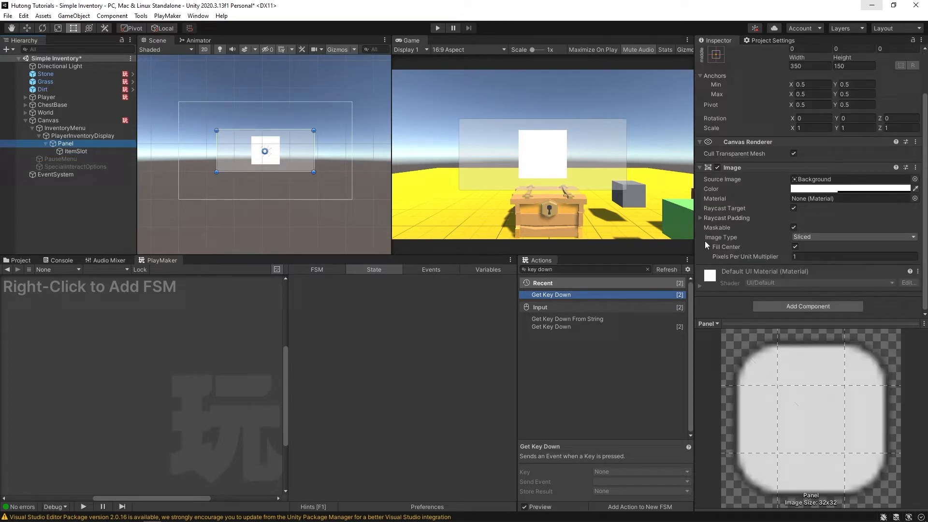
click(802, 306)
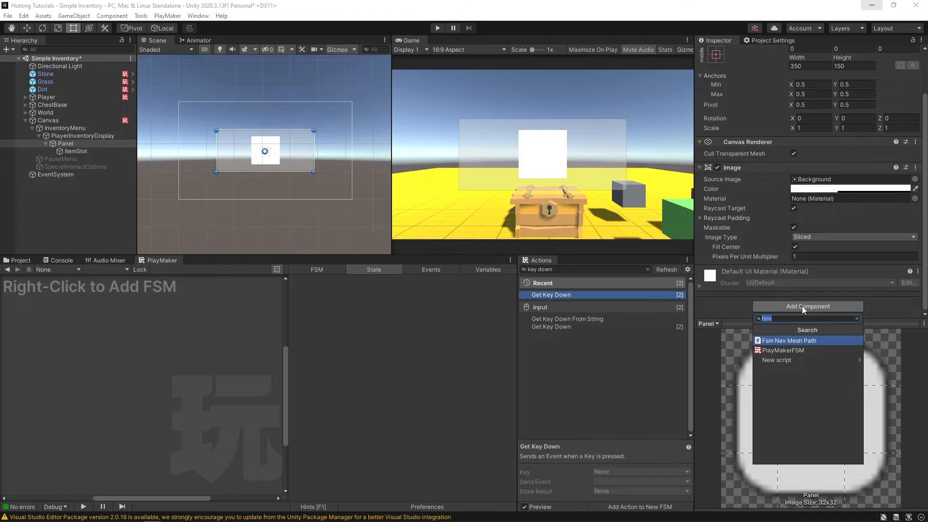
text(grid)
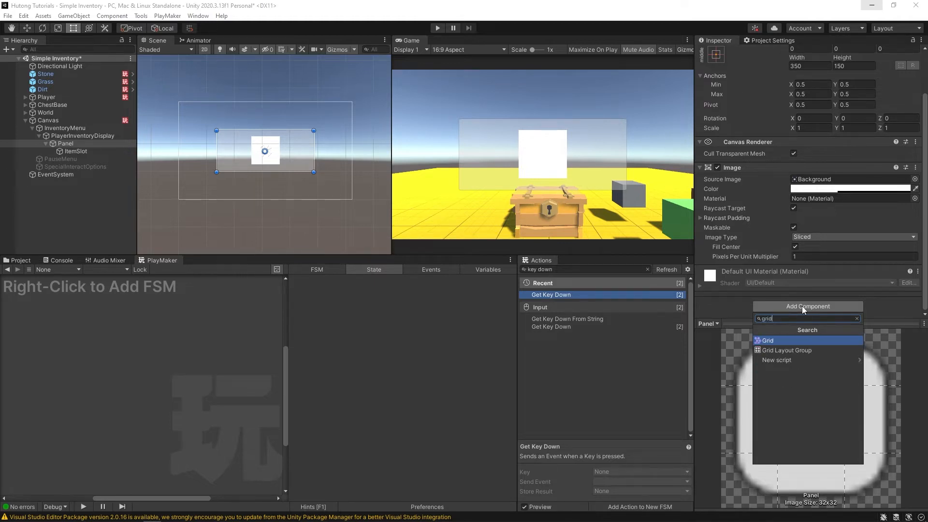
click(790, 350)
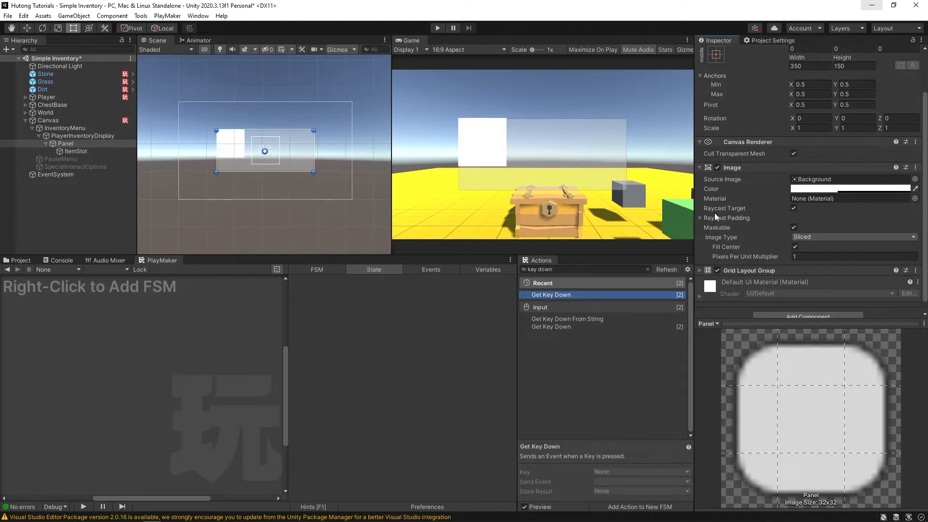
scroll(715, 213, down, 1)
click(67, 145)
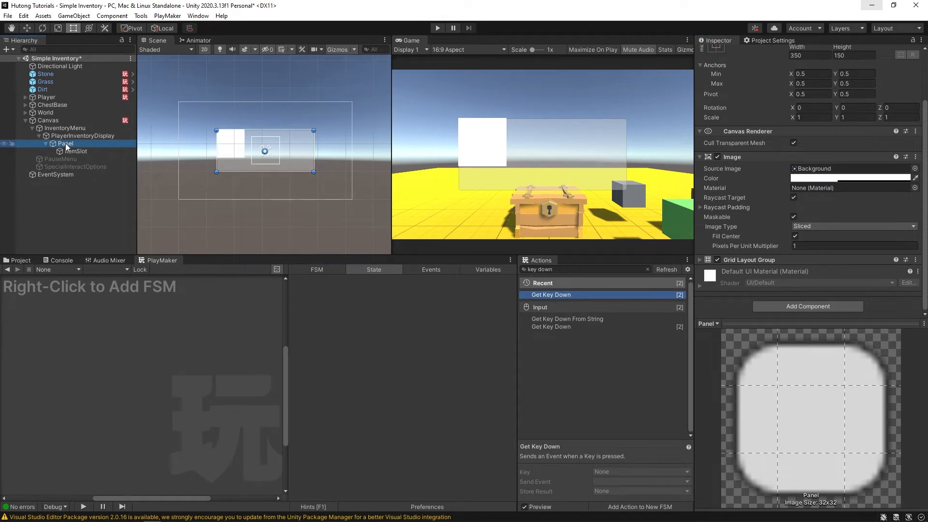
click(77, 151)
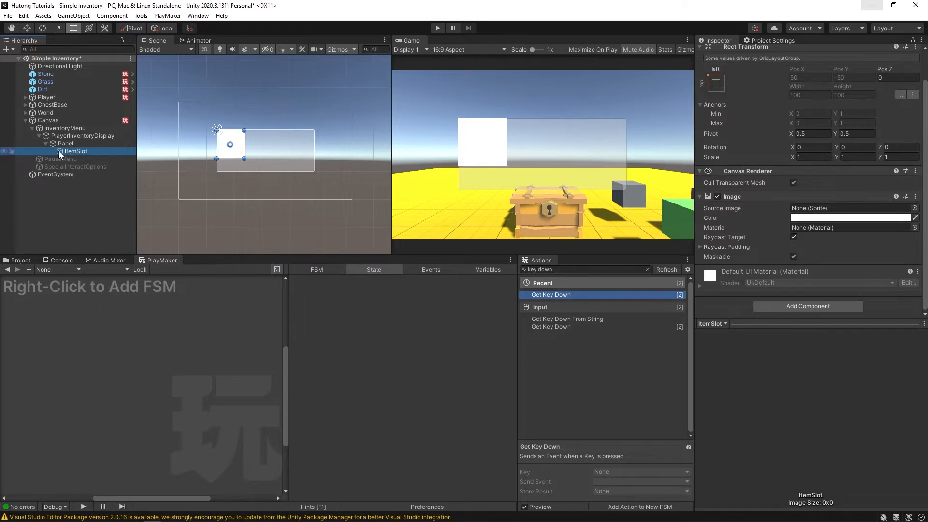
- Duplicate ItemSlot with Ctrl+D until the Panel holds twelve slots
key(ctrl+d)
key(ctrl+d)
key(ctrl+d)
key(ctrl+d)
key(ctrl+d)
key(ctrl+d)
key(ctrl+d)
key(ctrl+d)
key(ctrl+d)
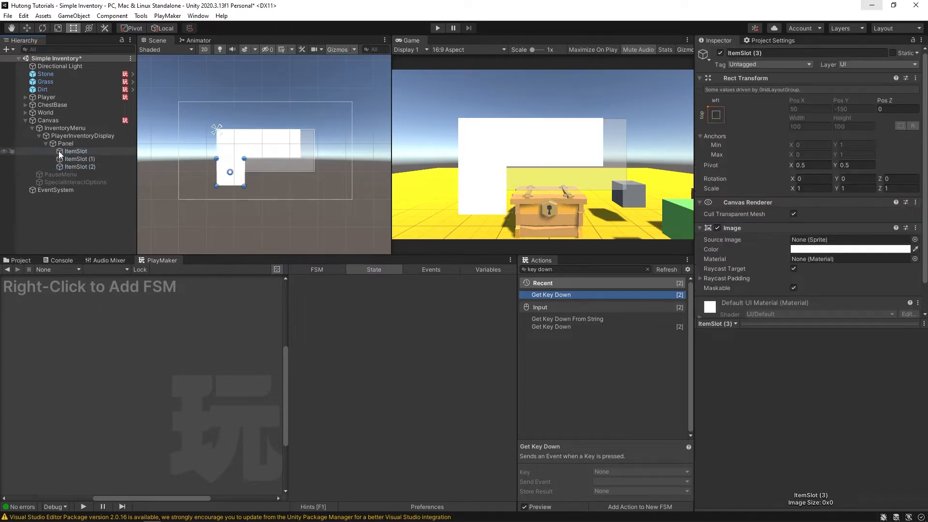
key(ctrl+d)
key(ctrl+d)
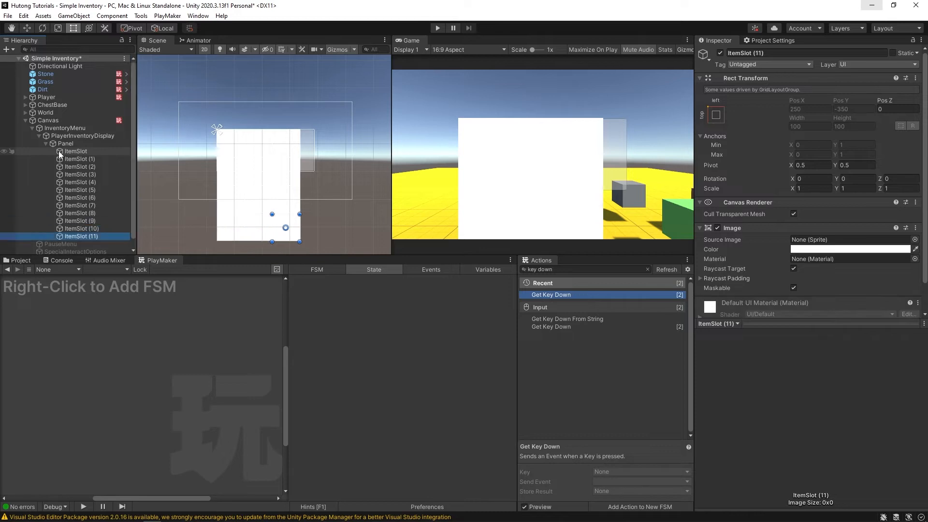
click(65, 145)
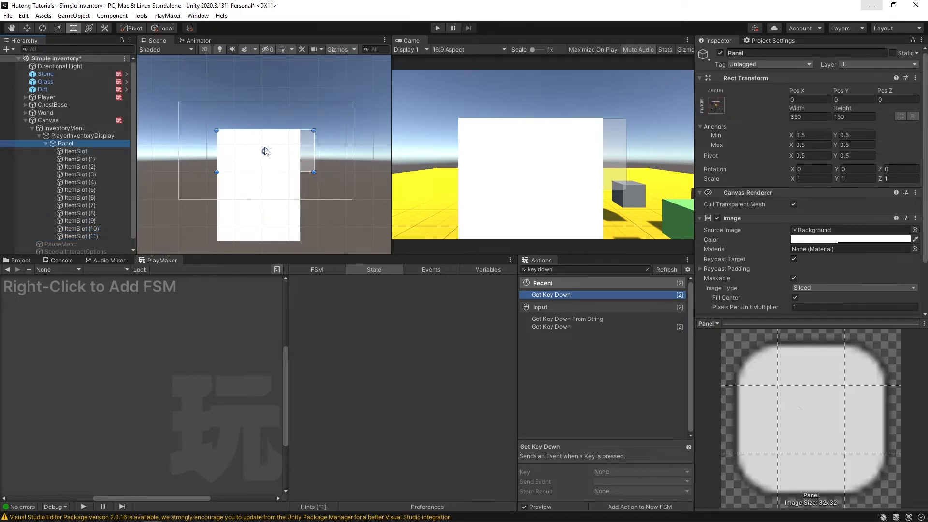
scroll(768, 204, down, 3)
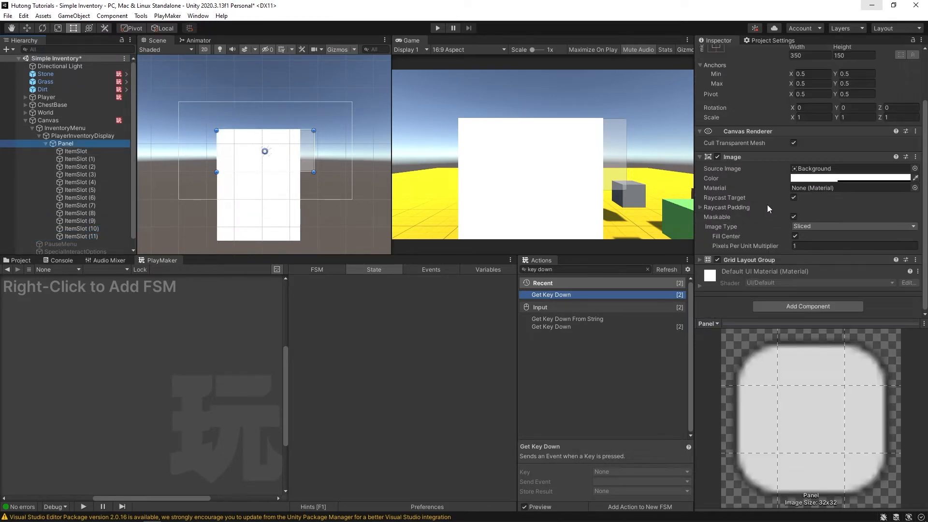
click(700, 259)
scroll(752, 171, down, 5)
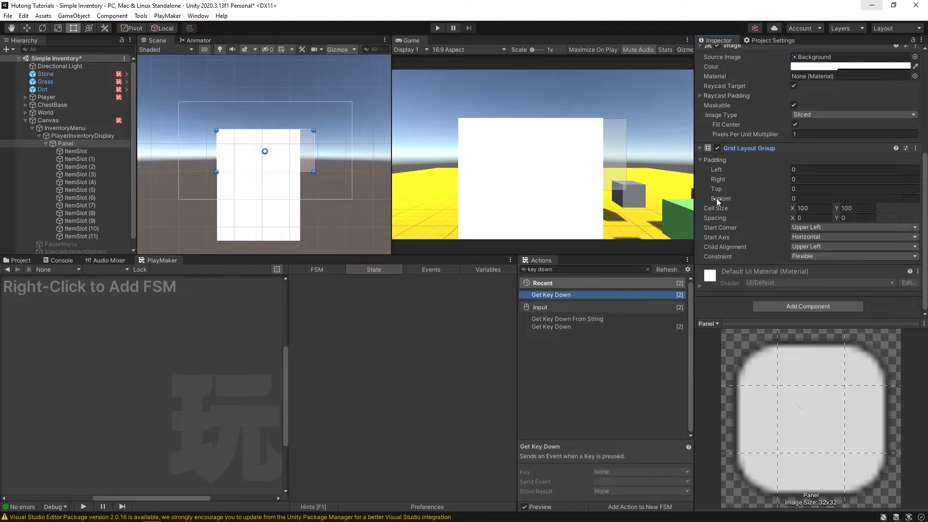
- Set the Panel's Grid Layout Group cell size to 50×50
click(825, 210)
text(65)
key(Tab)
text(65)
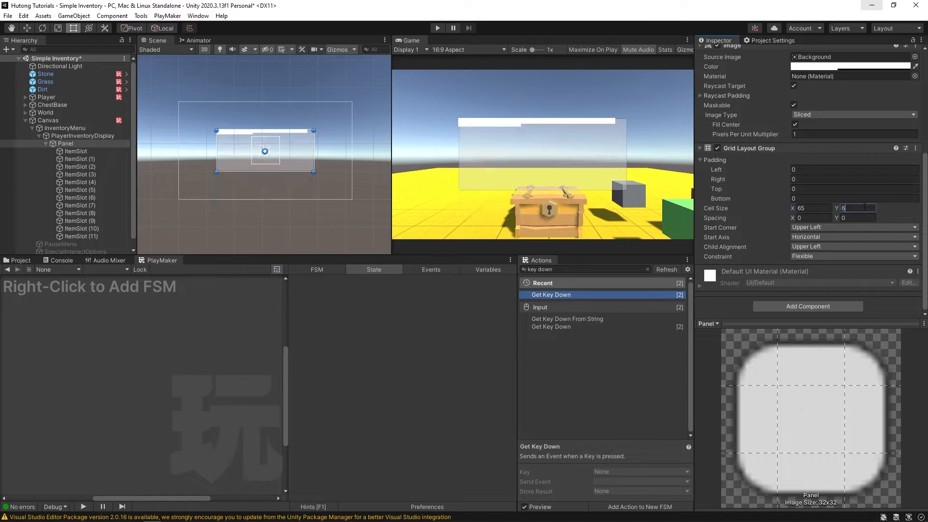
drag(826, 209, 795, 211)
text(50)
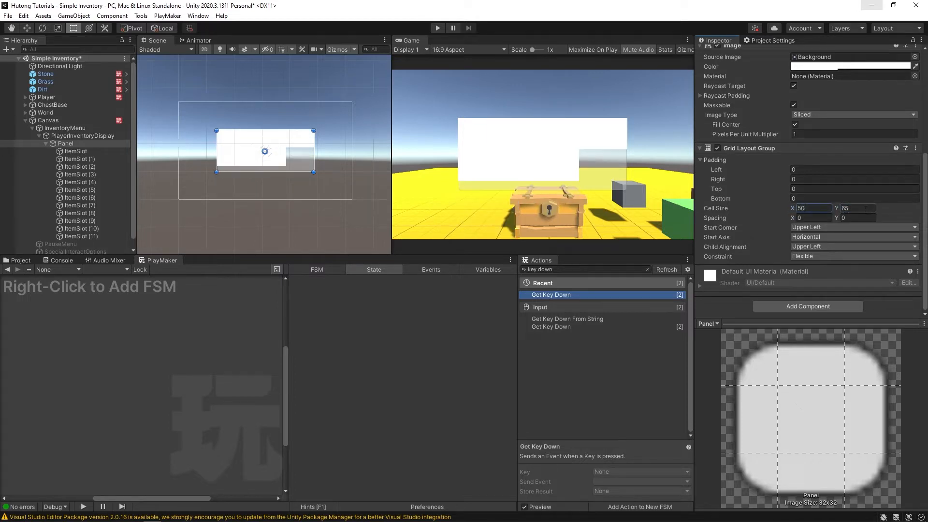
key(Tab)
text(50)
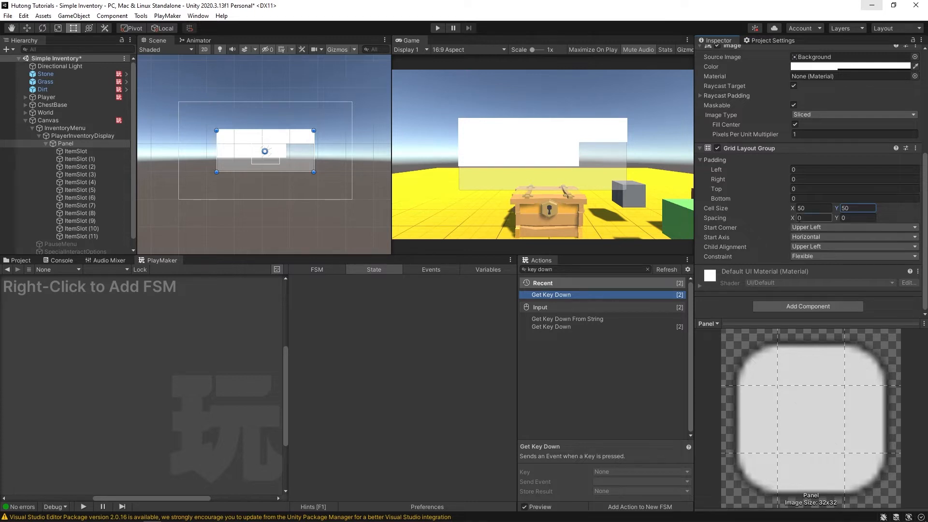
- Set the grid spacing to 5×5 and enlarge the Scene view
click(806, 218)
text(5)
key(Tab)
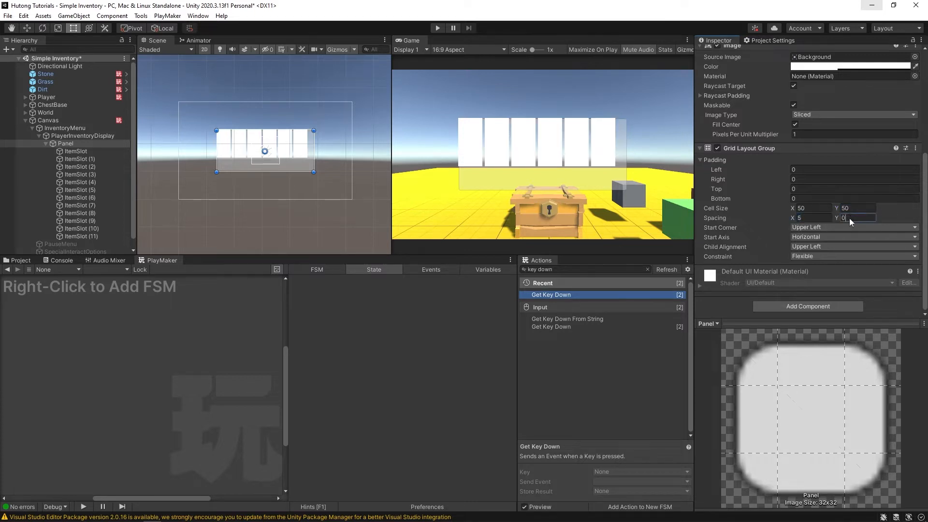
text(5)
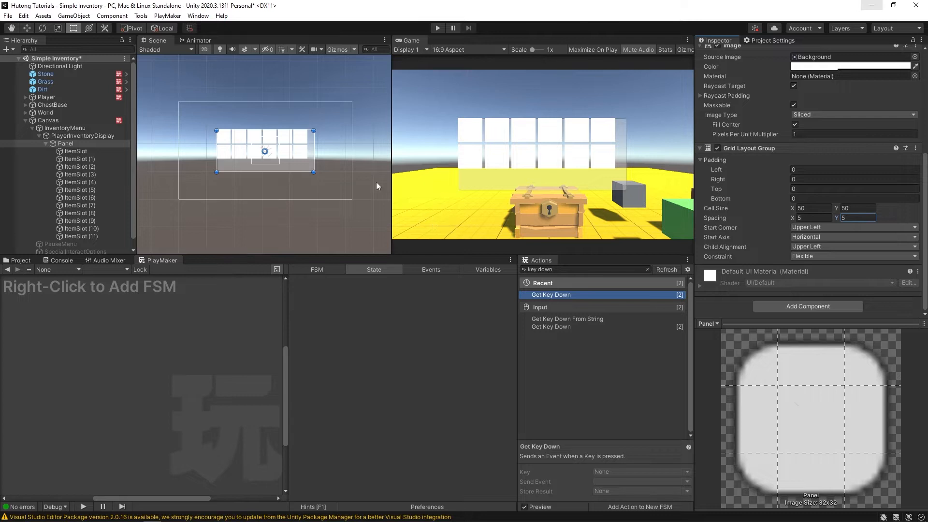
drag(438, 256, 440, 293)
mouse_move(393, 226)
mouse_down()
mouse_move(498, 227)
mouse_move(397, 226)
mouse_up()
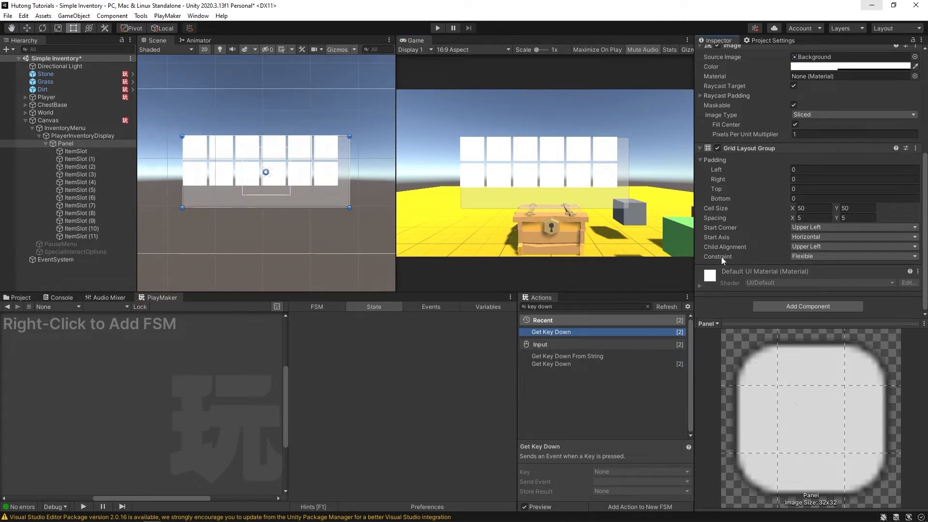
- Set the Grid Layout Group constraint to Fixed Column Count with 4 columns
click(793, 256)
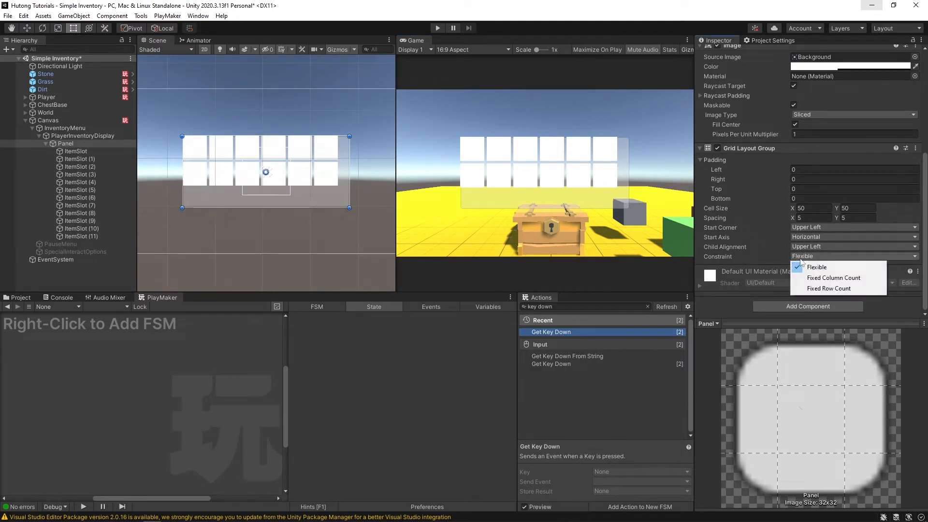
click(851, 279)
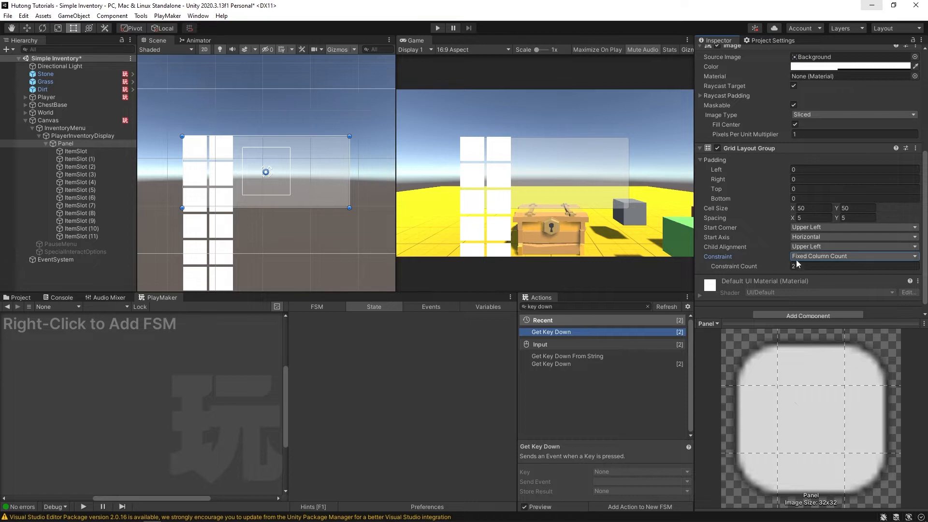
drag(743, 266, 746, 266)
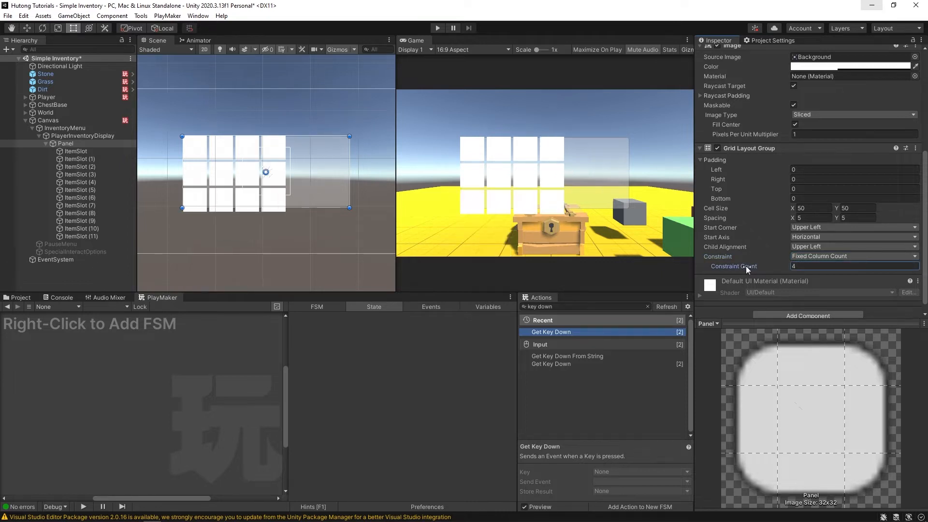
- Set the Panel's Rect Transform width to 250 and adjust its height
click(54, 143)
scroll(751, 181, up, 5)
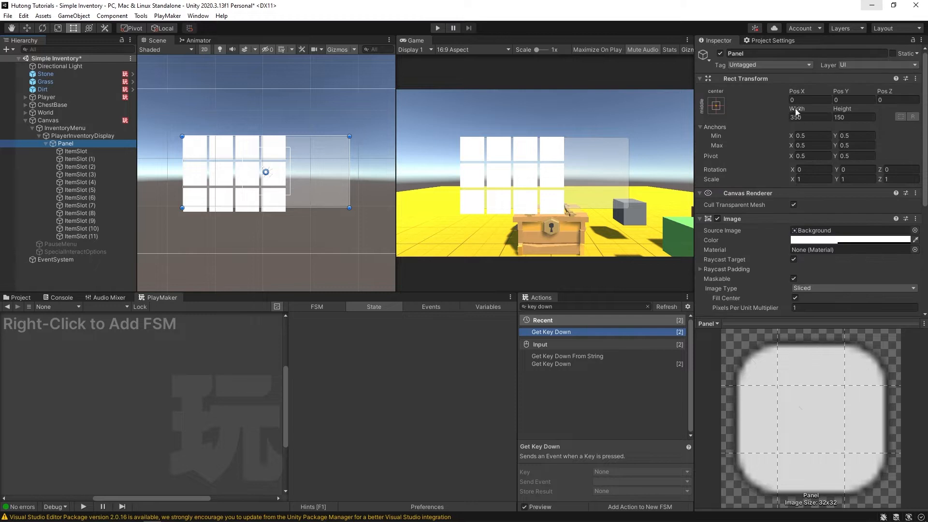
drag(796, 111, 713, 112)
text(250)
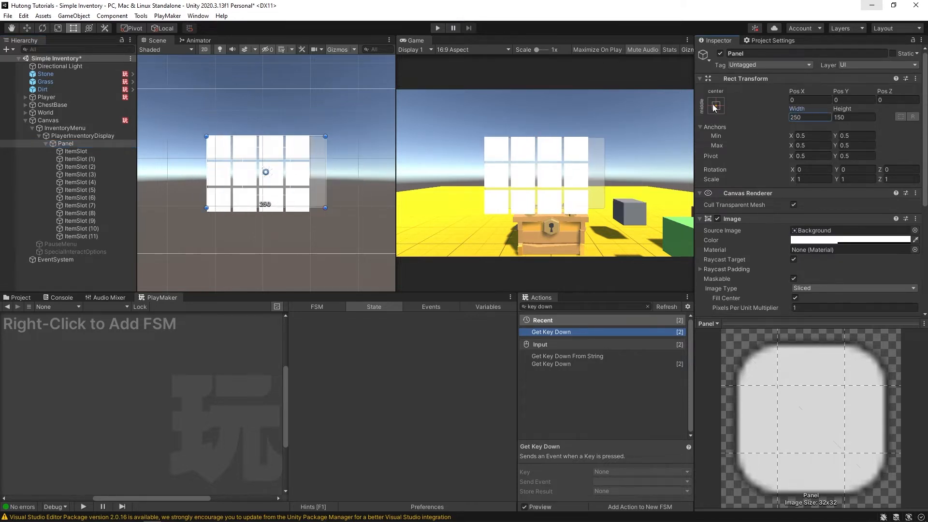
key(Tab)
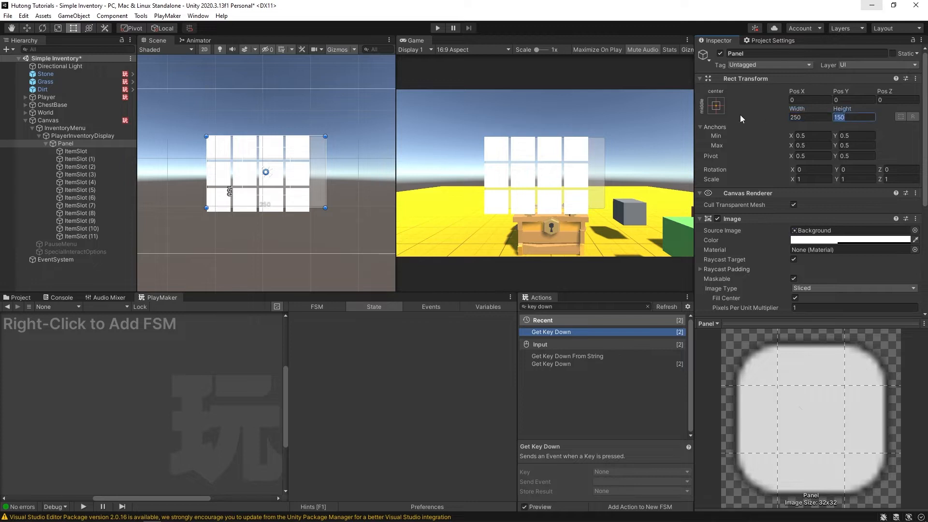
text(165)
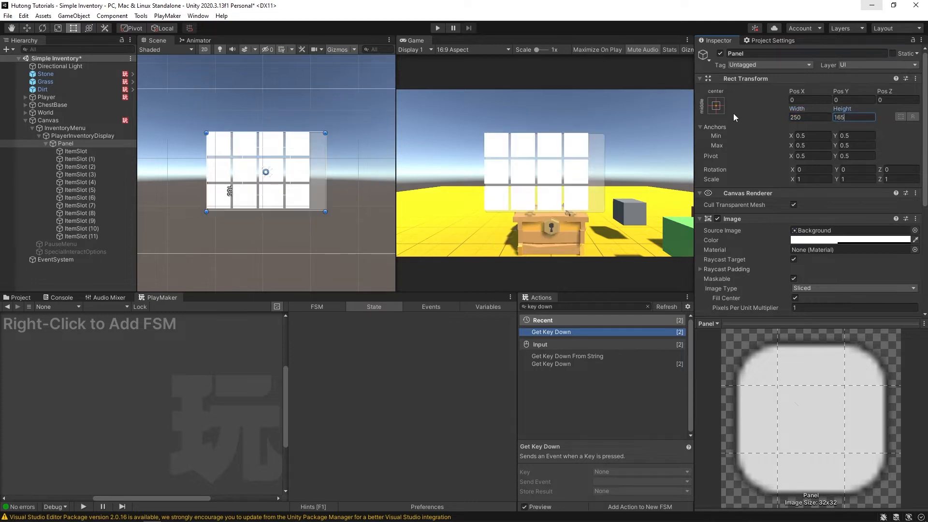
key(BackSpace)
key(BackSpace)
text(75)
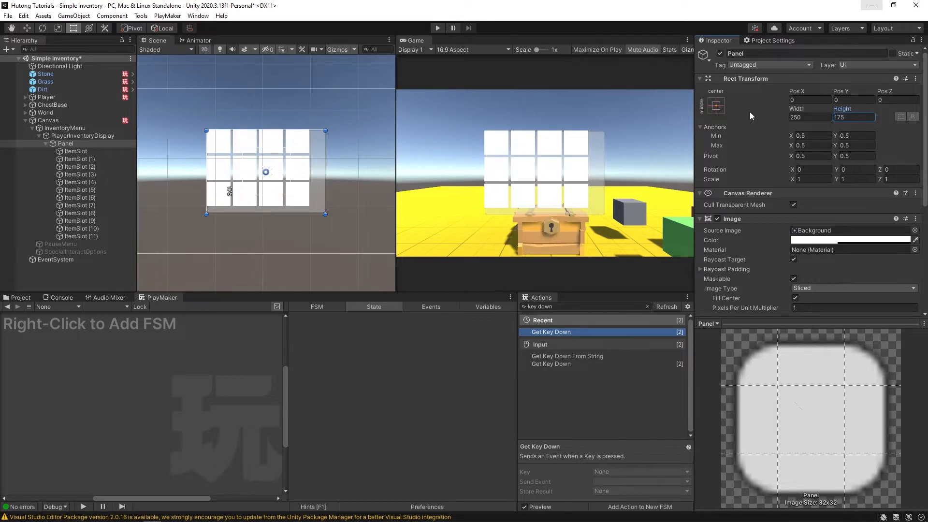
- Set the grid's child alignment to Middle Center and the Panel height to 200
scroll(750, 111, down, 4)
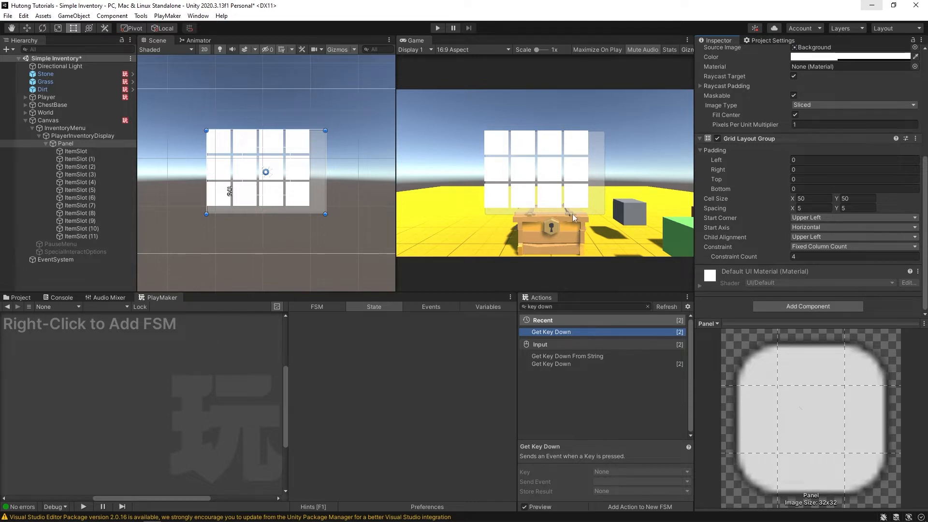
click(802, 238)
click(838, 292)
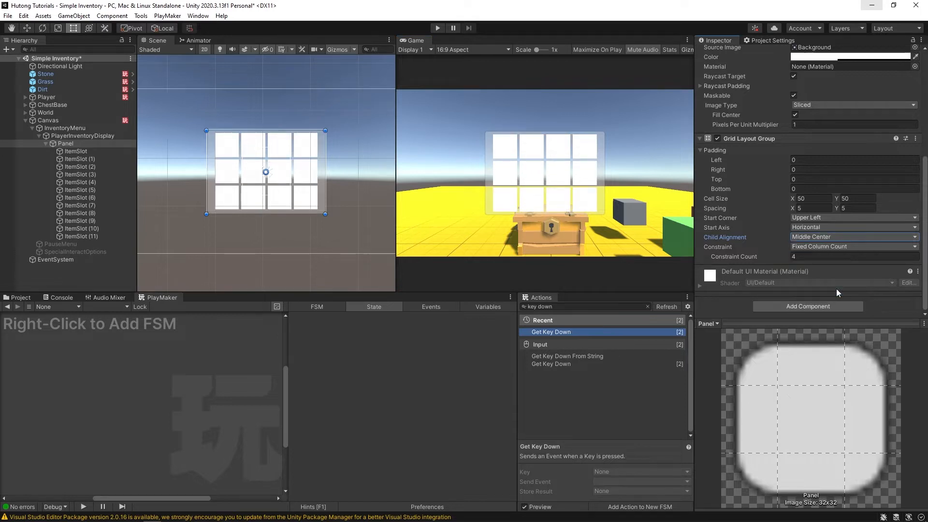
scroll(759, 169, up, 5)
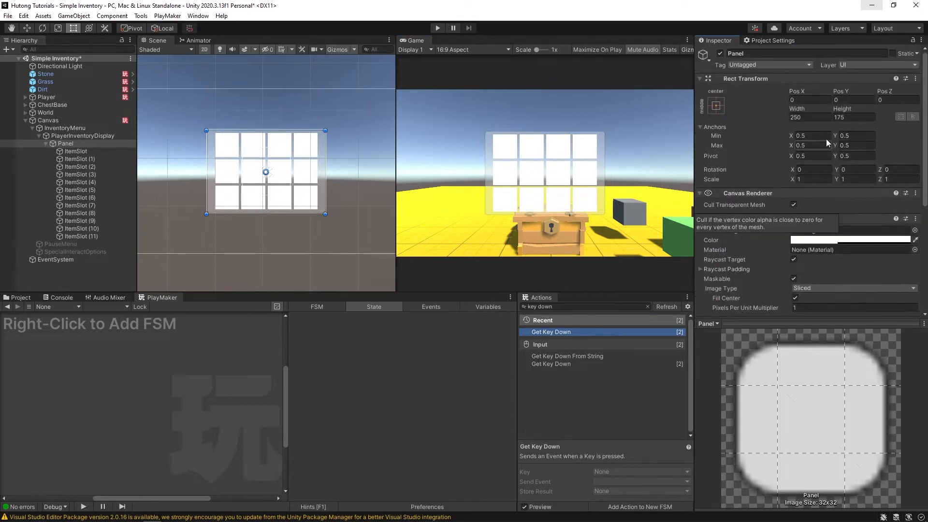
drag(849, 117, 765, 117)
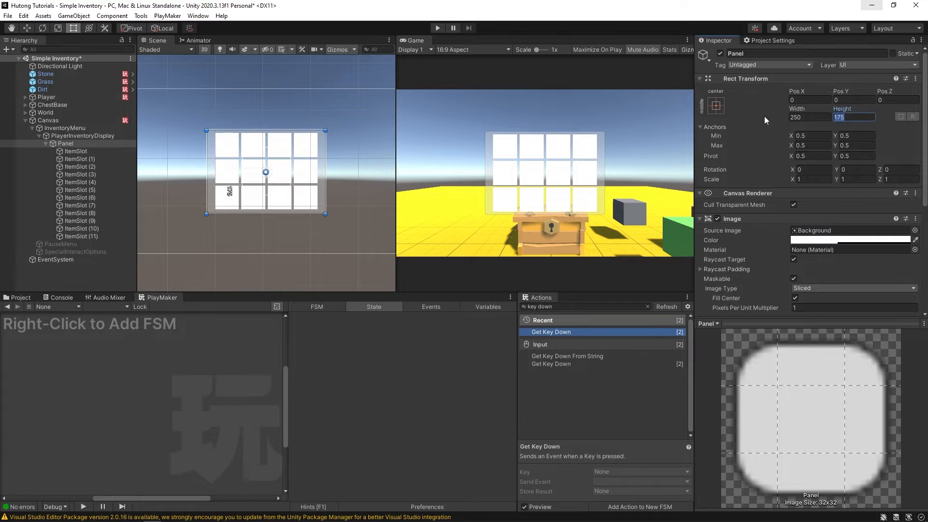
text(185)
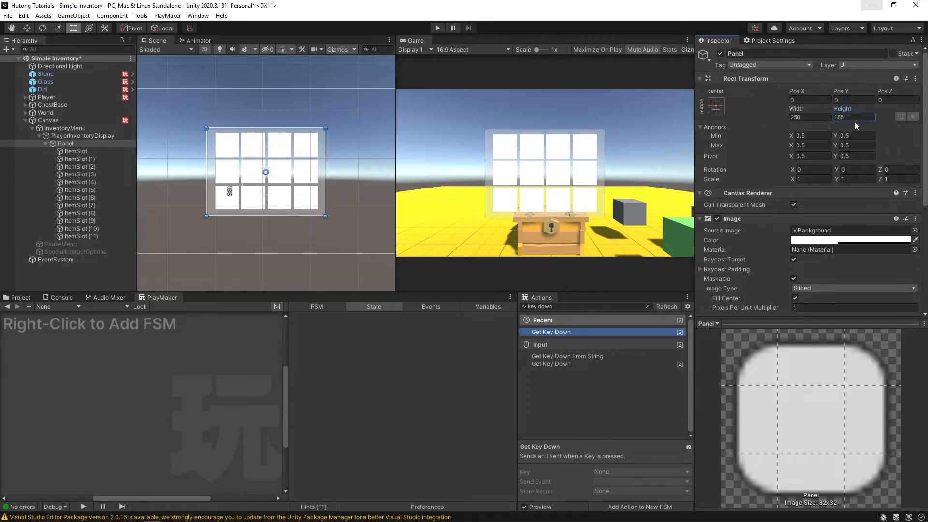
text(200)
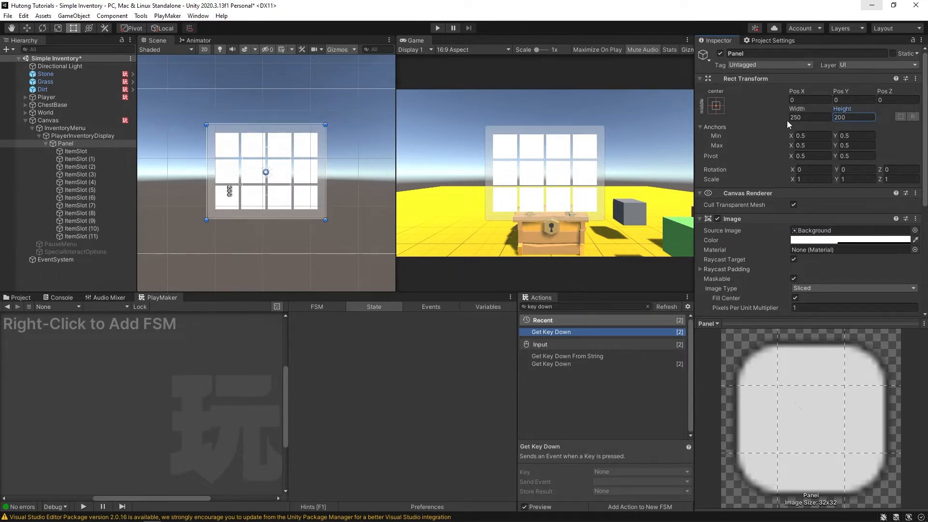
click(46, 144)
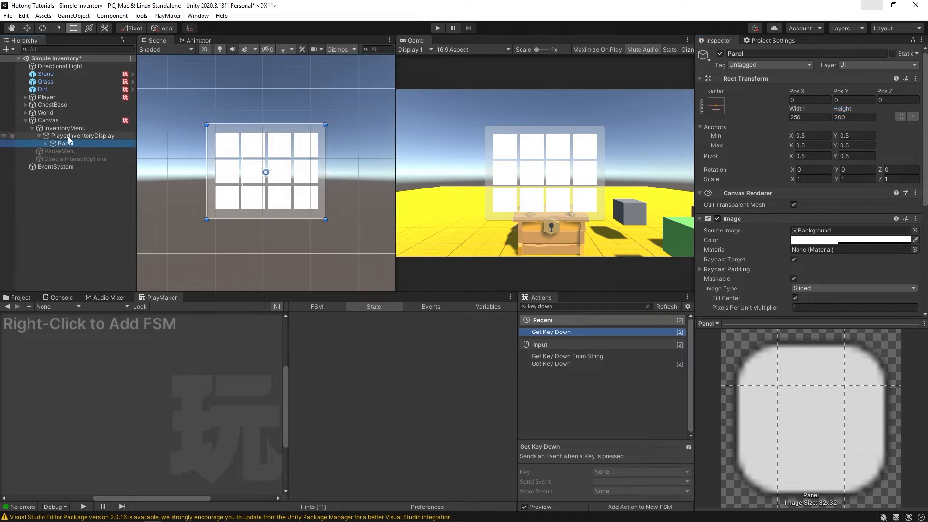
- Duplicate PlayerInventoryDisplay into PlayerInventoryDisplay (1) and select InventoryMenu
click(39, 135)
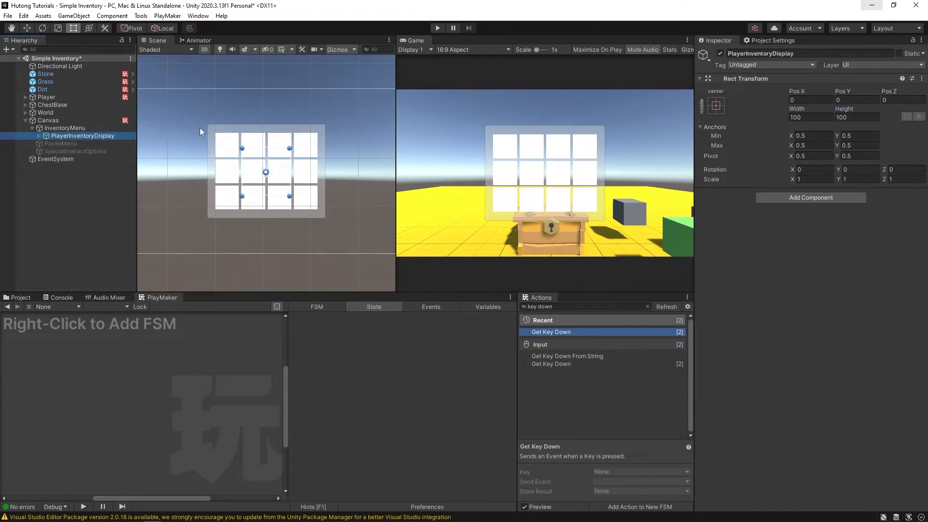
key(ctrl+d)
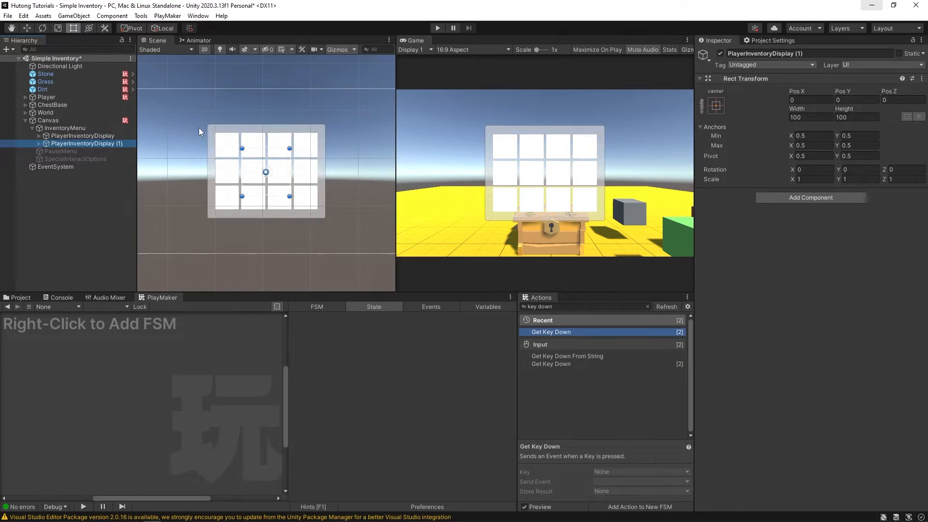
click(64, 128)
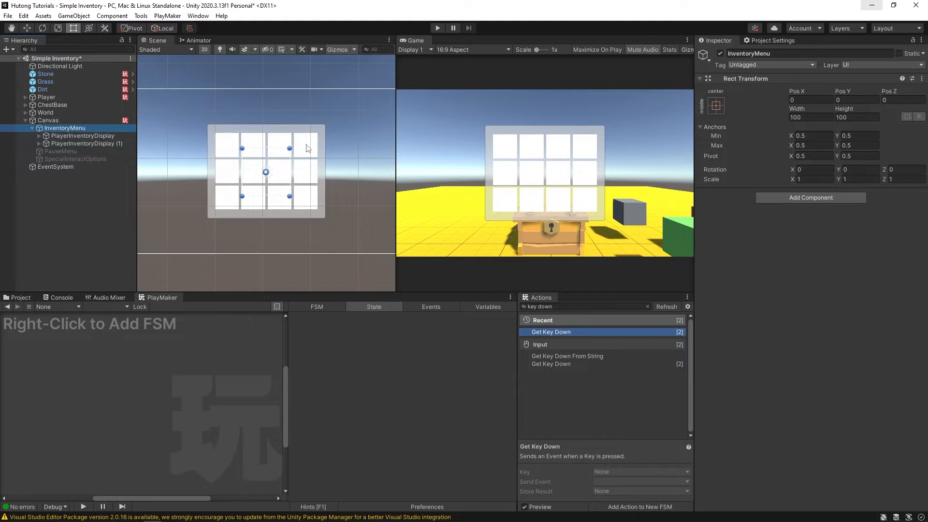
- Add a Horizontal Layout Group to InventoryMenu and check both displays' transforms
click(811, 198)
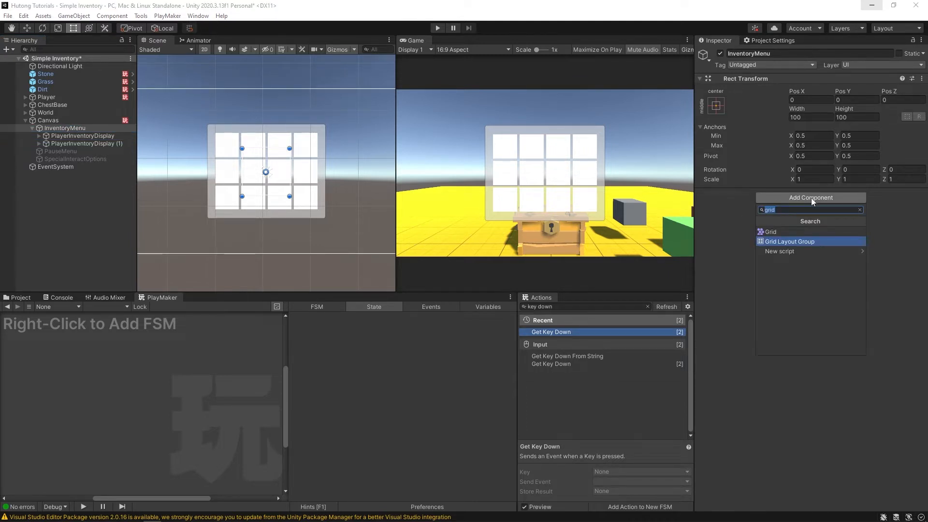
text(horizontal)
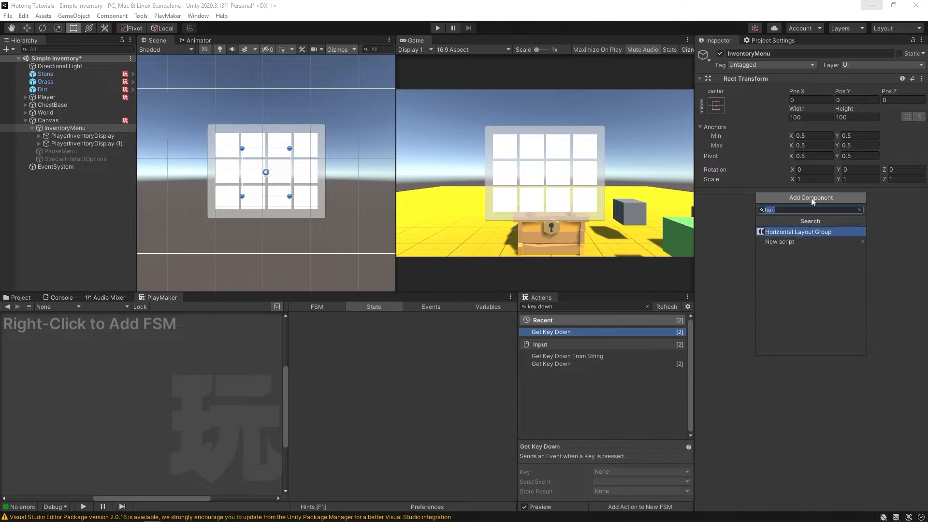
key(Return)
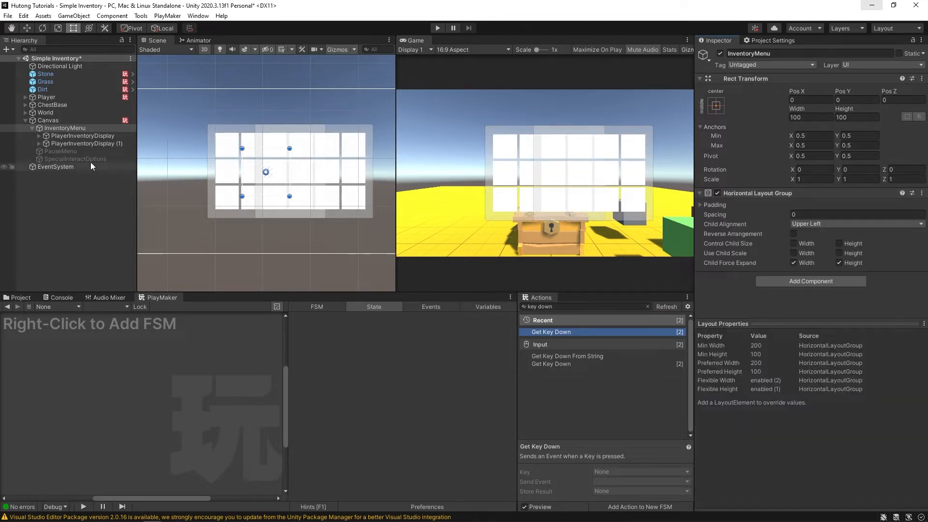
click(66, 137)
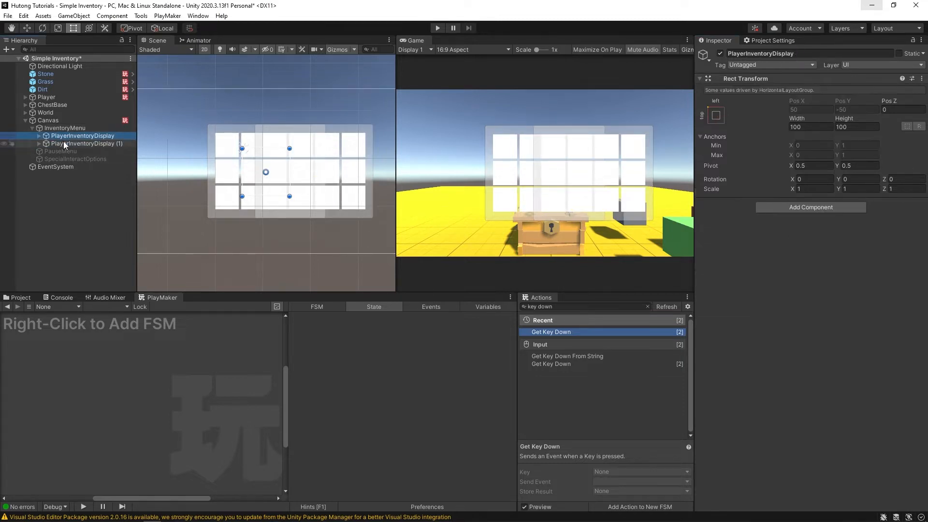
drag(78, 143, 74, 138)
click(74, 143)
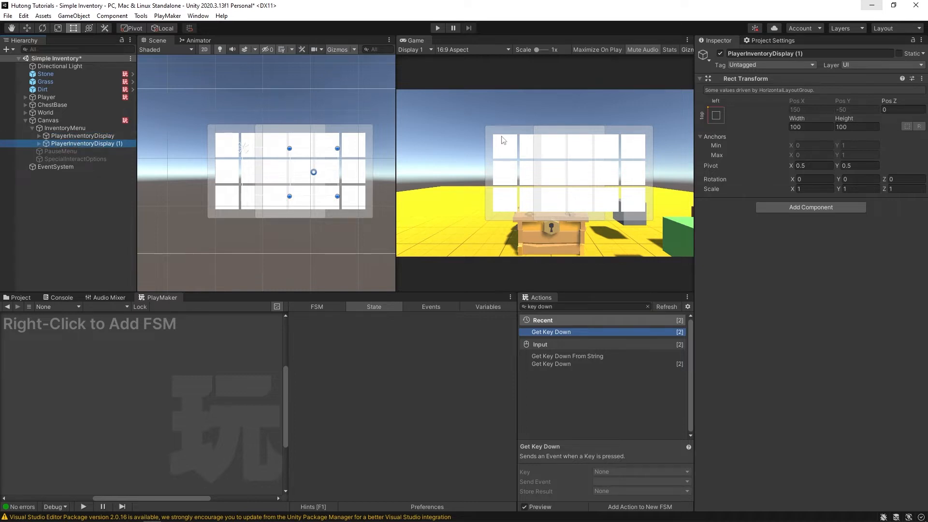
click(95, 127)
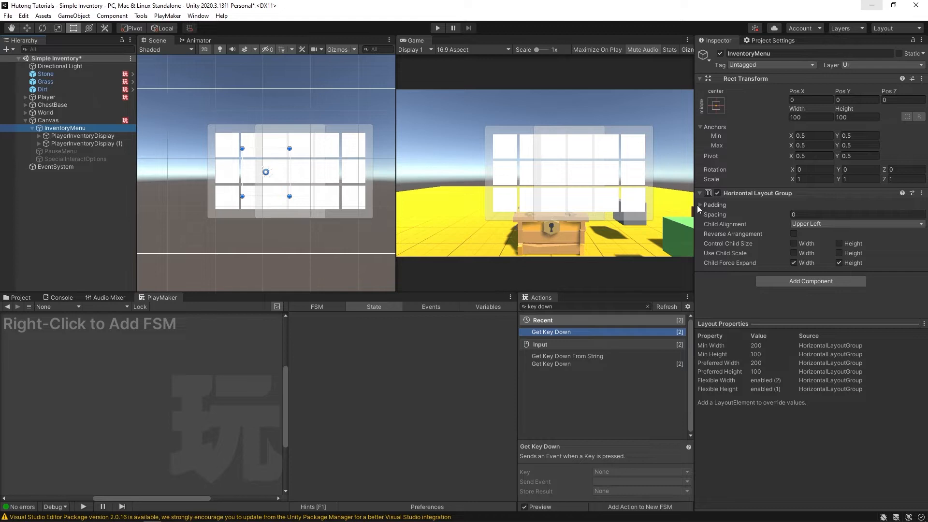
- Set the row's child alignment to Middle Center and spacing to 200
click(818, 224)
click(833, 277)
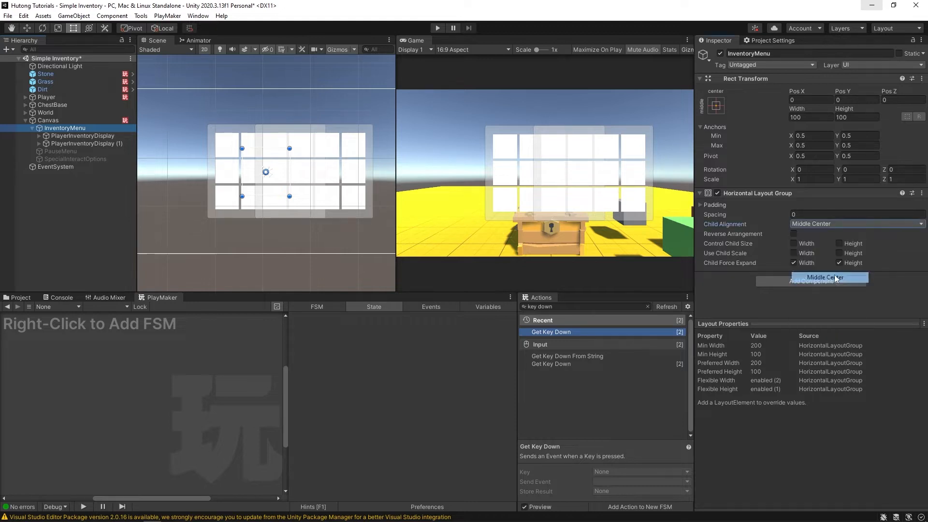
click(701, 205)
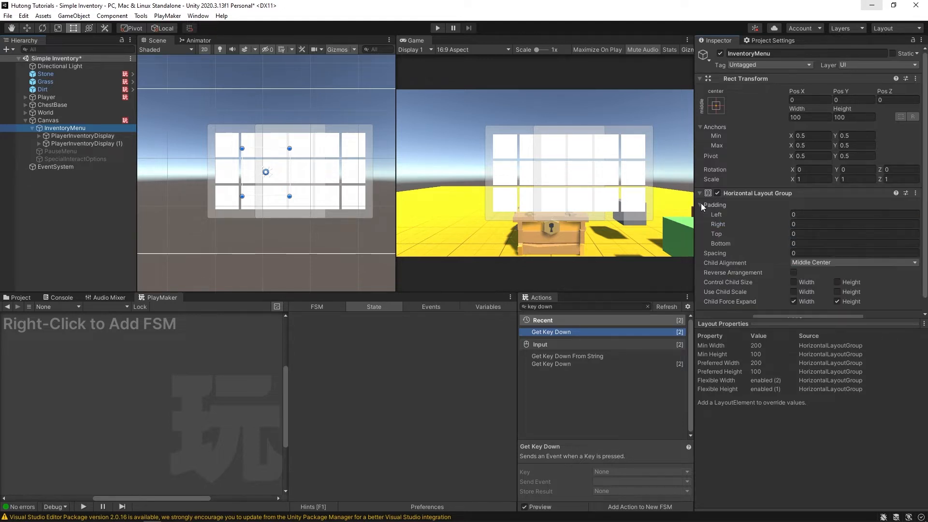
click(699, 203)
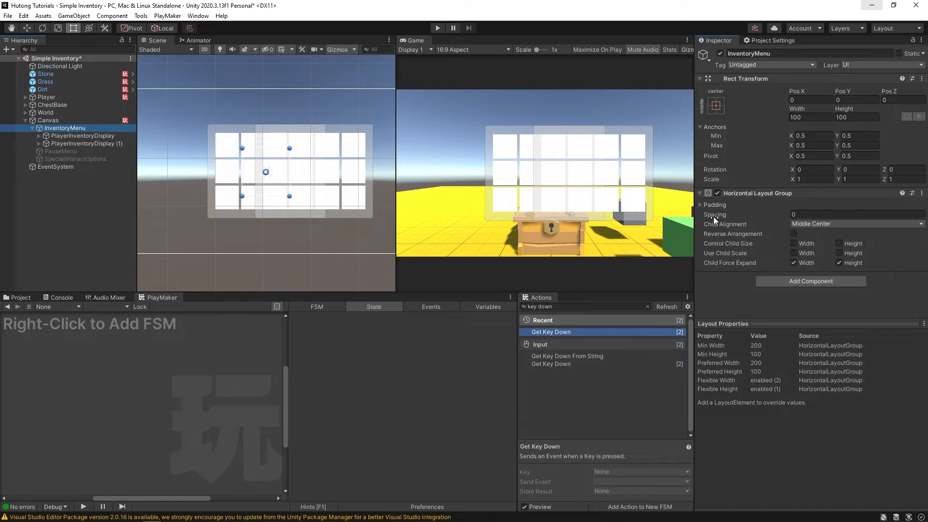
drag(714, 215, 870, 213)
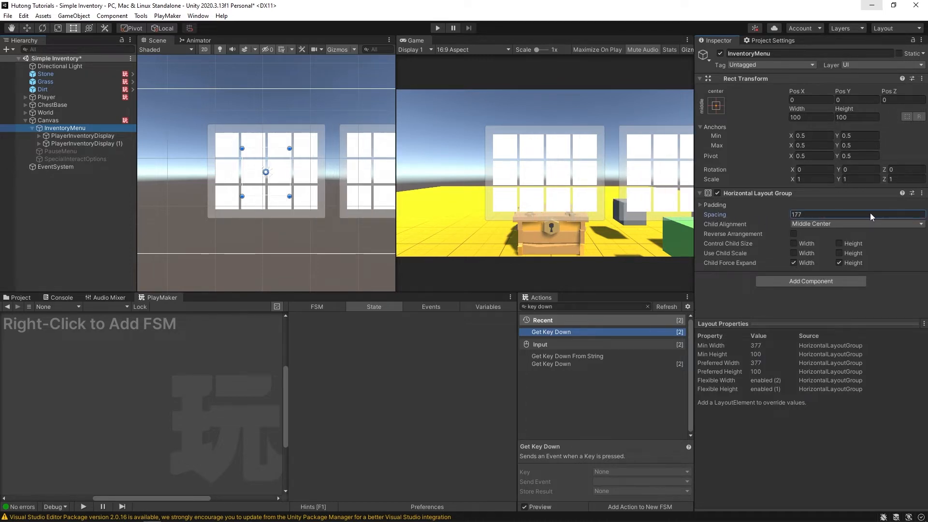
click(799, 214)
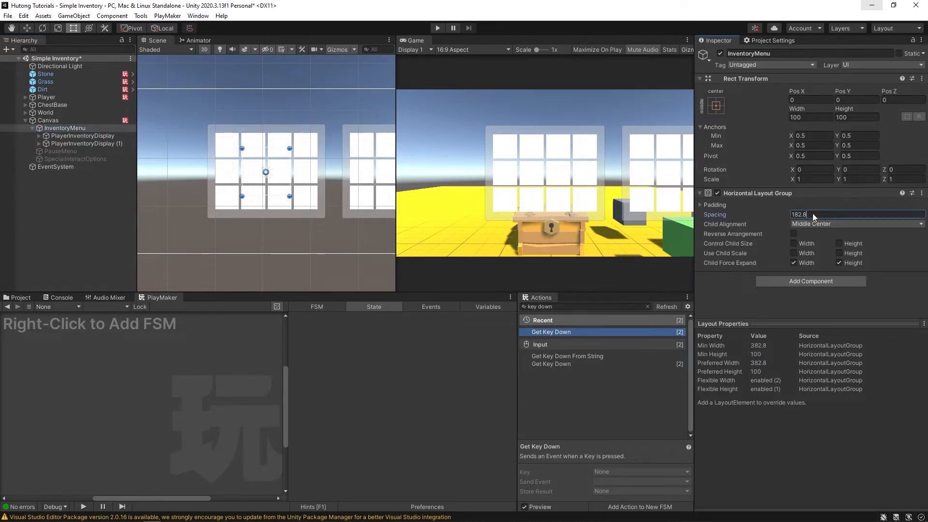
text(200)
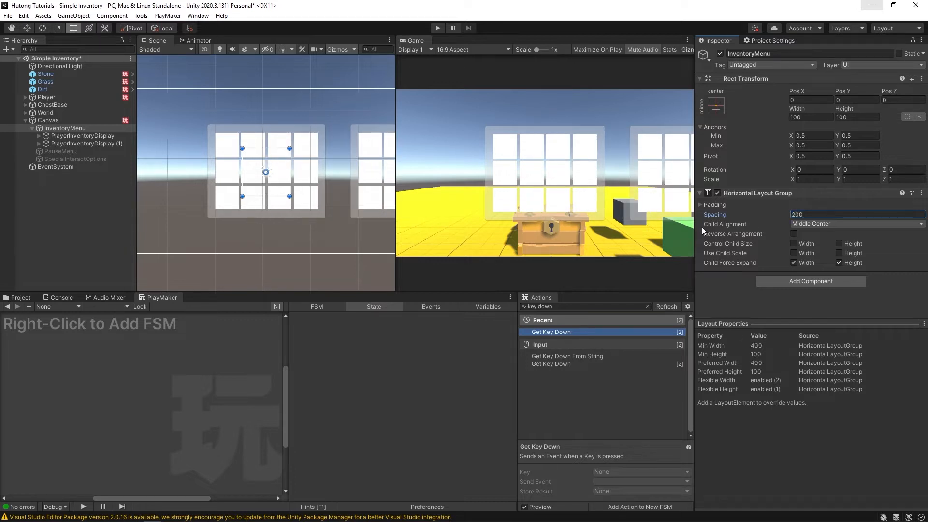
- Set the Horizontal Layout Group left padding to -150 and widen the Scene view
click(703, 206)
drag(716, 214, 647, 216)
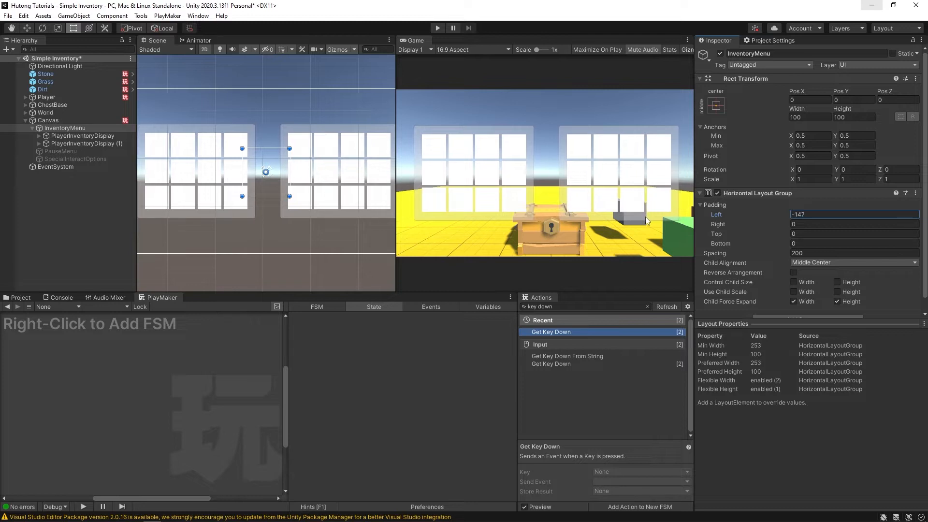
click(814, 213)
text(-150)
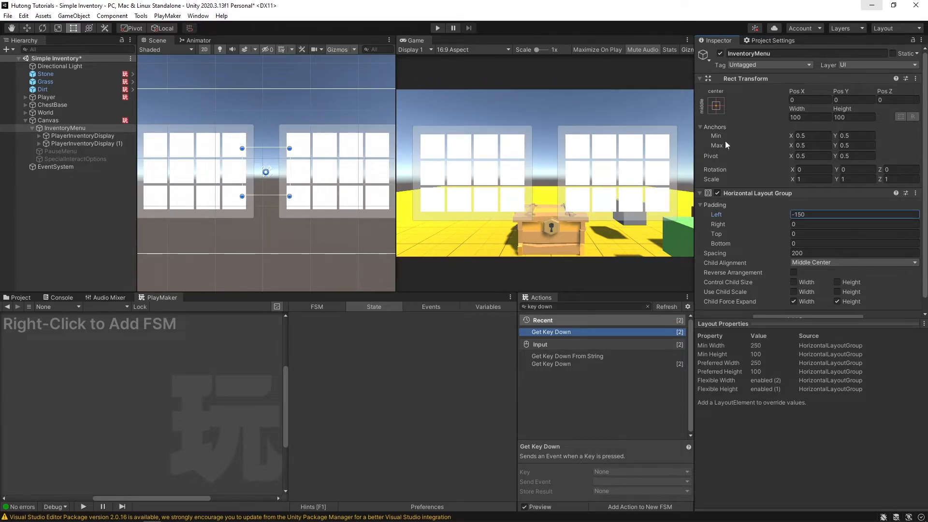
drag(394, 183, 366, 160)
- Set the Canvas Scaler to Scale With Screen Size, Expand matching, reference 1920×1080
click(57, 119)
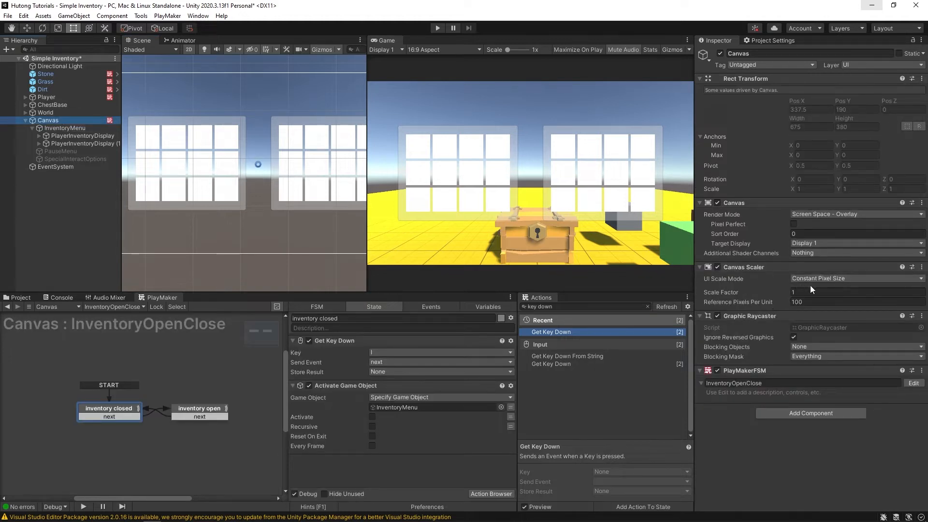
click(832, 279)
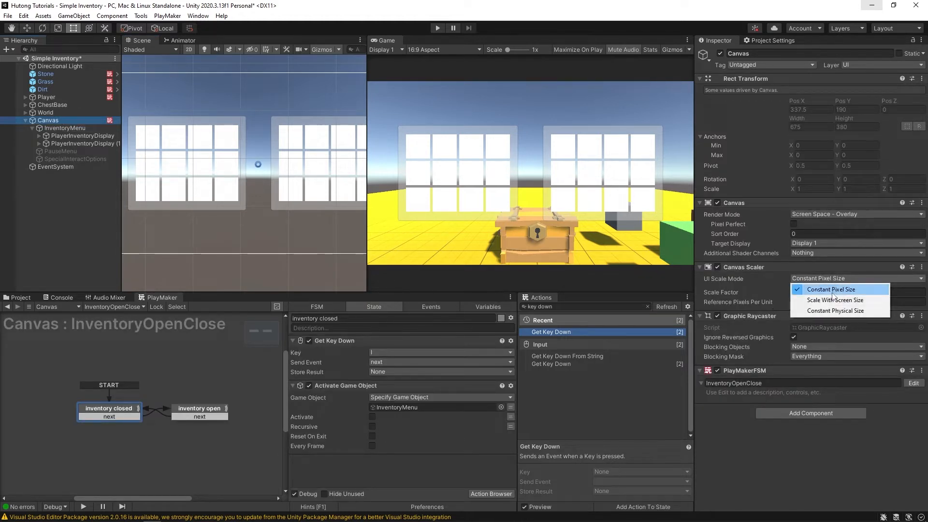
click(830, 301)
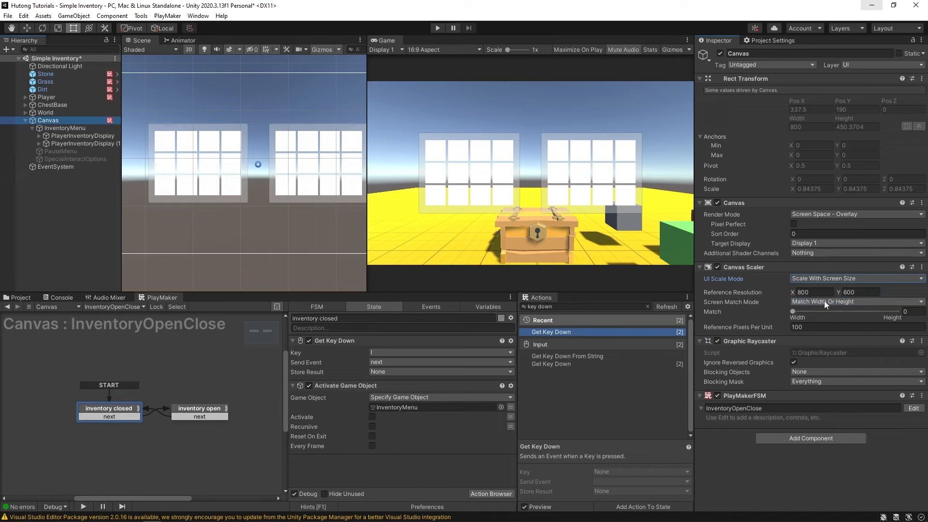
click(832, 301)
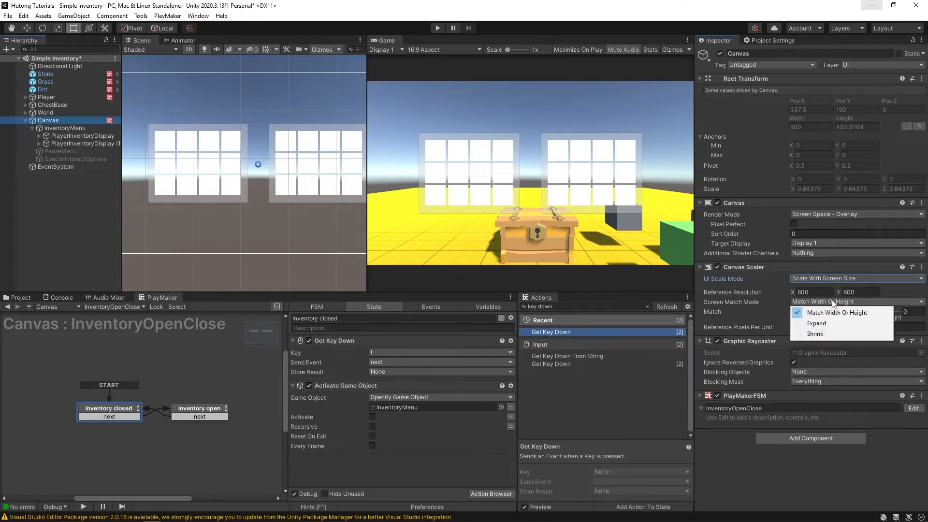
click(831, 322)
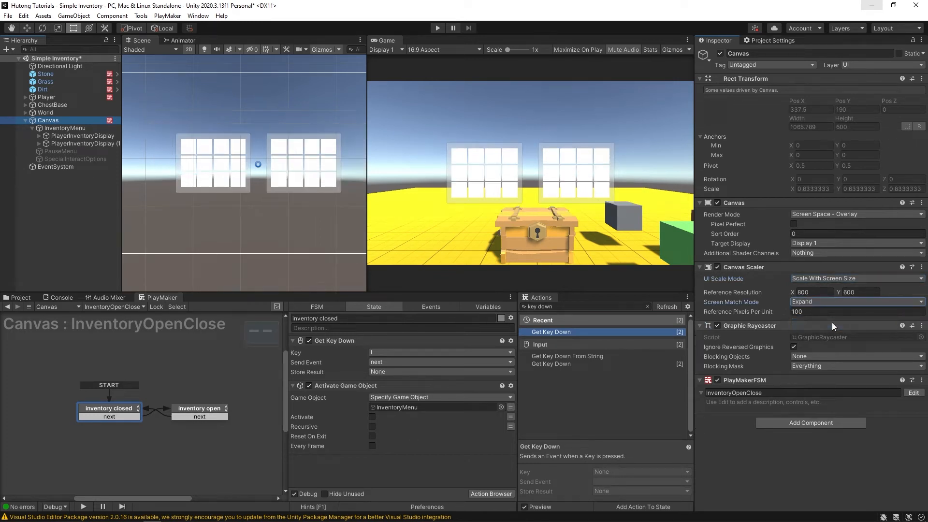
click(821, 292)
text(1)
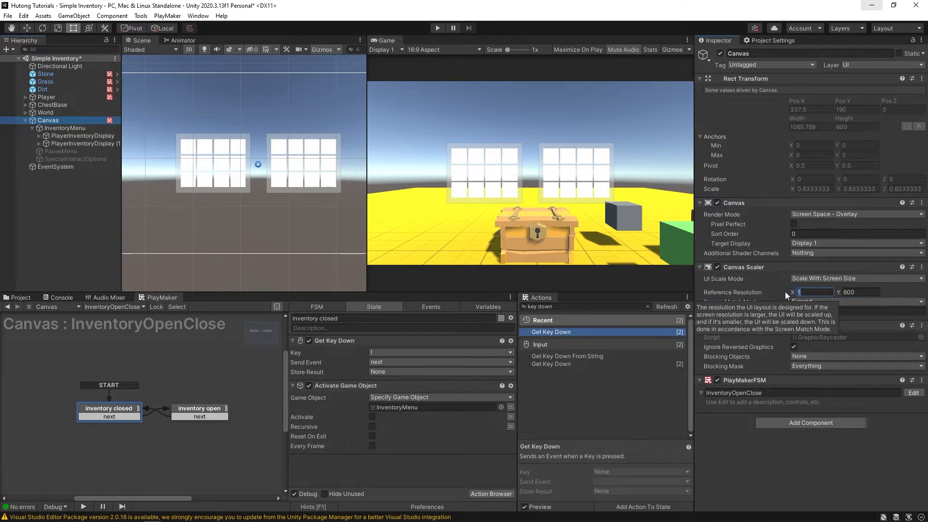
text(920)
key(Tab)
text(10)
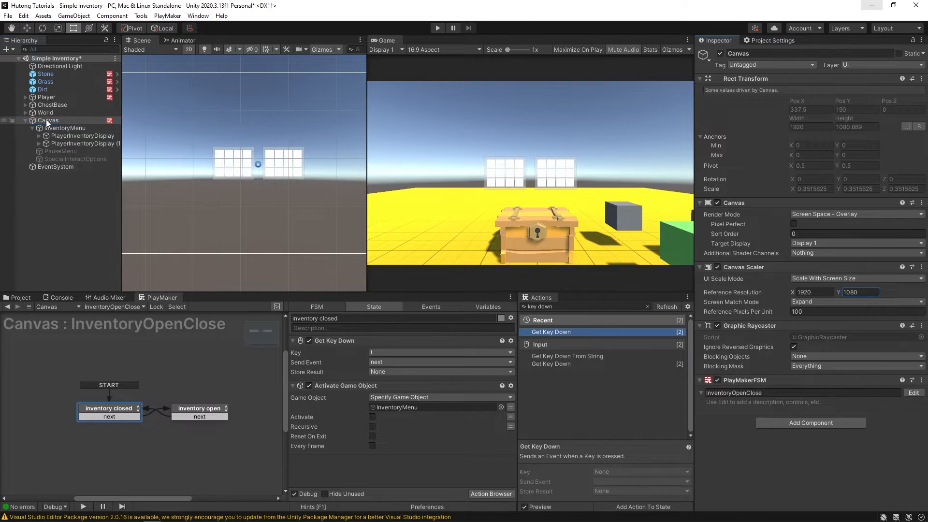
click(63, 126)
- Delete PlayerInventoryDisplay (1) and select the remaining display's Panel
click(82, 136)
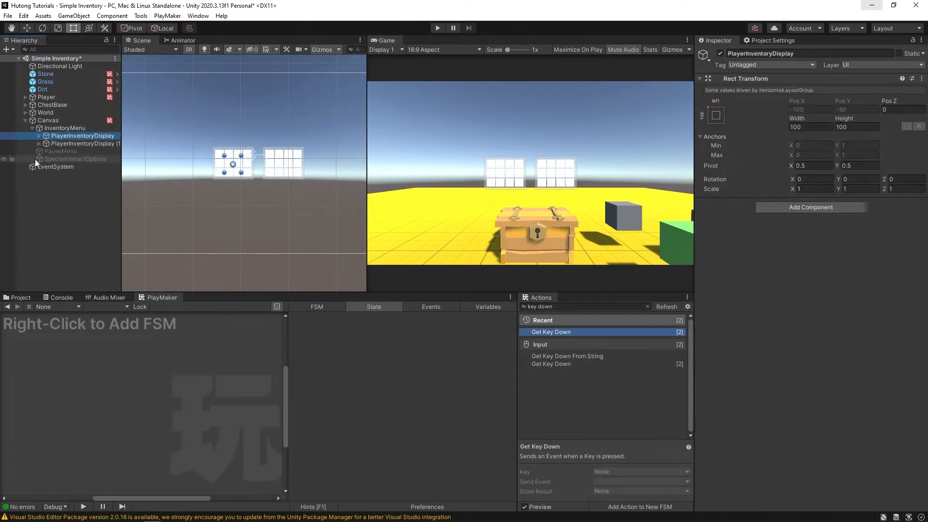
click(77, 143)
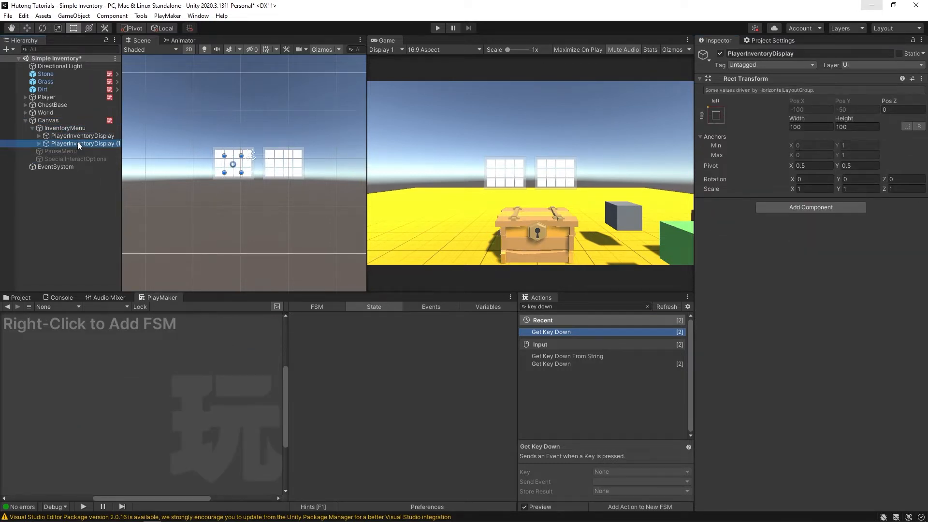
key(Delete)
click(75, 137)
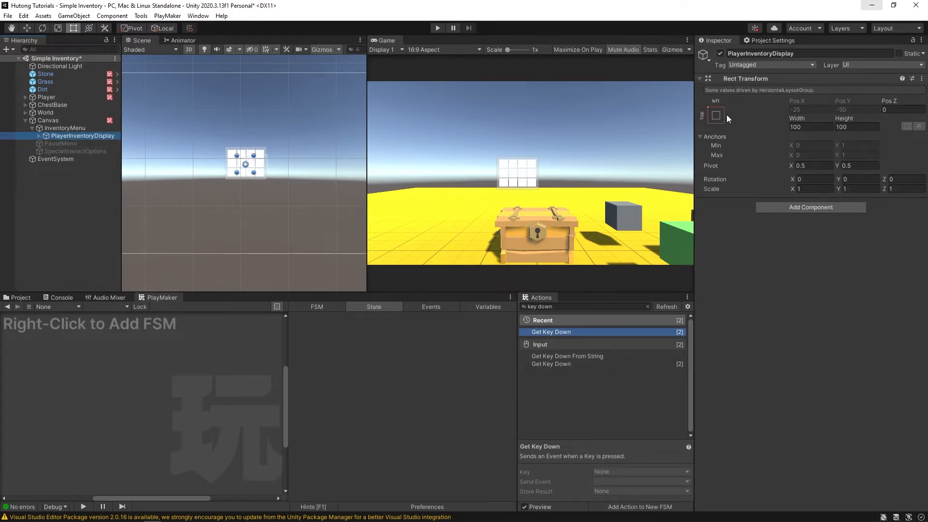
click(38, 136)
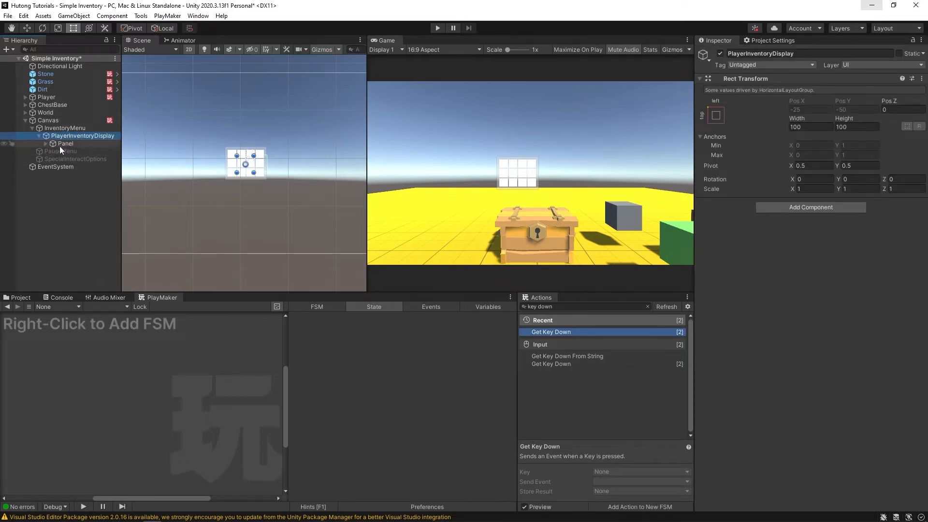
click(60, 144)
scroll(780, 188, down, 5)
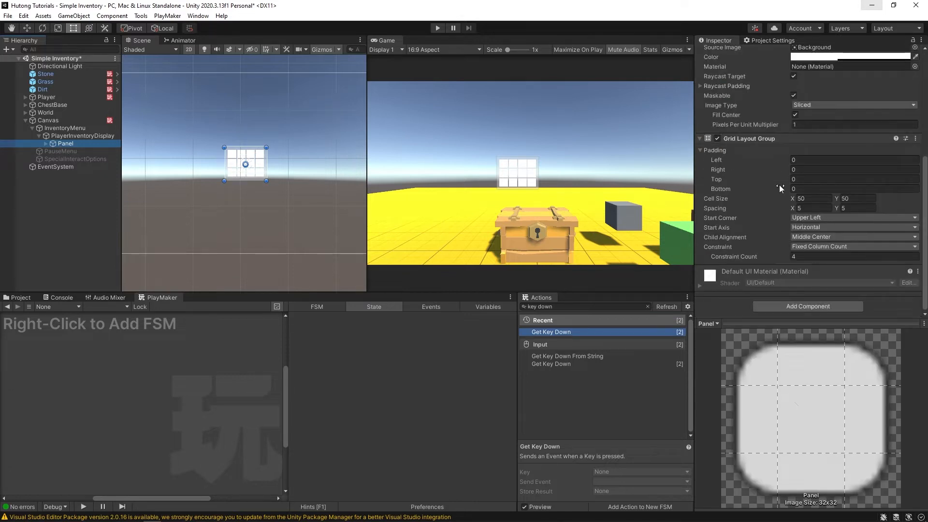
- Set the Panel grid's cell size to 125×125 and spacing to 15×15
click(821, 198)
text(10)
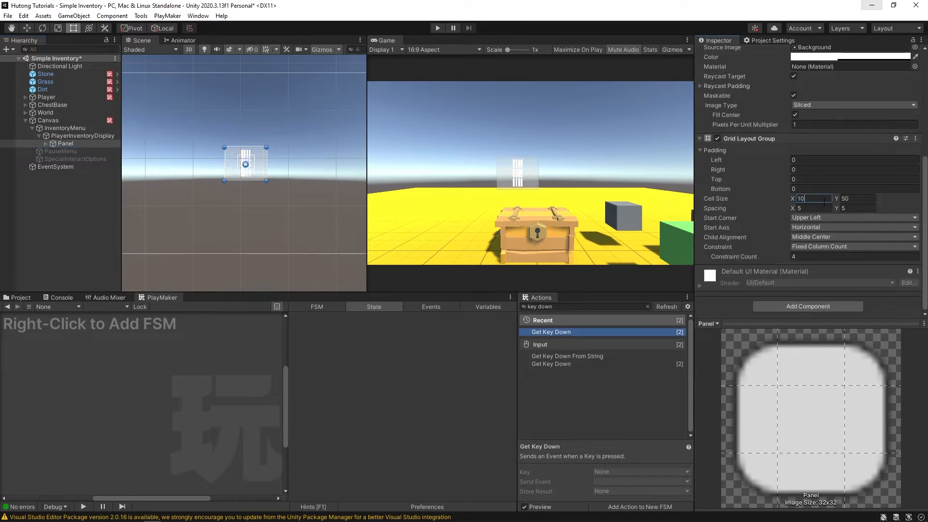
text(0)
text(125)
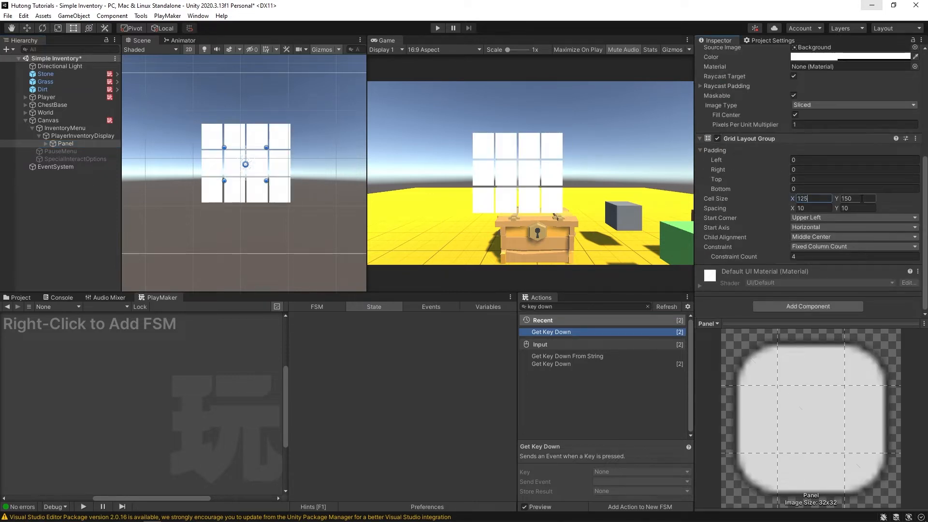
key(Tab)
text(125)
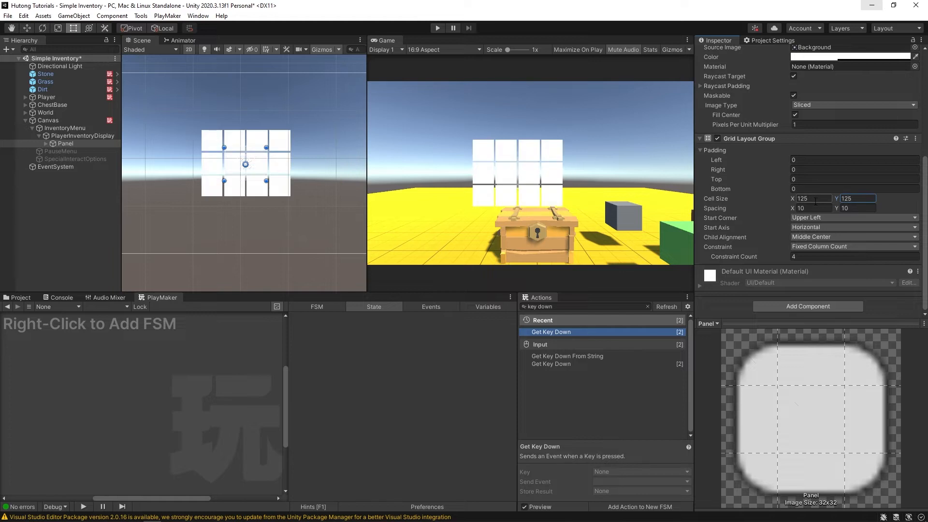
click(814, 209)
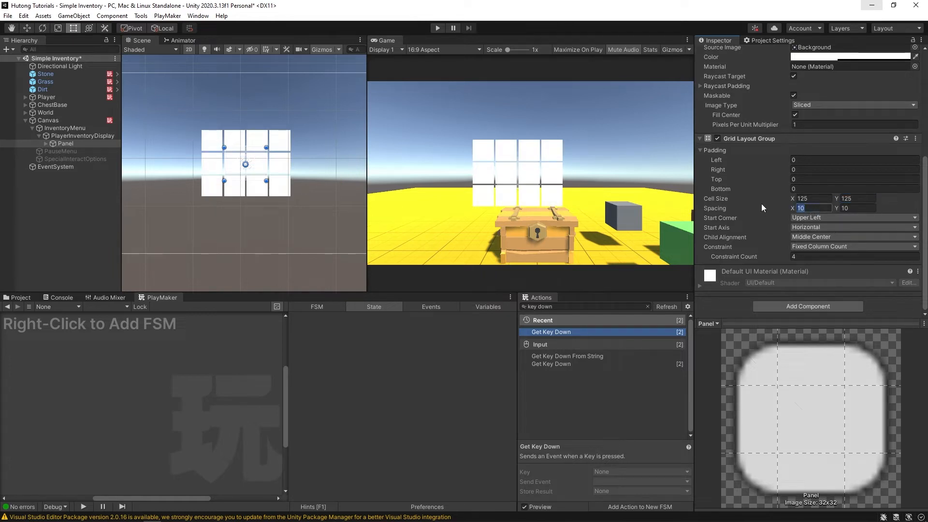
text(15)
key(Tab)
text(15)
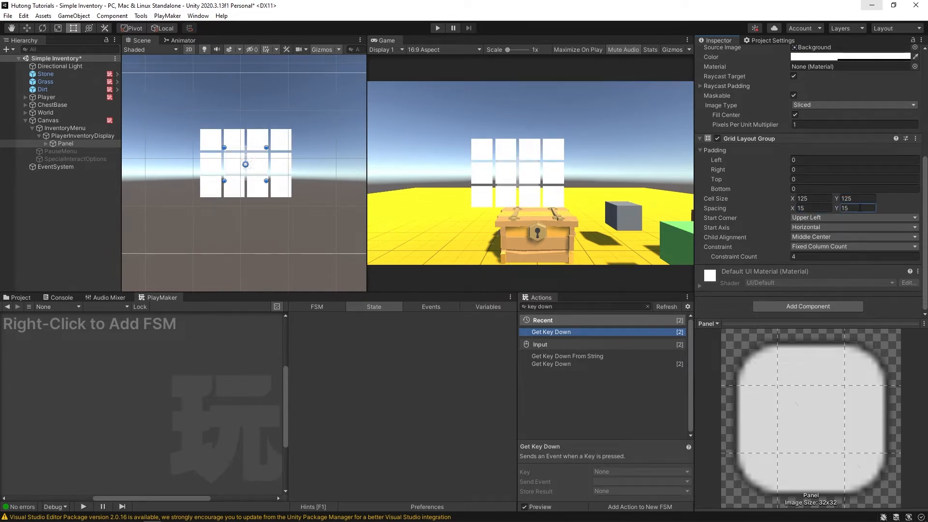
scroll(860, 209, up, 7)
- Size the Panel to 650 × 500 and select PlayerInventoryDisplay
drag(798, 109, 422, 172)
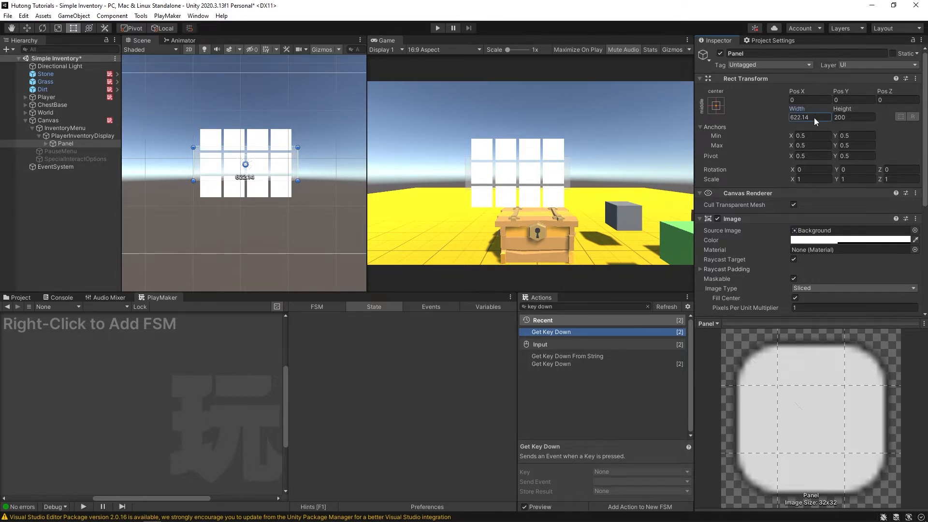
drag(814, 117, 659, 114)
text(650)
drag(844, 109, 365, 106)
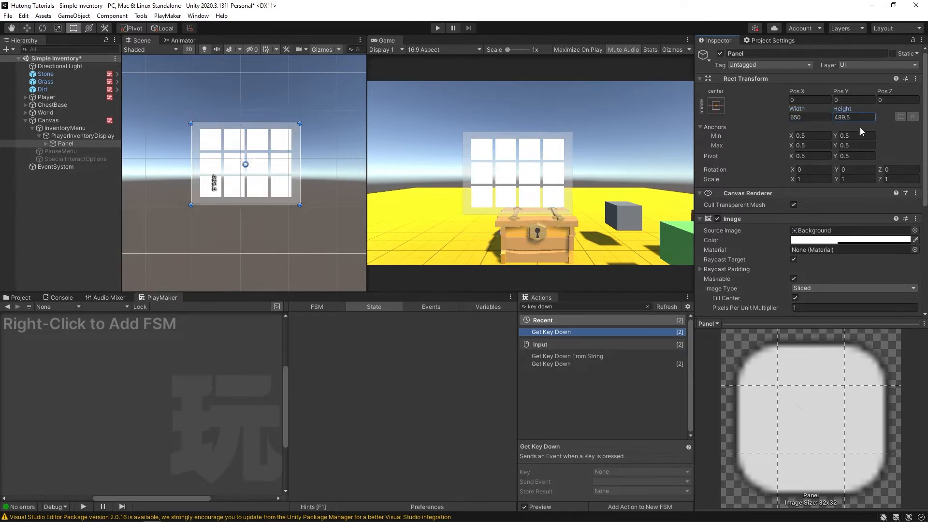
drag(864, 118, 695, 109)
text(500)
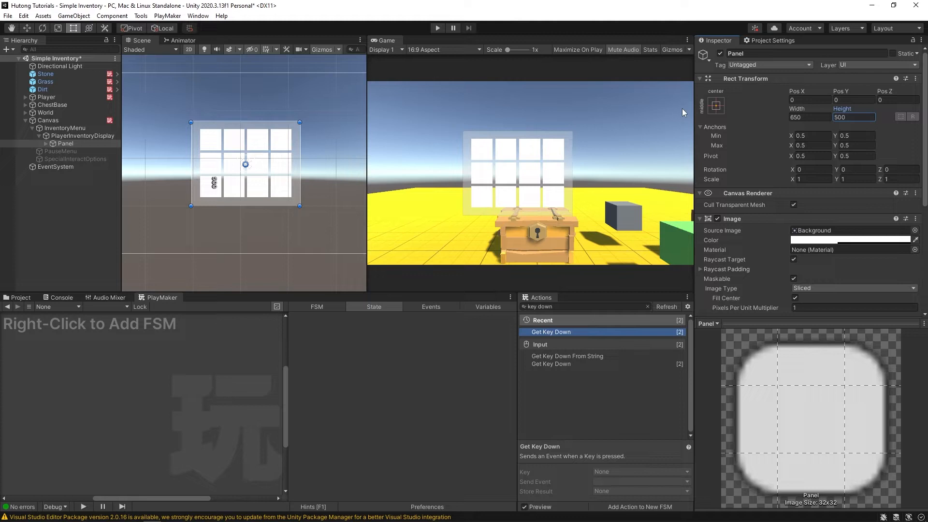
click(40, 136)
click(58, 136)
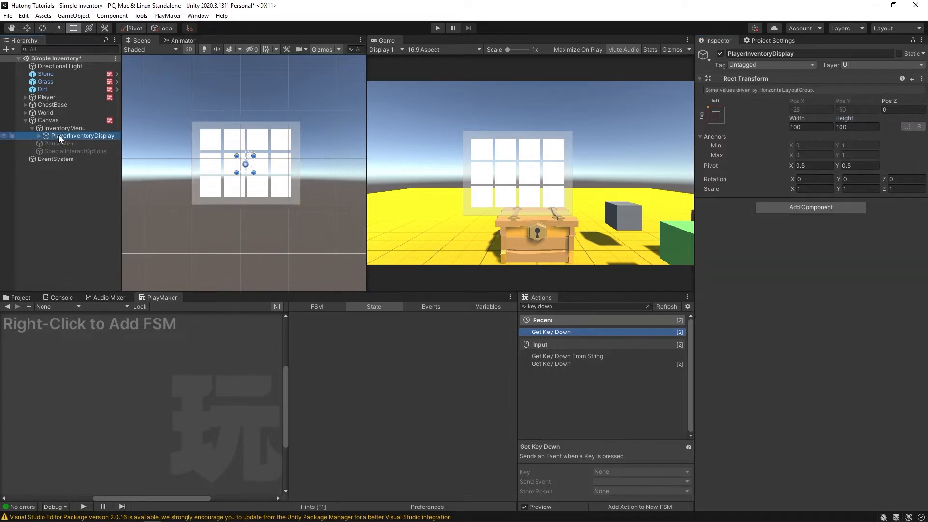
- Duplicate PlayerInventoryDisplay and reset InventoryMenu's left padding and spacing to 0
key(ctrl+d)
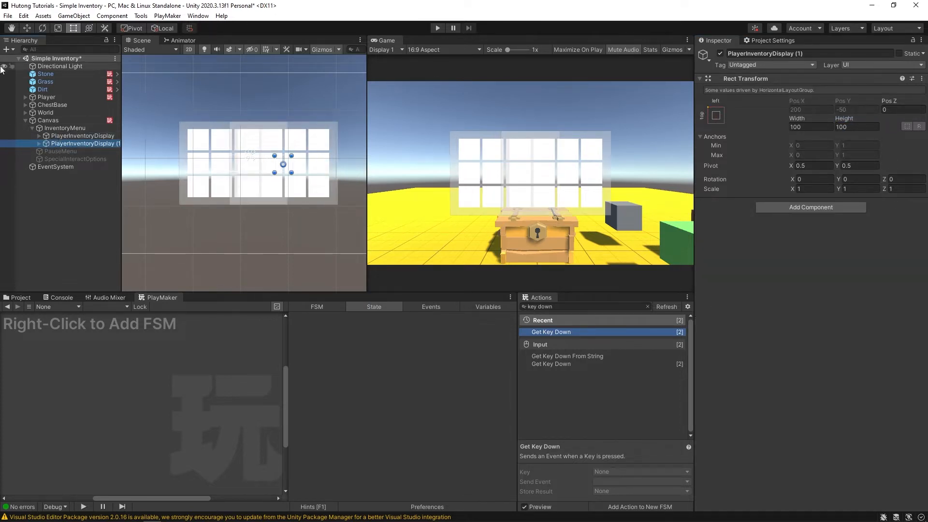
click(77, 128)
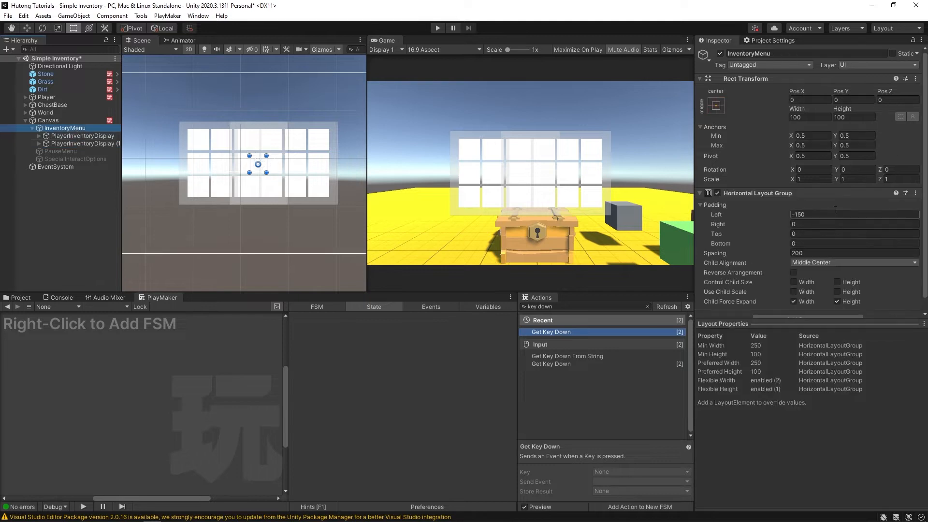
click(810, 215)
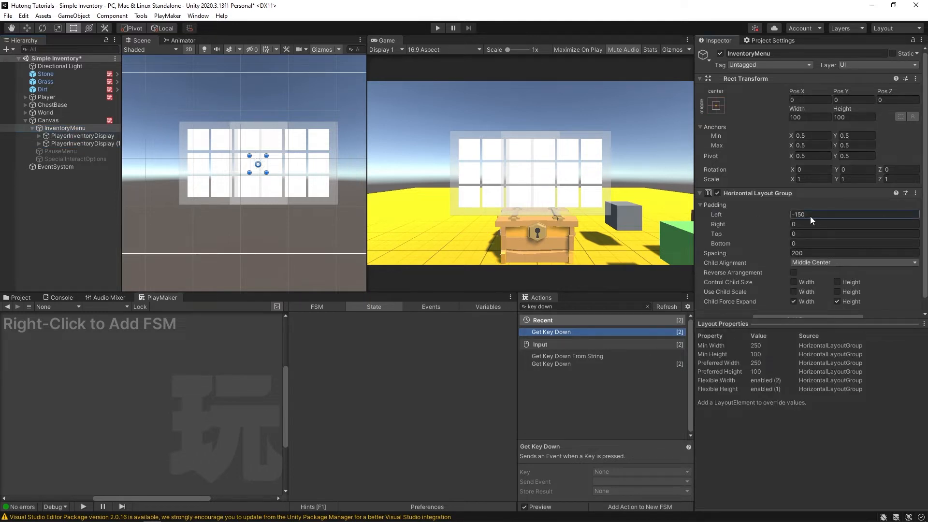
text(0)
click(753, 254)
text(0)
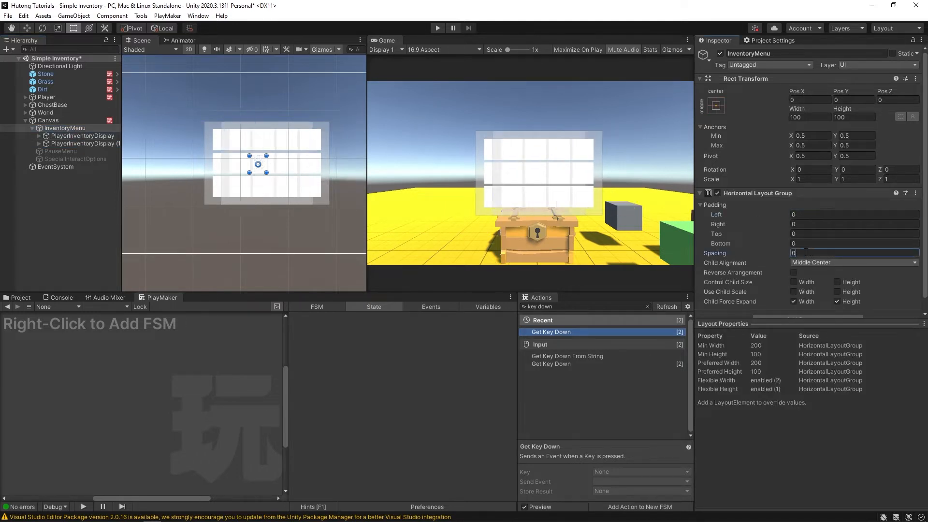
- Set the Horizontal Layout Group spacing to 650 and left padding to -400
drag(718, 255, 562, 152)
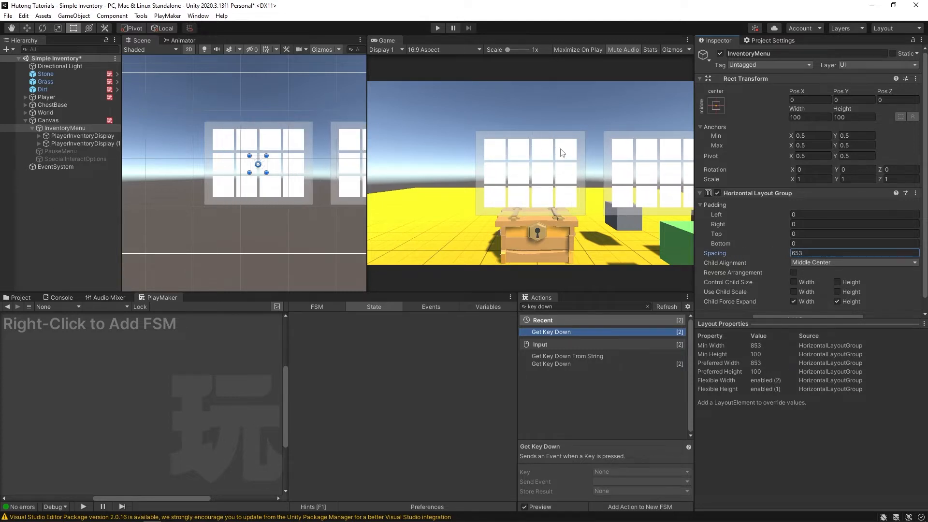
drag(803, 251, 723, 246)
text(650)
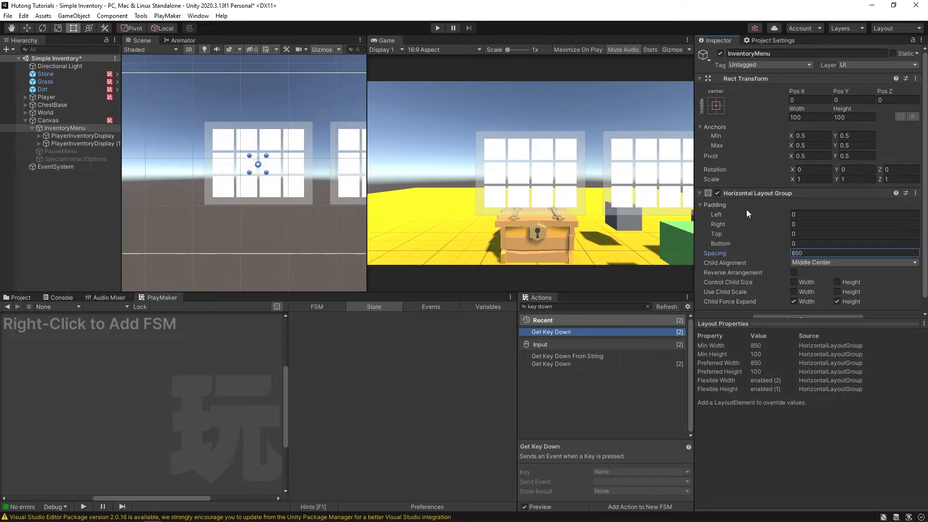
drag(746, 210, 486, 211)
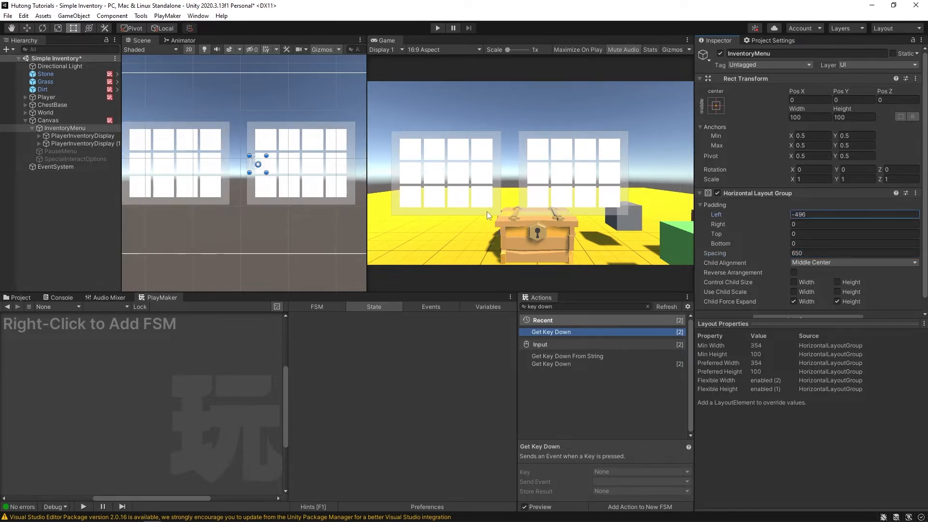
click(814, 215)
text(-)
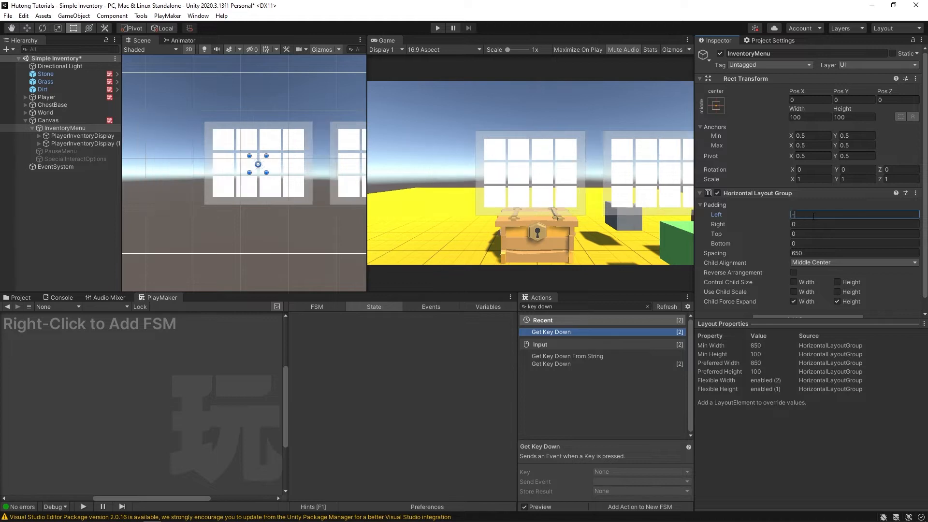
text(400)
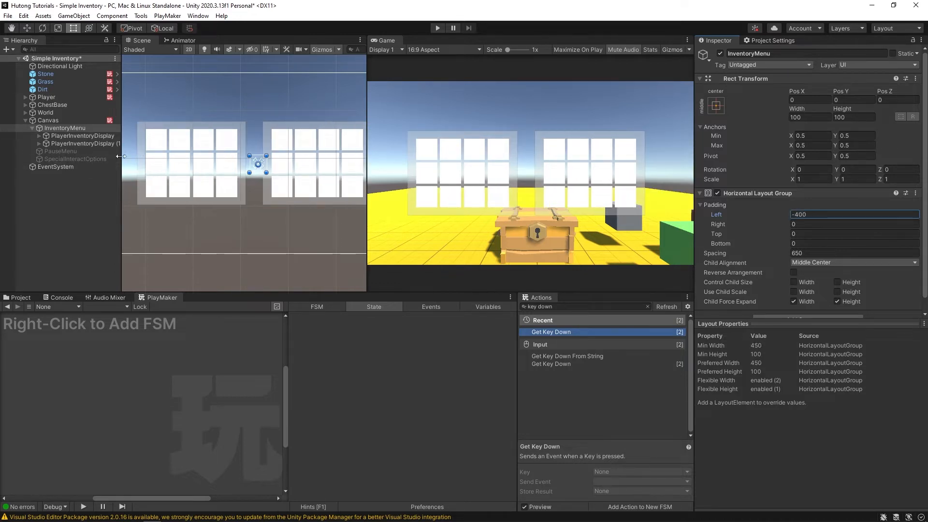
drag(121, 156, 167, 157)
click(91, 143)
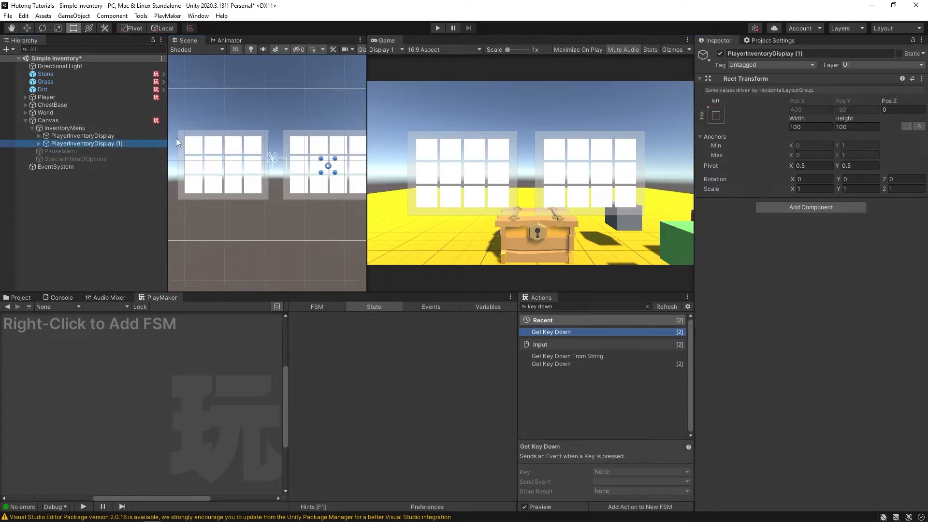
- Rename PlayerInventoryDisplay (1) to ExternalInventoryDisplay and expand it
click(144, 145)
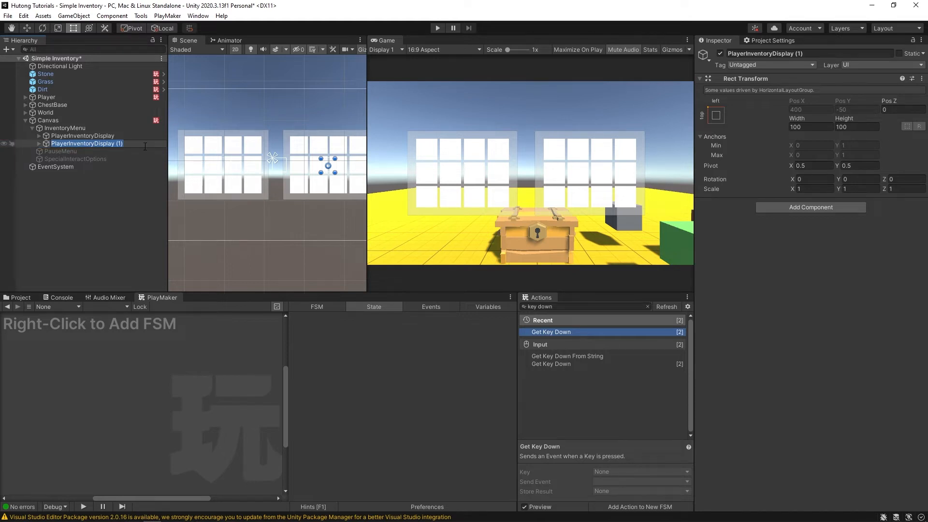
text(ExternalInventoryDisplay)
key(Return)
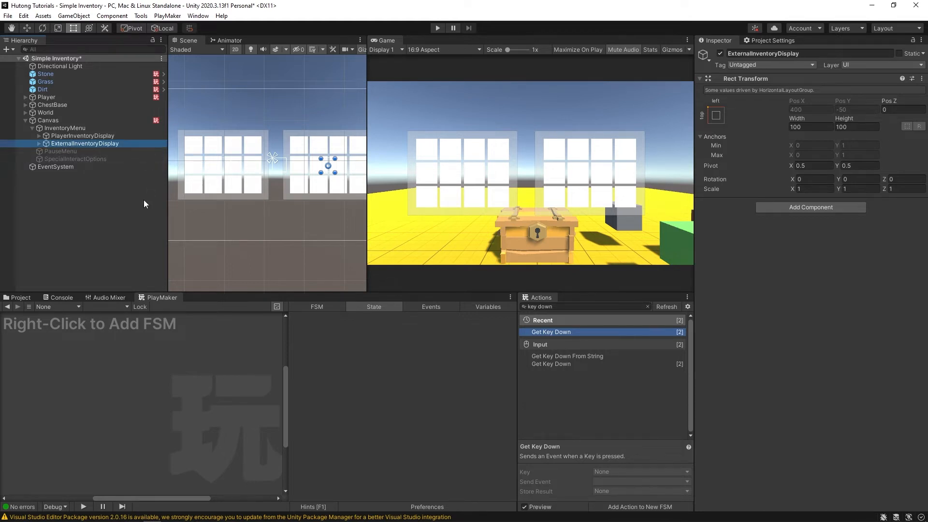
click(100, 135)
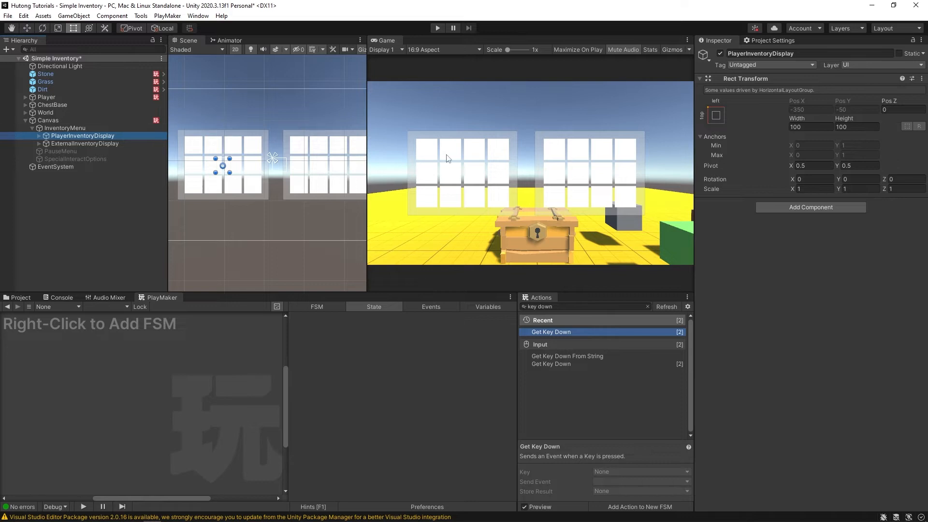
key(Down)
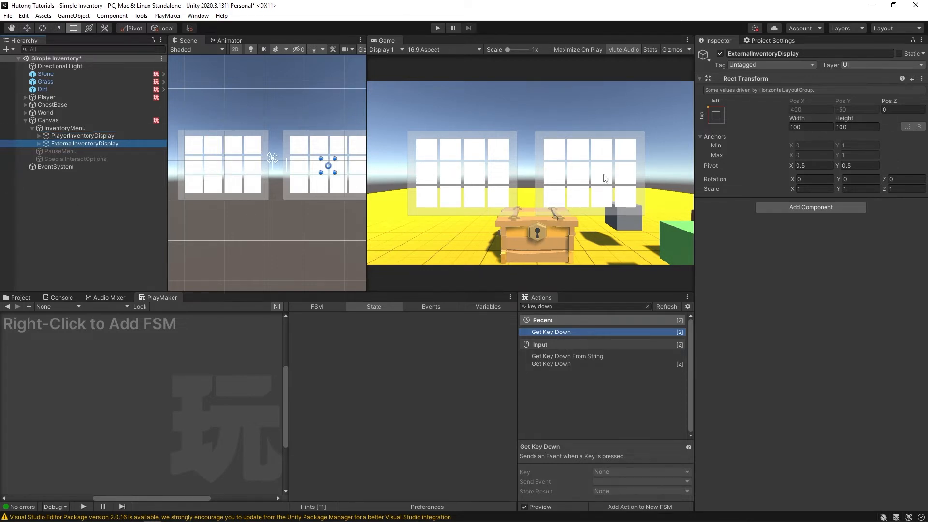
key(Right)
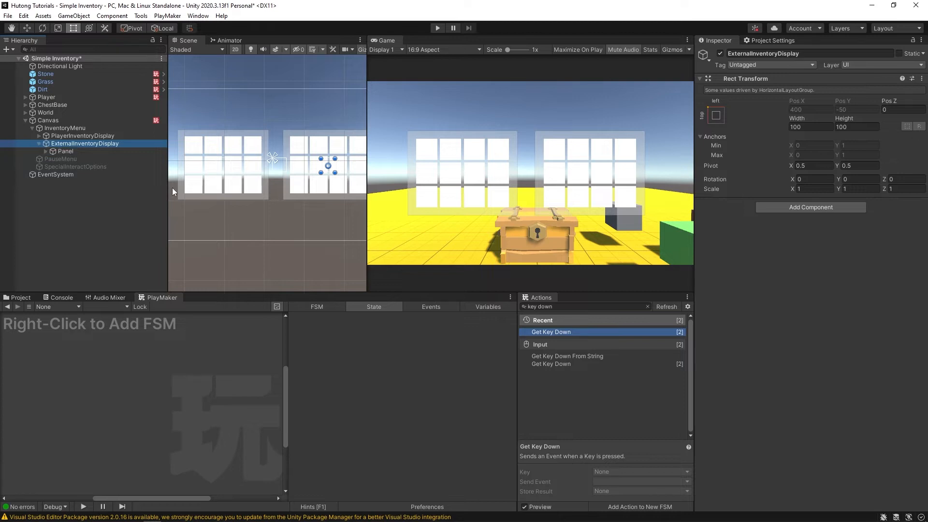
- Expand the player display's Panel to list its twelve item slots
key(Up)
key(Down)
key(Left)
key(Up)
key(Right)
key(Down)
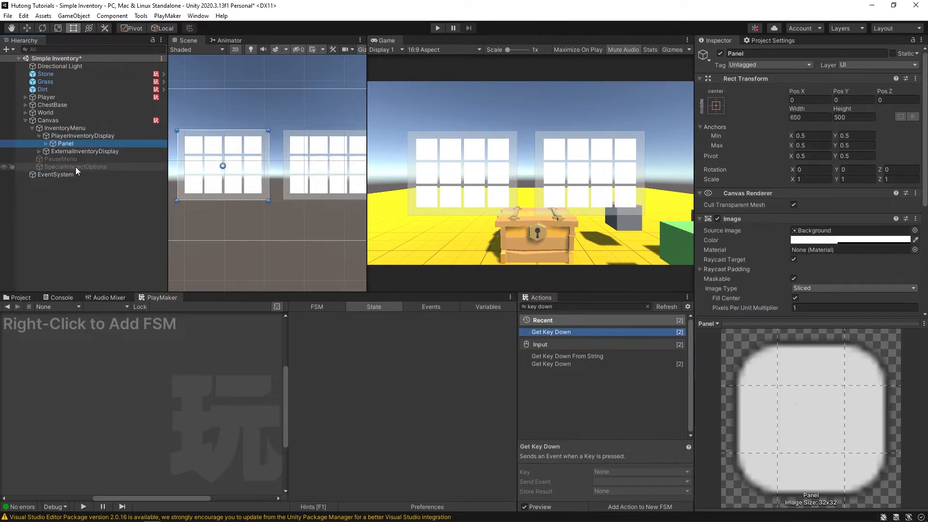
key(Right)
key(Down)
key(Down)
key(Down)
key(Down)
key(Down)
key(Down)
key(Down)
key(Down)
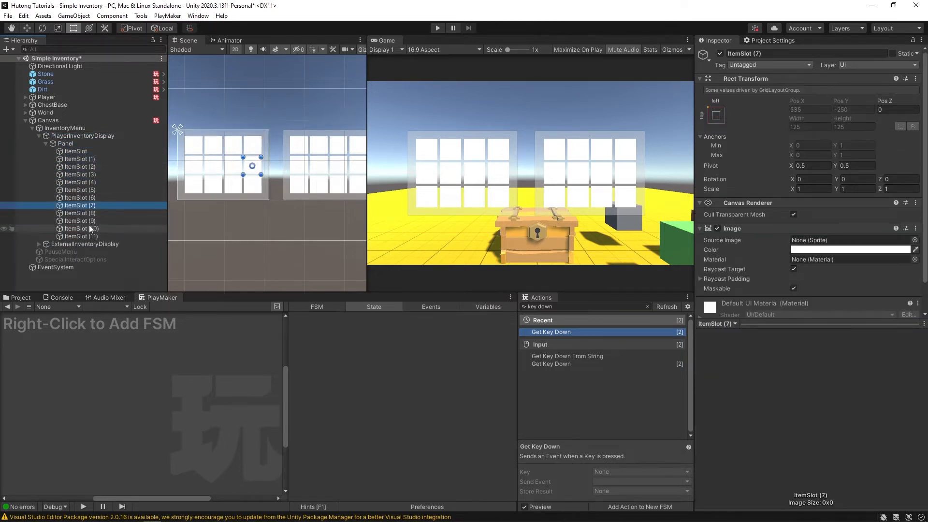
click(83, 237)
- Delete ItemSlot (1) through (11), keep one ItemSlot, and show the Simple Inventory prefabs
click(76, 151)
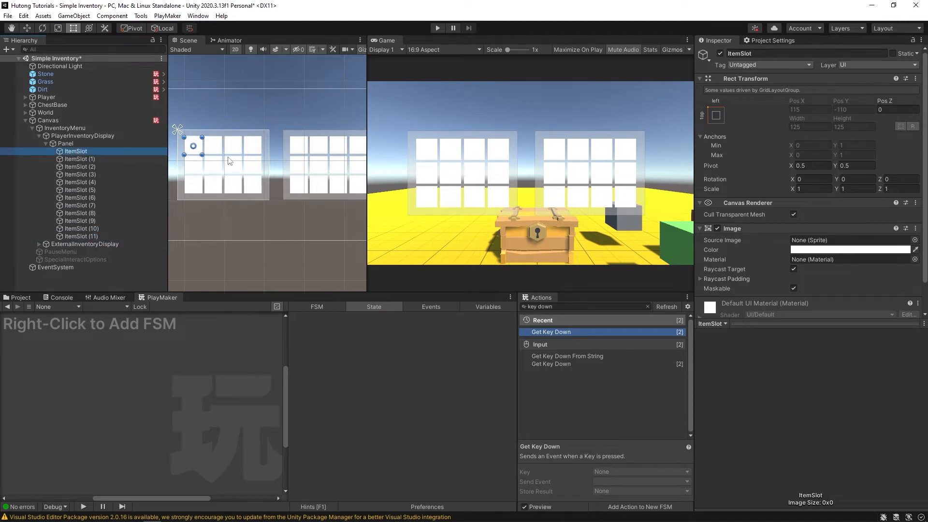
click(108, 157)
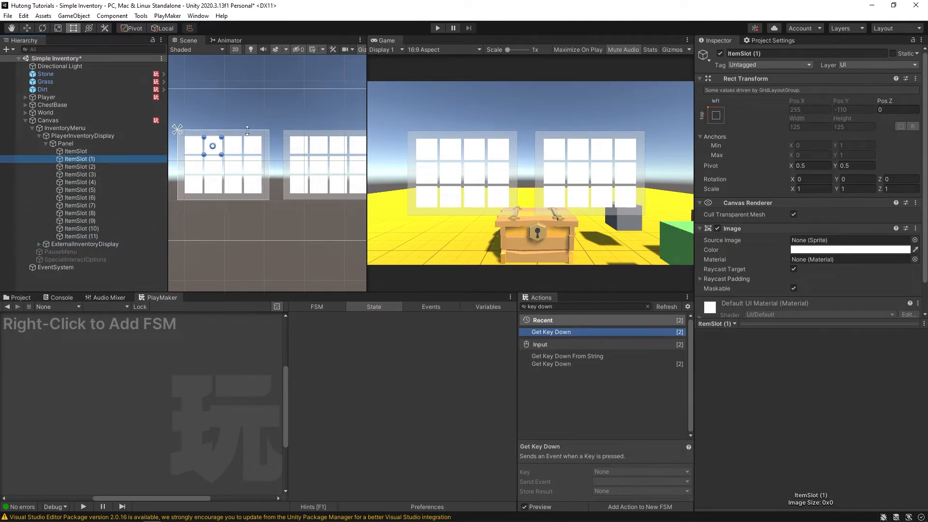
click(60, 151)
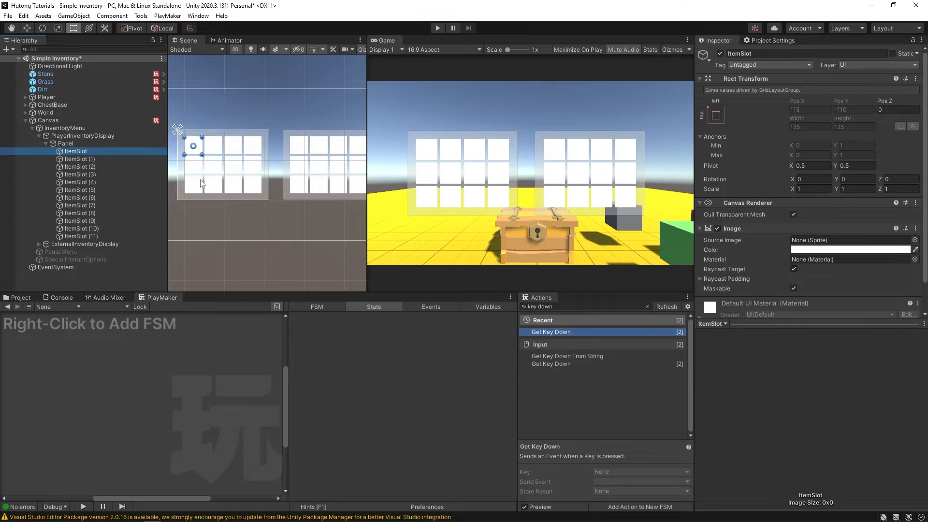
click(76, 159)
shift+click(89, 235)
key(Delete)
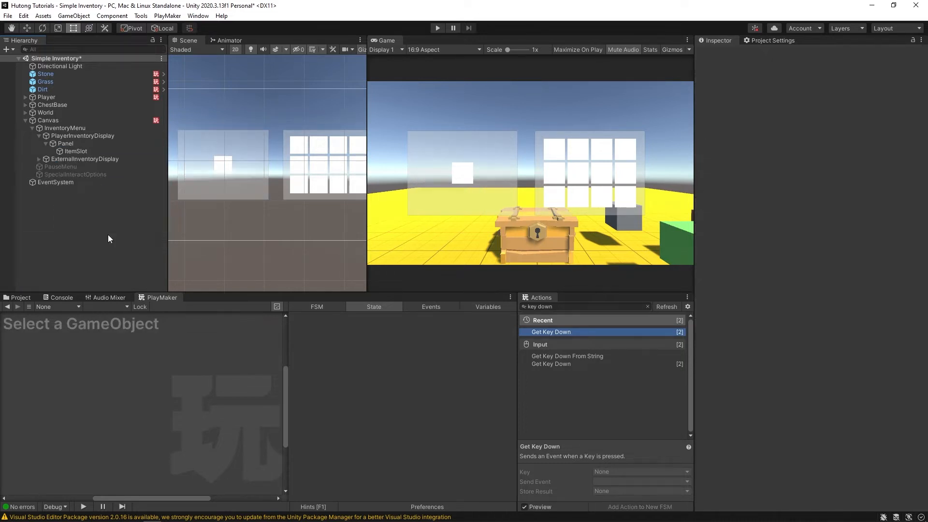
click(78, 152)
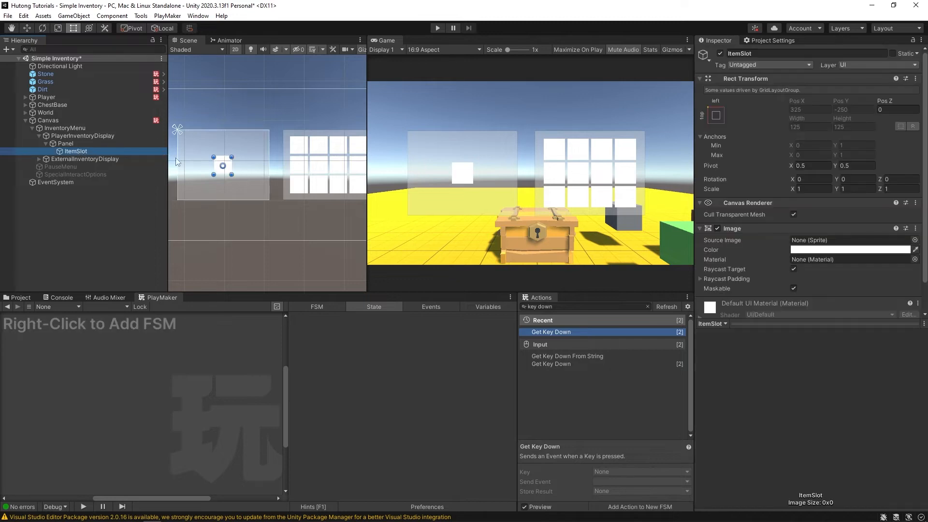
click(21, 297)
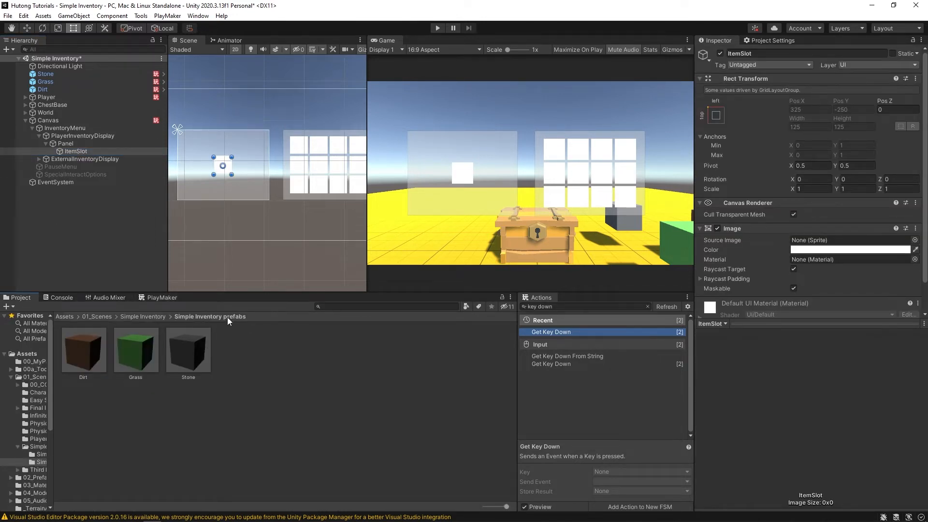
- Make ItemSlot a prefab in the prefabs folder and duplicate it to refill the player grid
drag(70, 152, 279, 409)
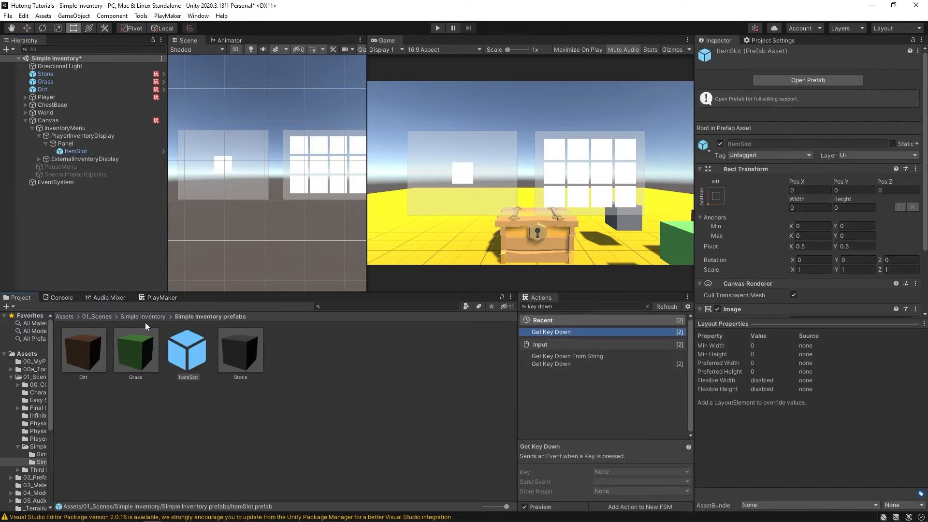
click(73, 150)
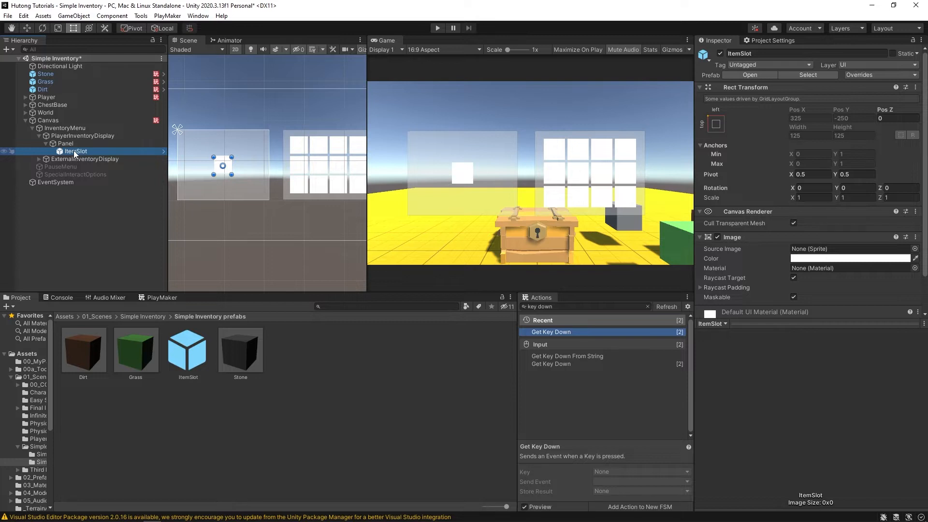
key(ctrl+d)
key(ctrl+d)
key(ctrl+d)
key(ctrl+d)
key(ctrl+d)
key(ctrl+d)
key(ctrl+d)
key(ctrl+d)
key(ctrl+d)
key(ctrl+d)
key(ctrl+d)
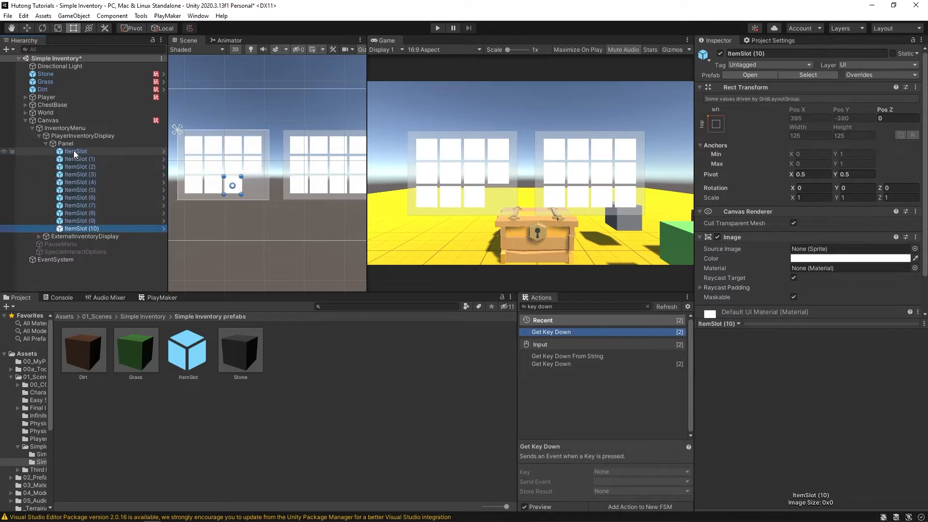
- Delete the twelve old item slots under ExternalInventoryDisplay
click(46, 144)
click(35, 151)
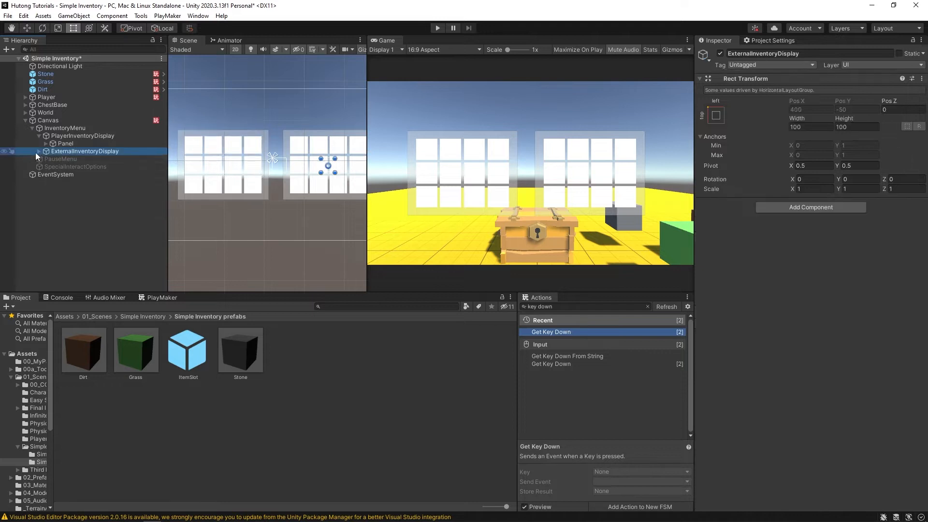
key(Right)
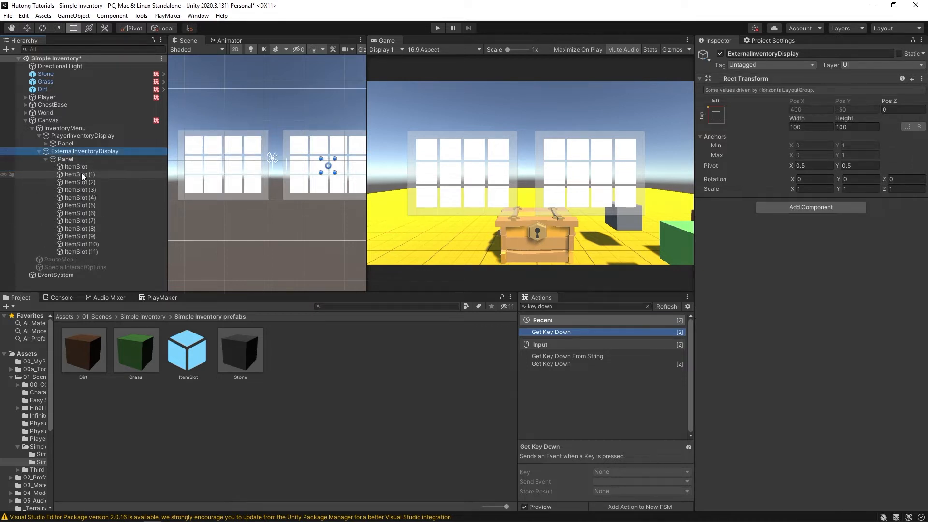
click(81, 173)
click(78, 167)
shift+click(76, 251)
key(Delete)
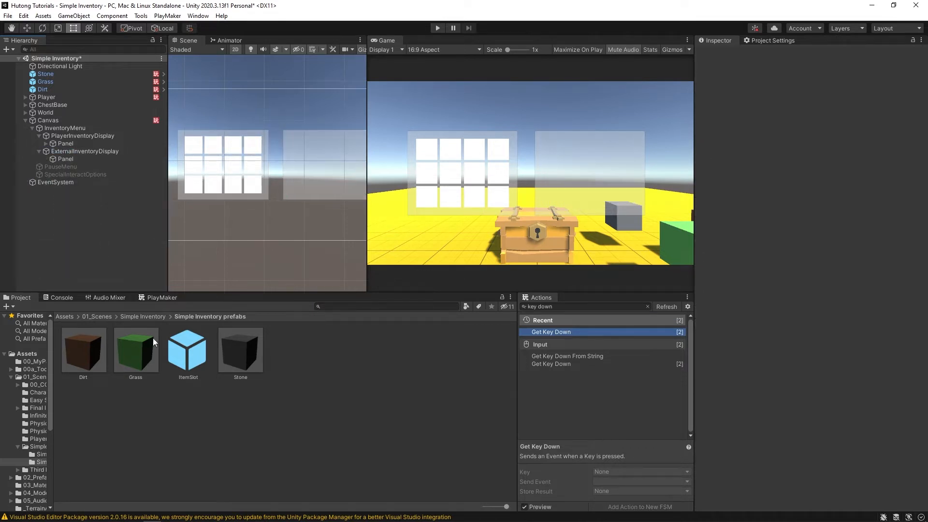
- Place the ItemSlot prefab under the external Panel, duplicate it to twelve slots, and save the scene
drag(187, 350, 63, 160)
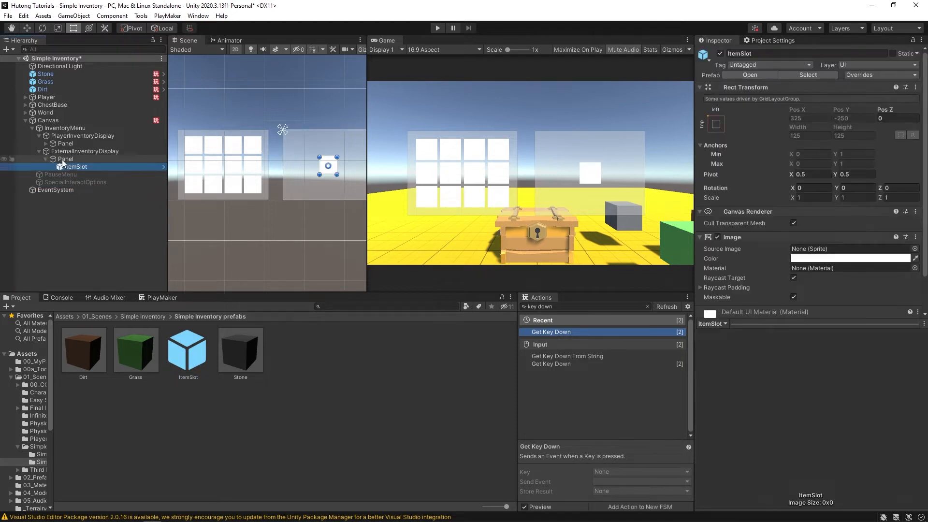
key(ctrl+d)
key(ctrl+d)
key(ctrl+d)
key(ctrl+d)
key(ctrl+d)
key(ctrl+d)
key(ctrl+d)
key(ctrl+d)
key(ctrl+d)
key(ctrl+d)
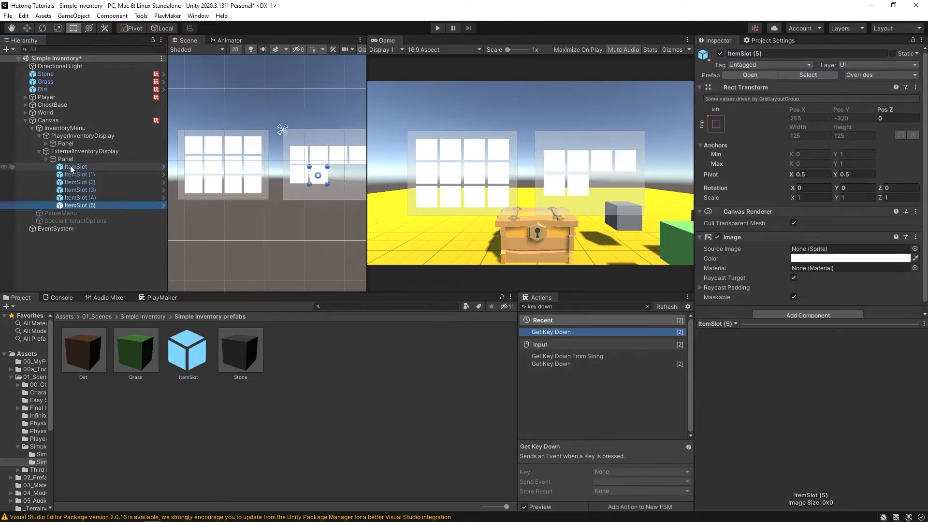
key(ctrl+d)
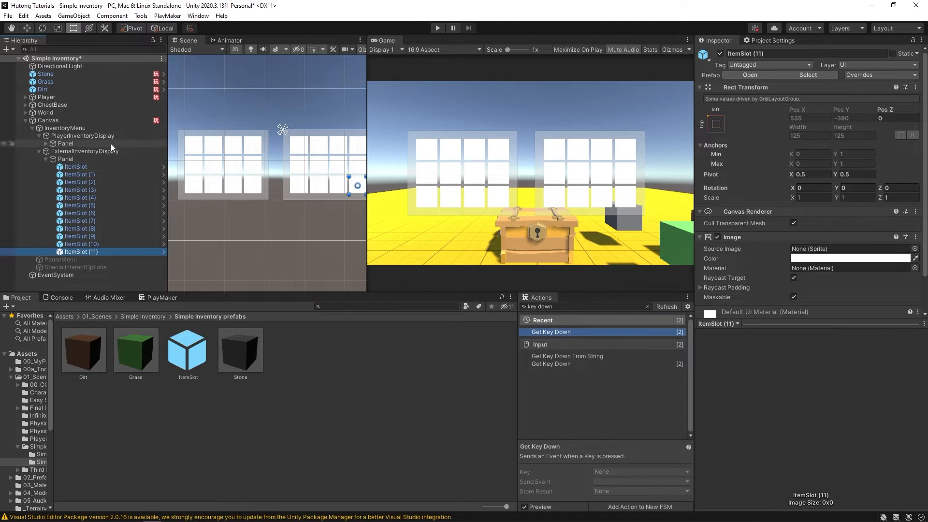
click(46, 159)
key(ctrl+s)
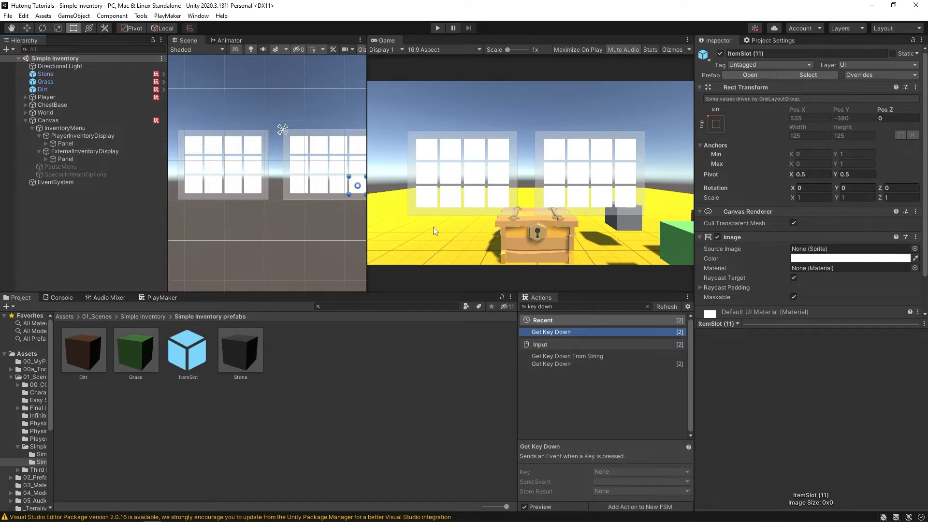
- Inspect the Player's FSM components, then select PlayerInventoryDisplay
click(39, 152)
click(38, 136)
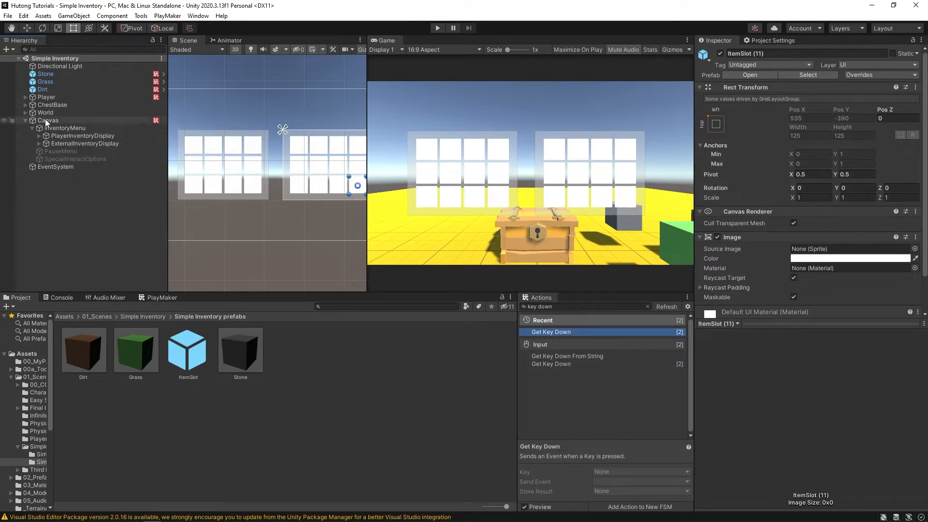
click(40, 96)
scroll(720, 299, down, 10)
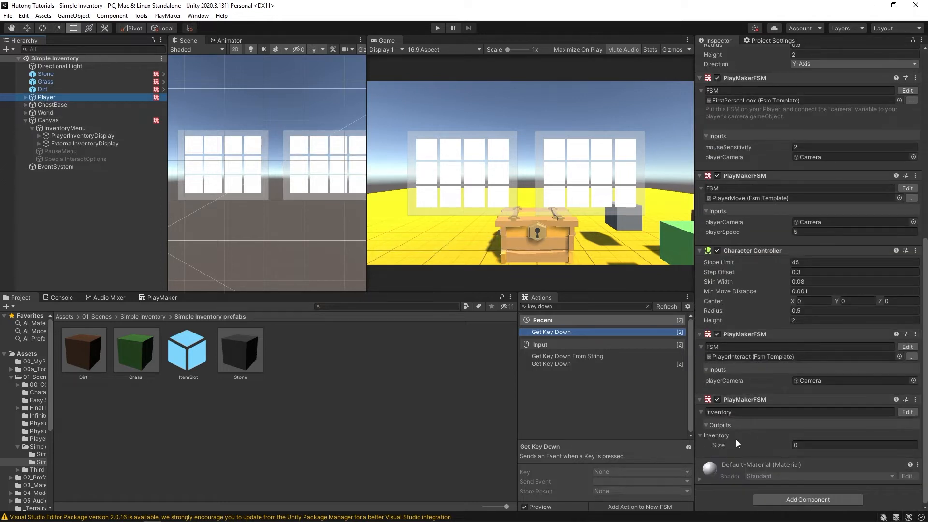
click(103, 172)
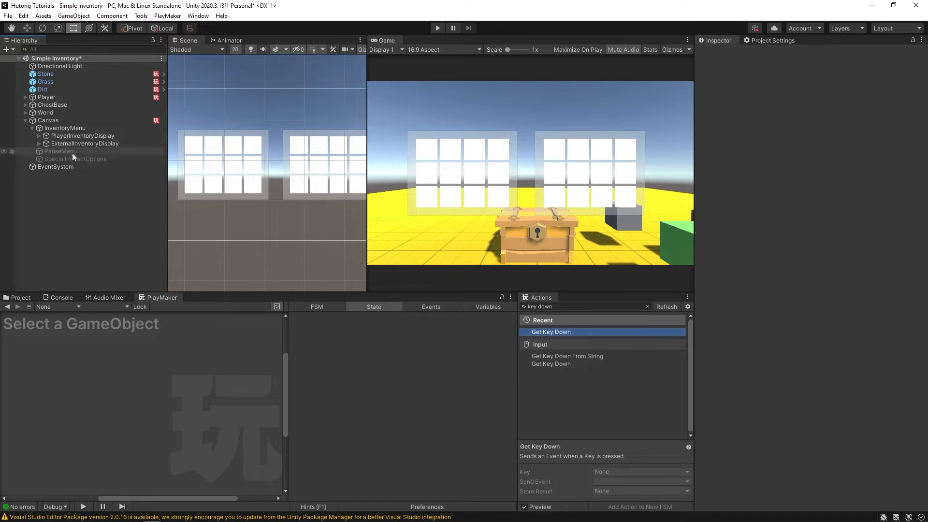
click(74, 136)
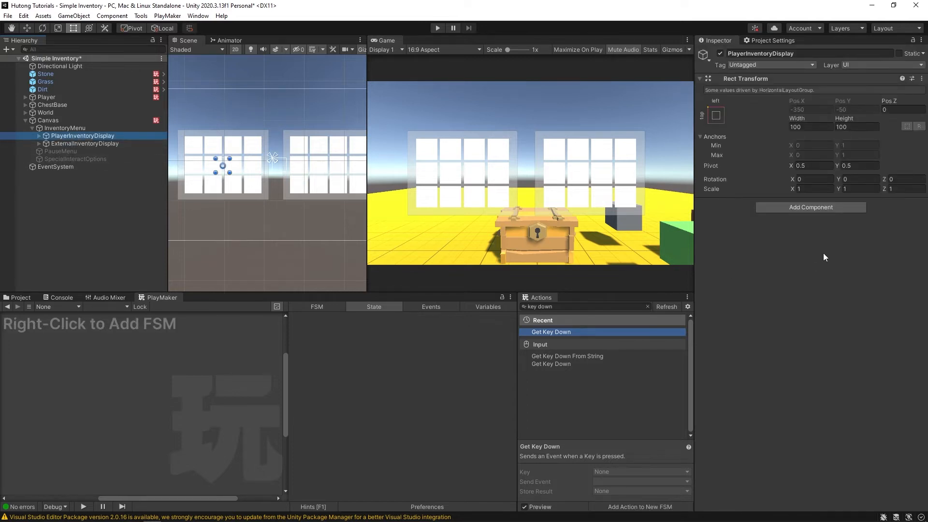
click(788, 207)
key(Return)
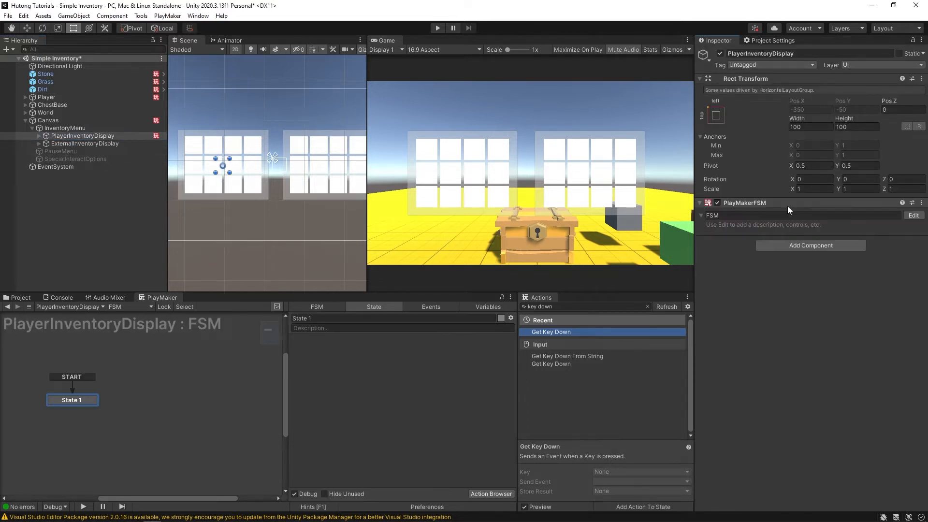
click(742, 215)
text(InventoryDispla)
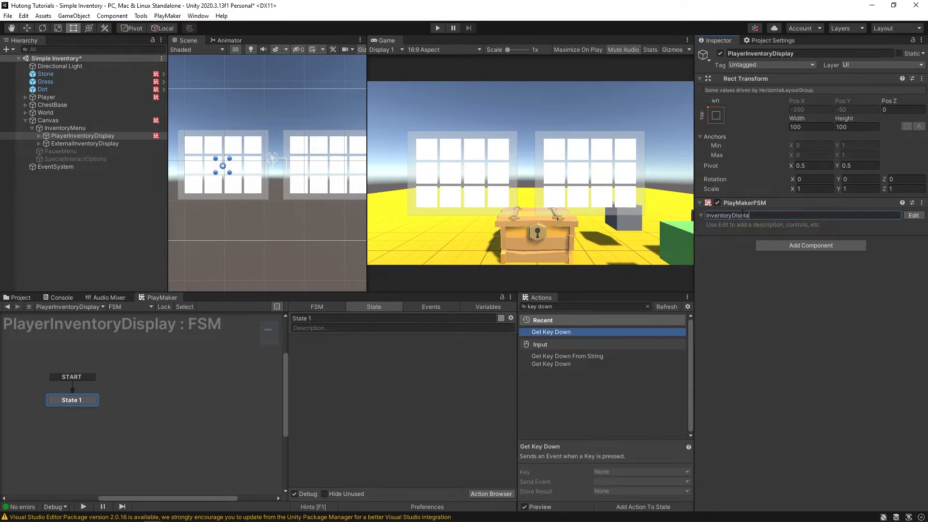
text(y)
key(Return)
middle_drag(145, 395, 170, 388)
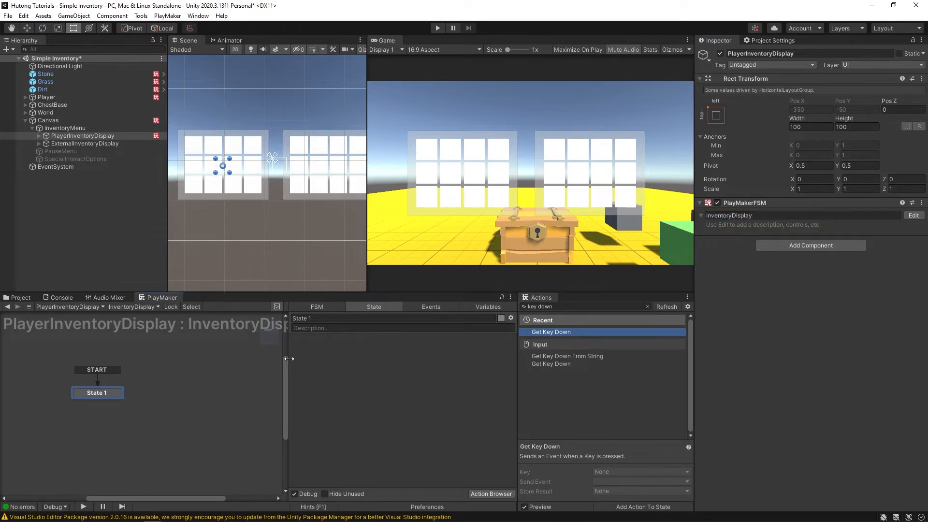
drag(288, 372, 369, 371)
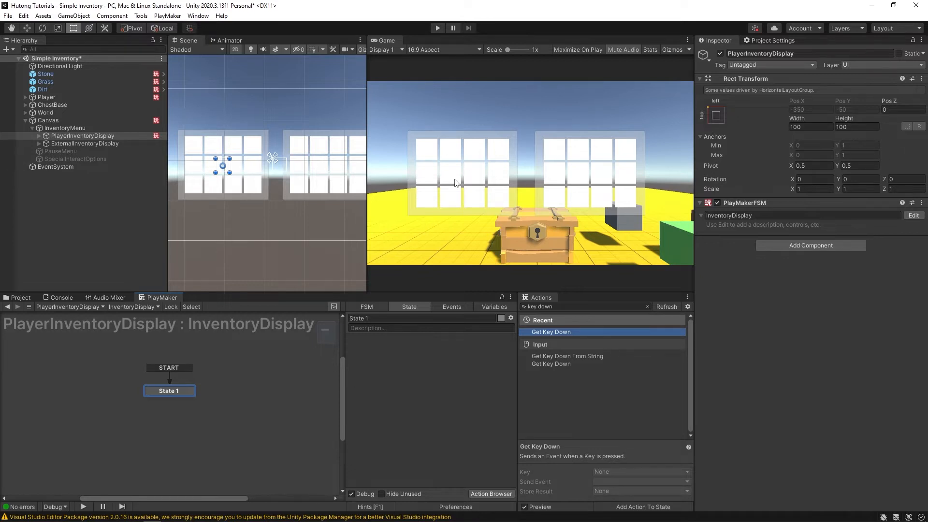
middle_drag(329, 335, 308, 347)
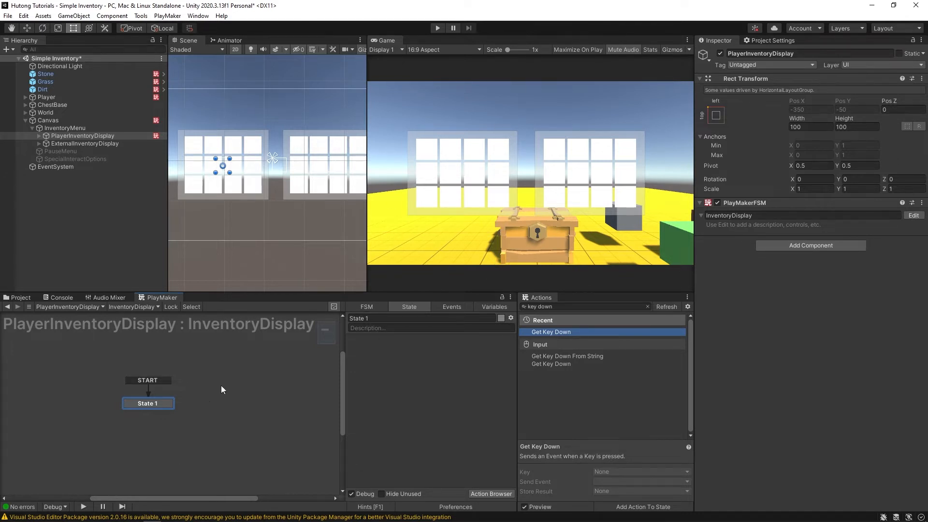
mouse_move(222, 390)
middle_down()
mouse_move(234, 379)
mouse_move(231, 389)
middle_up()
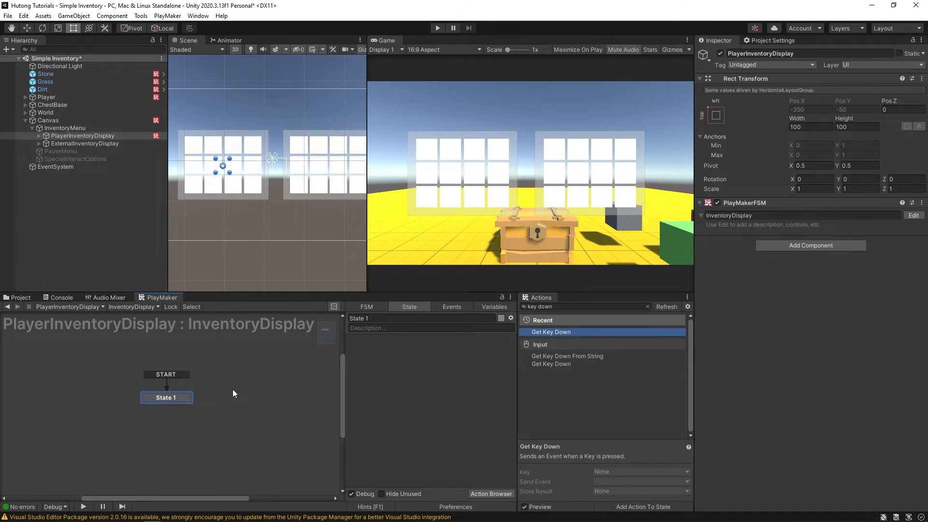
- Rename State 1 to 'Get Inventory'
click(378, 318)
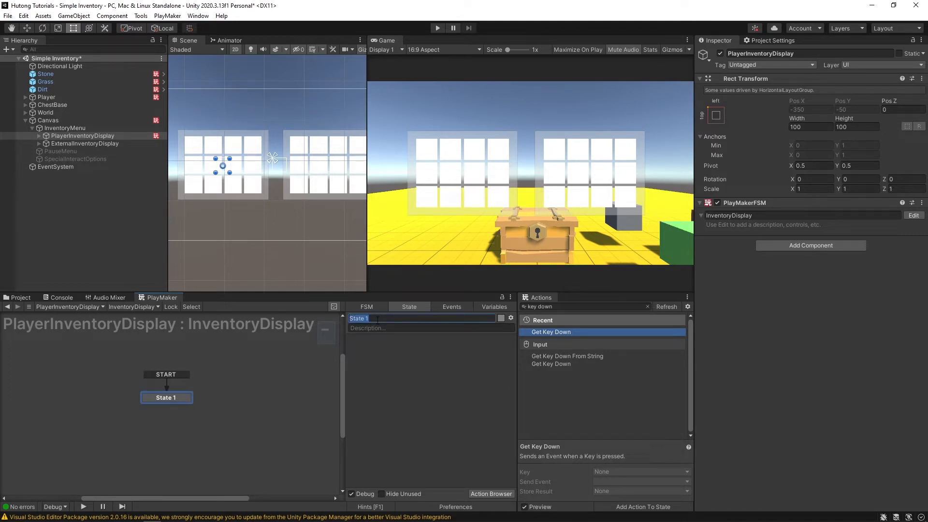
text(Get Inventory)
key(Return)
middle_drag(109, 406, 133, 398)
- Add a Get Fsm Array action to the state
click(571, 306)
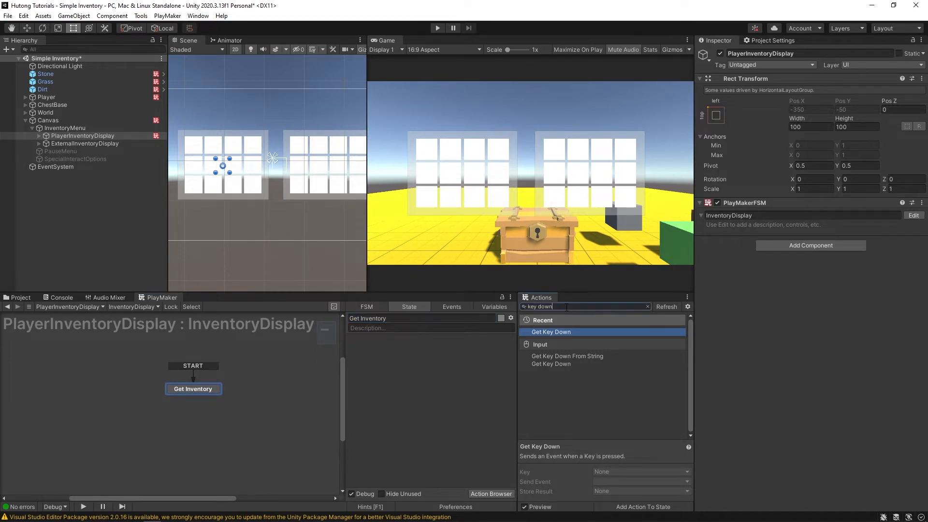
text(get fsm arr)
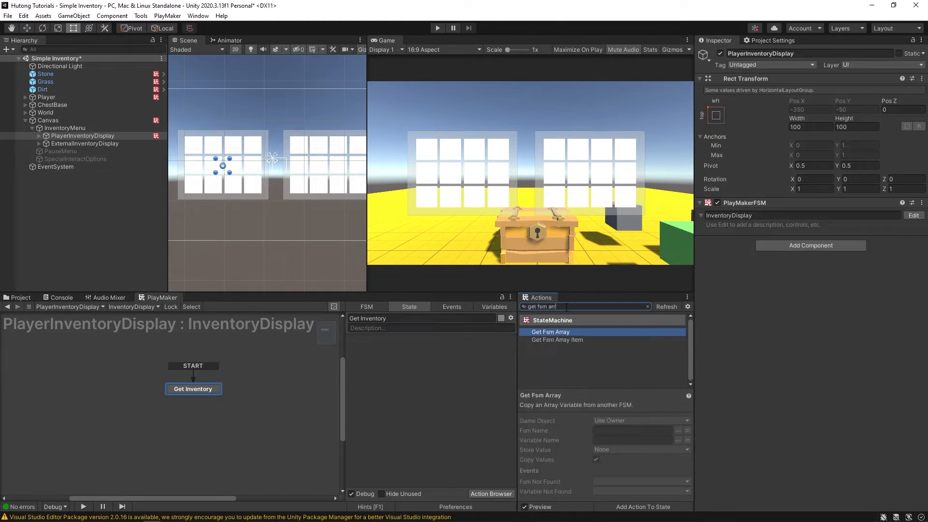
key(Return)
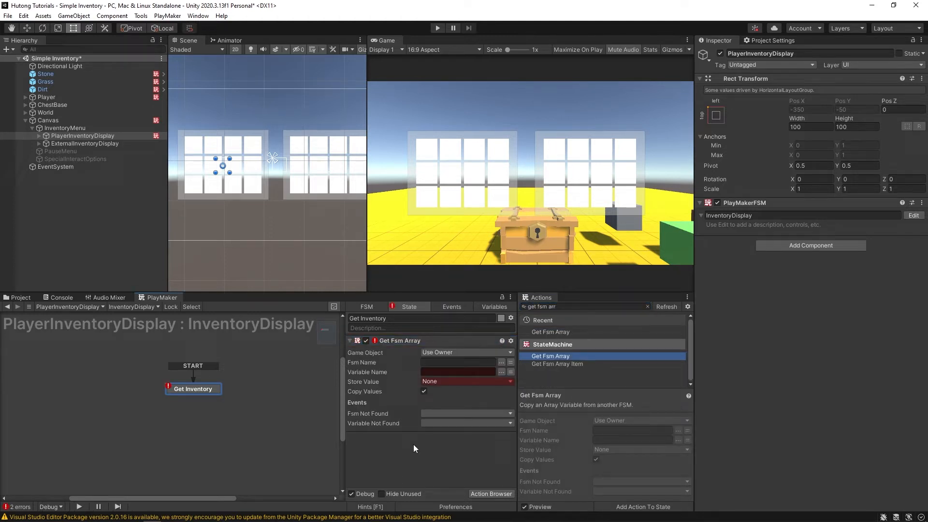
- Set Game Object to Specify, using a new variable named ObjWithInventory
click(437, 352)
click(450, 373)
click(505, 363)
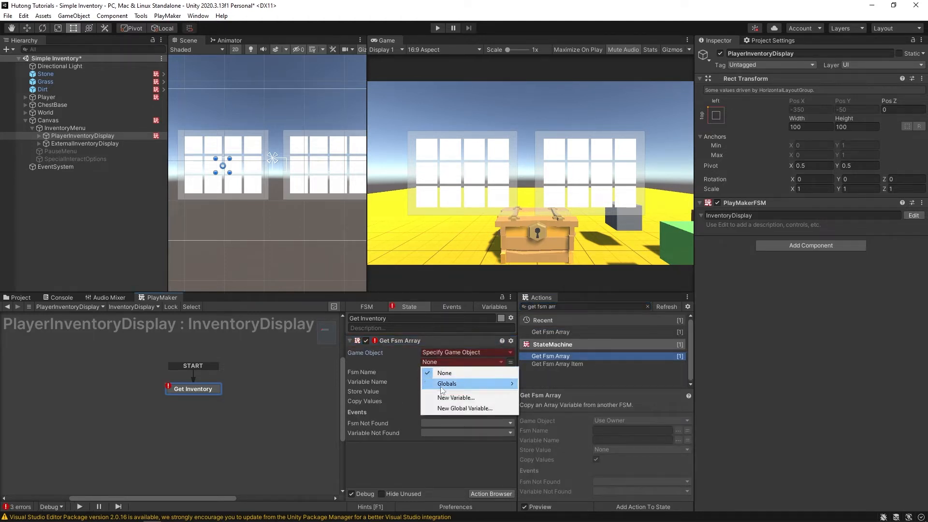
click(457, 396)
text(ObjWithI)
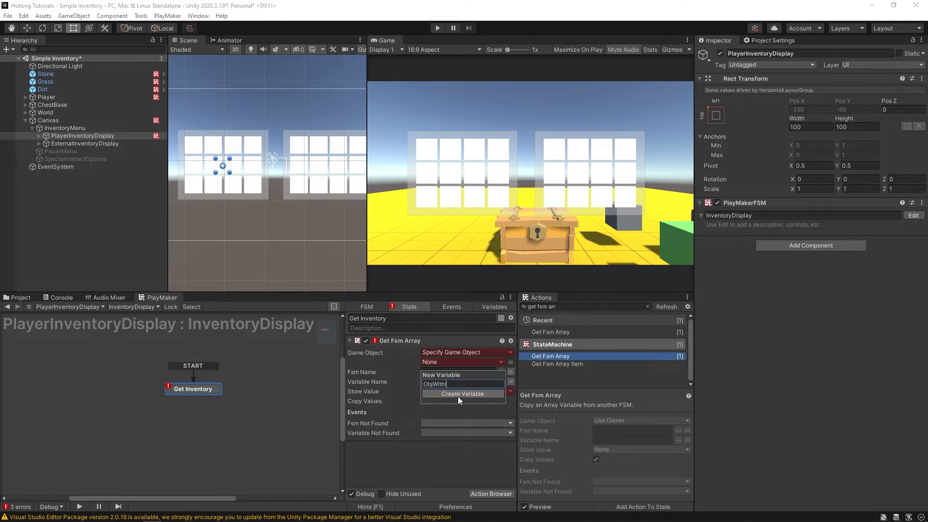
text(nventory)
click(458, 396)
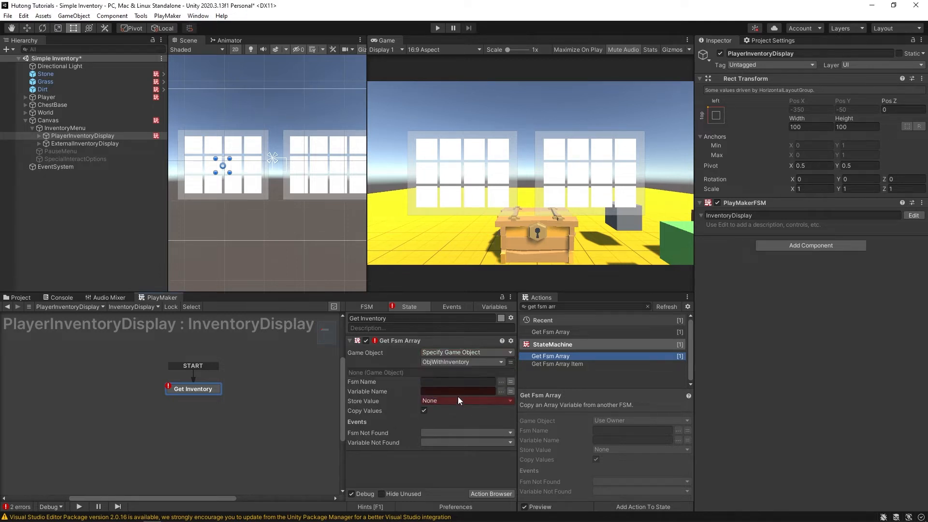
right_click(434, 363)
click(444, 373)
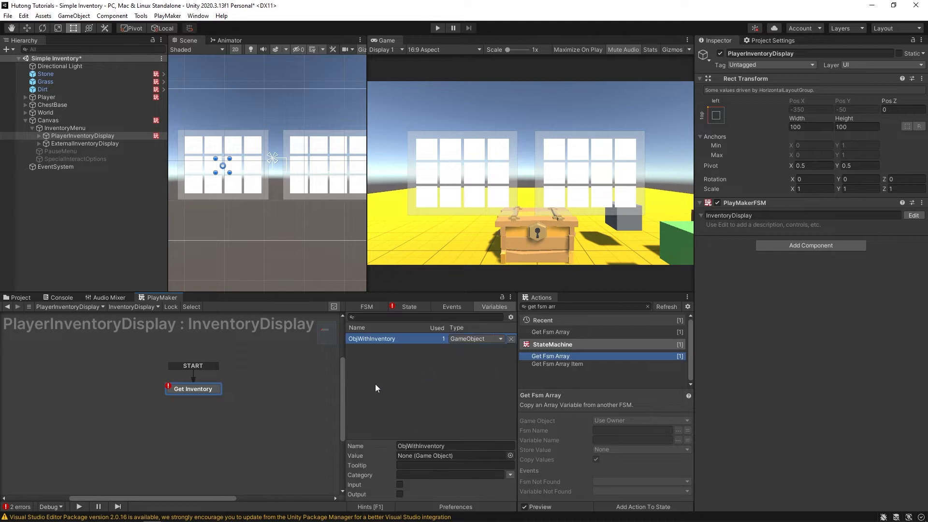
- Tick Input for ObjWithInventory and assign the Player object as its value
click(400, 484)
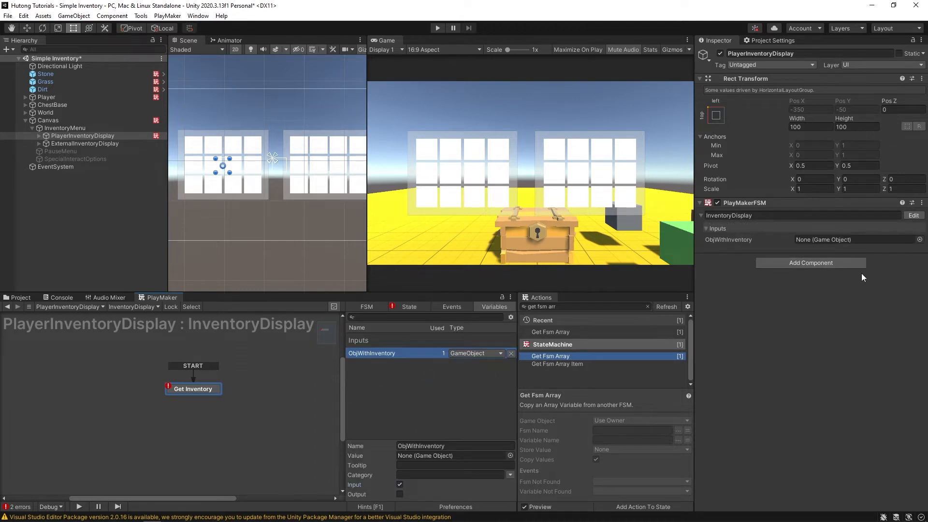
drag(37, 98, 826, 241)
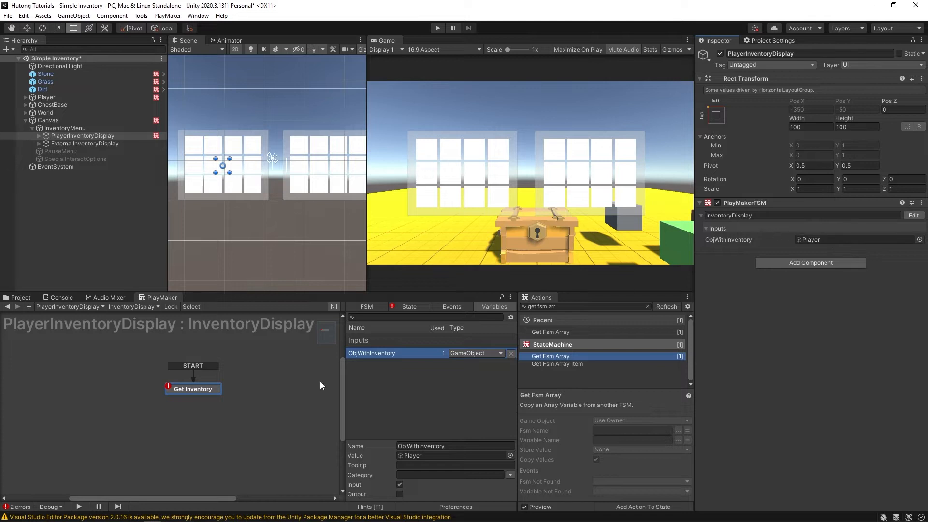
click(409, 307)
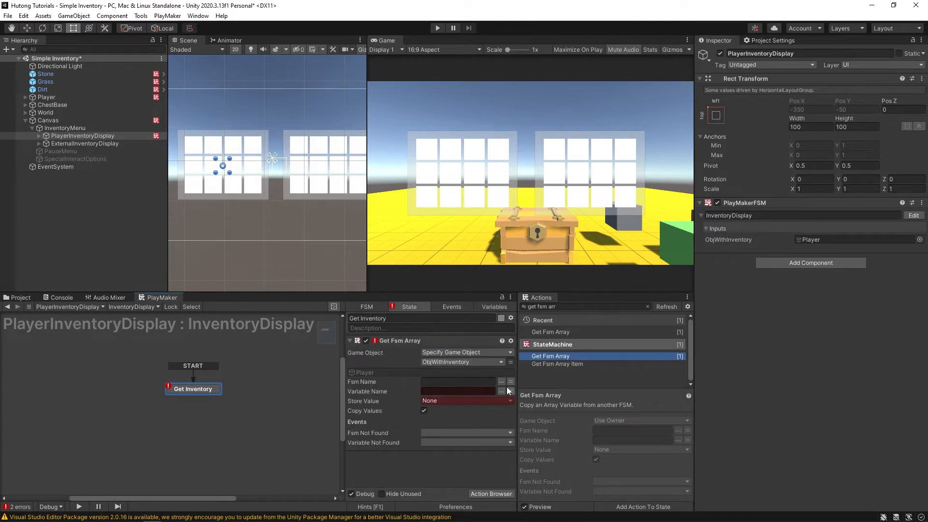
- Set Get Fsm Array's Fsm Name and Variable Name to 'Inventory'
click(484, 382)
text(Inventory)
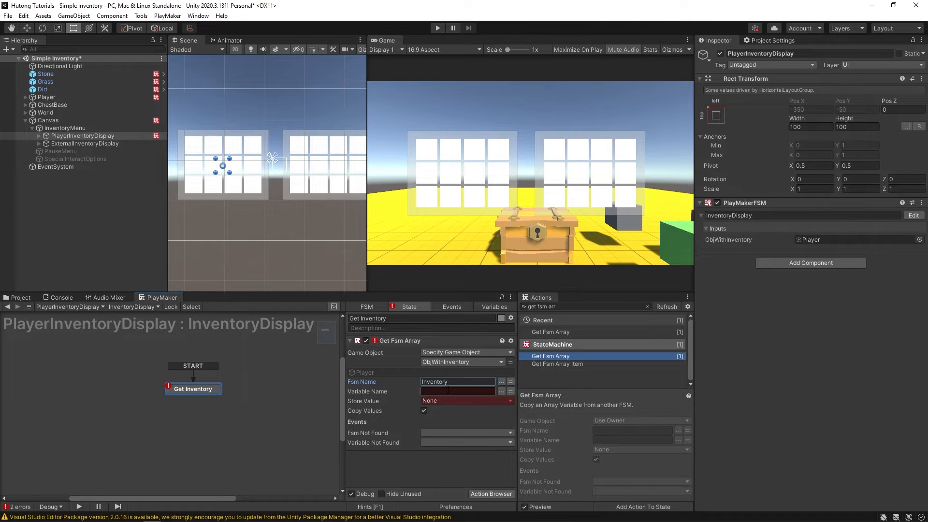
click(448, 390)
text(Inventory)
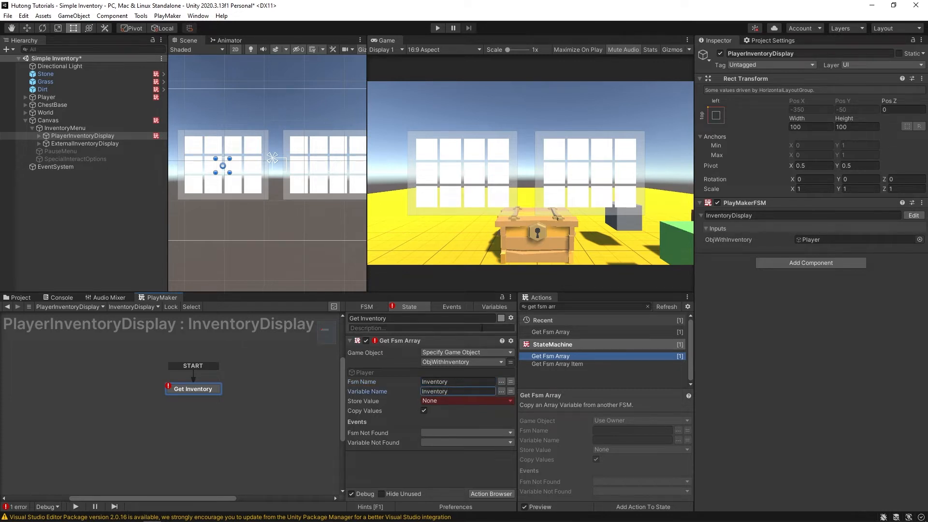
- Create a new Array variable named Inventory
click(482, 306)
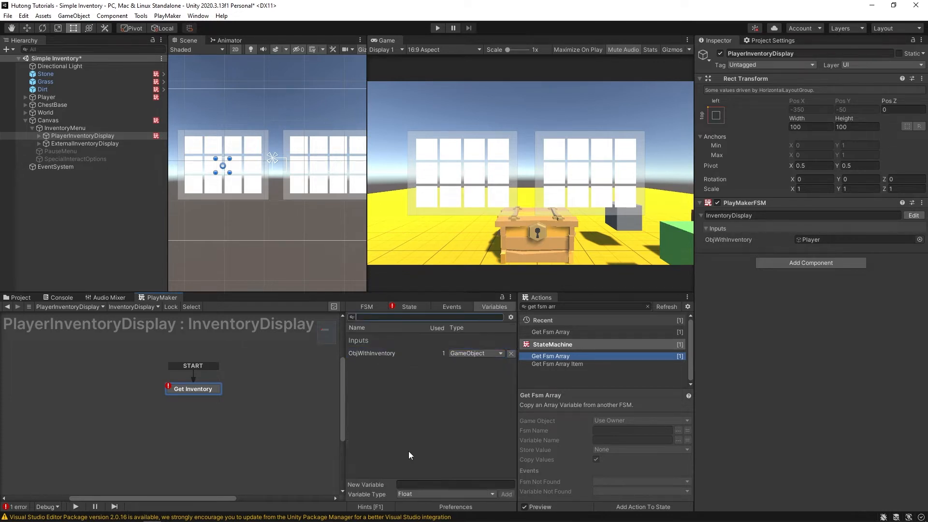
click(419, 494)
click(425, 471)
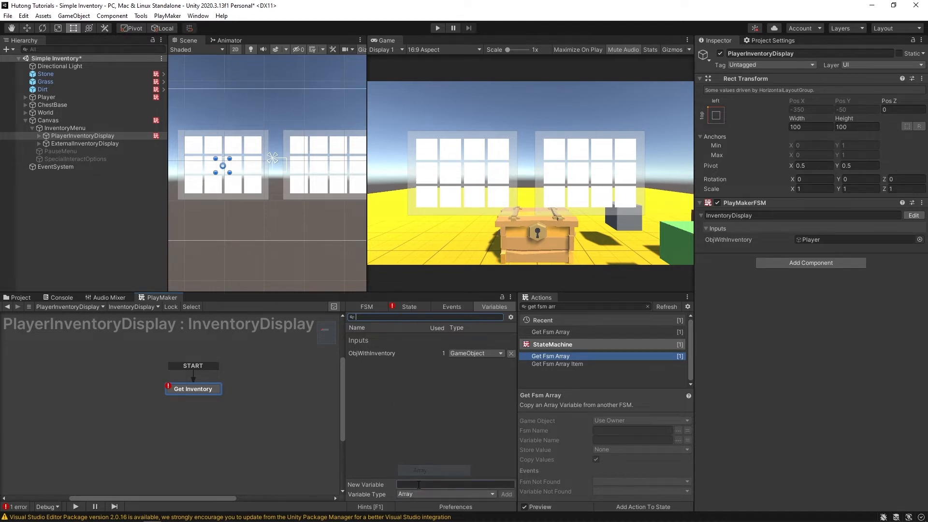
click(417, 485)
text(Inventory)
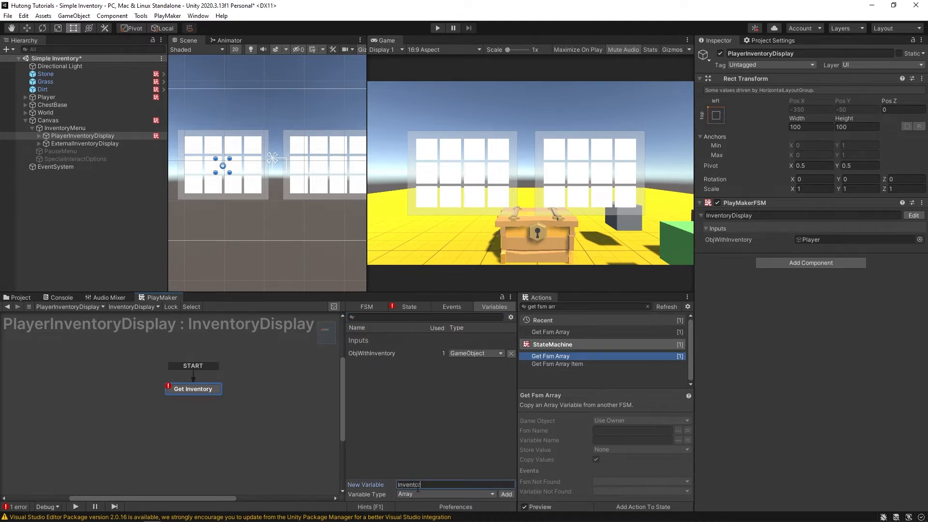
key(Return)
- Set Get Fsm Array's Store Value to the Inventory variable
click(411, 306)
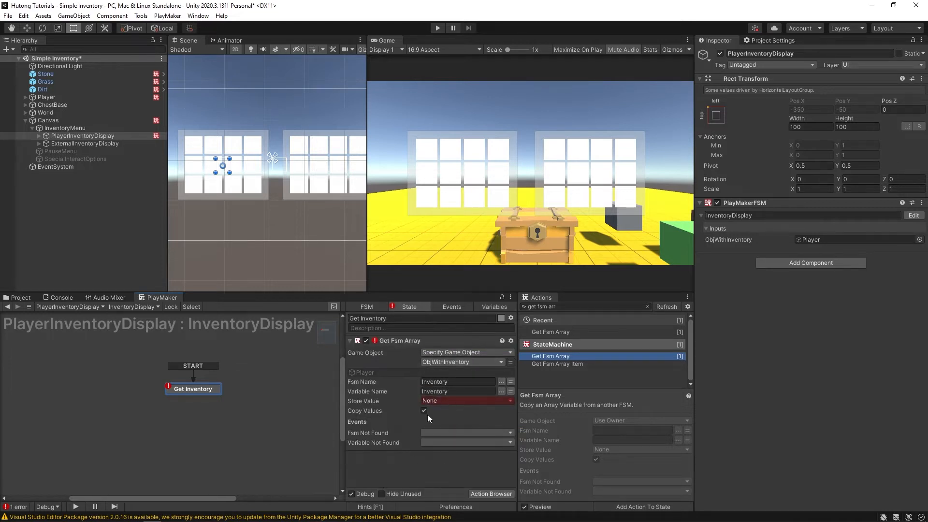
click(440, 401)
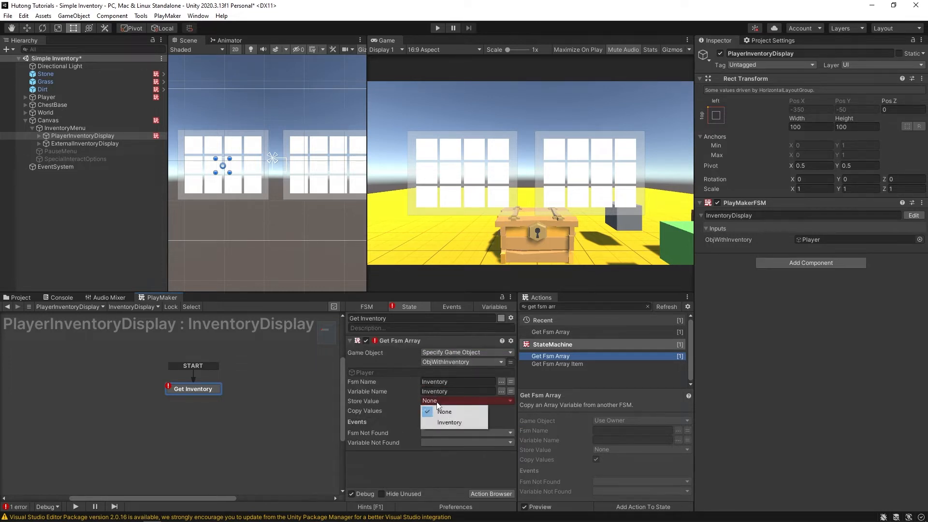
click(445, 421)
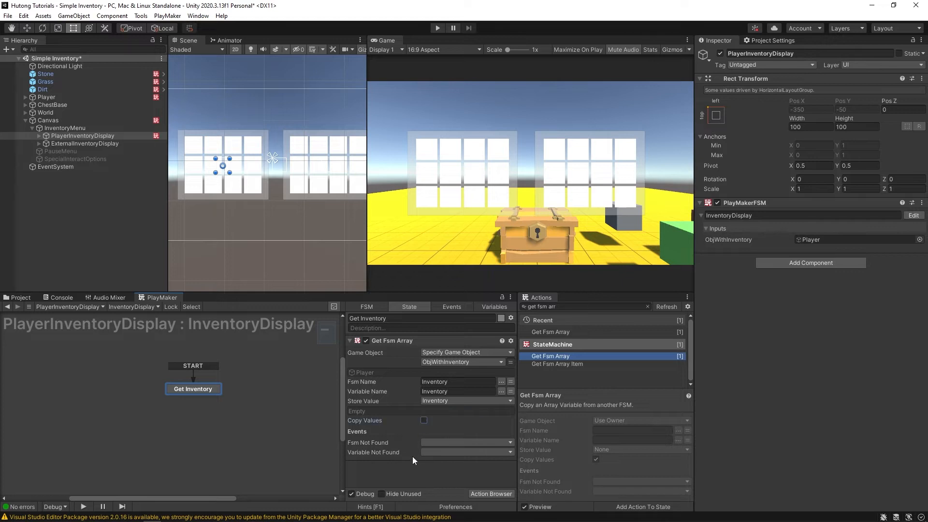
drag(385, 292, 381, 238)
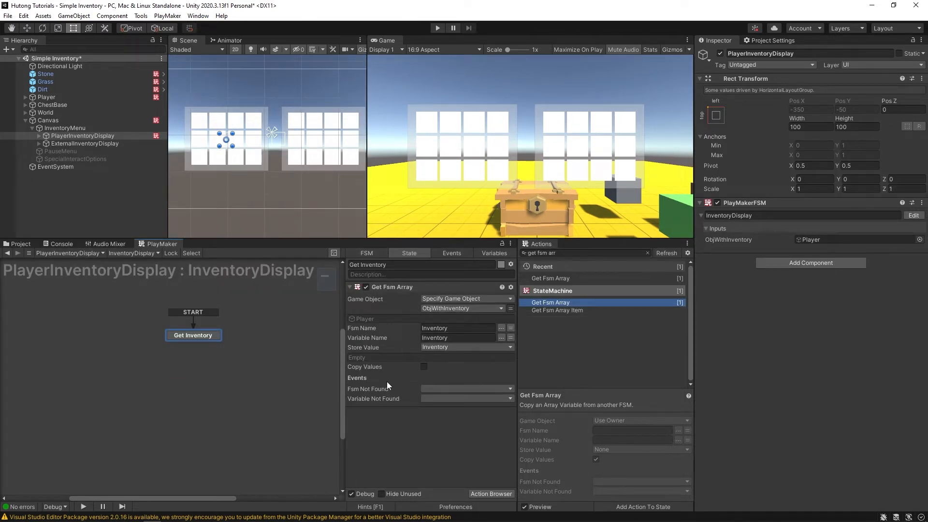
- Add a Next Frame Event sending 'next' and loop that transition back into Get Inventory
click(559, 252)
text(next fram)
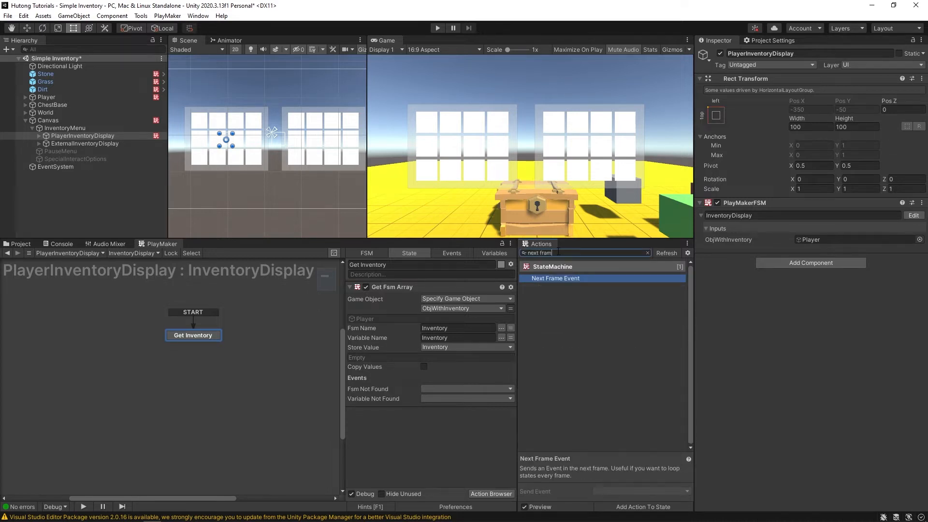
drag(556, 302, 363, 464)
click(439, 424)
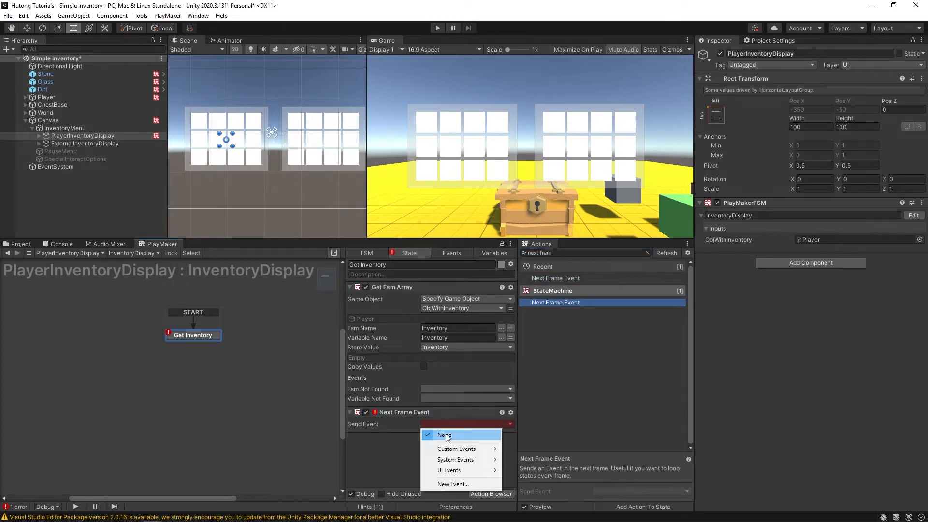
mouse_move(454, 449)
click(521, 364)
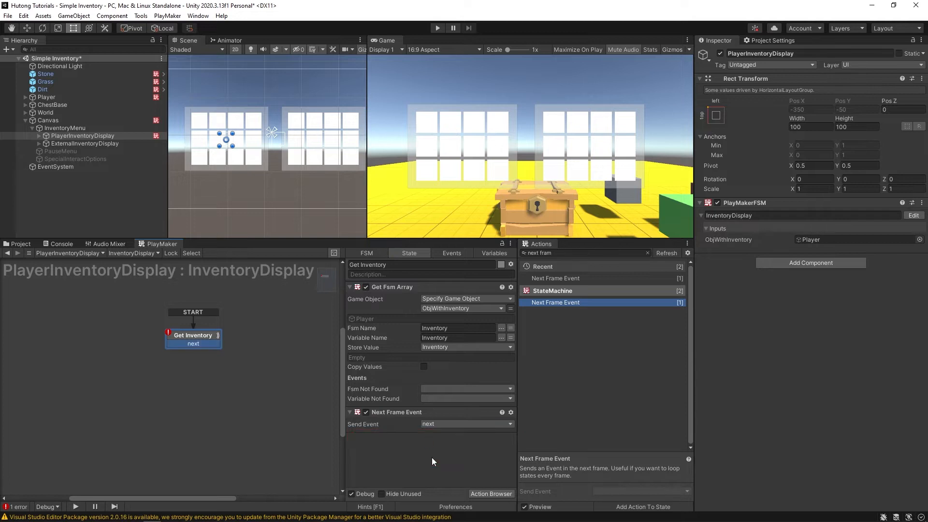
drag(208, 344, 227, 347)
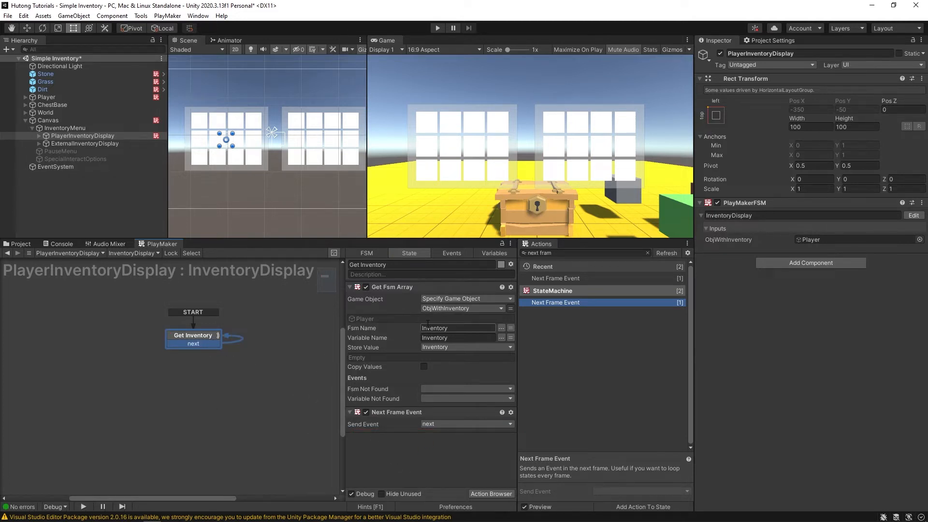
- Mark Inventory as an FSM output and run the game
click(494, 254)
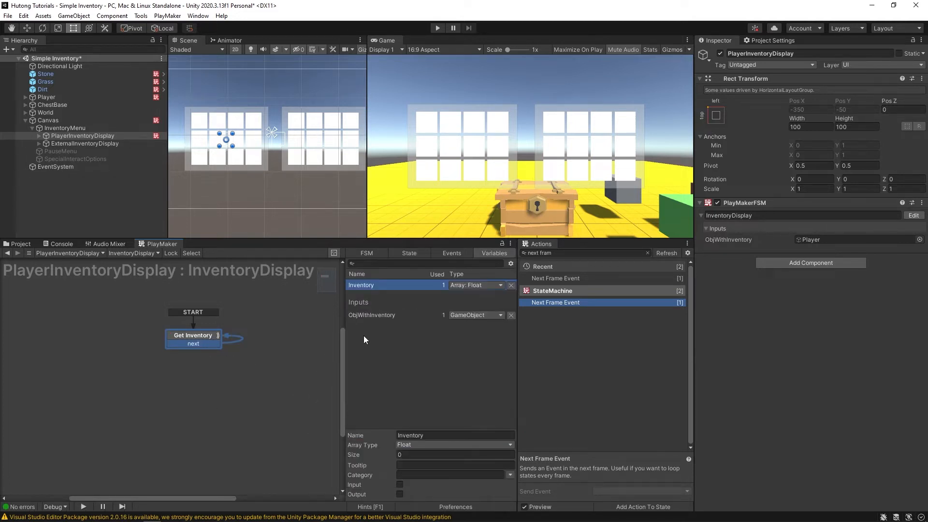
click(400, 494)
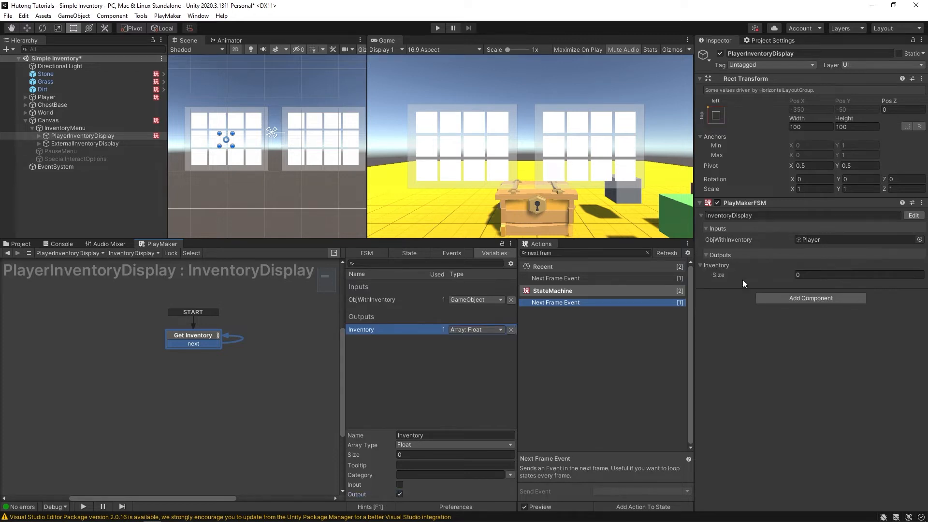
click(409, 253)
key(ctrl+p)
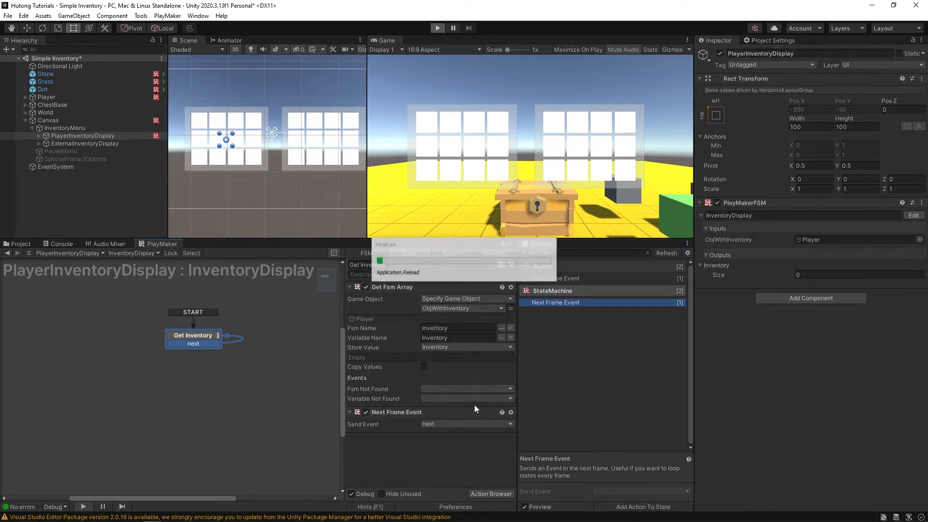
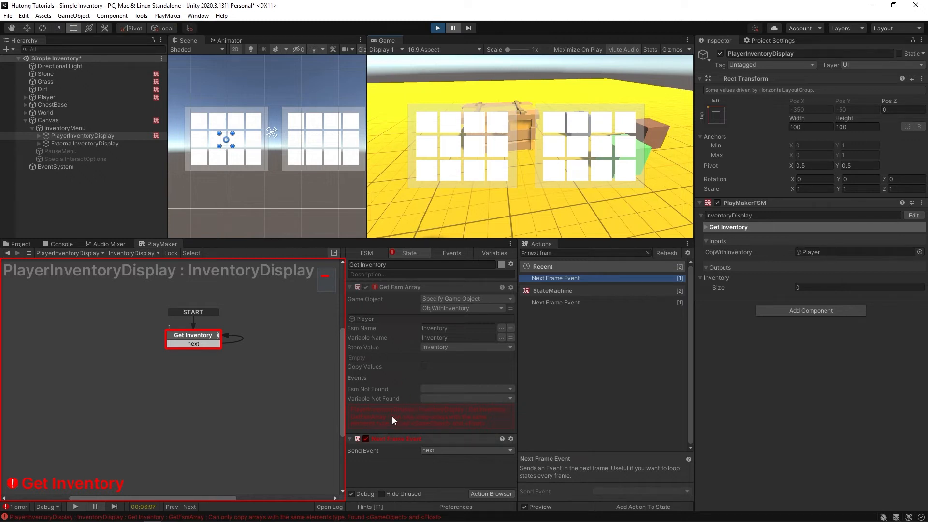
- Stop play and change the Inventory variable to a GameObject array, confirming the type change
click(494, 252)
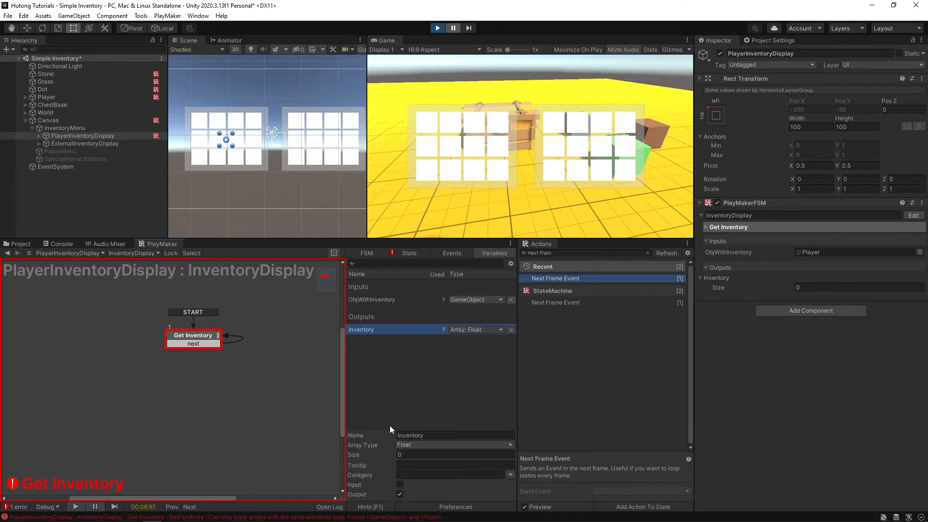
click(438, 28)
click(410, 379)
click(361, 330)
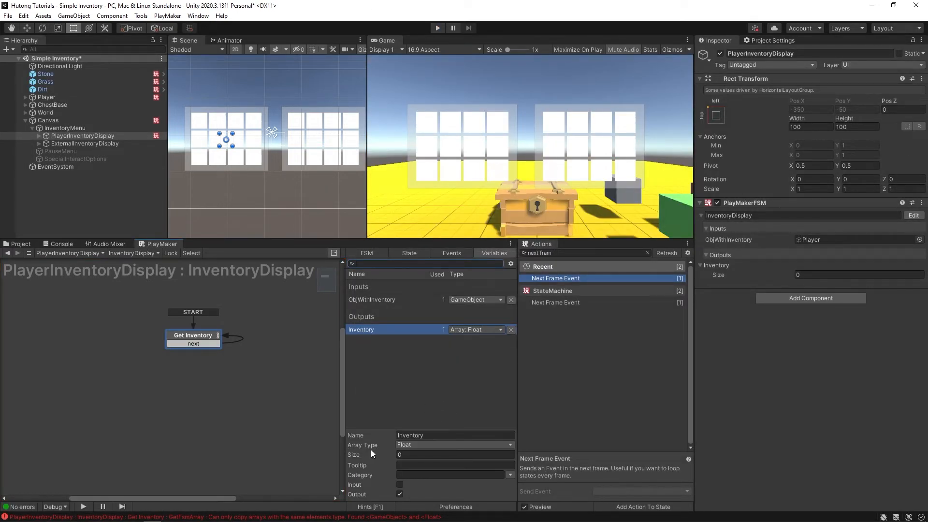
click(419, 446)
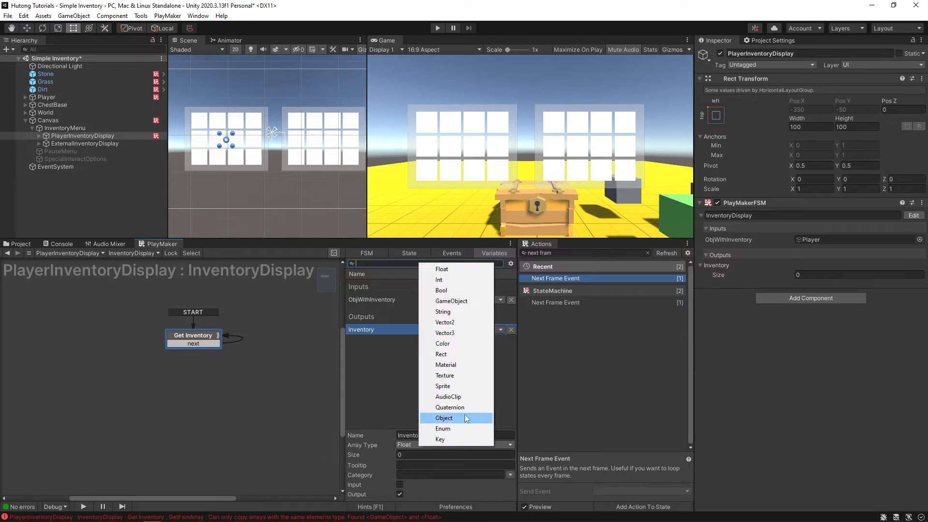
click(458, 301)
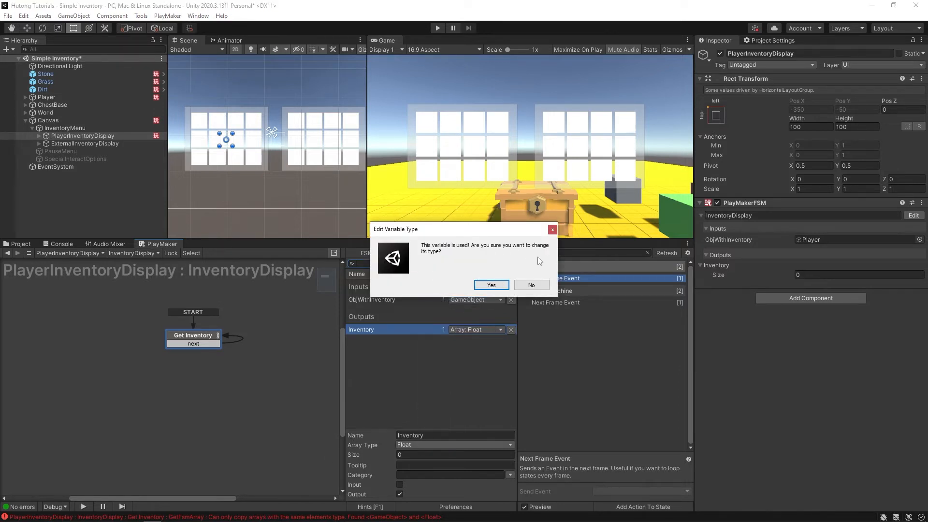
click(483, 285)
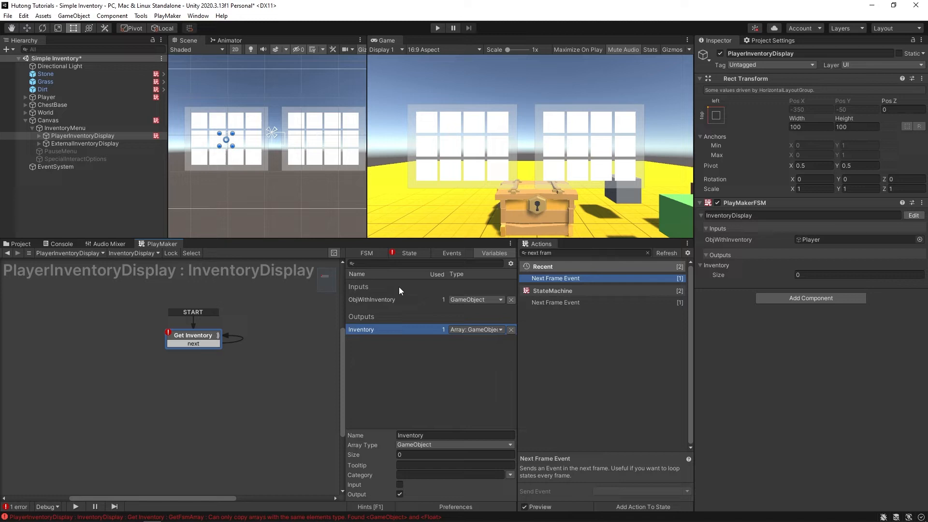
- Reassign Get Fsm Array's Store Value to the Inventory variable
click(399, 253)
click(439, 346)
click(437, 369)
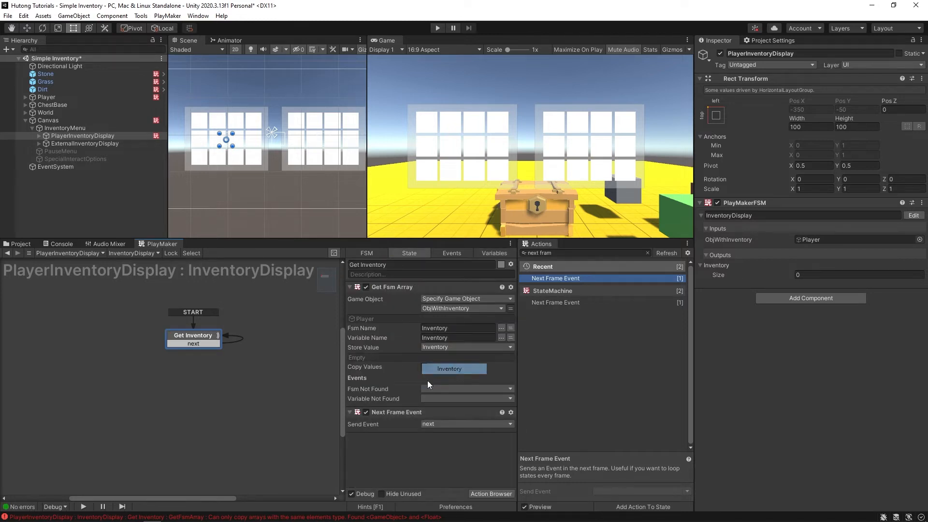
- Save the scene, play-test picking up the Grass, Dirt and Stone cubes, then stop
key(ctrl+s)
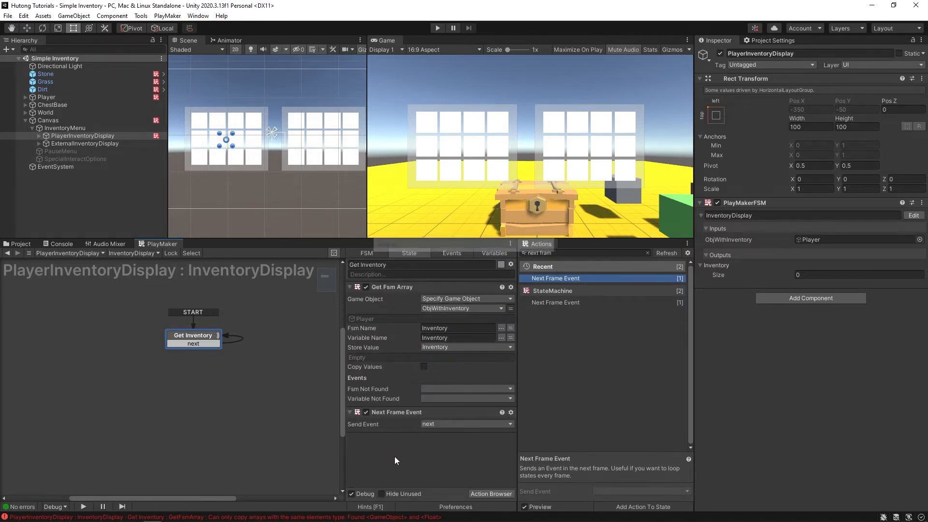
key(ctrl+p)
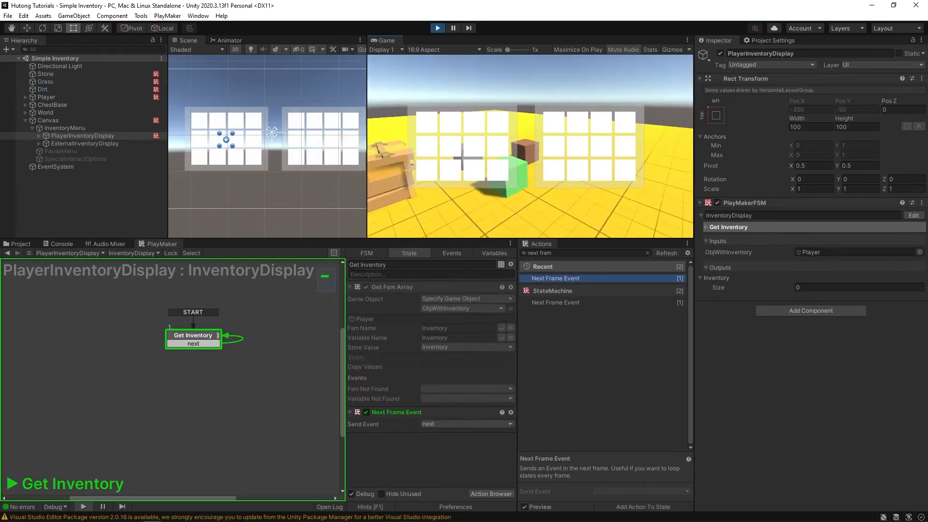
key(d)
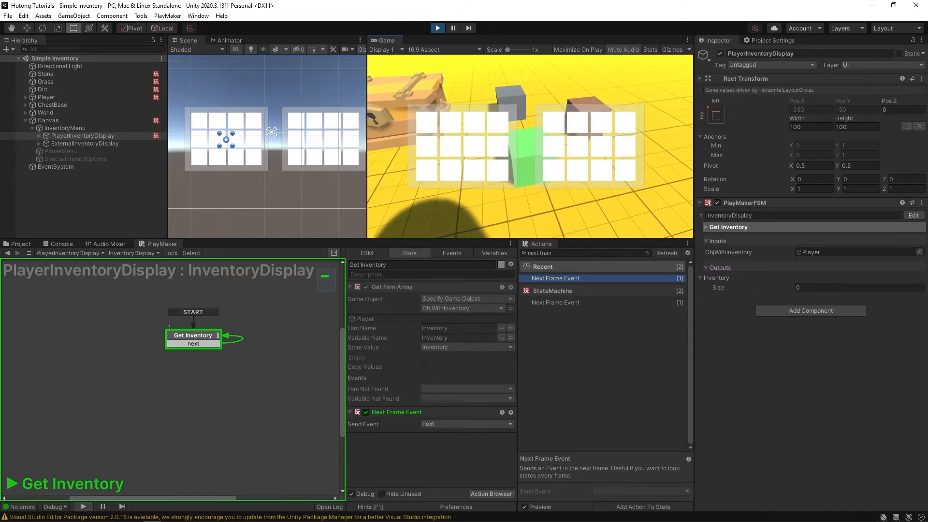
key(e)
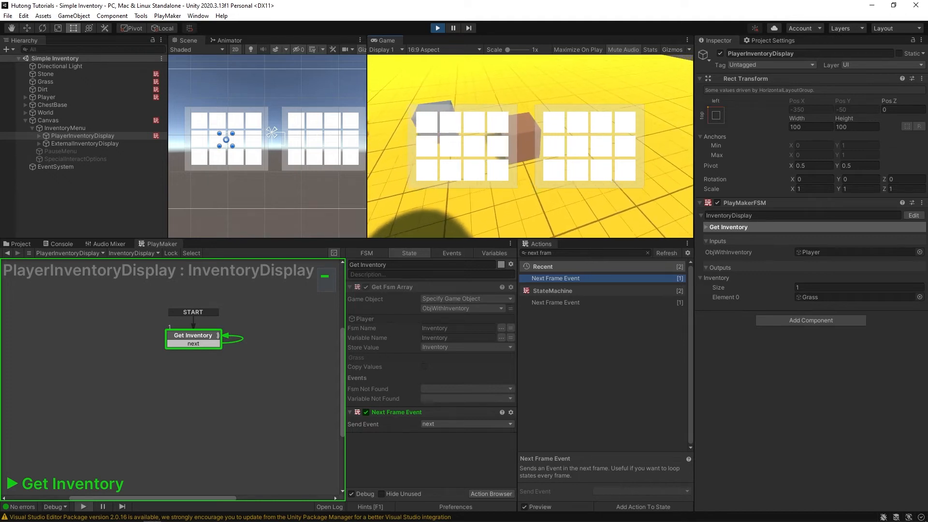
key(e)
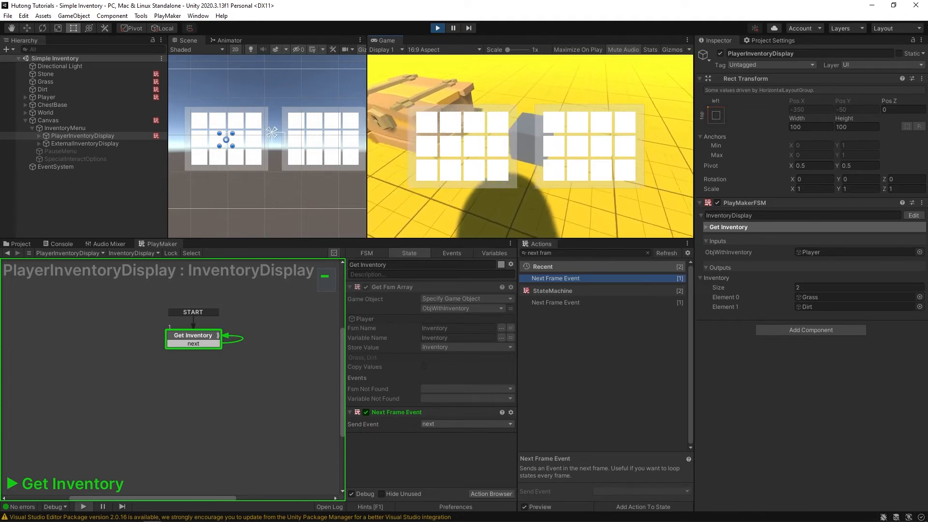
key(e)
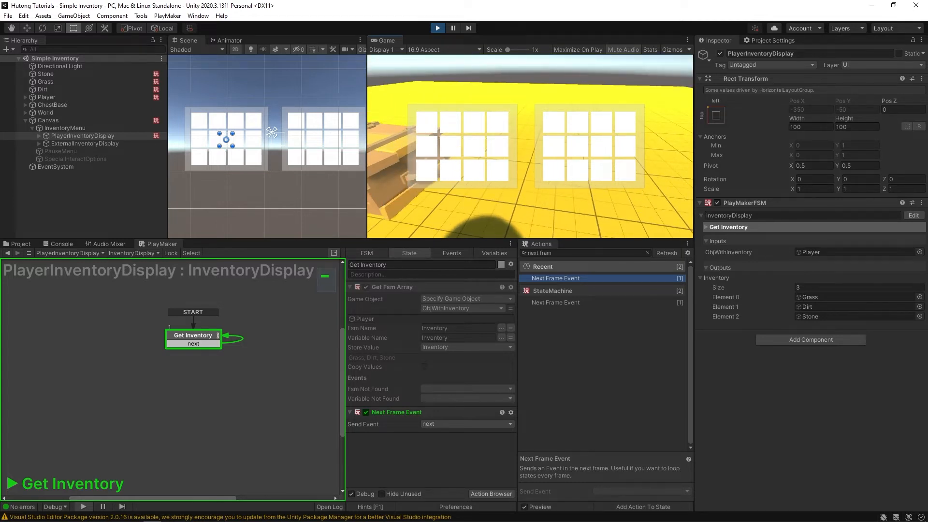
key(ctrl+p)
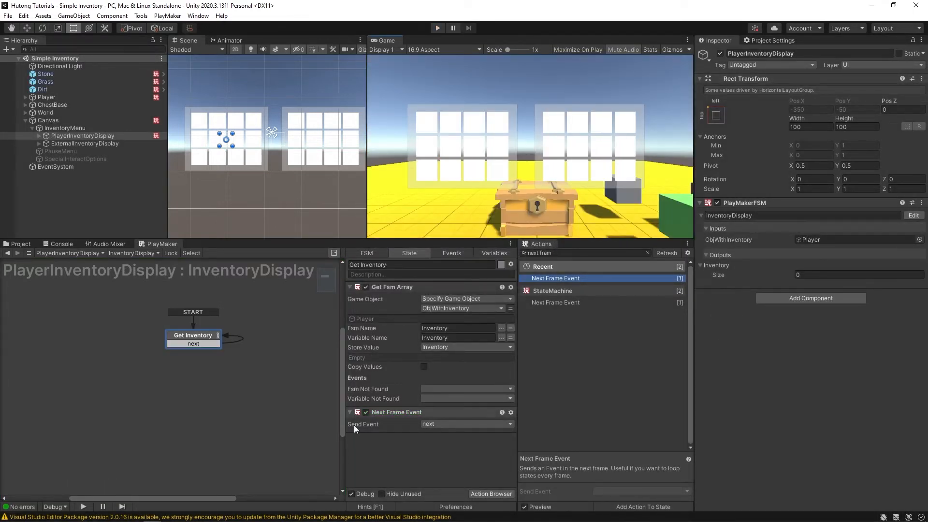
- Delete the Next Frame Event action and the 'next' transition from Get Inventory
click(390, 414)
key(Delete)
right_click(199, 345)
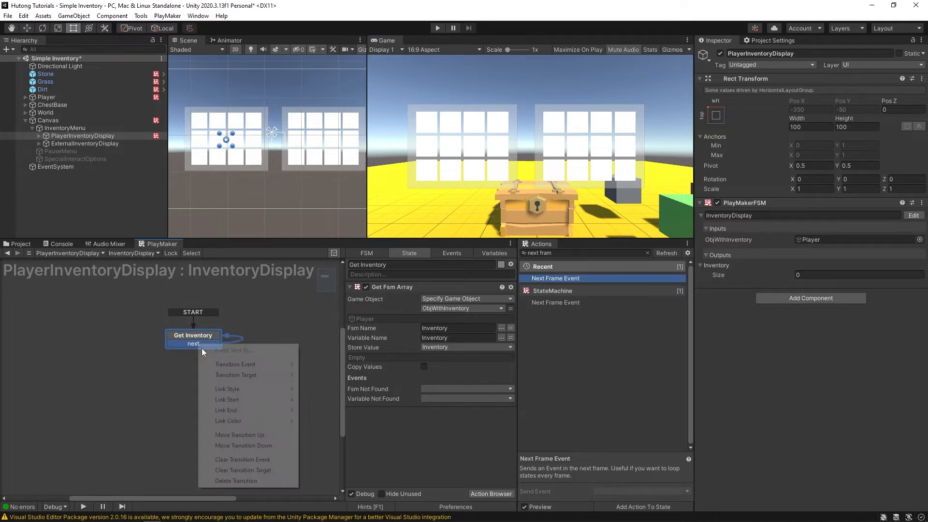
click(236, 481)
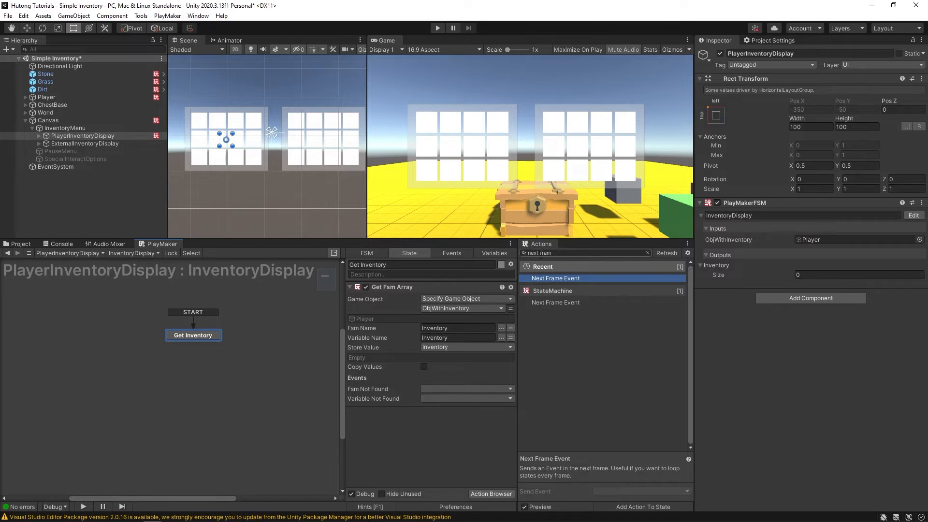
- Add a FINISHED transition to Get Inventory that leads to a new State 1
ctrl+click(200, 334)
ctrl+drag(210, 345, 176, 338)
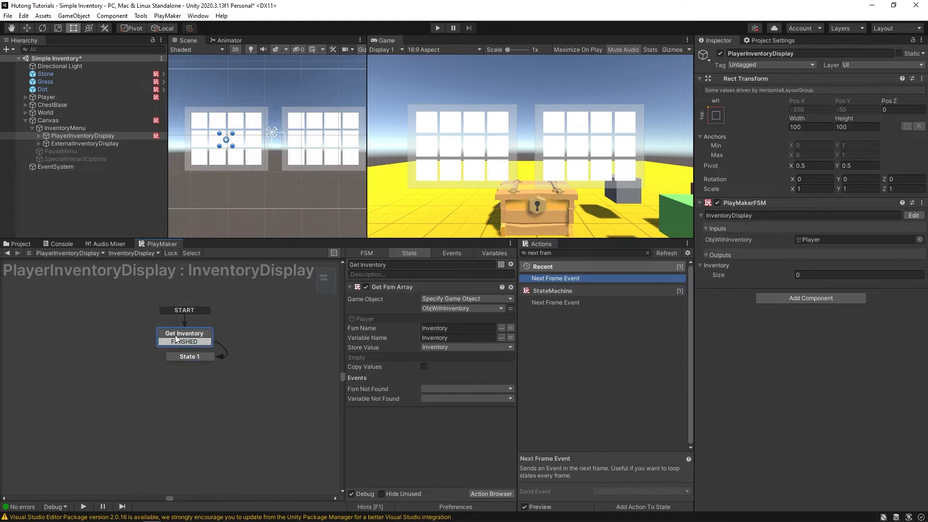
click(183, 356)
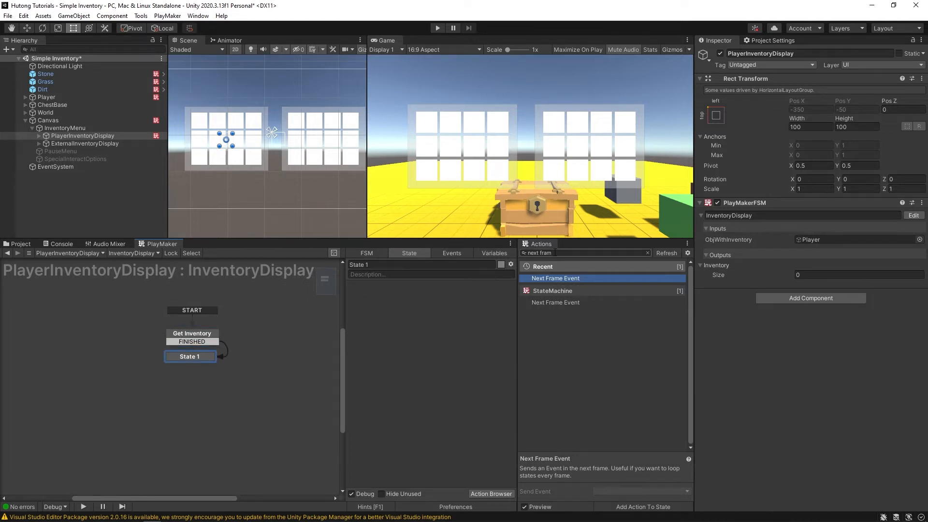
key(ctrl+a)
- Add Array Get Next to State 1, looping over Inventory with a new loopEvent transition
text(Get nex)
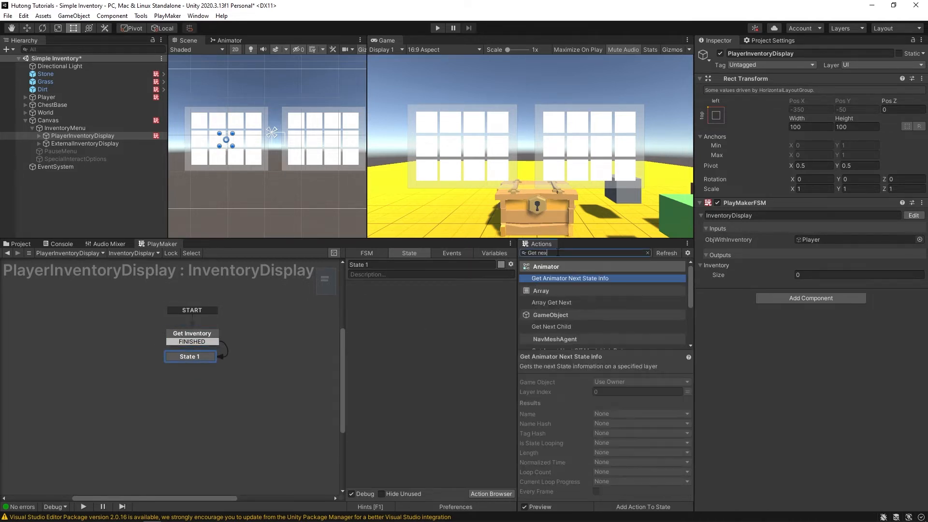
double_click(552, 302)
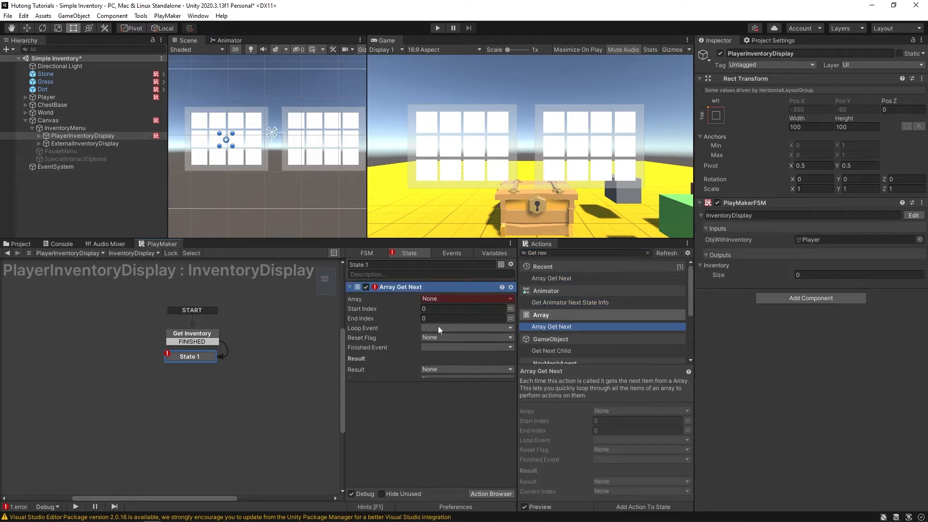
click(434, 299)
click(438, 319)
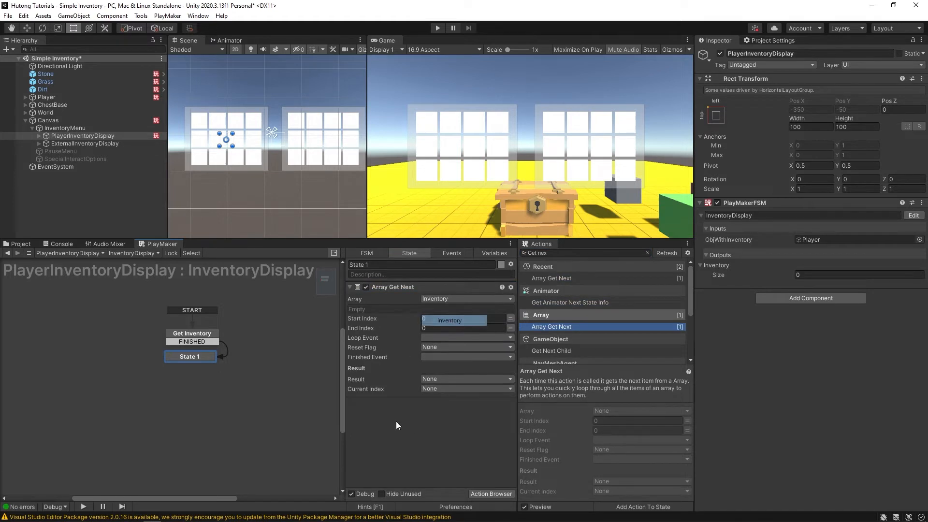
click(428, 339)
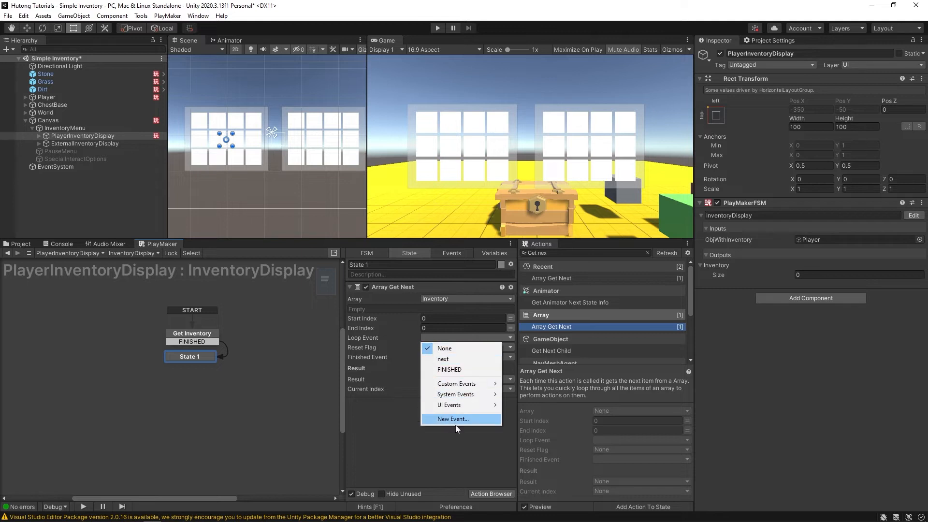
click(455, 425)
text(loopEvent)
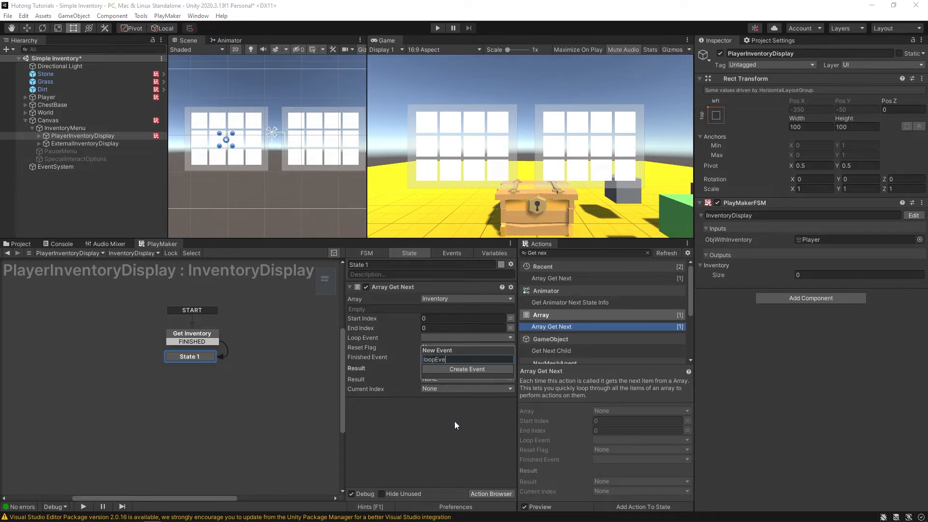
key(Return)
click(405, 353)
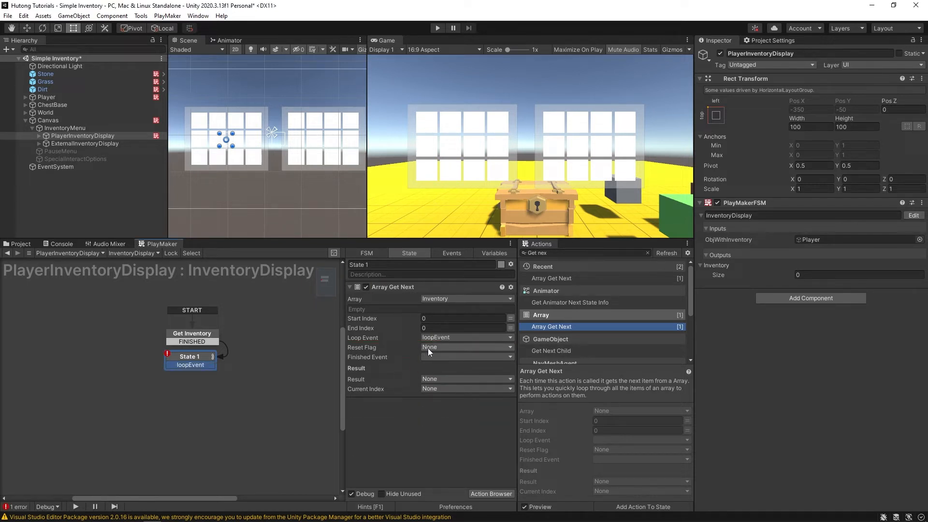
- Give Array Get Next a new COMPLETE finish event and a resetFlag_inventory reset flag
click(434, 356)
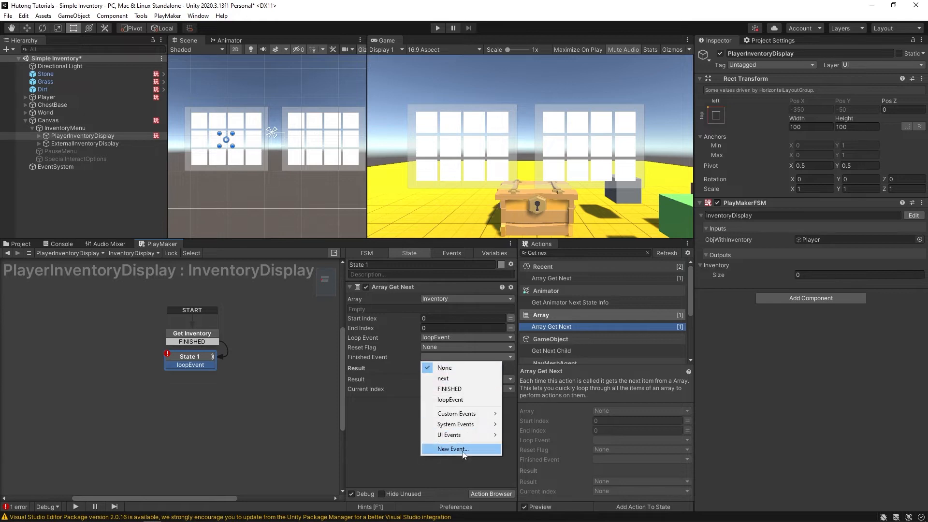
click(462, 450)
text(C)
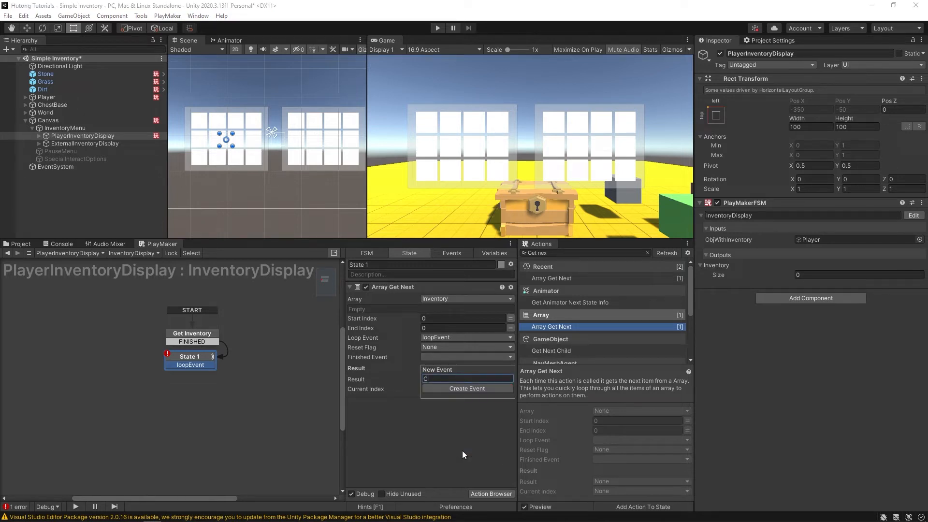
text(OMPLETE)
key(Return)
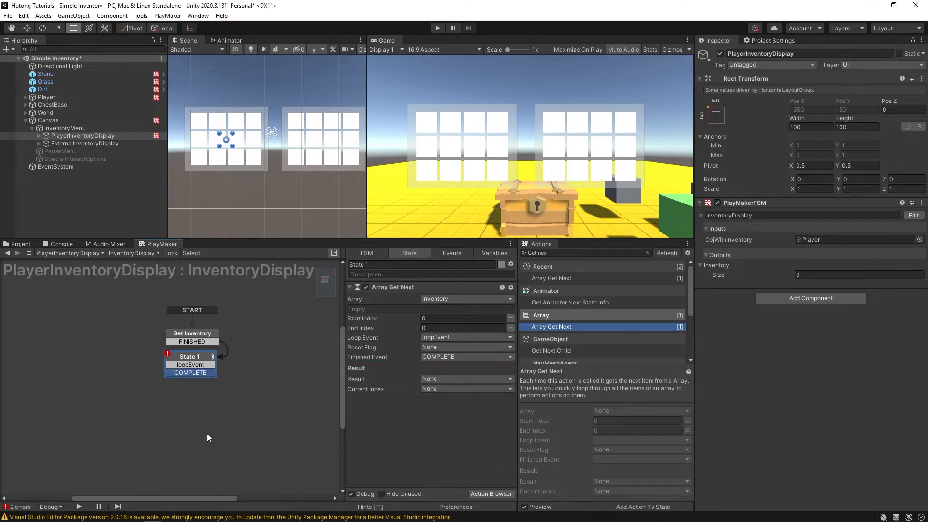
click(436, 347)
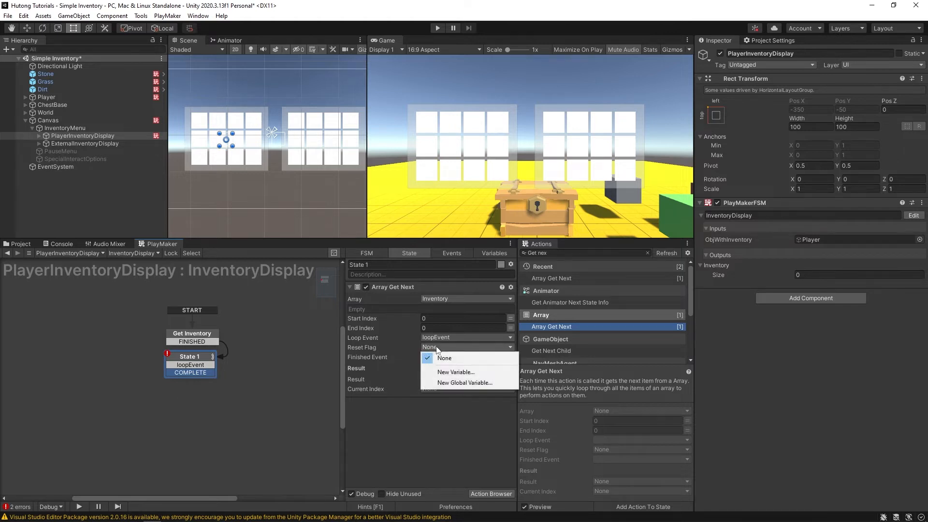
click(454, 373)
text(resetFlag_)
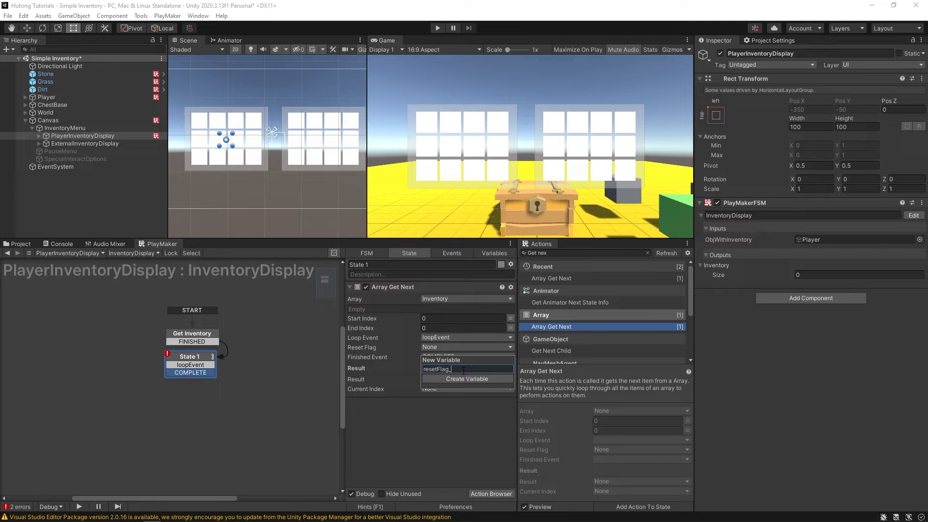
text(inventory)
key(Return)
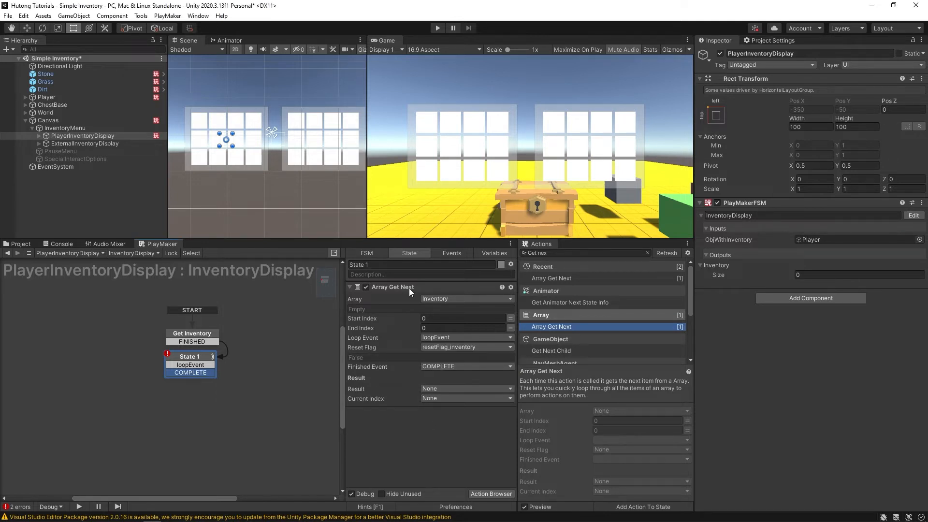
- Store Array Get Next's result in a new variable named nextItem
click(434, 390)
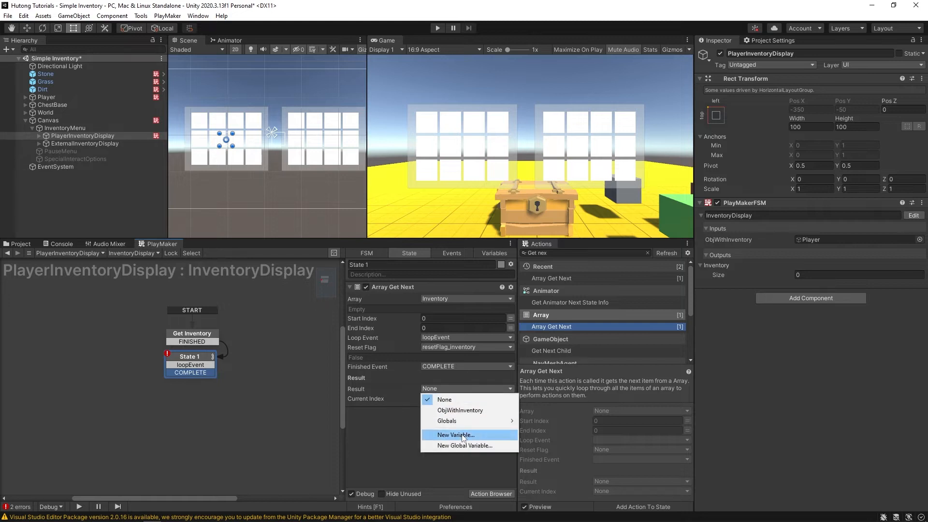
click(462, 435)
text(nextItem)
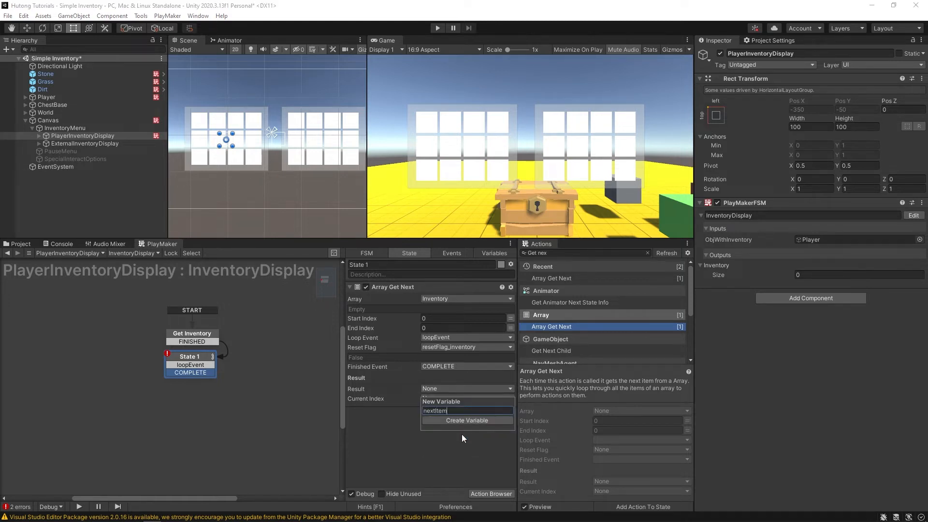
key(Return)
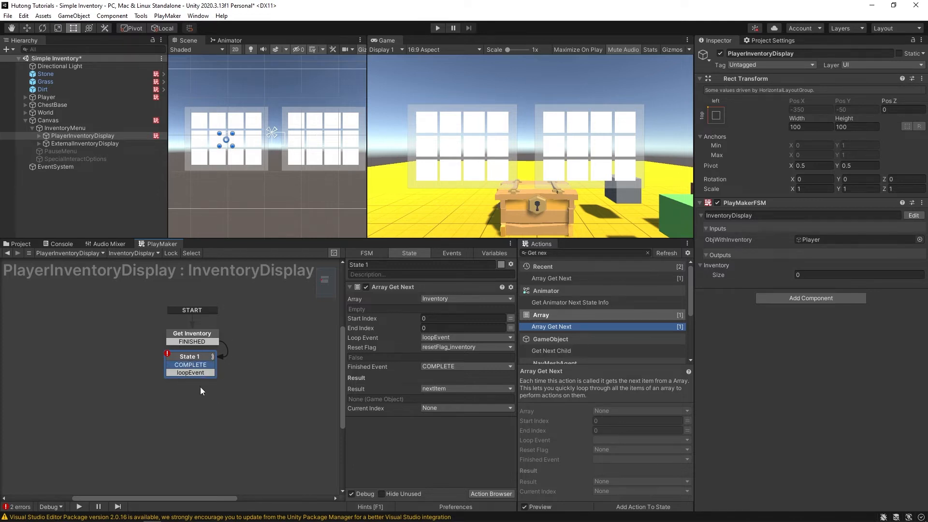
- Reorder State 1's transitions so COMPLETE sits above loopEvent
key(ctrl+Down)
key(ctrl+Up)
key(ctrl+Down)
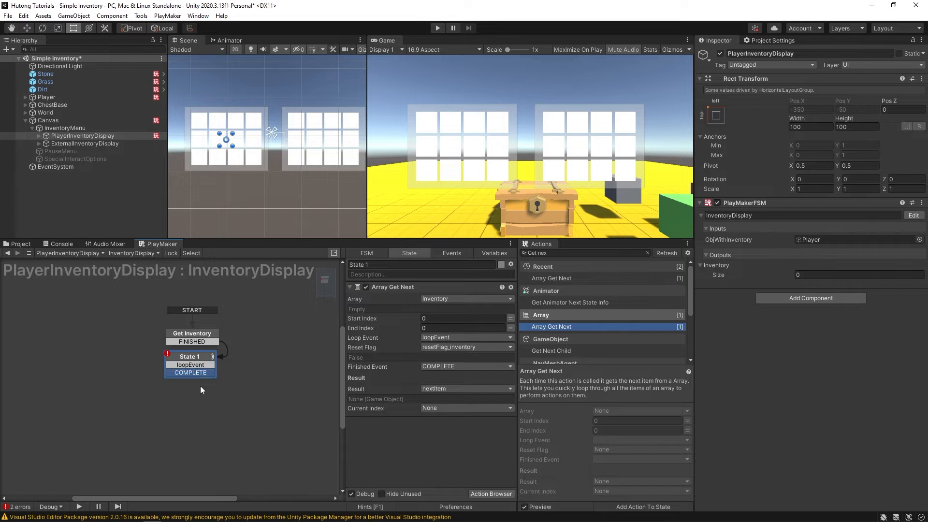
key(ctrl+Up)
key(ctrl+Down)
key(ctrl+Up)
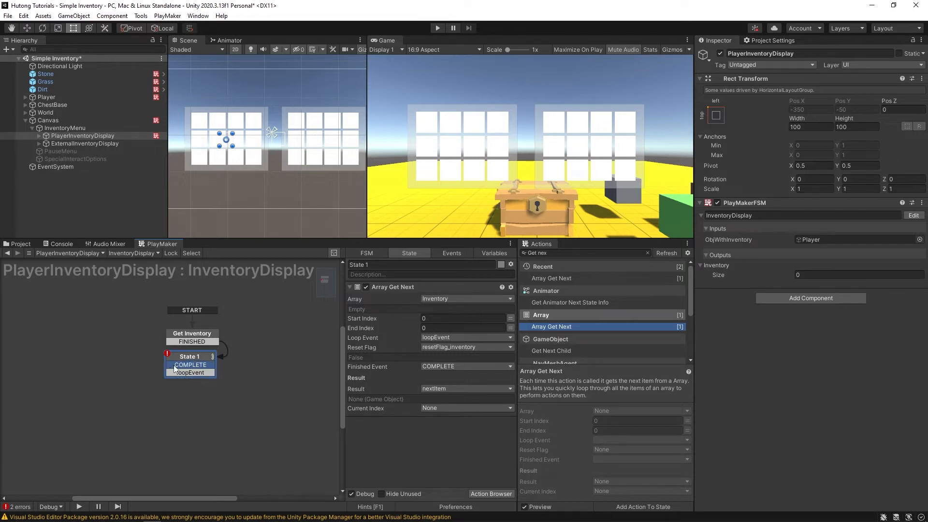
- Create States 2 and 3 from COMPLETE and loopEvent, and rename State 1 to GetNextItem
drag(175, 365, 113, 368)
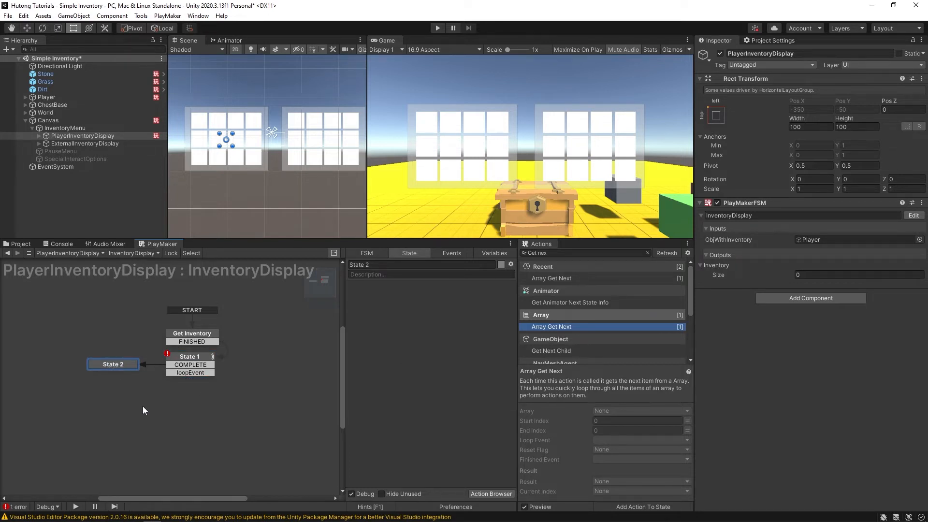
drag(201, 371, 189, 394)
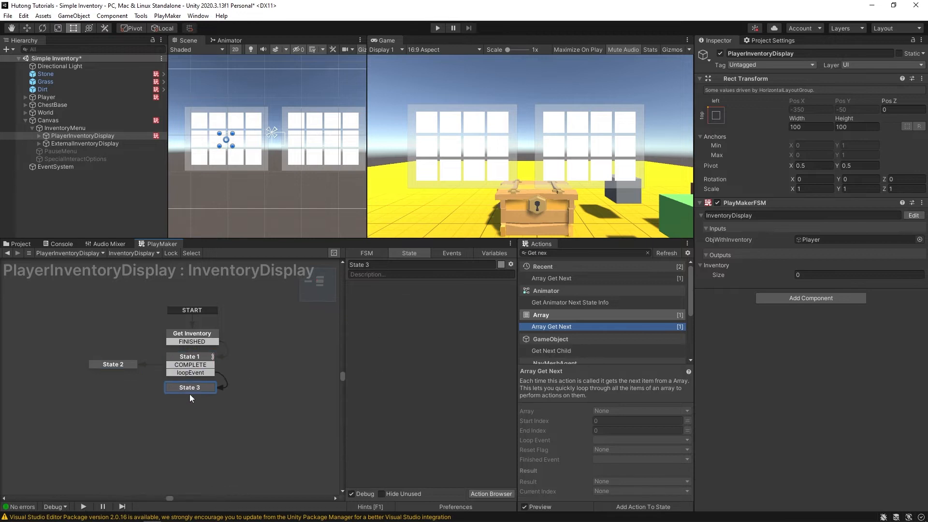
click(186, 365)
click(385, 264)
text(G)
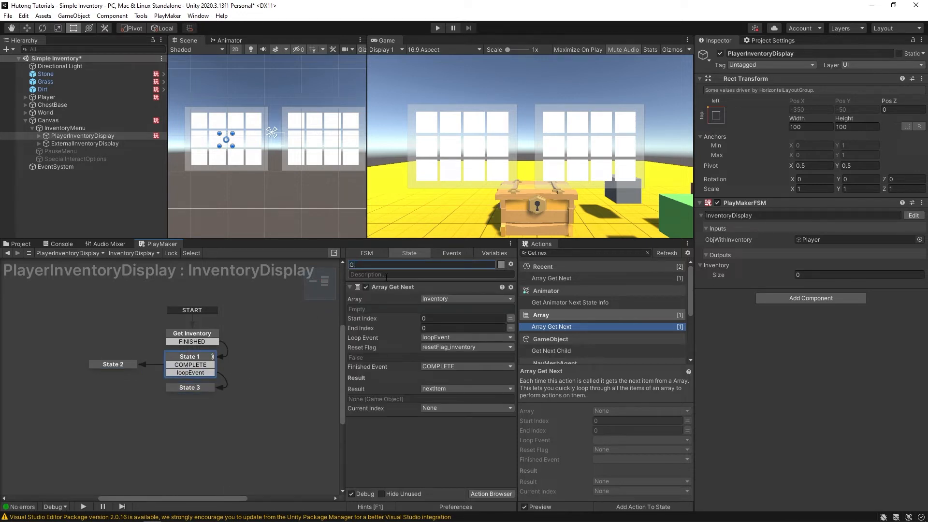
text(etNextItem)
- Add Get Next Child to State 3, specifying its Game Object as a new ItemSlots variable
click(186, 389)
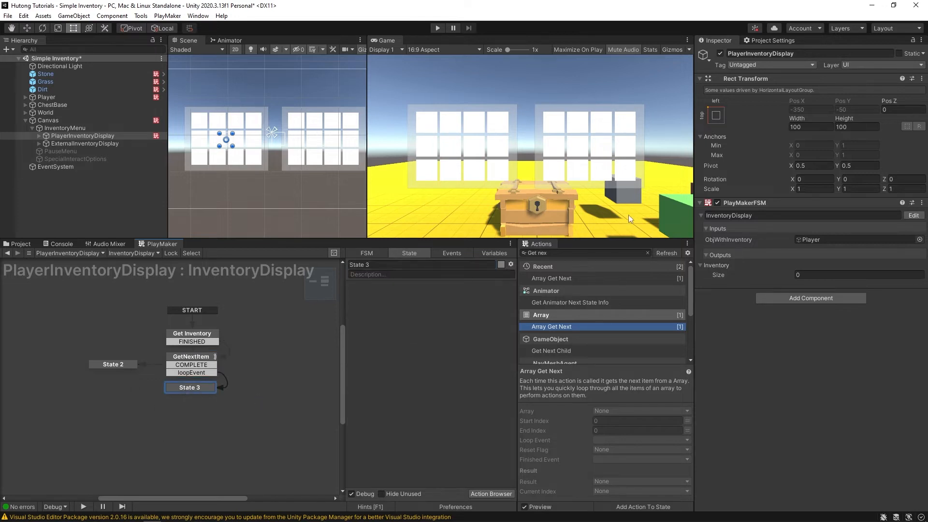
click(576, 253)
text(next chi)
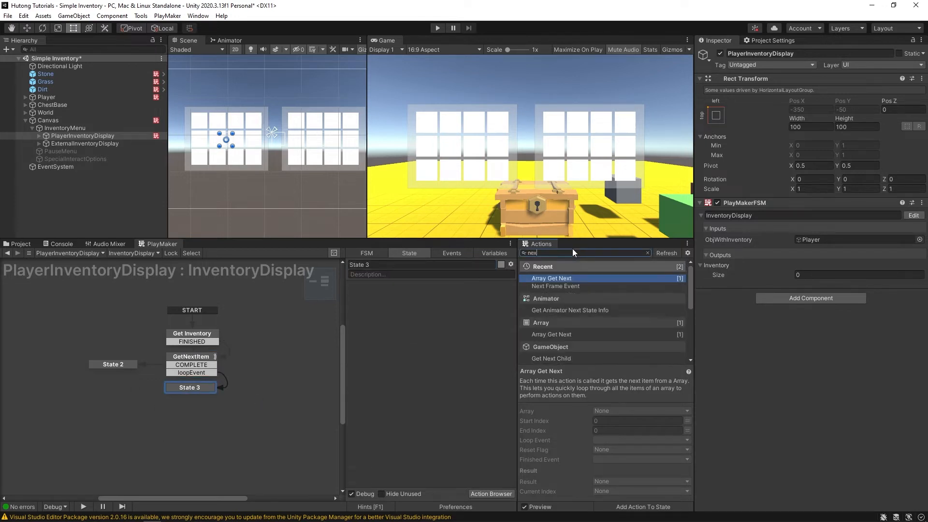
key(Return)
click(448, 298)
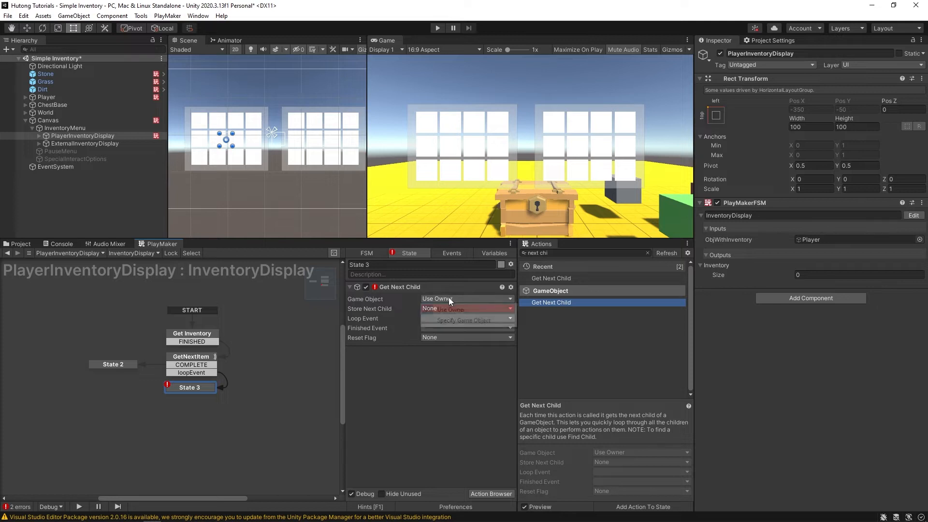
click(472, 317)
click(510, 308)
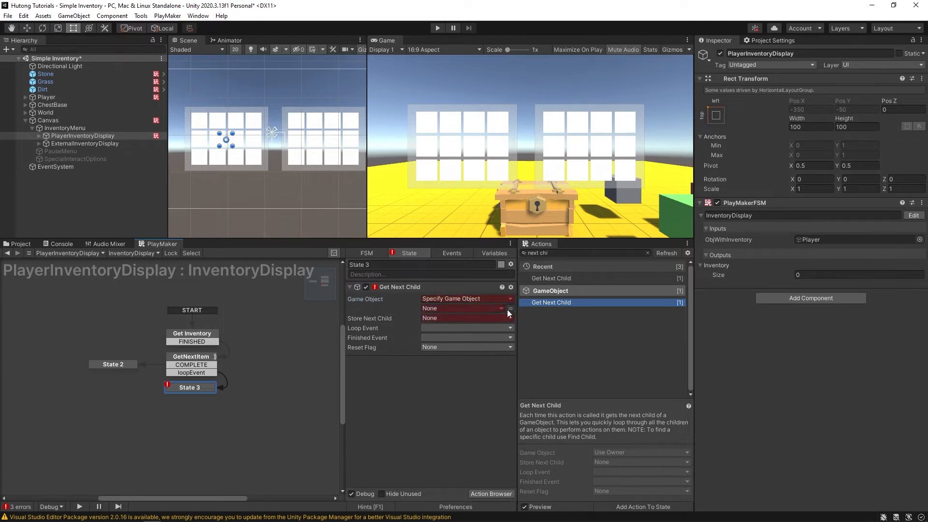
click(471, 309)
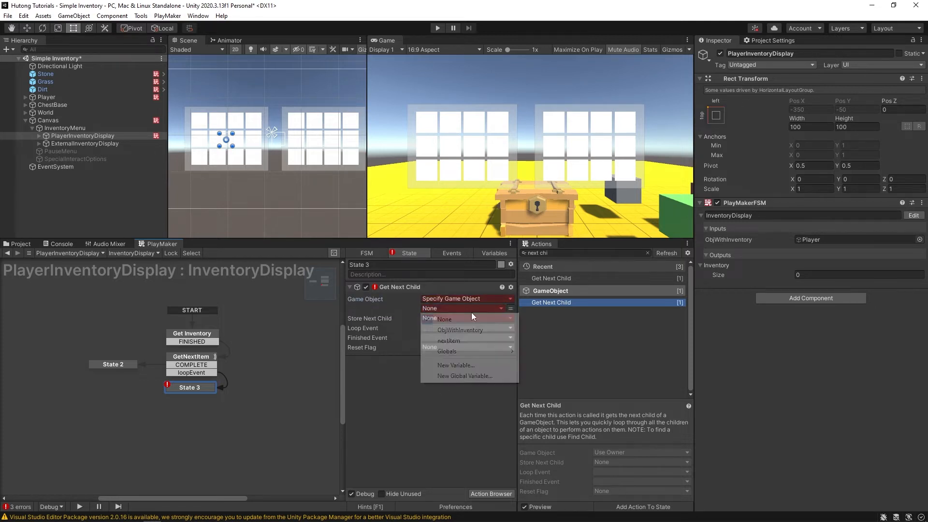
click(469, 366)
text(ItemSlots)
key(Return)
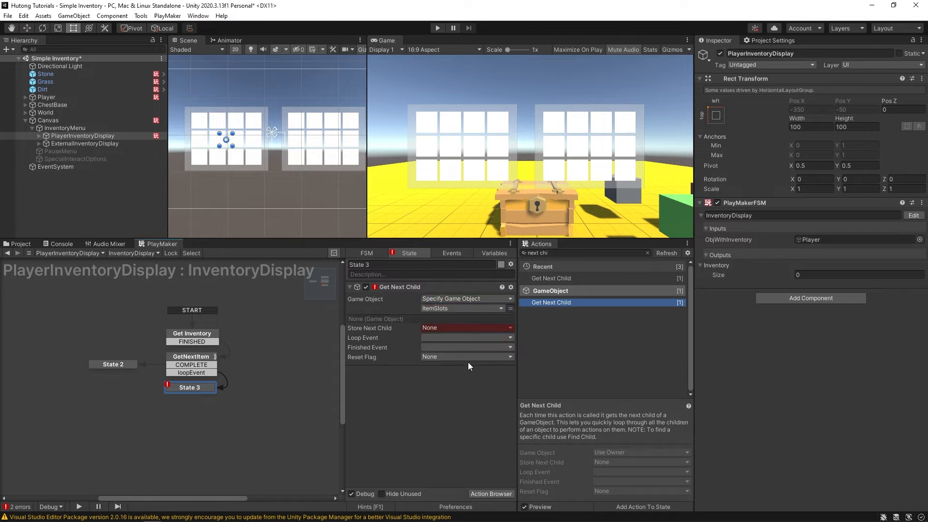
- Expose ItemSlots as an FSM input and assign the Panel object as its value
right_click(434, 380)
click(423, 311)
right_click(438, 309)
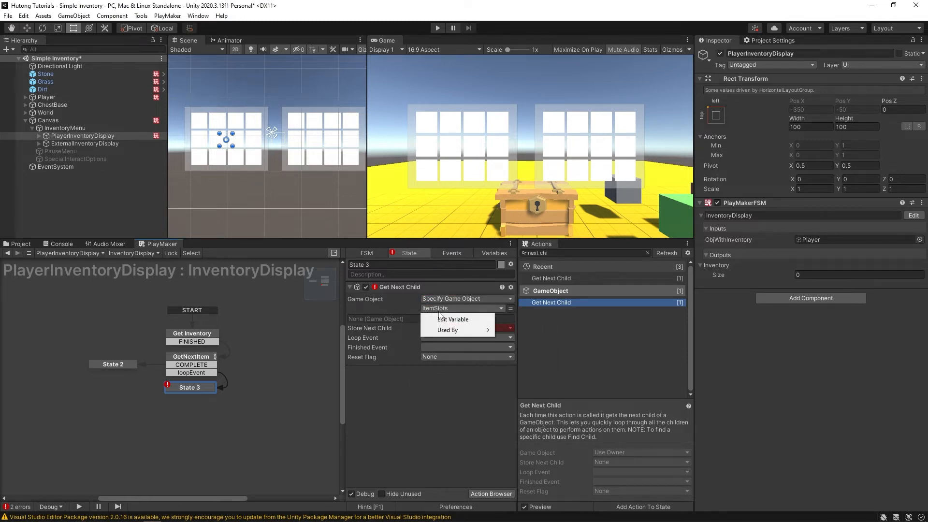
click(444, 322)
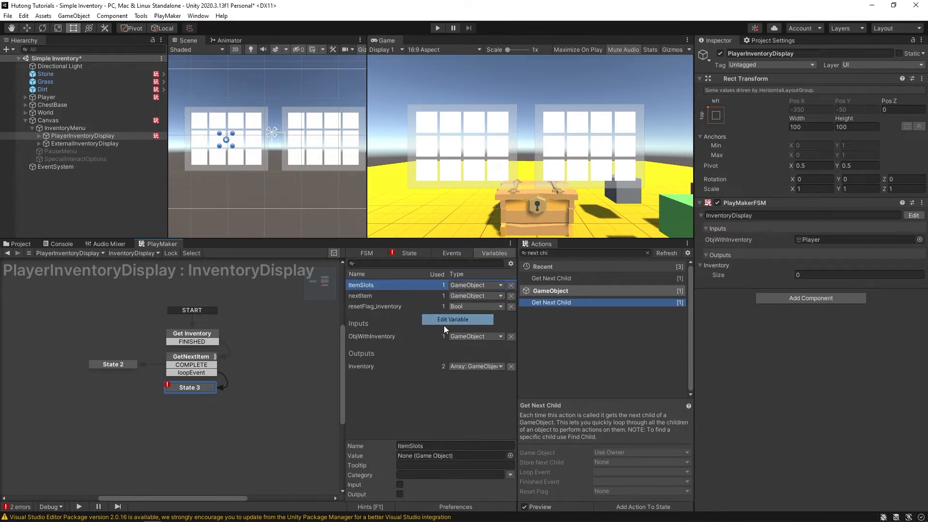
click(400, 485)
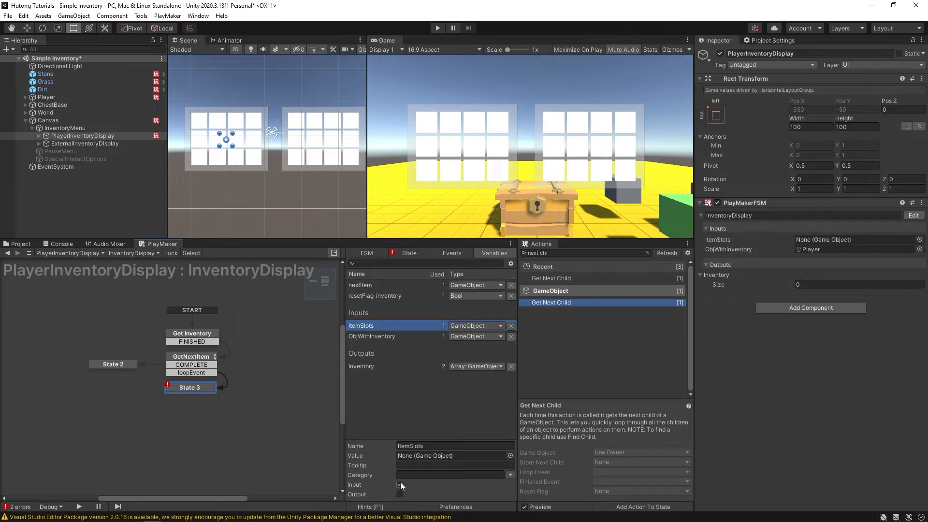
click(38, 136)
click(43, 143)
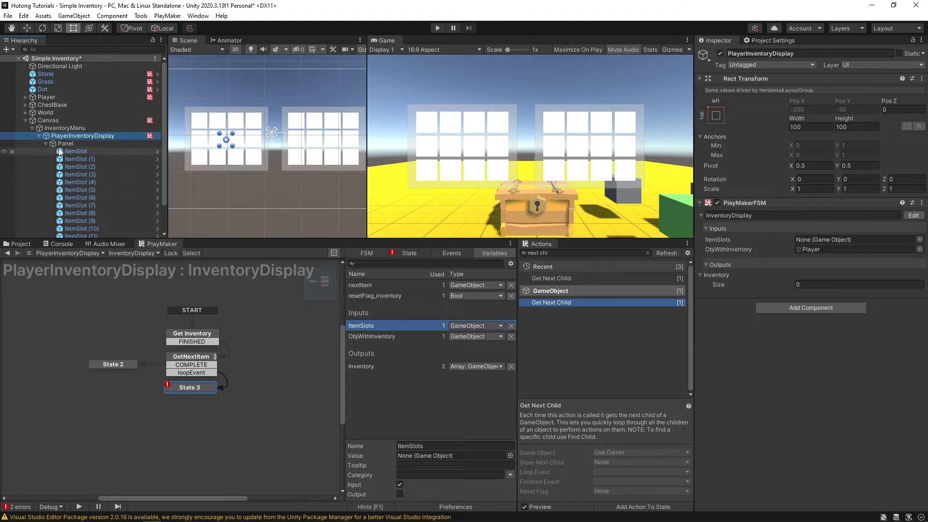
drag(66, 144, 815, 237)
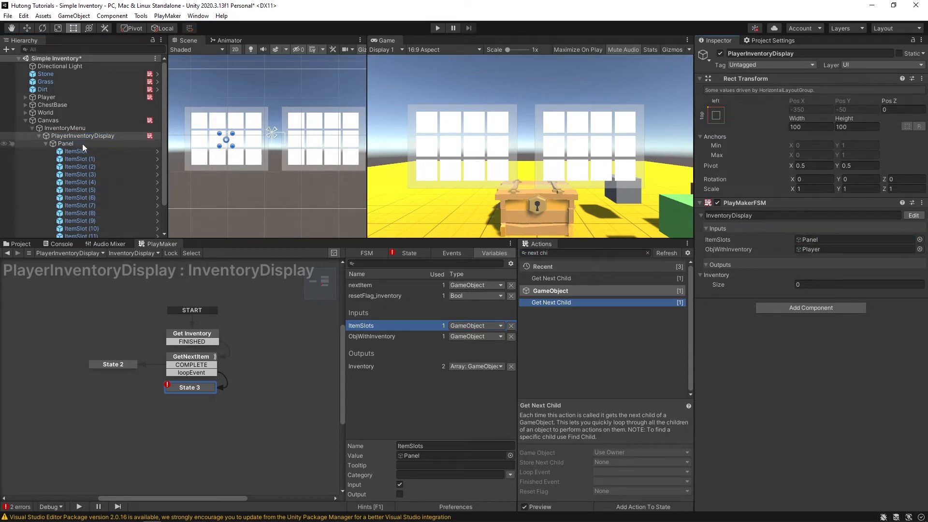
- Rename the Panel object to ItemSlotsPanel
click(65, 143)
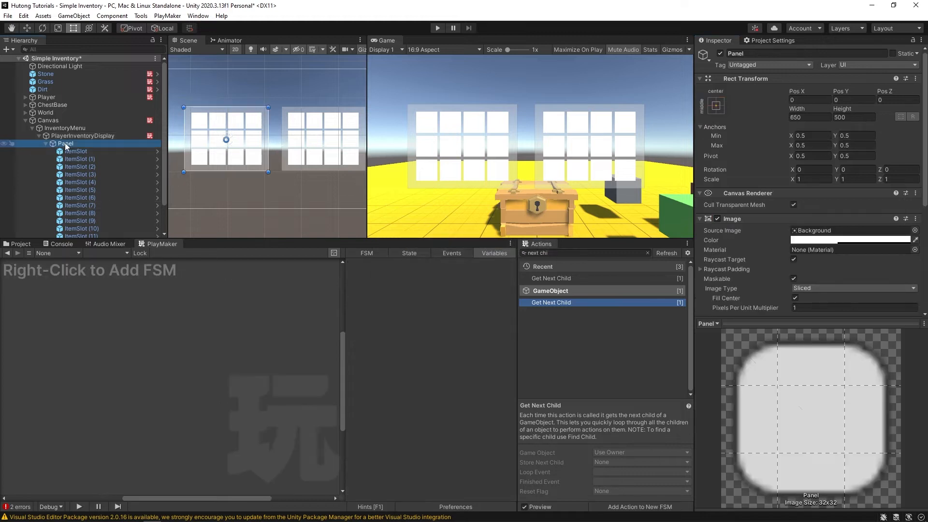
key(F2)
key(Home)
text(ItemSlots)
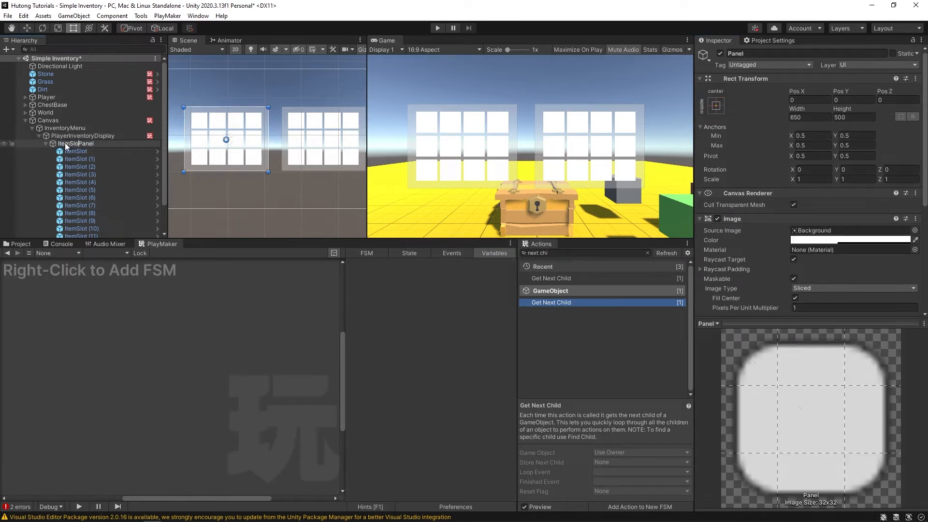
key(Return)
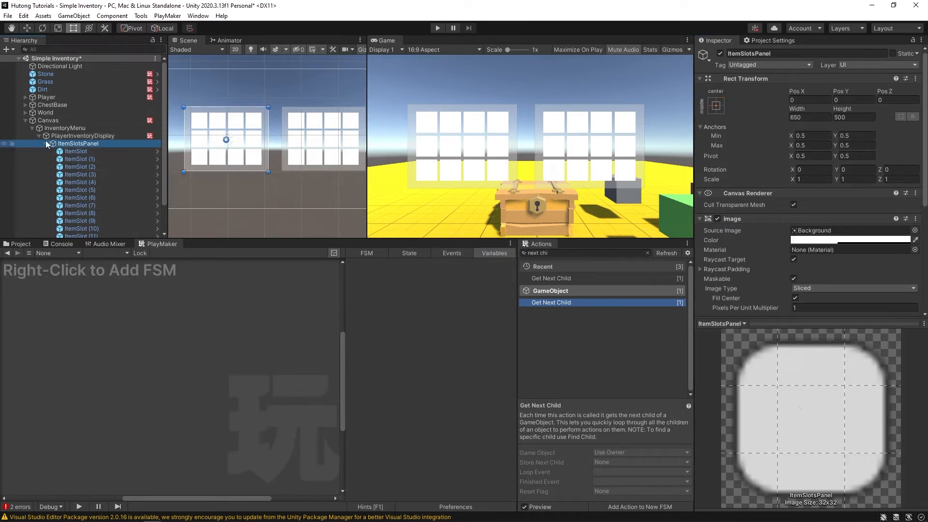
click(46, 144)
click(97, 136)
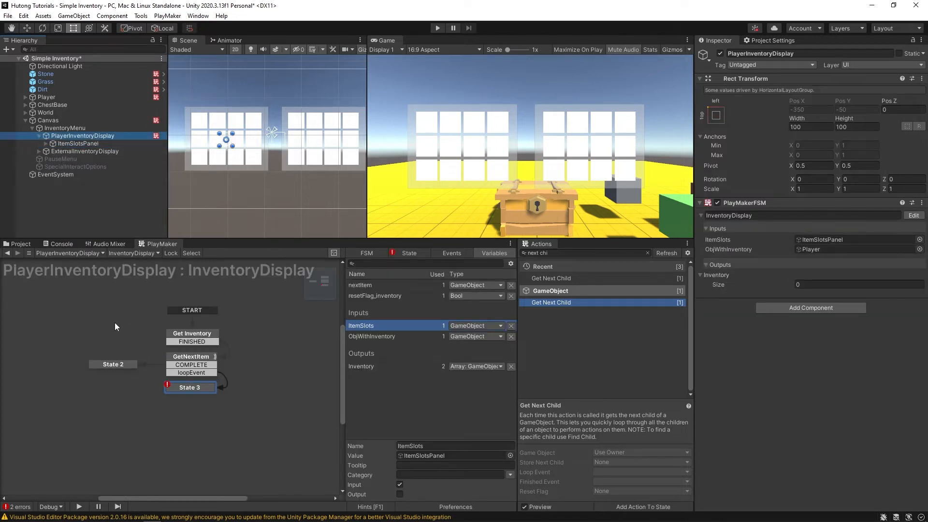
- Store State 3's Get Next Child result in a new nextItemSlot variable
click(235, 388)
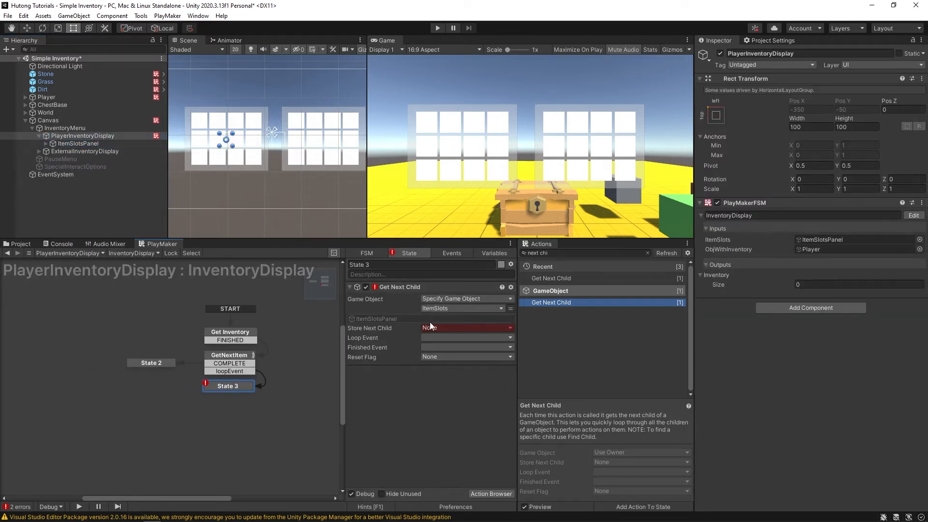
click(441, 328)
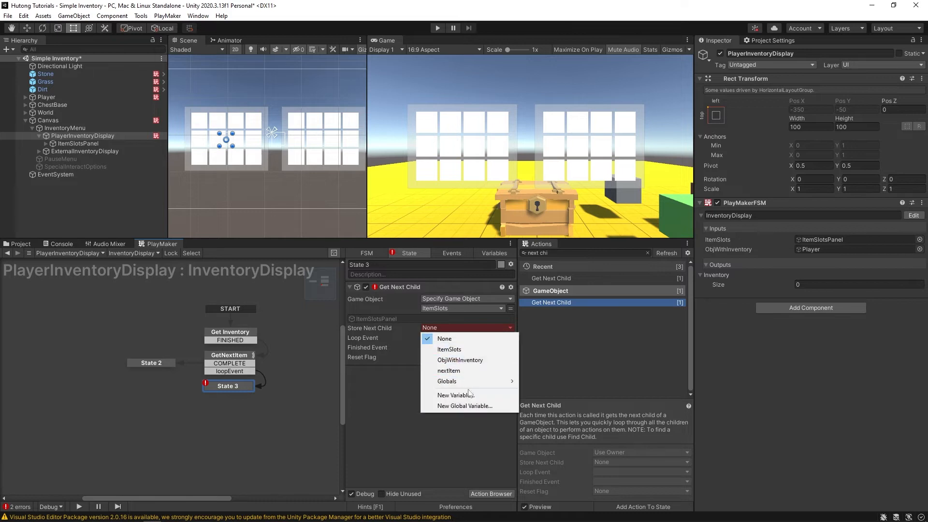
click(468, 394)
text(Nex)
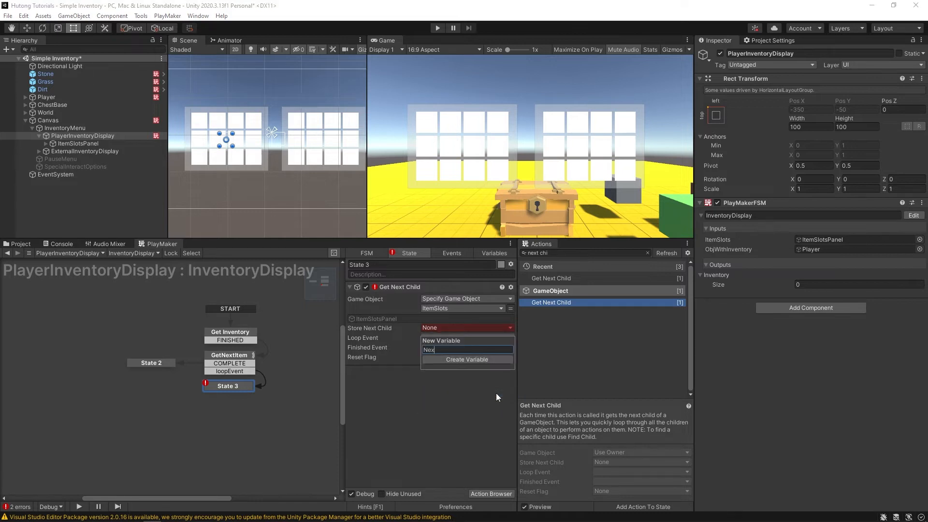
text(t)
key(BackSpace)
key(BackSpace)
key(BackSpace)
key(BackSpace)
text(nextItemSlot)
key(Return)
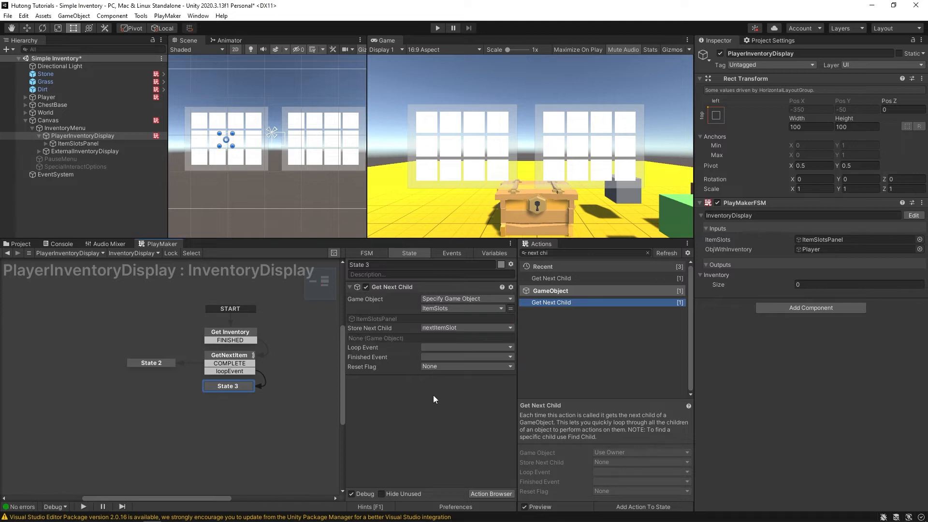
- Set Get Next Child to loop with loopEvent and finish with COMPLETE, adding the COMPLETE transition
click(436, 347)
click(448, 393)
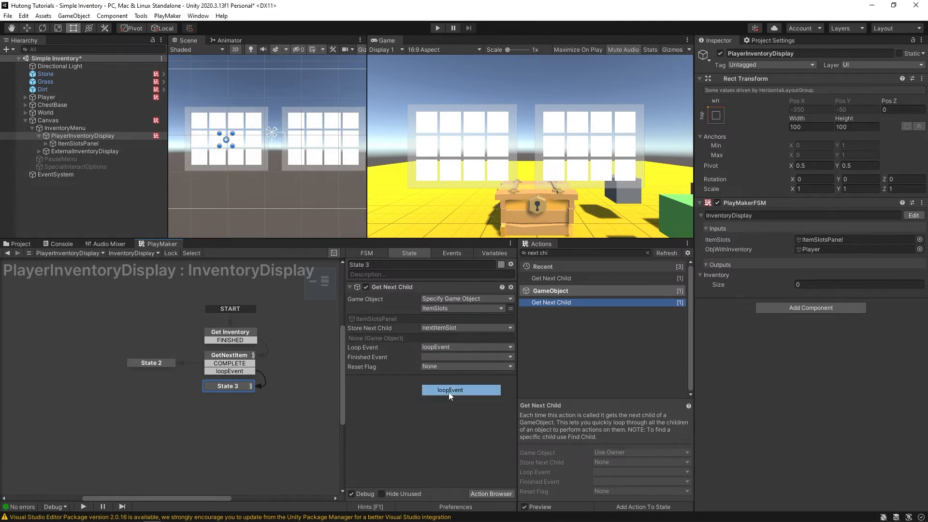
click(436, 357)
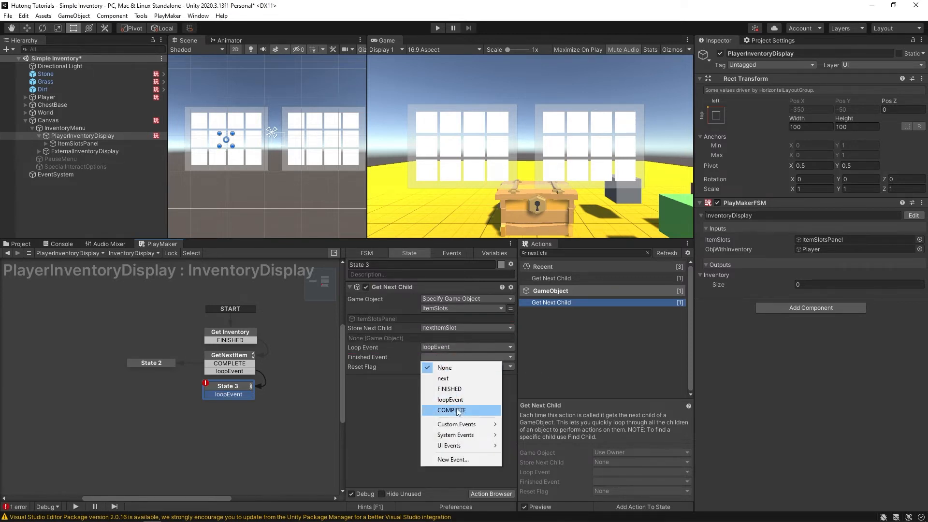
click(447, 411)
click(407, 374)
- Create a resetFlag_itemSlot reset flag, then link COMPLETE and loopEvent to new states
click(449, 367)
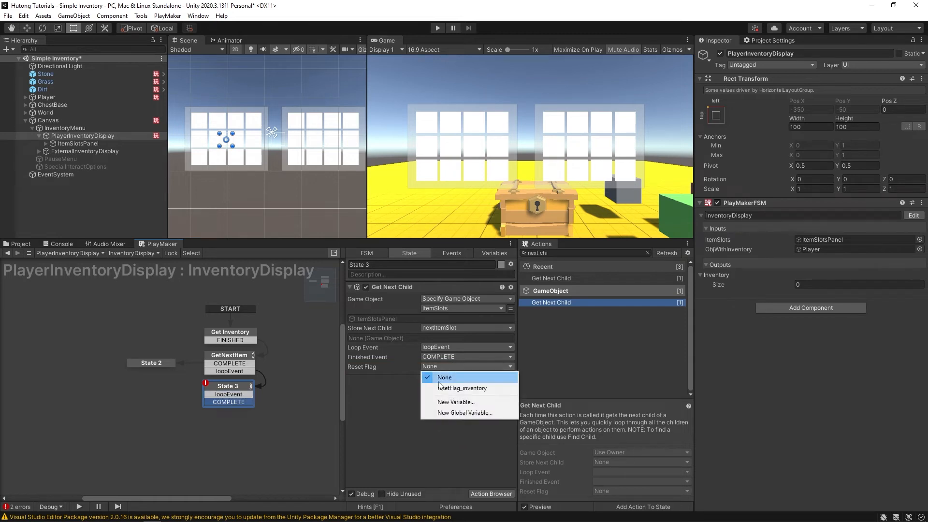
click(455, 401)
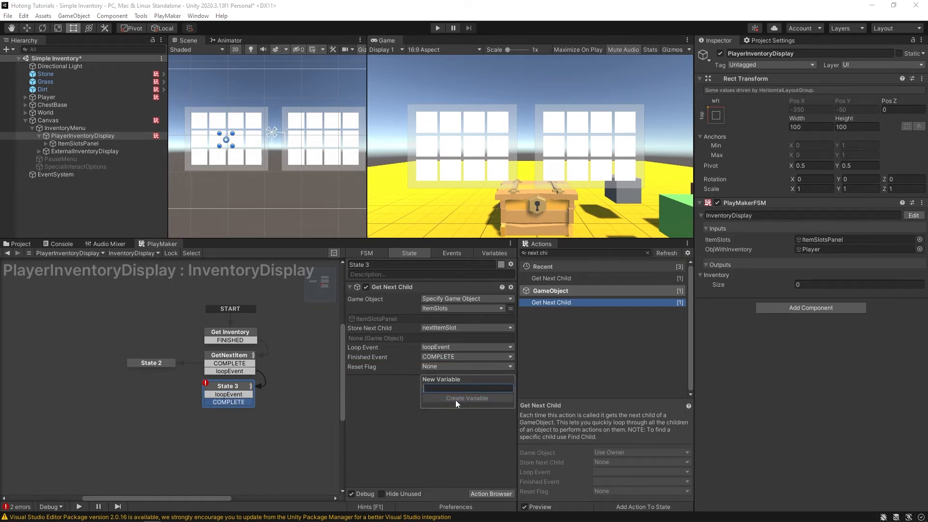
text(resetFlag_)
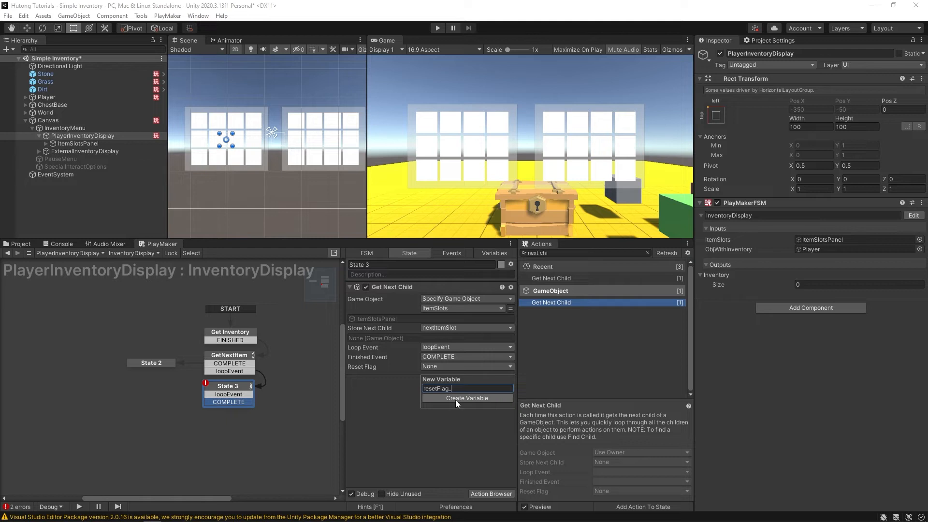
text(itemSlot)
click(456, 400)
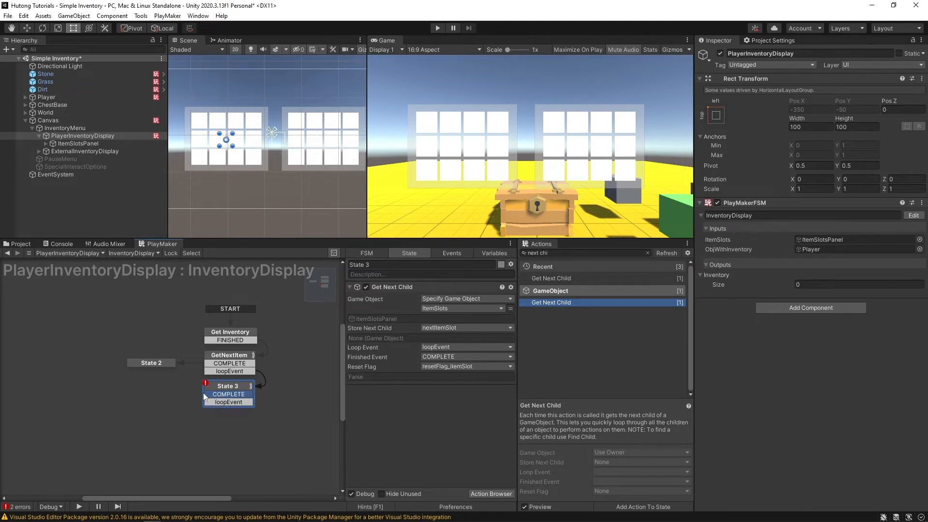
ctrl+drag(203, 393, 152, 393)
mouse_move(235, 403)
mouse_down()
mouse_move(234, 413)
mouse_move(260, 423)
mouse_move(233, 419)
mouse_up()
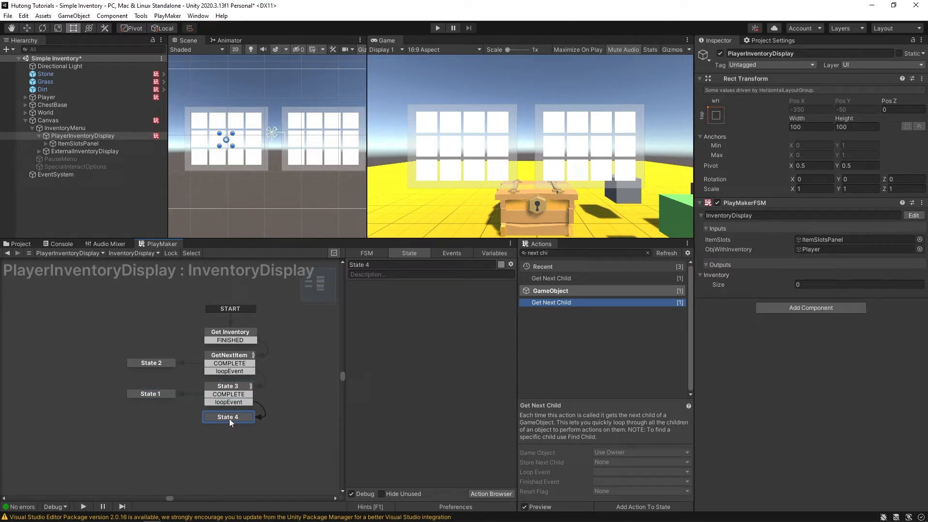
- Rename State 3 to GetNextItemSlot and review the GetNextItem and GetNextItemSlot actions
click(226, 388)
click(391, 264)
text(Get)
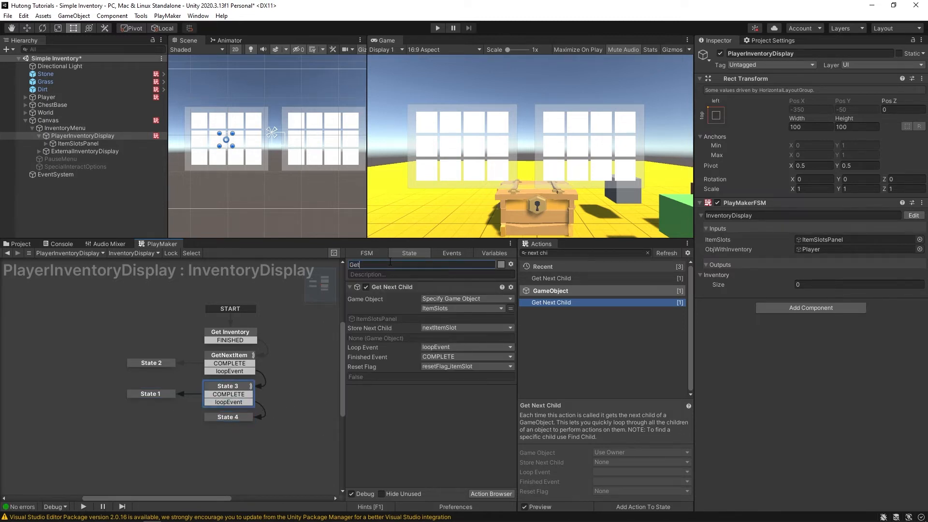
text(NExtItemSlot)
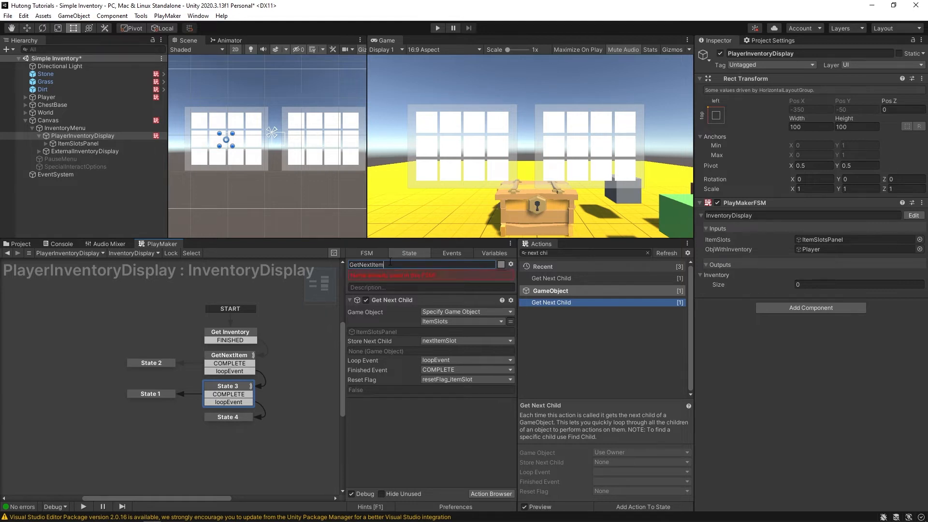
key(Return)
click(237, 416)
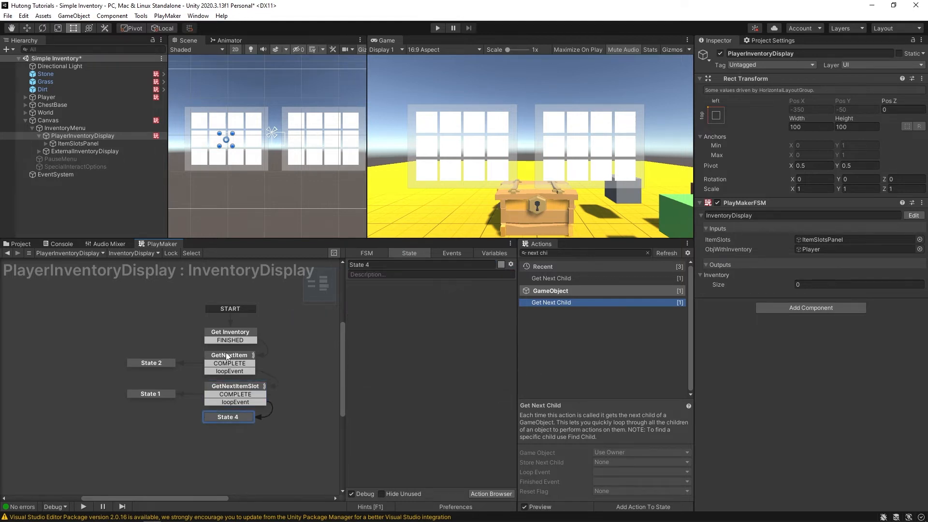
click(239, 358)
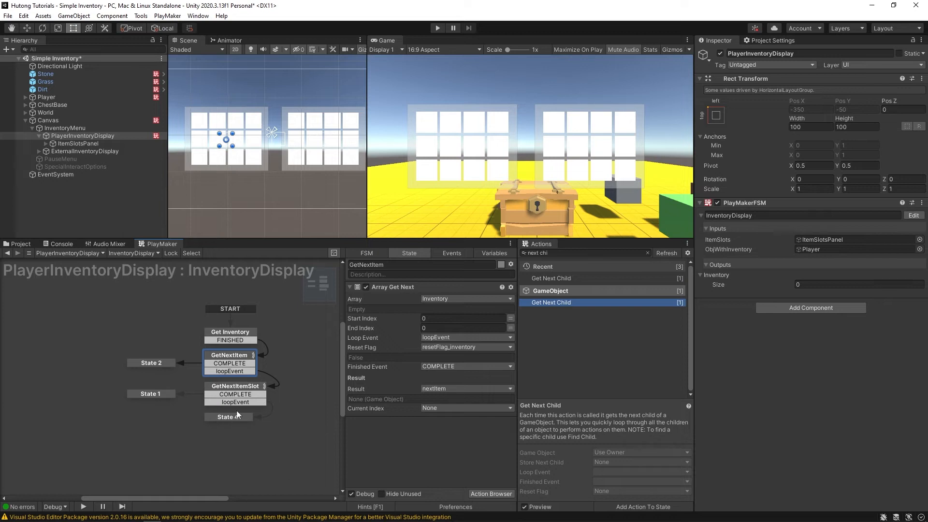
click(235, 387)
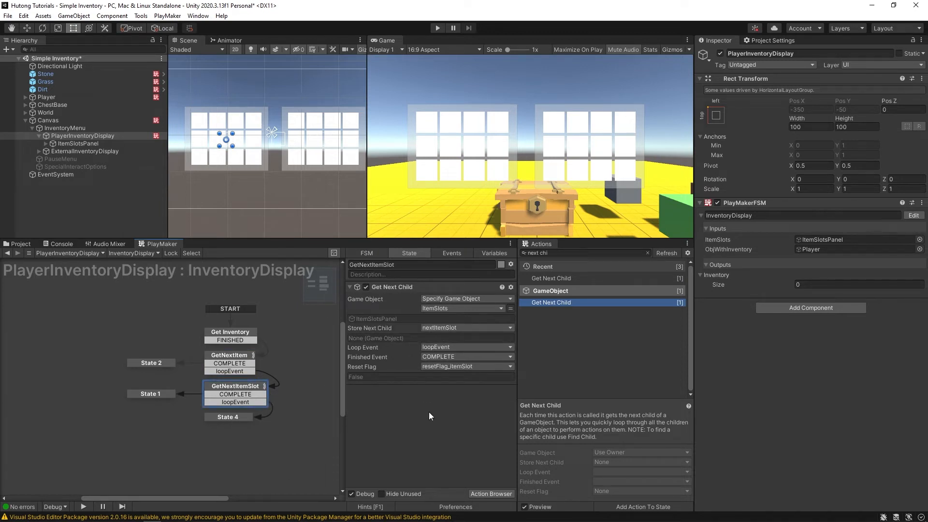
- Add Set Fsm Game Object to State 4, targeting the ItemSlots variable as Specify Game Object
click(223, 417)
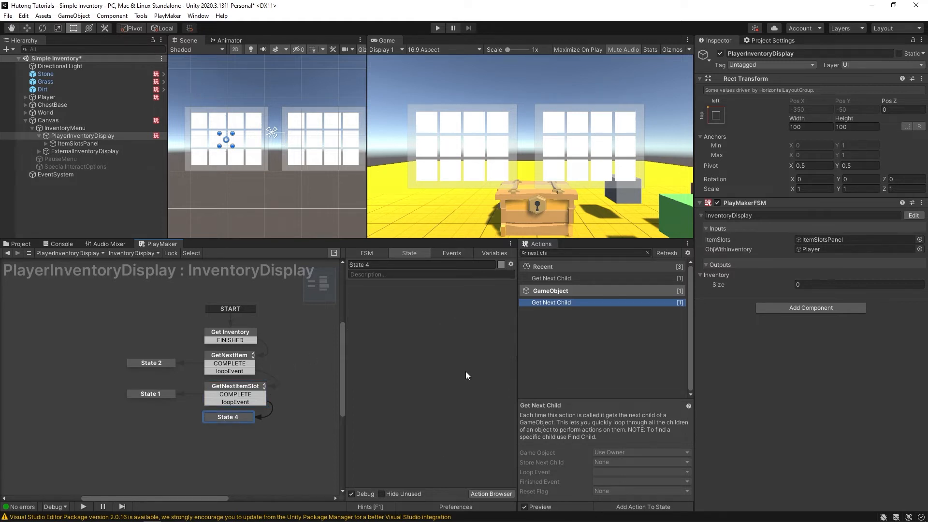
click(567, 253)
text(set fsm game)
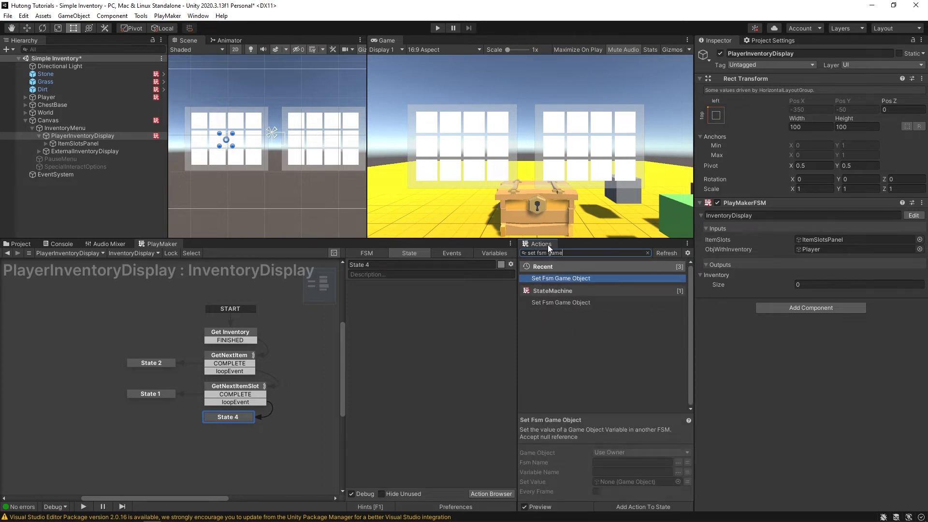
key(Down)
key(Return)
click(433, 300)
click(437, 318)
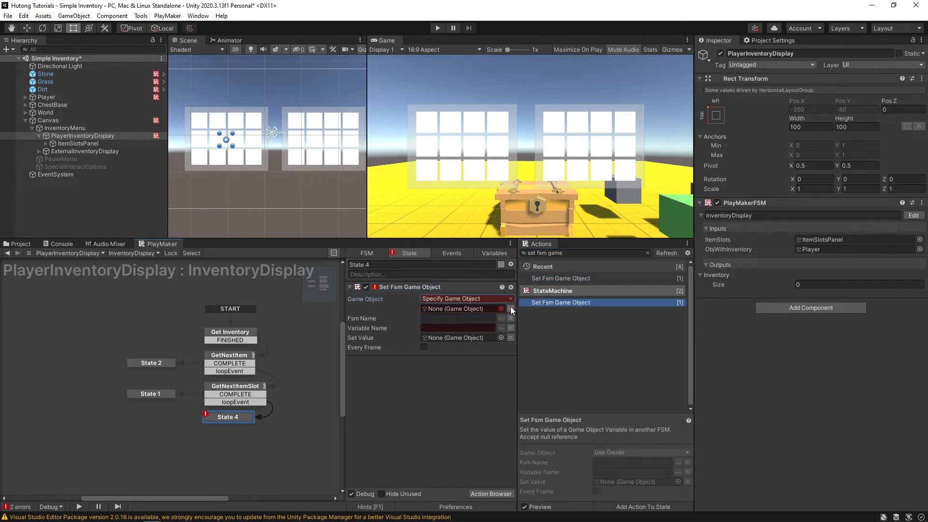
click(511, 308)
click(442, 327)
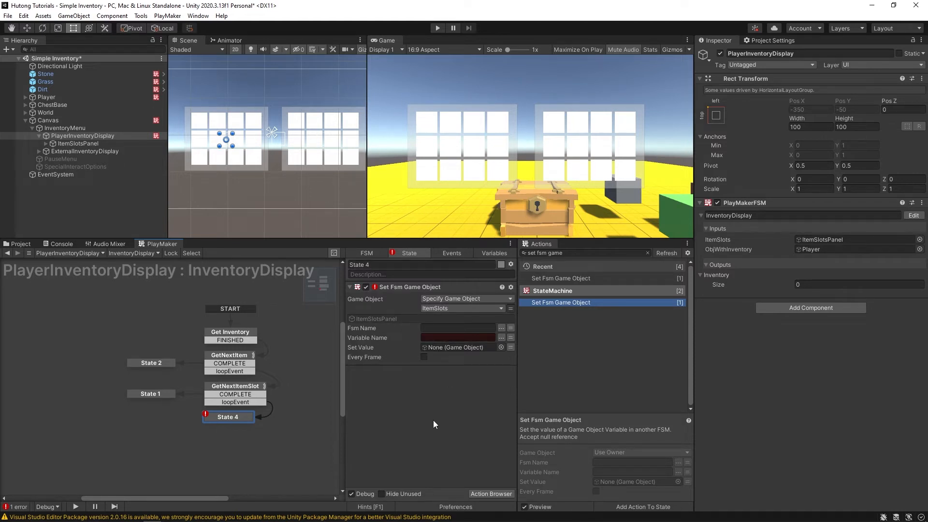
click(45, 144)
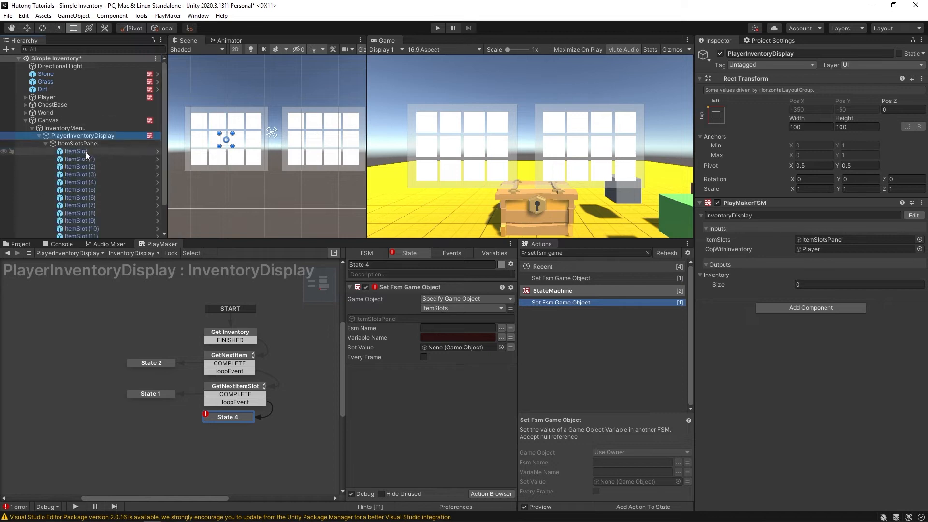
- Open the ItemSlot prefab and add a new FSM named ItemSlot
click(67, 152)
click(157, 152)
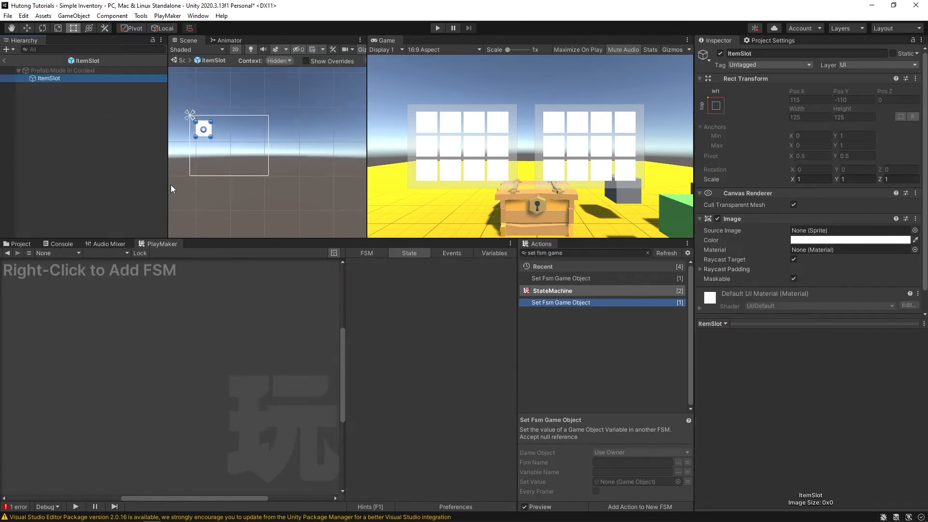
right_click(125, 325)
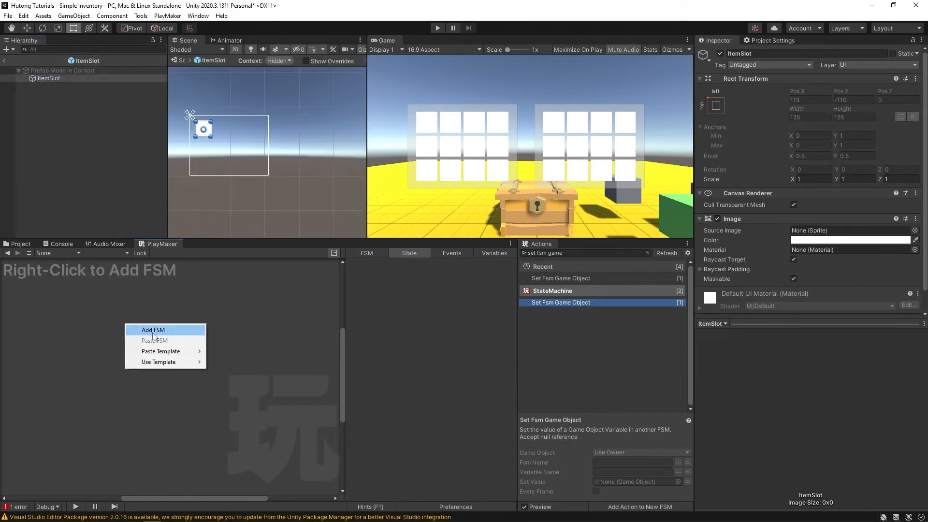
click(153, 330)
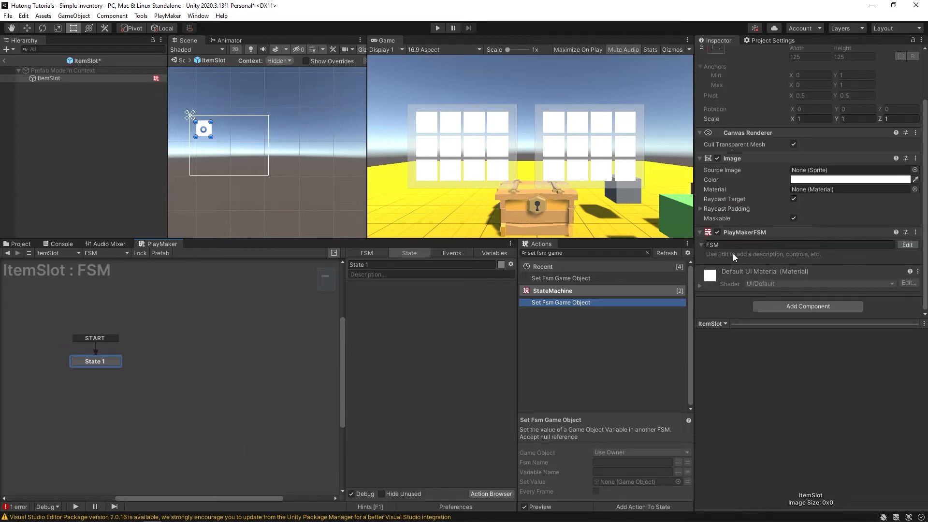
click(739, 246)
text(ItemSlot)
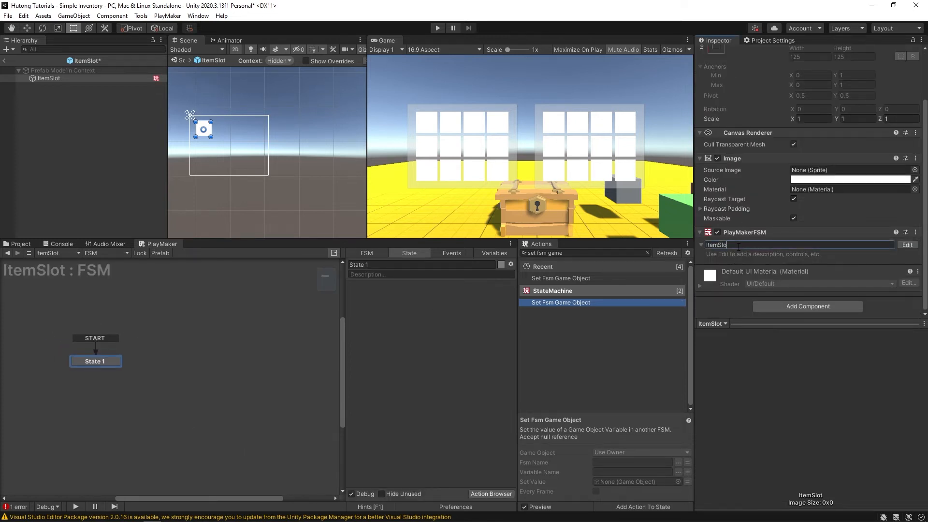
key(Return)
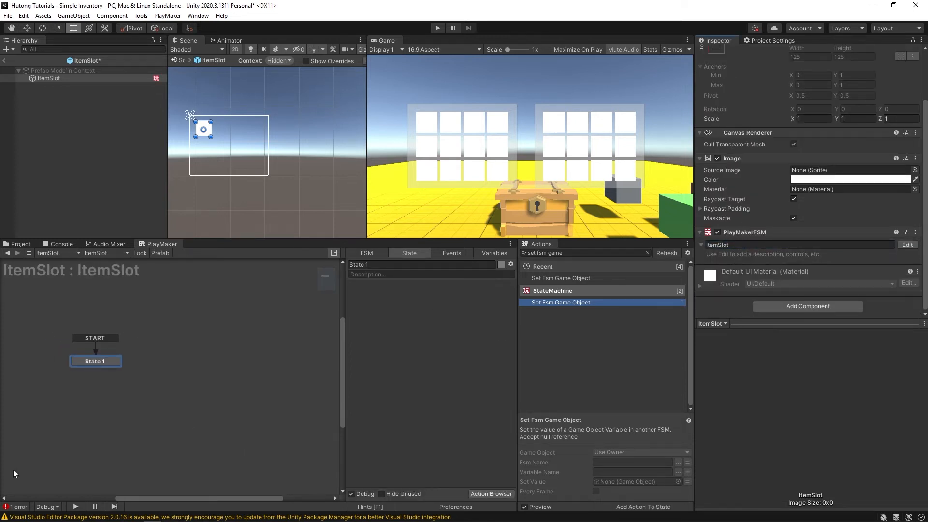
middle_drag(180, 371, 265, 374)
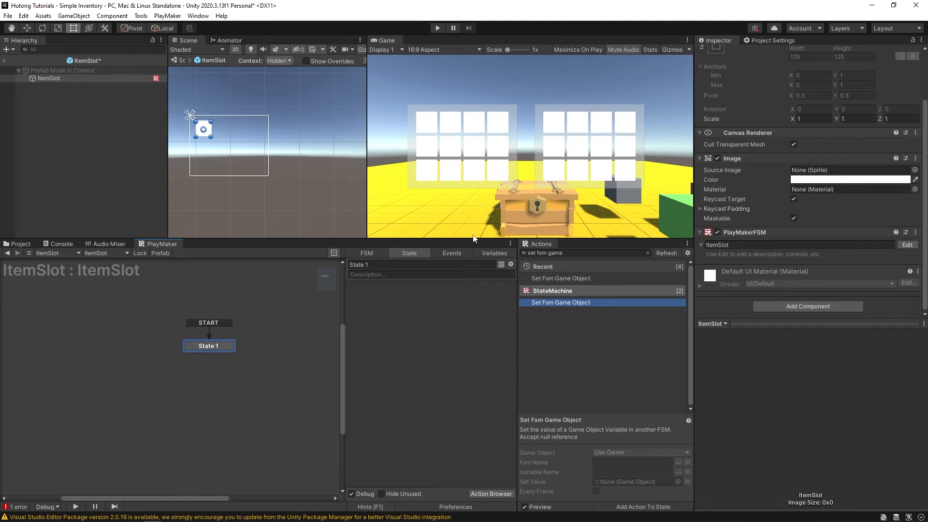
- Add a GameObject variable named itemObj to the ItemSlot FSM
click(489, 253)
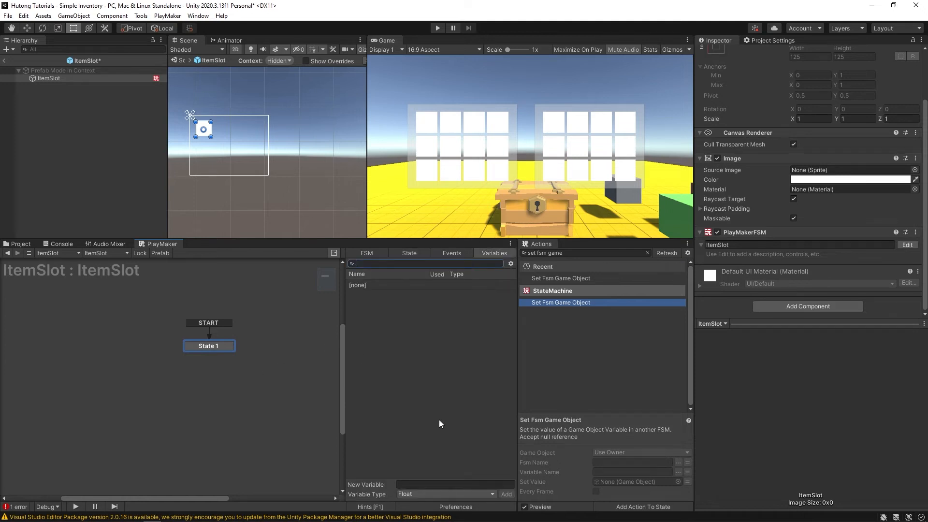
click(422, 491)
click(411, 342)
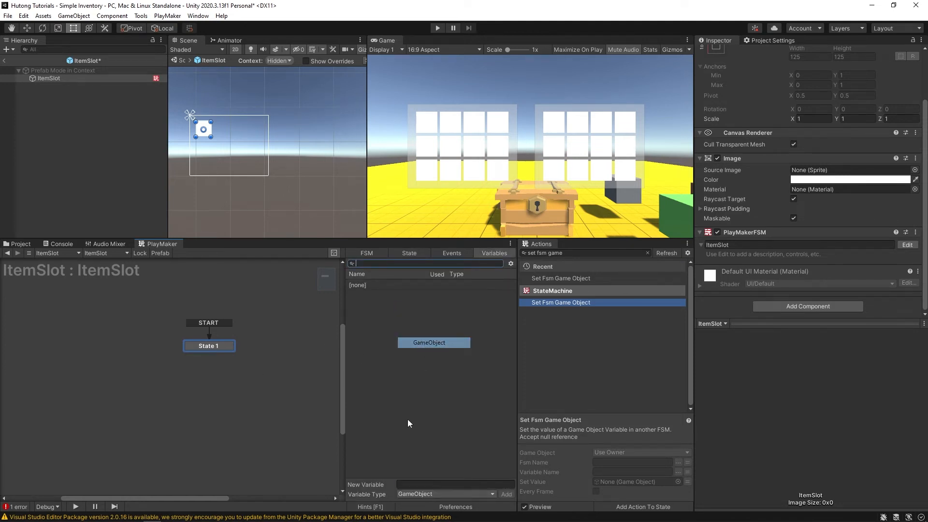
click(410, 481)
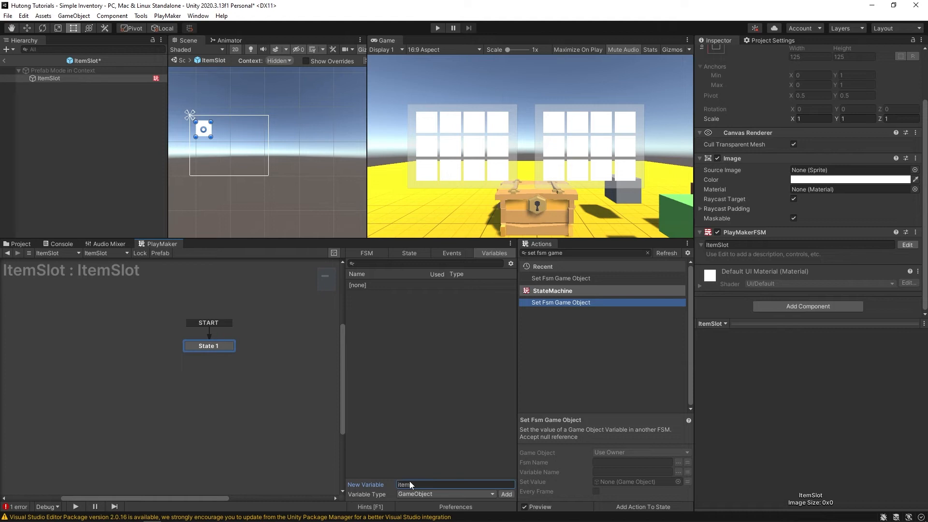
text(itemObj)
key(Return)
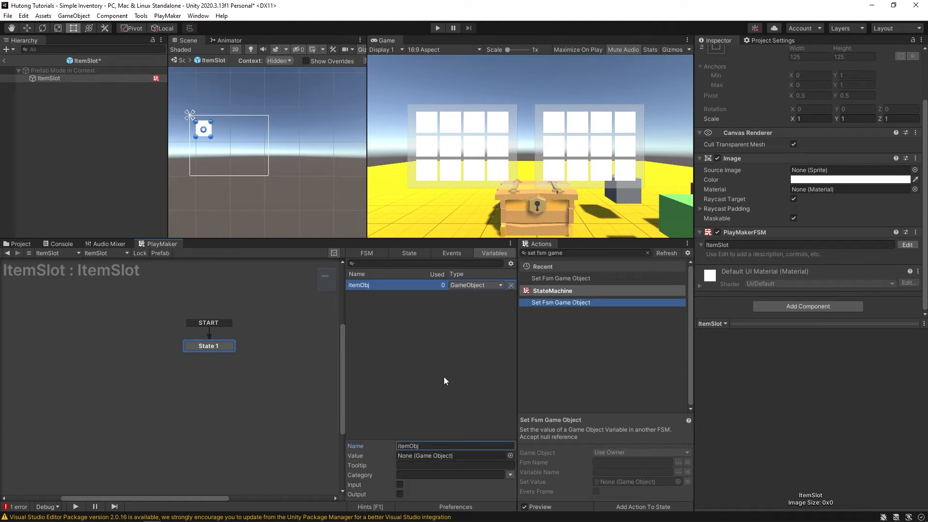
click(450, 253)
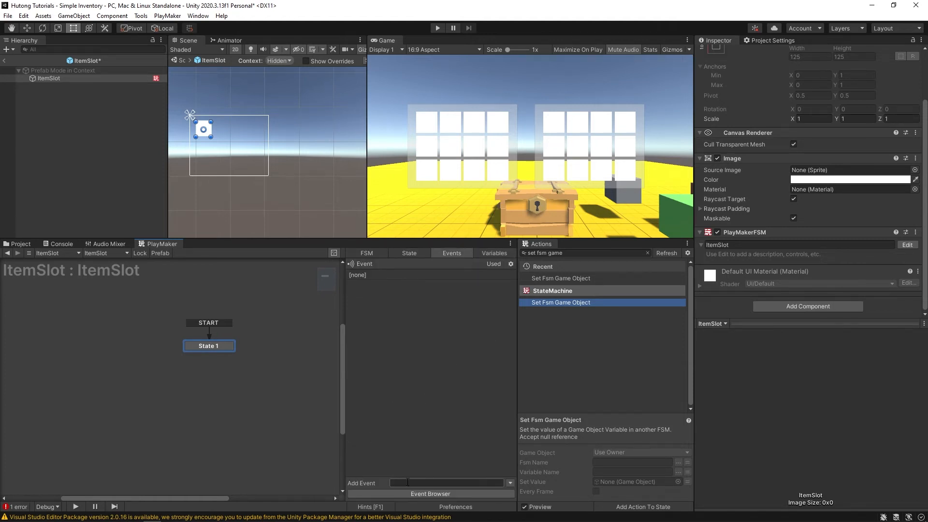
- Add the ITEM SLOT / POPULATE event with a global POPULATE transition into a new state
text(ITEM SLOT / POPULATE)
key(Return)
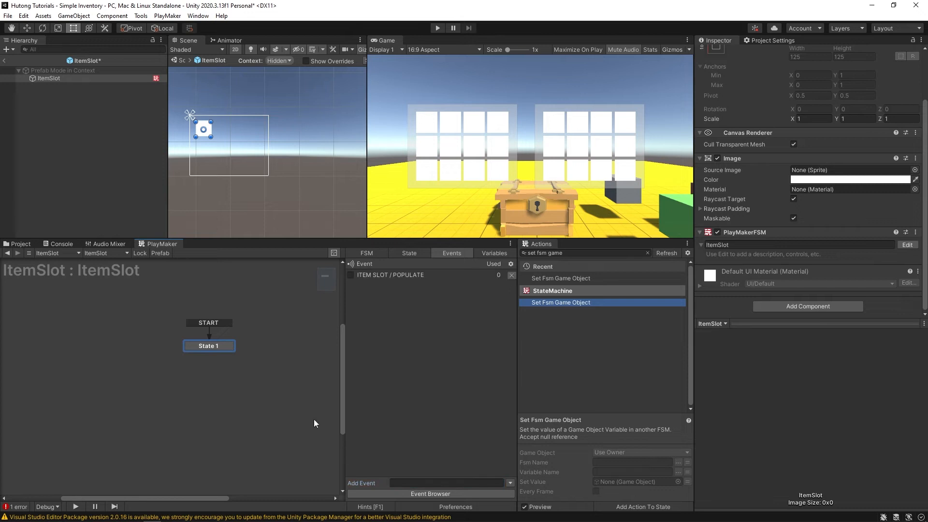
middle_drag(257, 355, 186, 371)
right_click(253, 354)
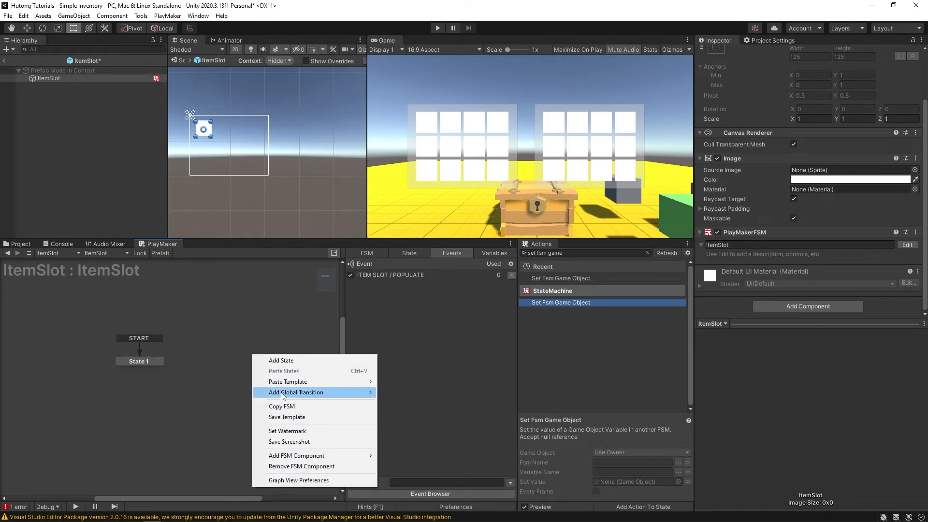
mouse_move(283, 393)
mouse_move(427, 392)
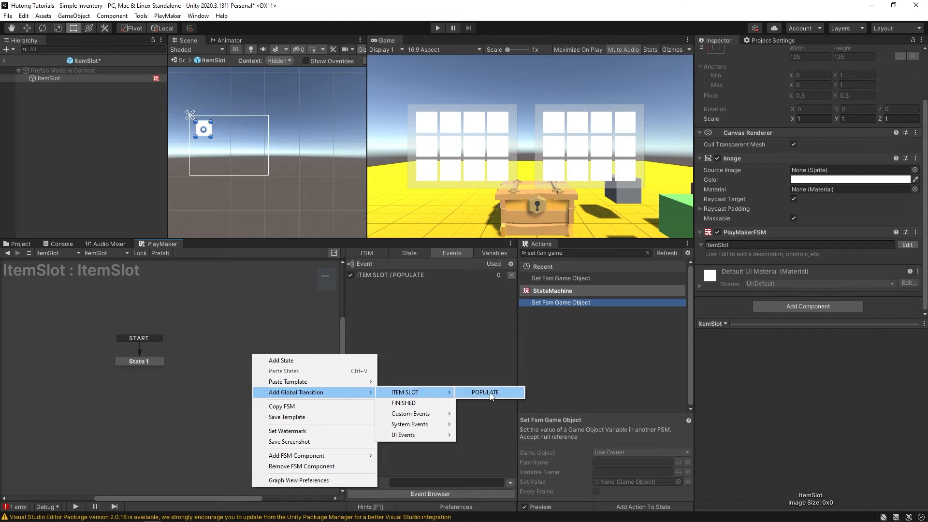
click(491, 393)
drag(259, 346, 177, 348)
click(140, 360)
- Rename State 1 to init and State 2 to populate
click(372, 265)
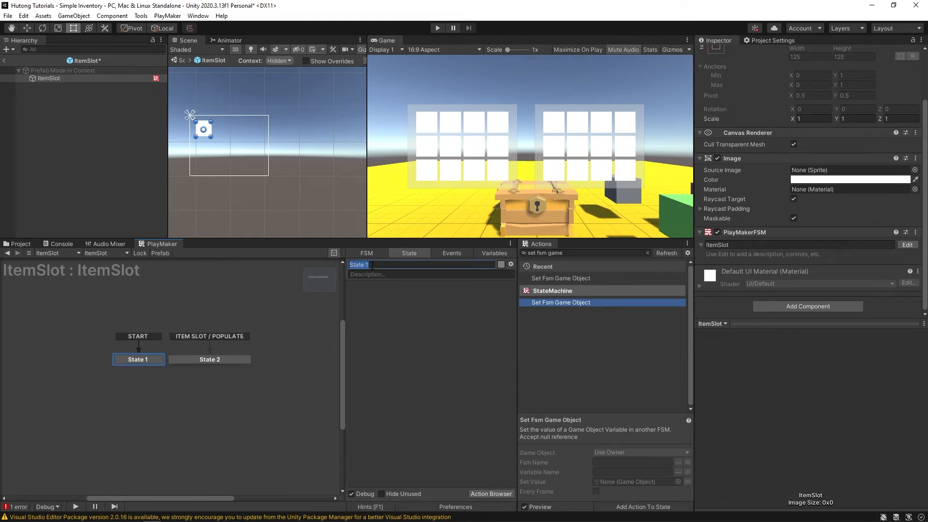
text(init)
click(227, 361)
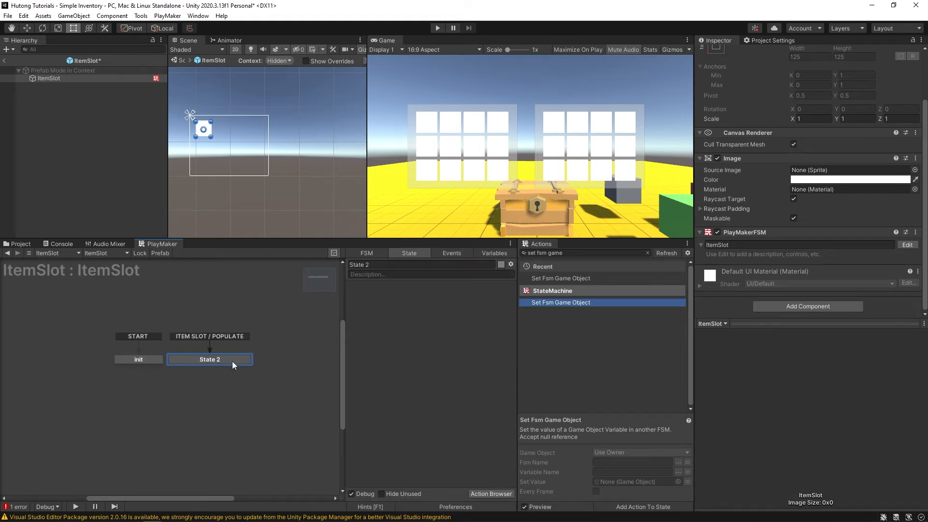
click(425, 265)
text(populate)
key(Return)
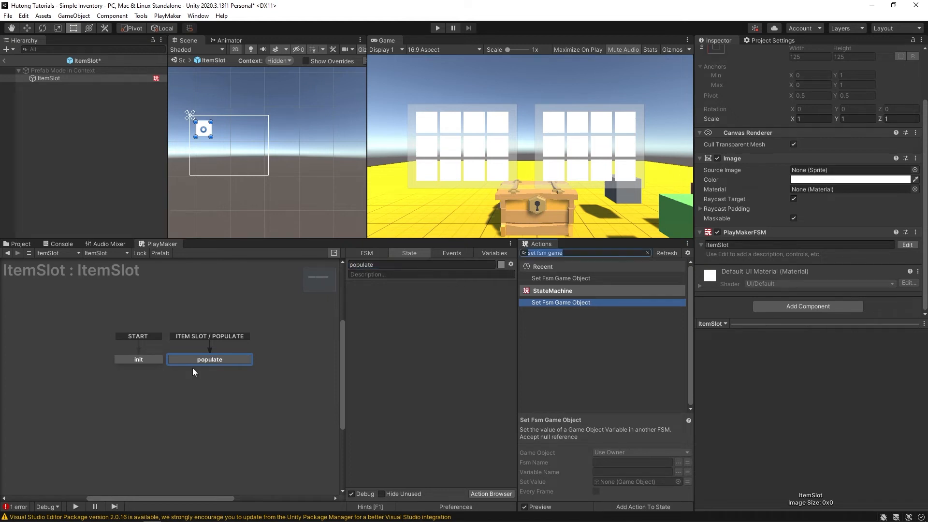
- Search the action list for the Get Fsm Object action
click(565, 253)
key(ctrl+a)
text(get fsm s)
key(BackSpace)
text(ob)
key(Down)
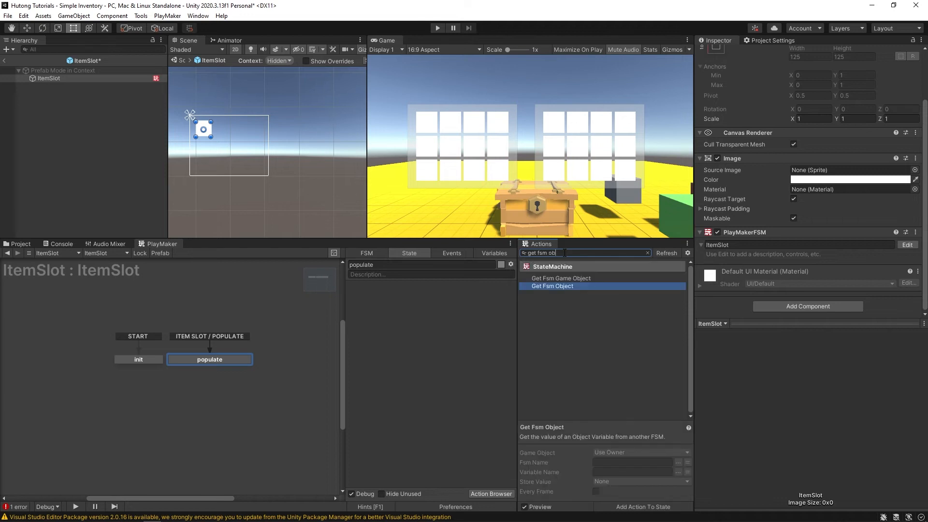
- Add Get Fsm Object to populate and dock the Simple Inventory prefabs browser beside PlayMaker
key(Return)
click(406, 376)
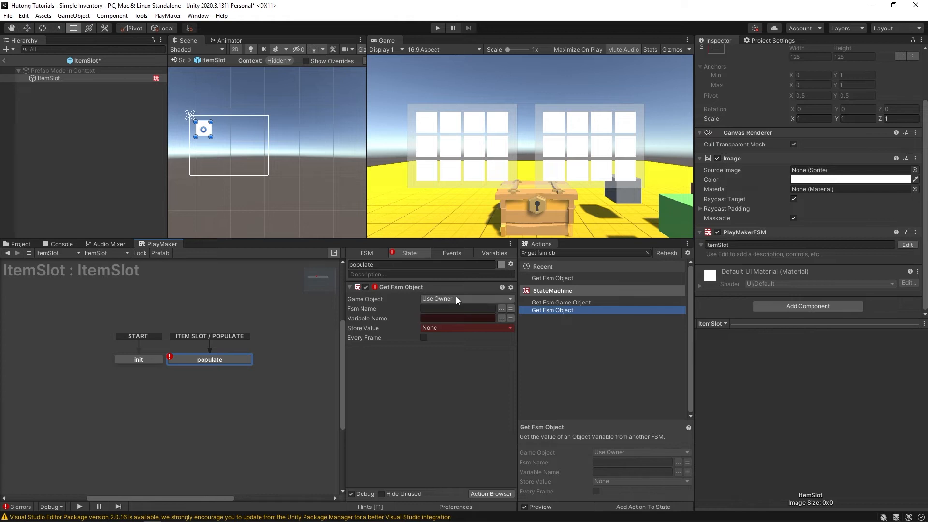
click(21, 243)
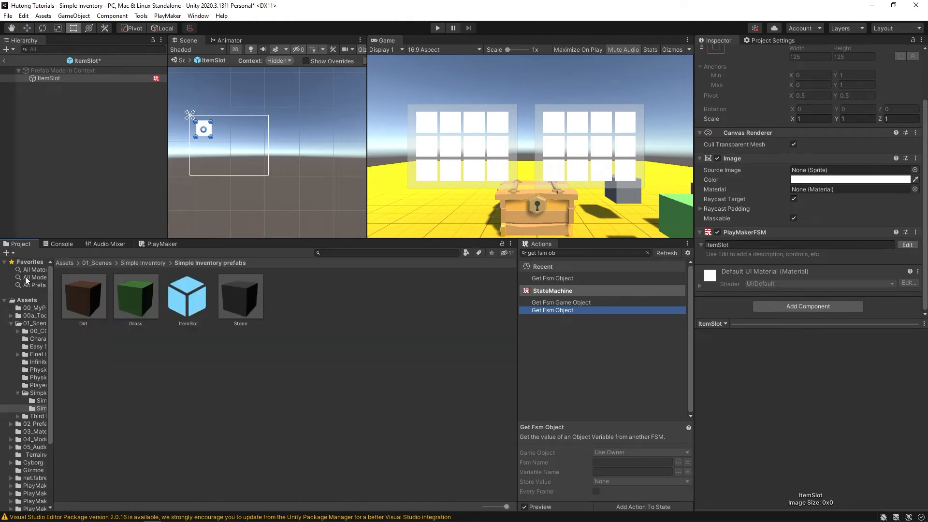
drag(21, 244, 95, 354)
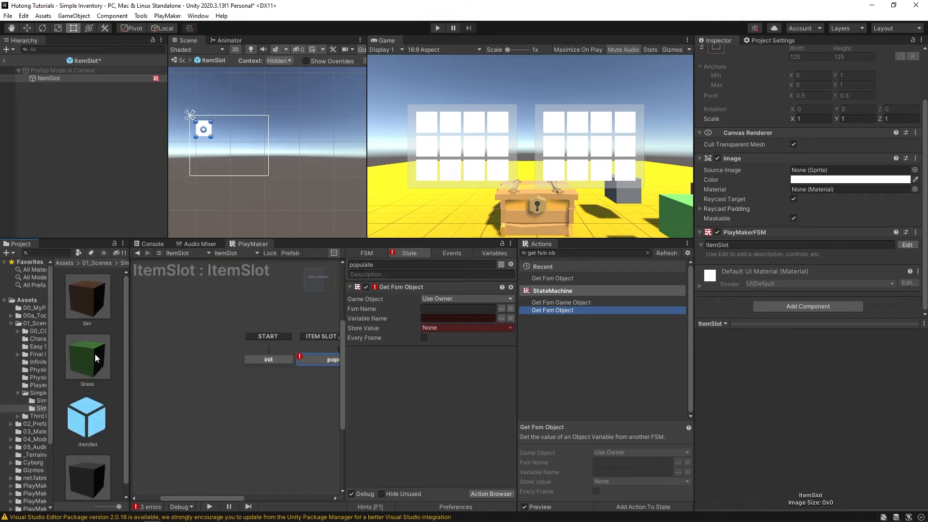
- Specify the Grass prefab as source, reading FSM Item's itemSprite variable
click(458, 300)
click(463, 321)
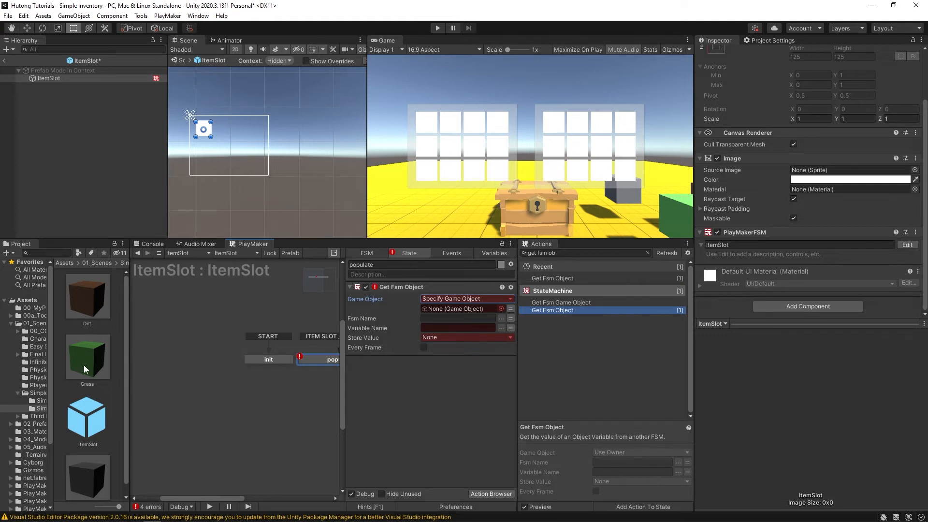
drag(84, 369, 440, 309)
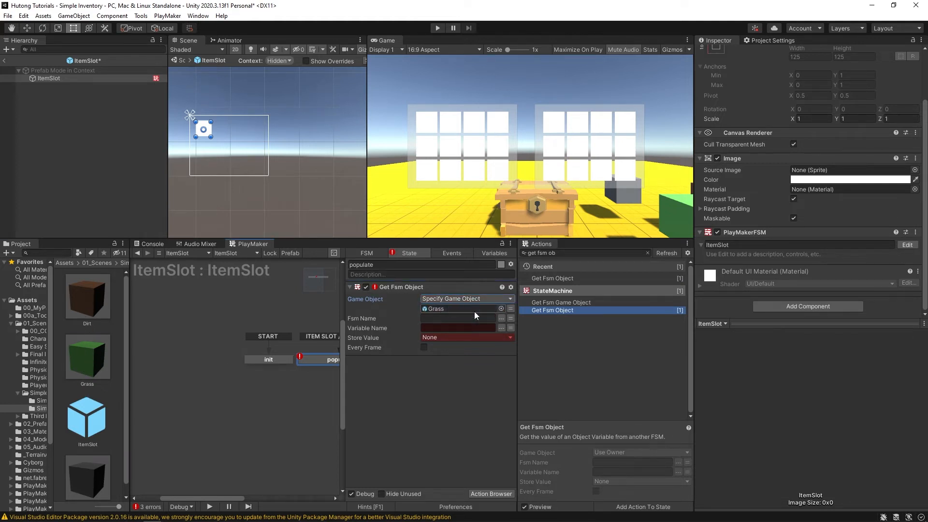
click(501, 319)
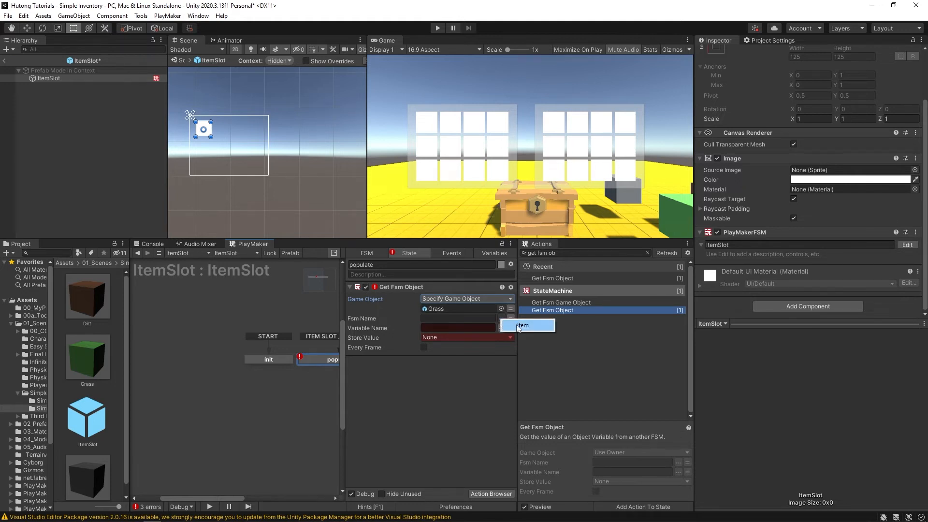
click(532, 325)
click(501, 327)
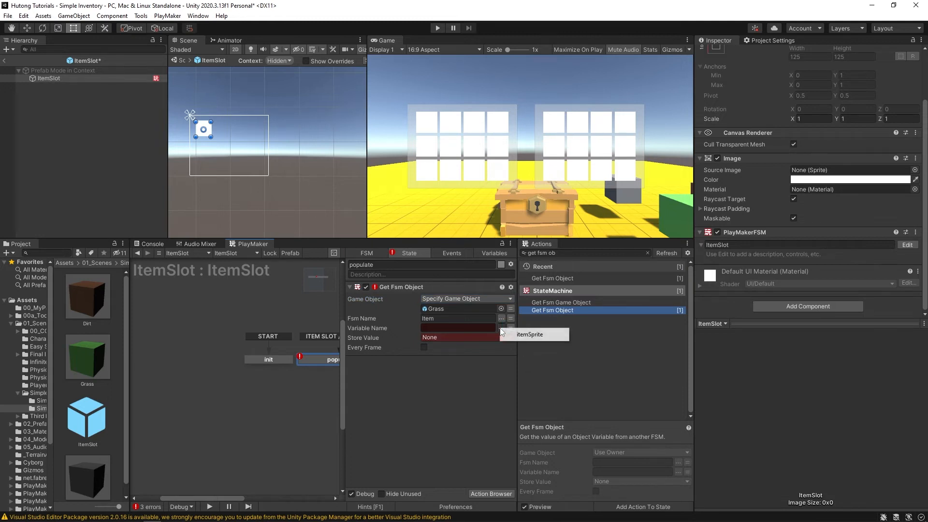
click(544, 335)
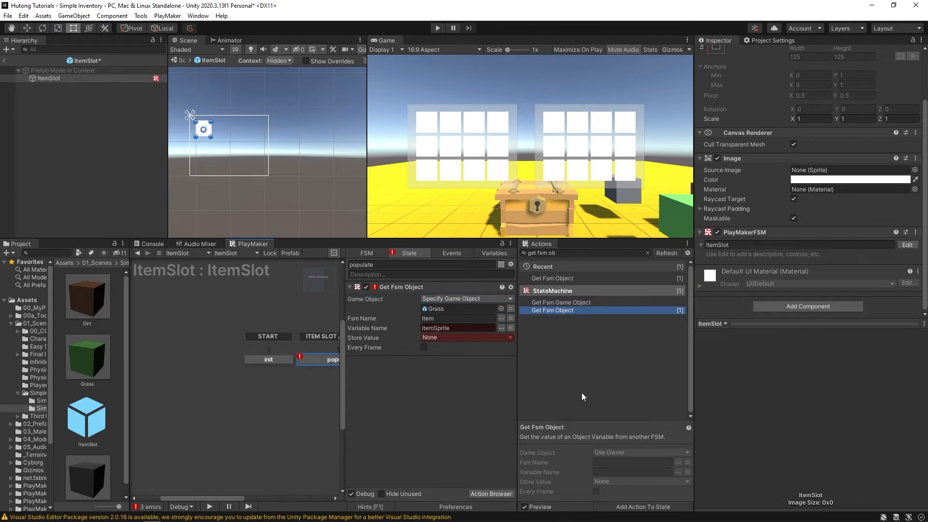
- Switch the source object to the itemObj variable and copy the itemSprite name
click(511, 309)
click(493, 307)
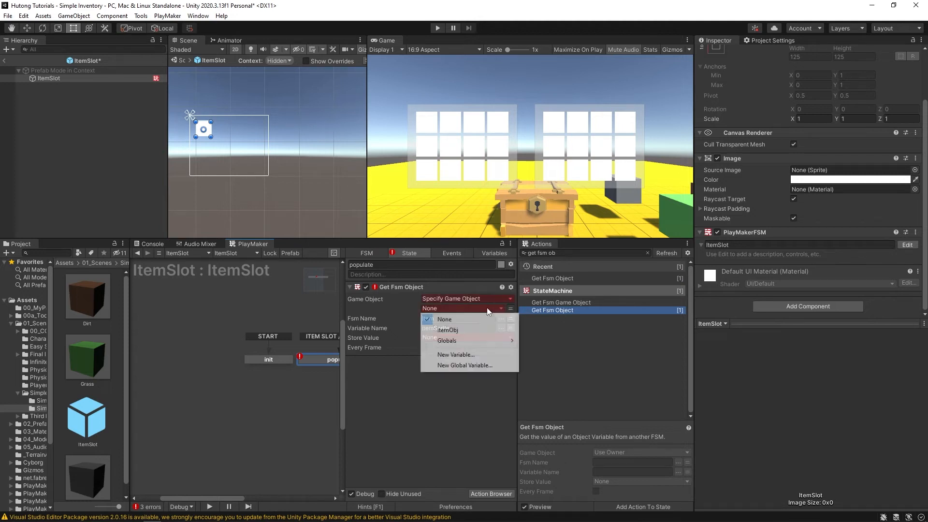
click(448, 330)
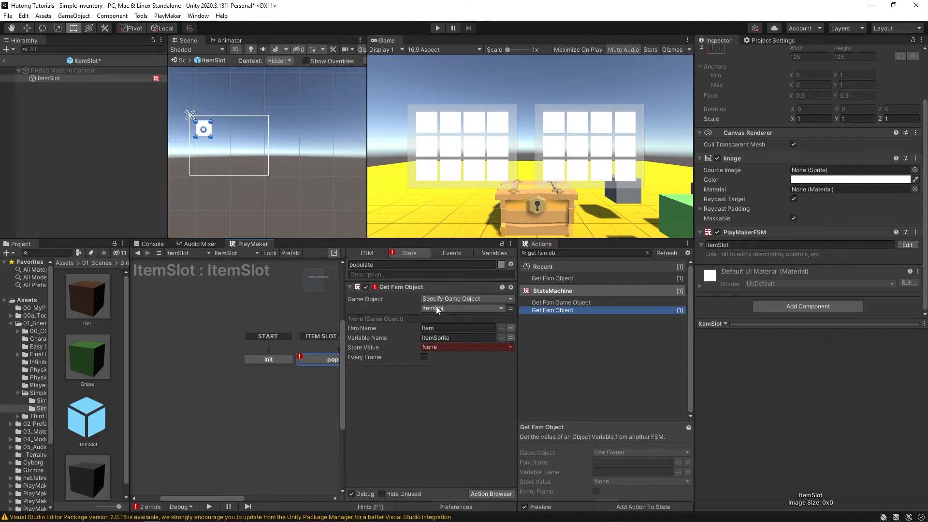
click(453, 337)
right_click(432, 337)
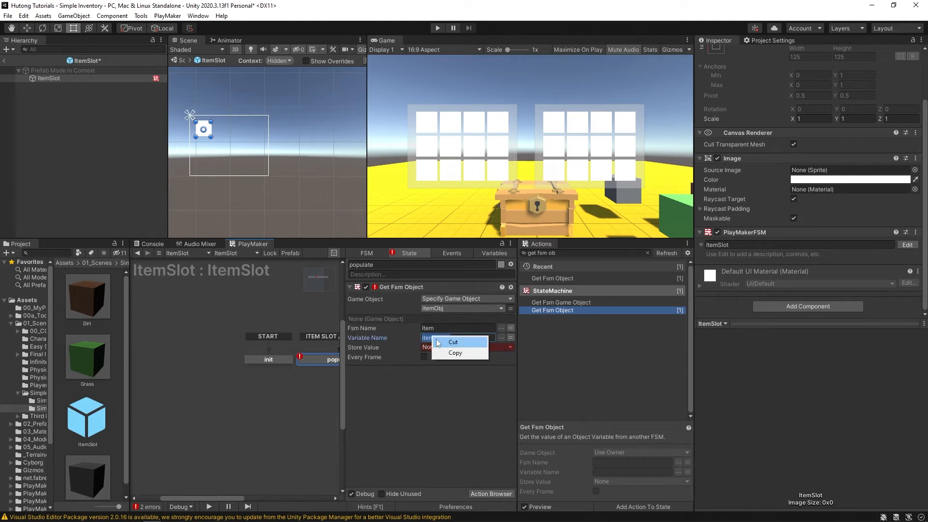
click(447, 353)
click(483, 251)
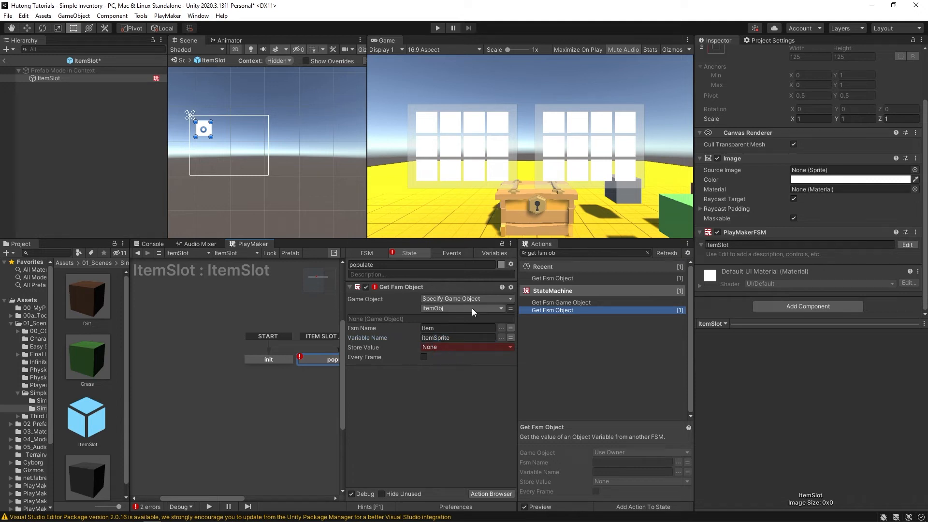
- Create an Object variable itemSprite with object type UnityEngine.Sprite in the ItemSlot FSM
click(493, 252)
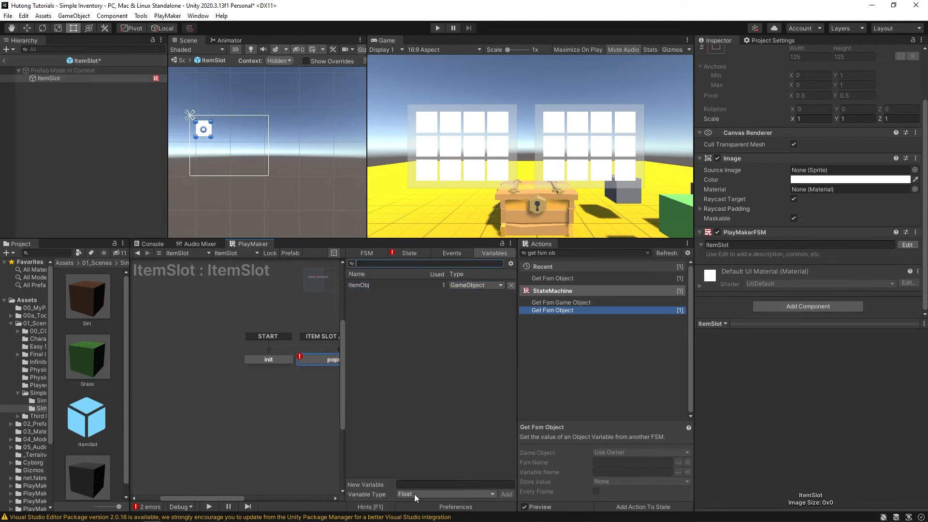
click(414, 494)
click(434, 459)
click(429, 484)
text(itemSprite)
key(Return)
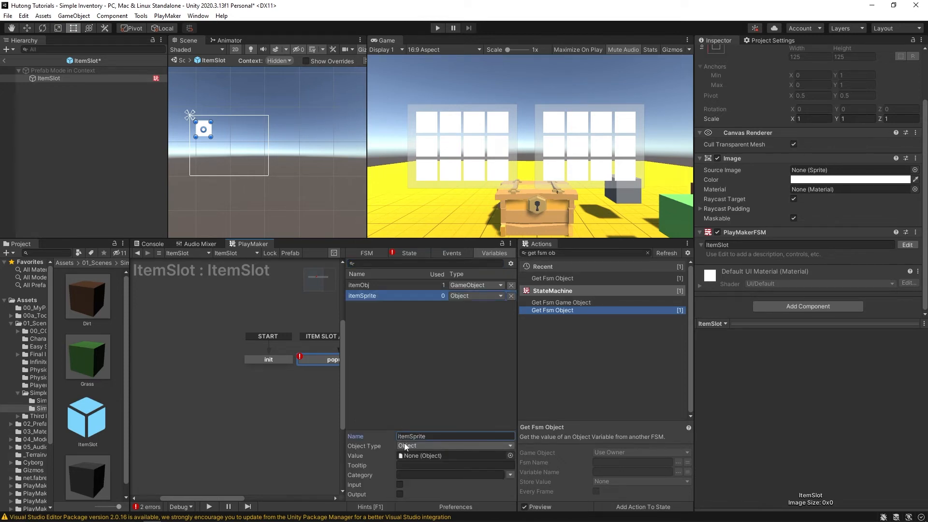
click(405, 446)
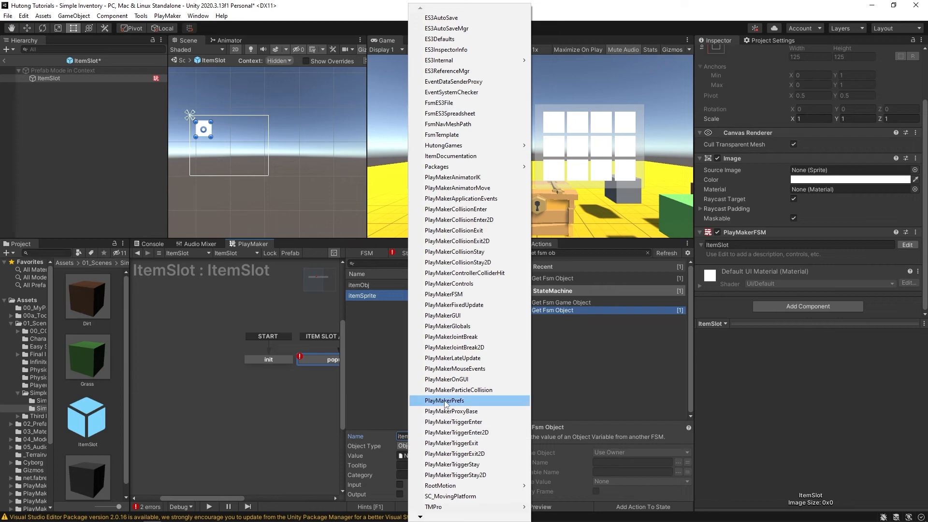
key(u)
key(u)
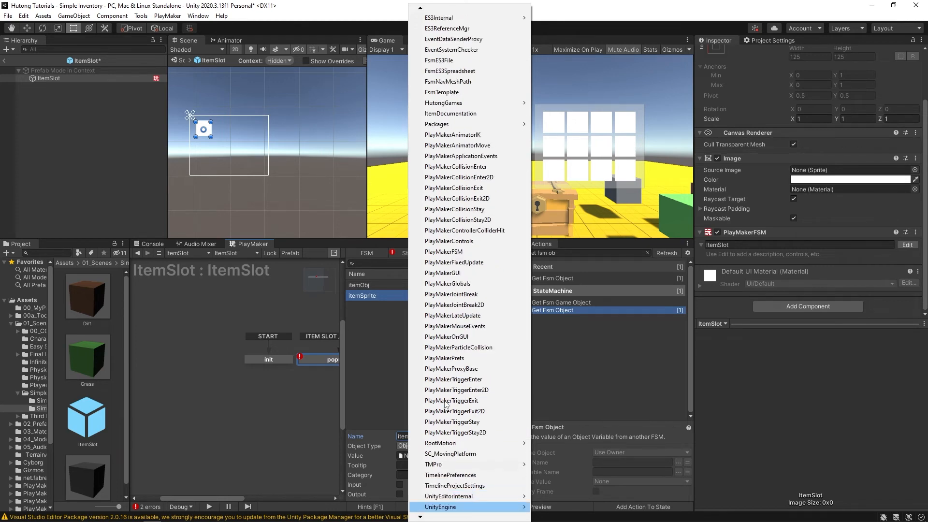
mouse_move(440, 506)
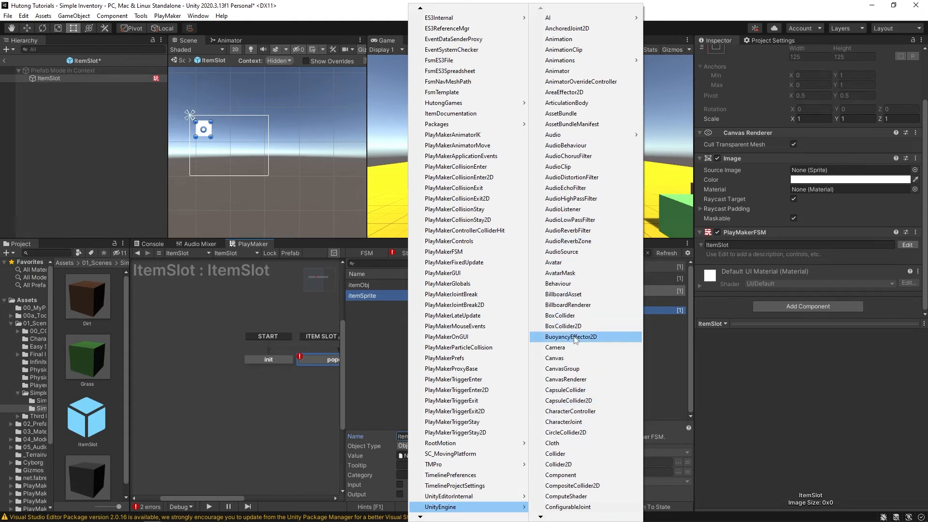
key(s)
key(s)
key(s)
key(s)
key(s)
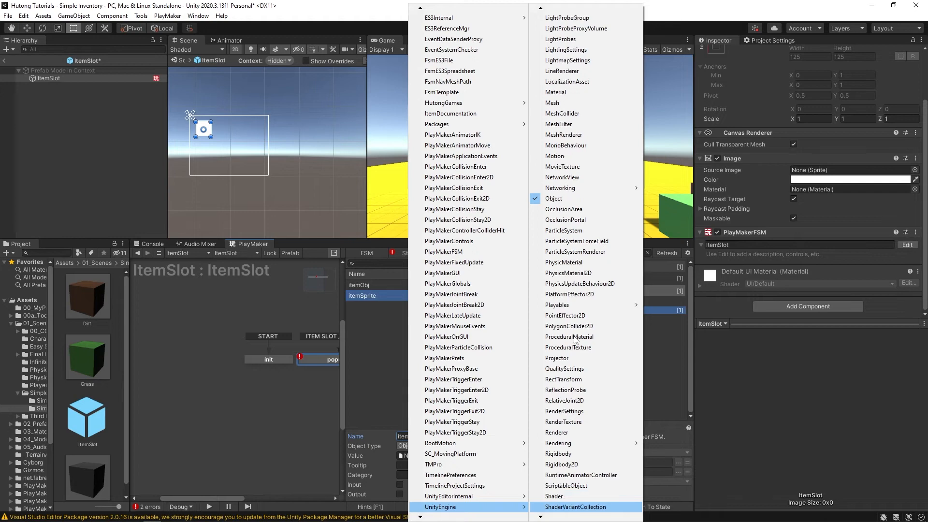
key(s)
key(s)
key(s)
key(s)
key(s)
key(s)
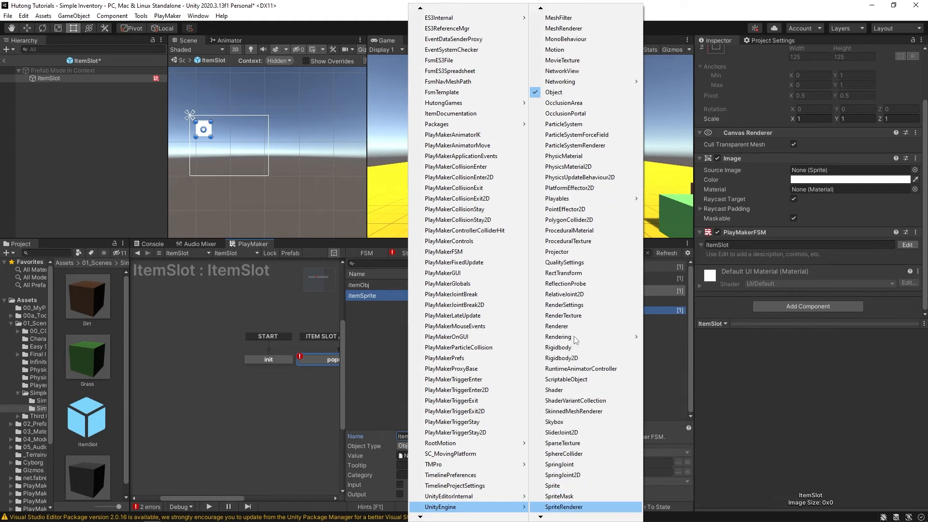
key(Return)
click(417, 253)
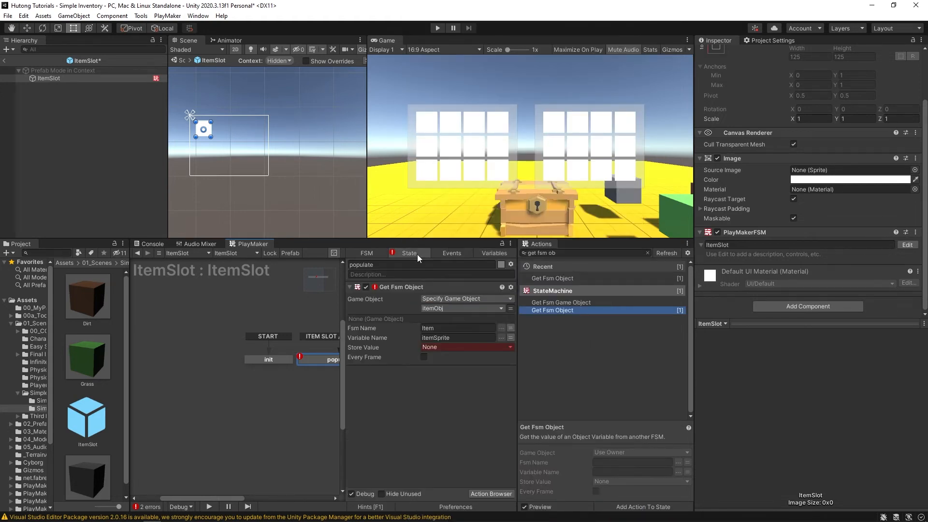
- Store the value in itemSprite, apply it via UI Image Set Sprite, and exit prefab mode
click(420, 344)
click(436, 368)
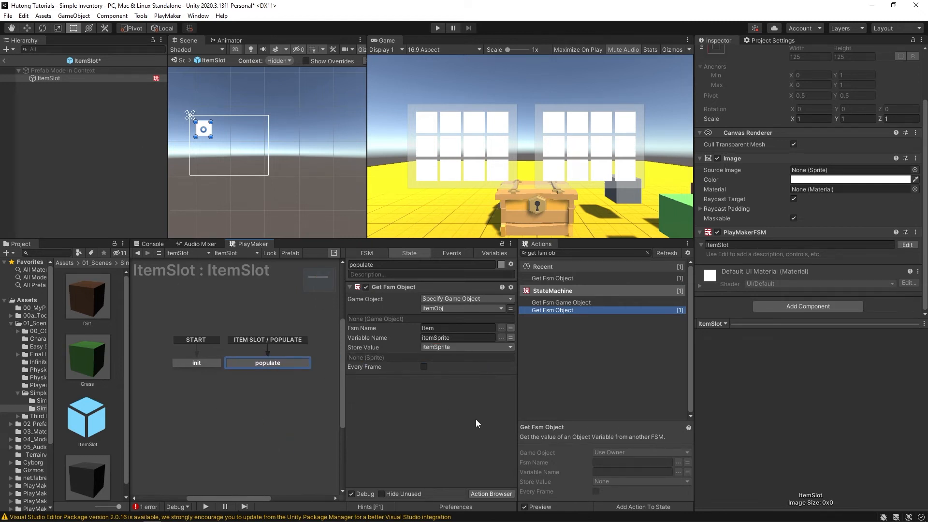
click(541, 252)
text(ui set ima)
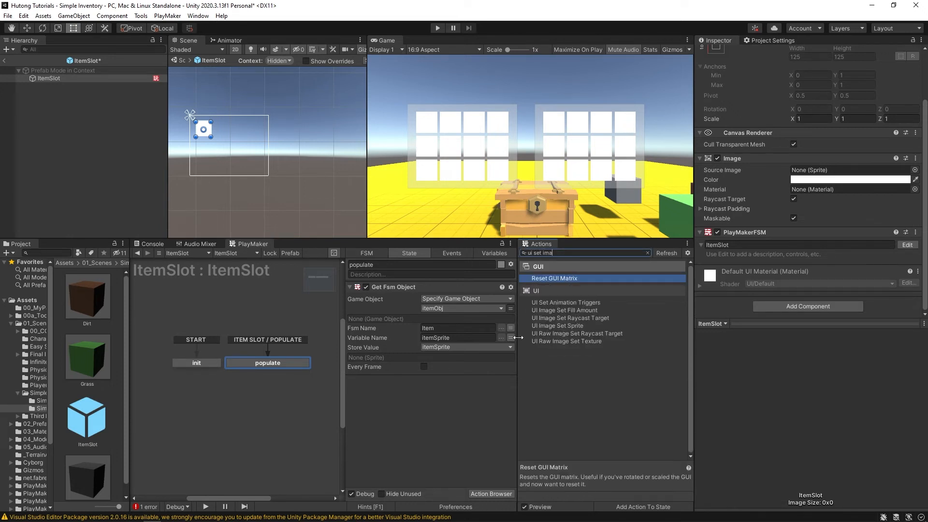
drag(561, 326, 385, 405)
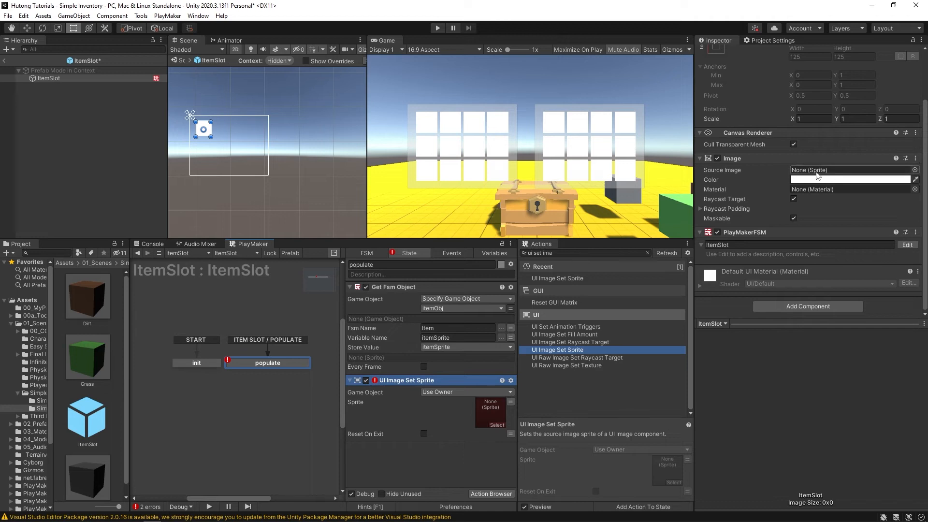
click(484, 404)
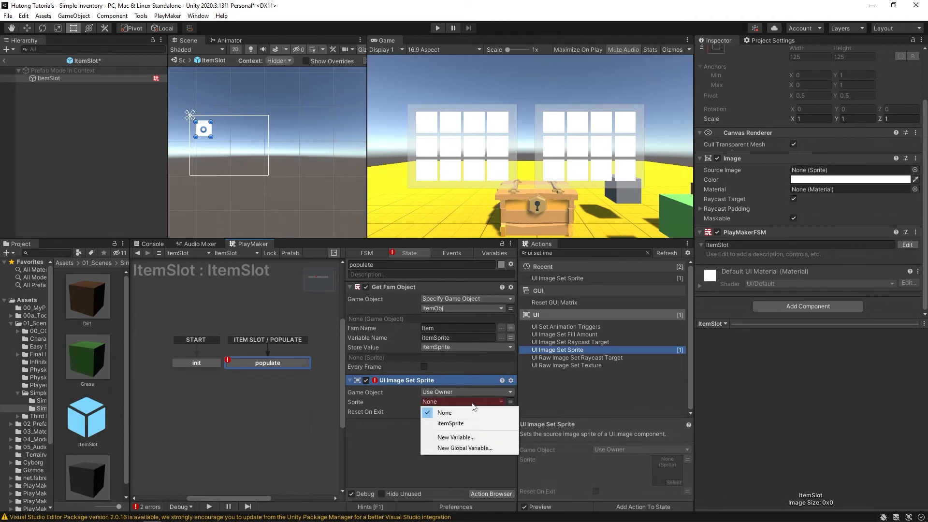
click(443, 424)
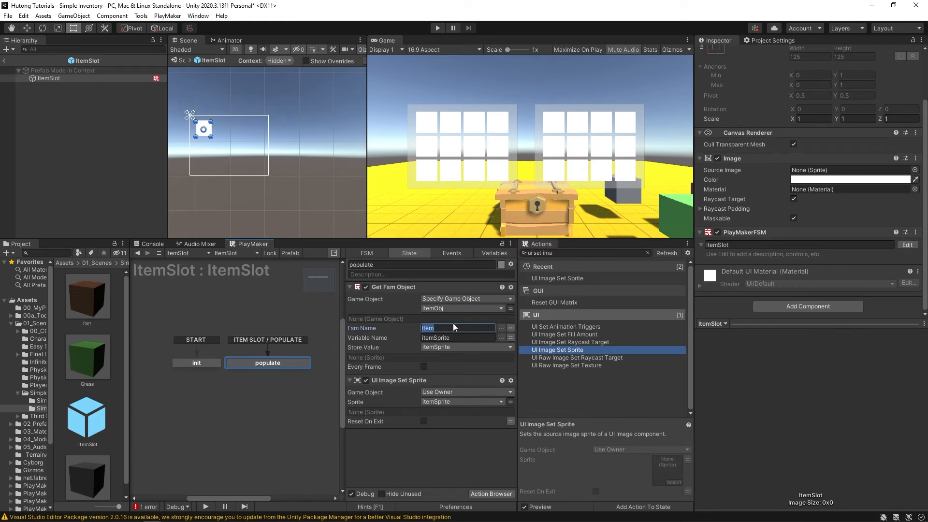
click(4, 60)
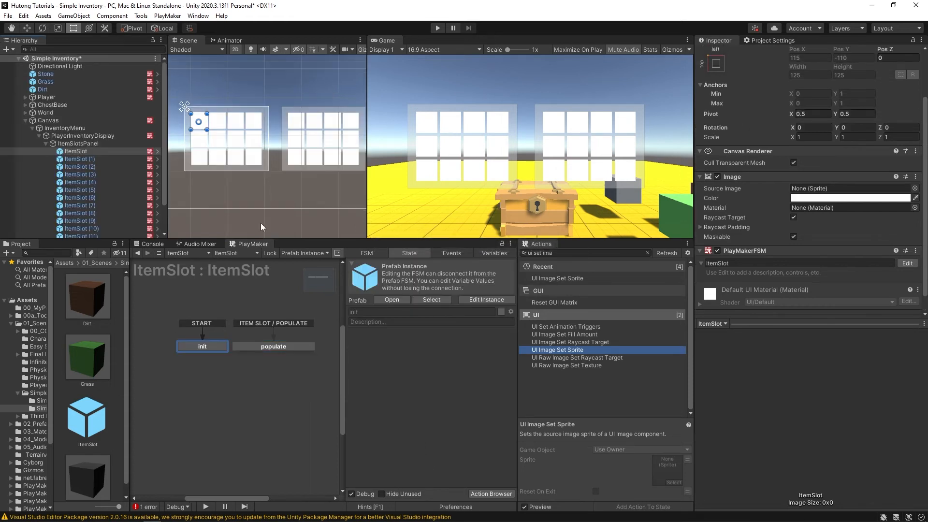
- Show the PlayerInventoryDisplay FSM and target Set Fsm Game Object at nextItemSlot
click(46, 144)
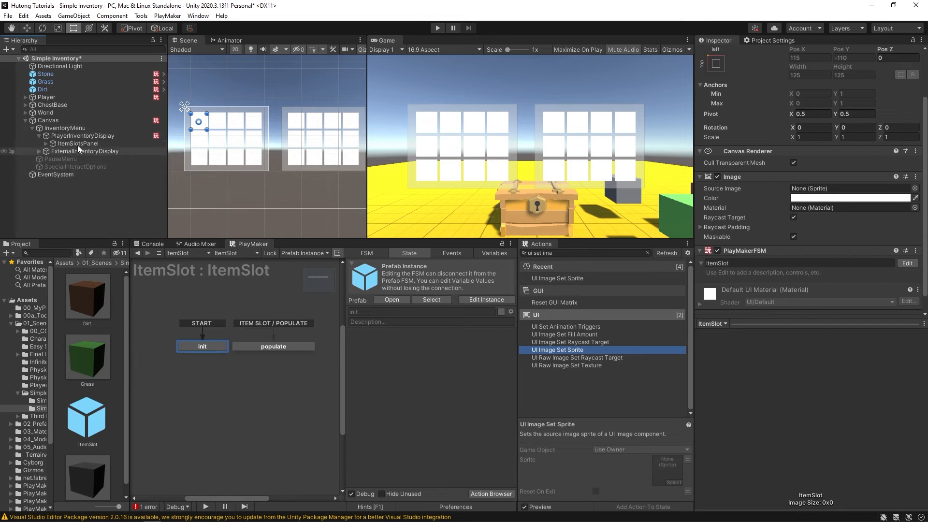
click(106, 136)
middle_drag(195, 334, 197, 314)
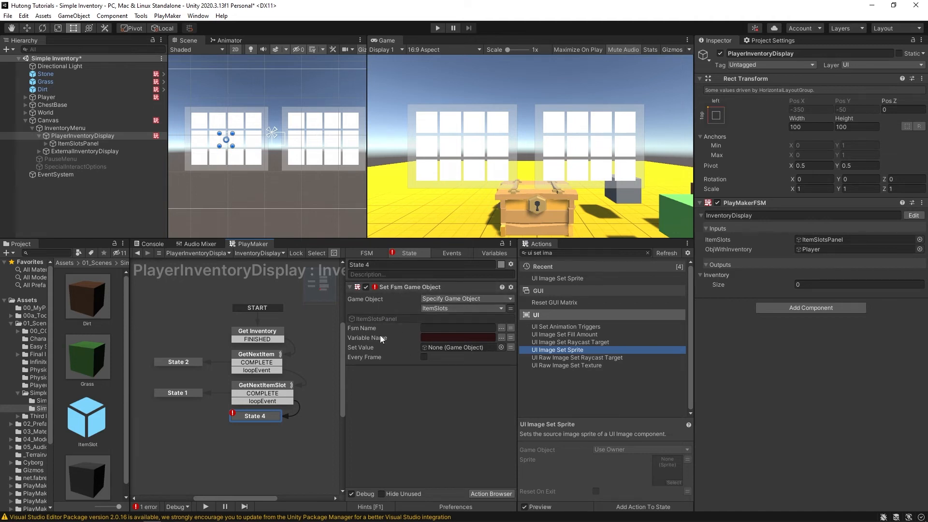
click(474, 308)
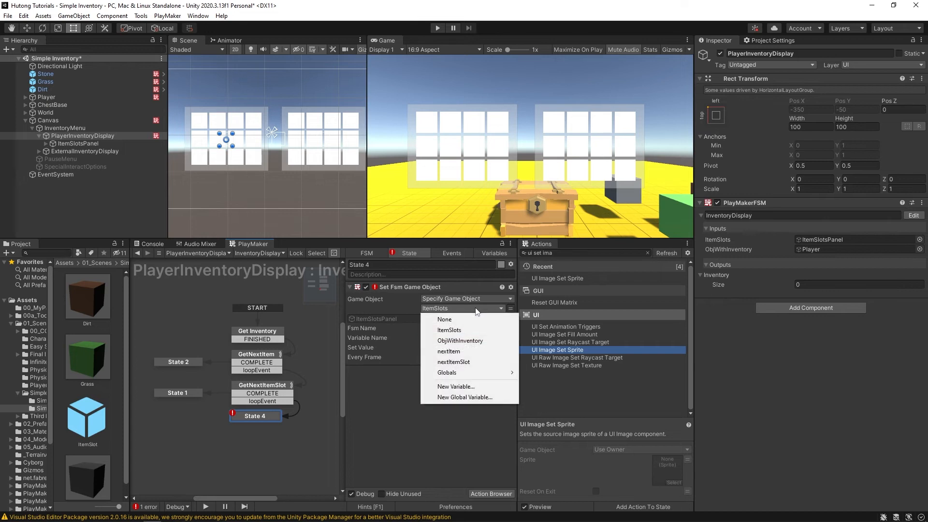
click(474, 363)
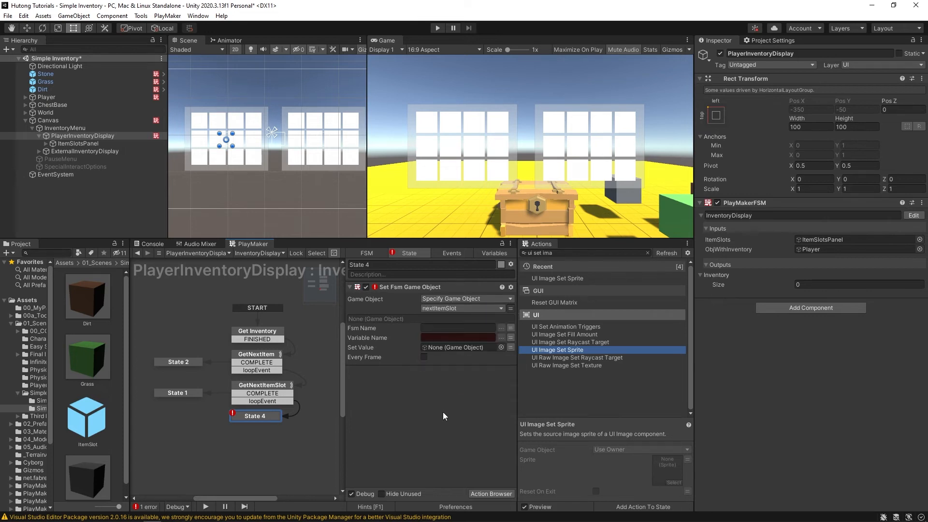
drag(34, 247, 138, 248)
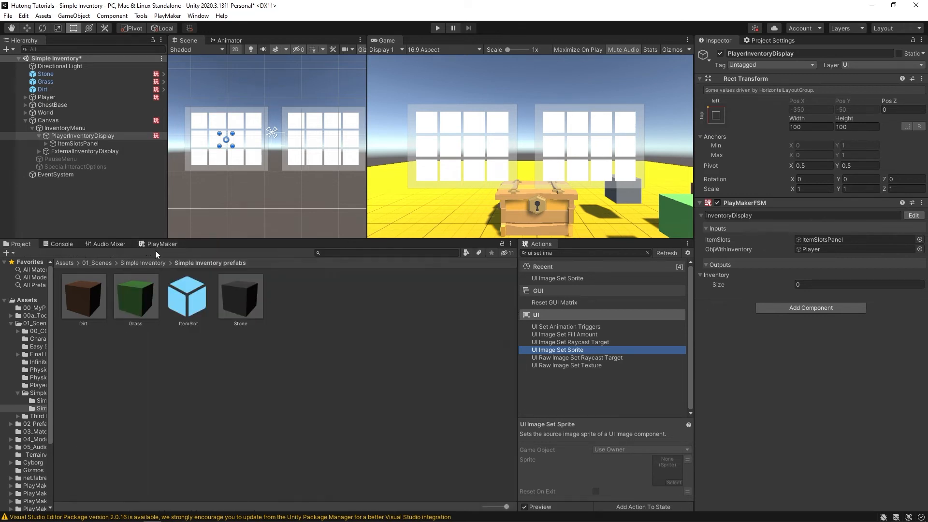
click(157, 245)
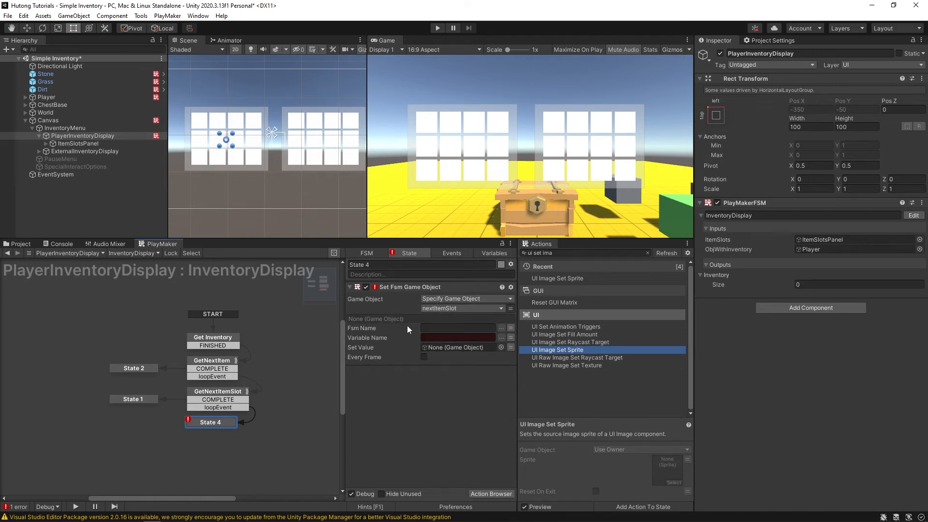
- Using the ItemSlot object, choose FSM ItemSlot, variable itemObj, and set value nextItem
click(511, 308)
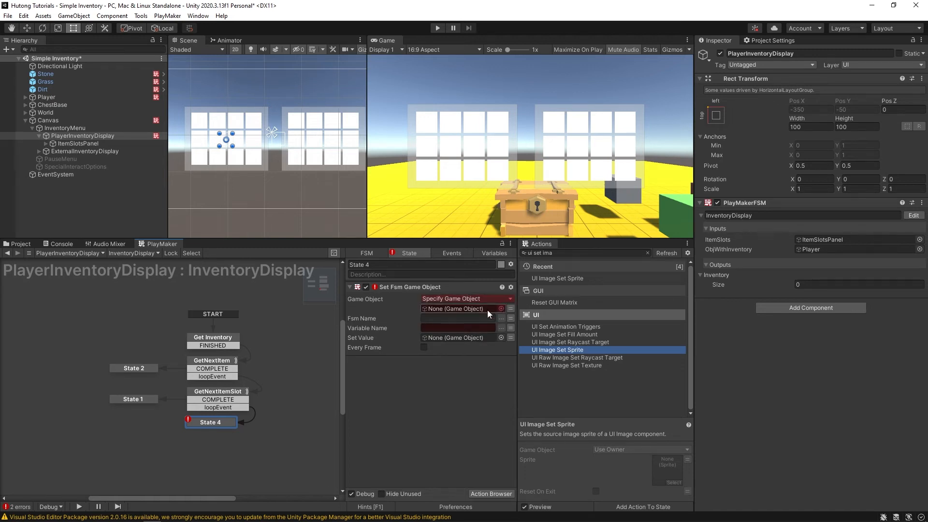
click(46, 144)
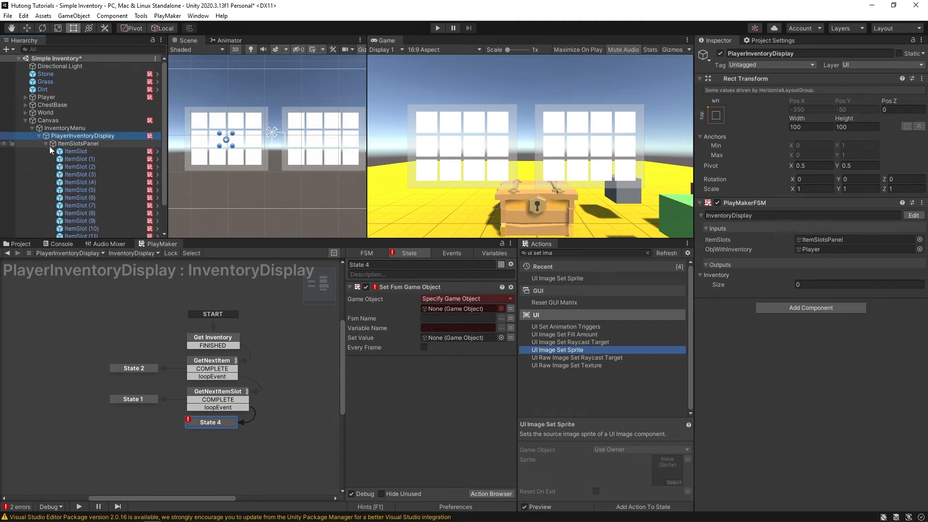
drag(68, 151, 451, 308)
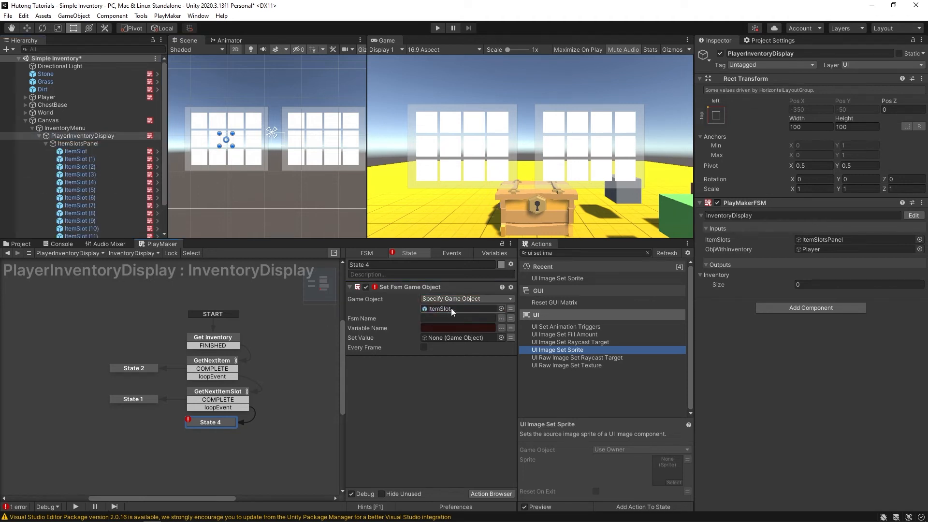
click(502, 318)
click(542, 321)
click(501, 328)
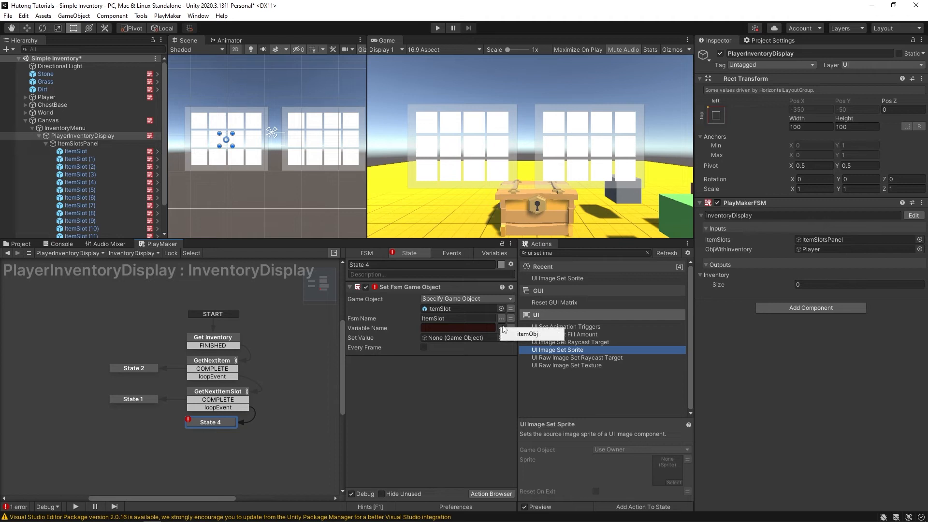
click(539, 333)
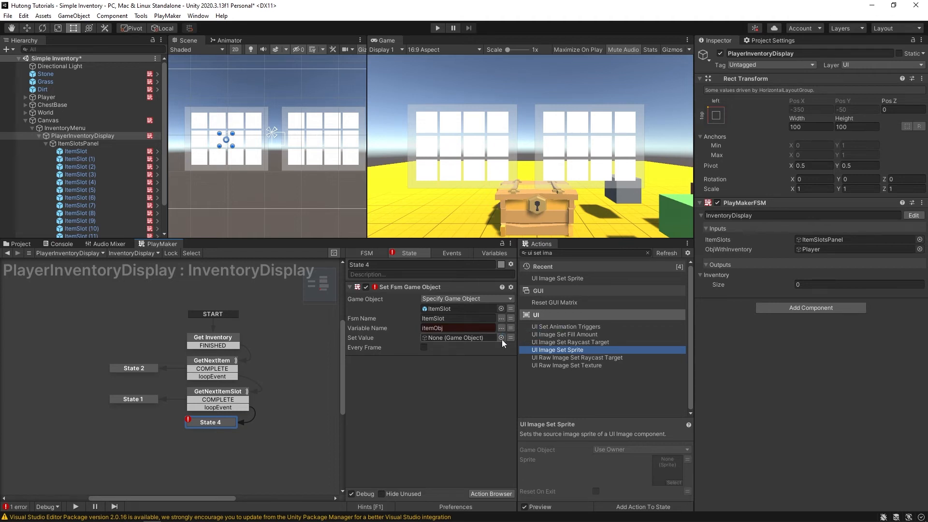
click(511, 337)
click(491, 337)
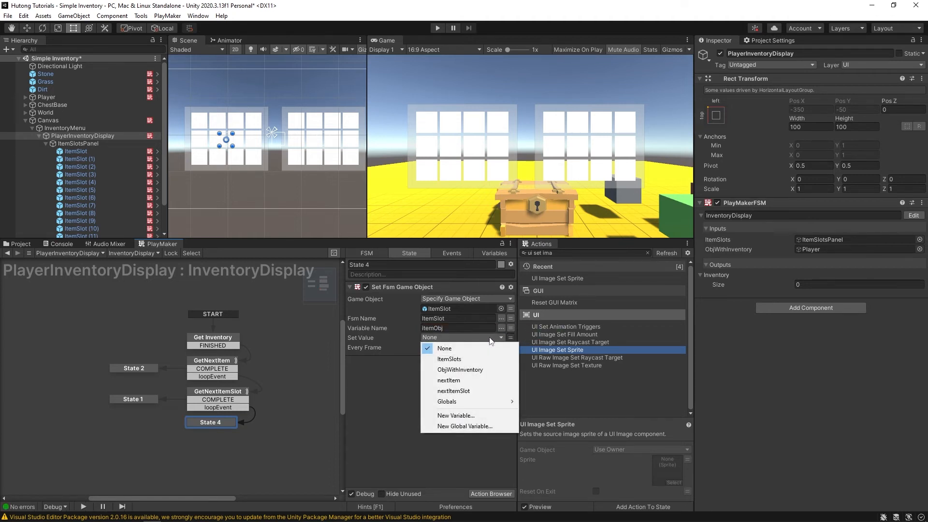
click(445, 380)
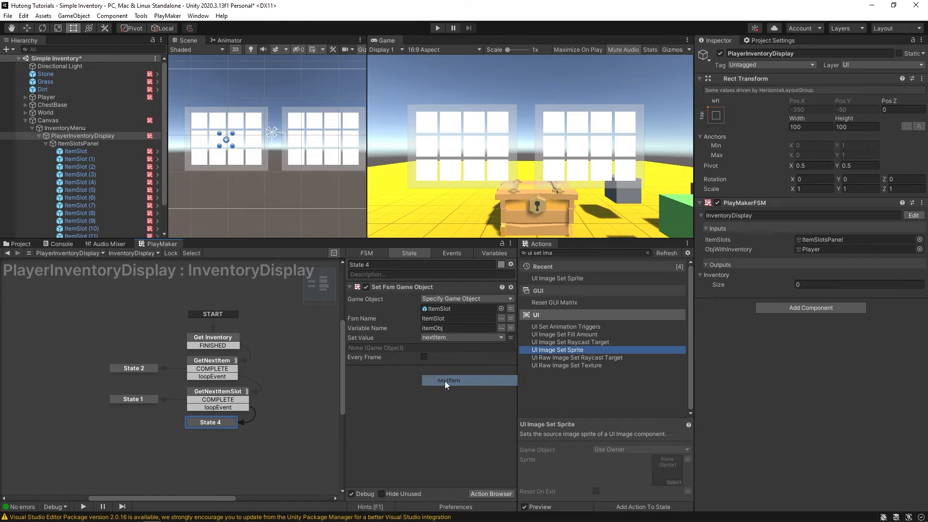
- Point the target back to the nextItemSlot variable, save, and add a FINISHED transition
click(510, 308)
click(486, 308)
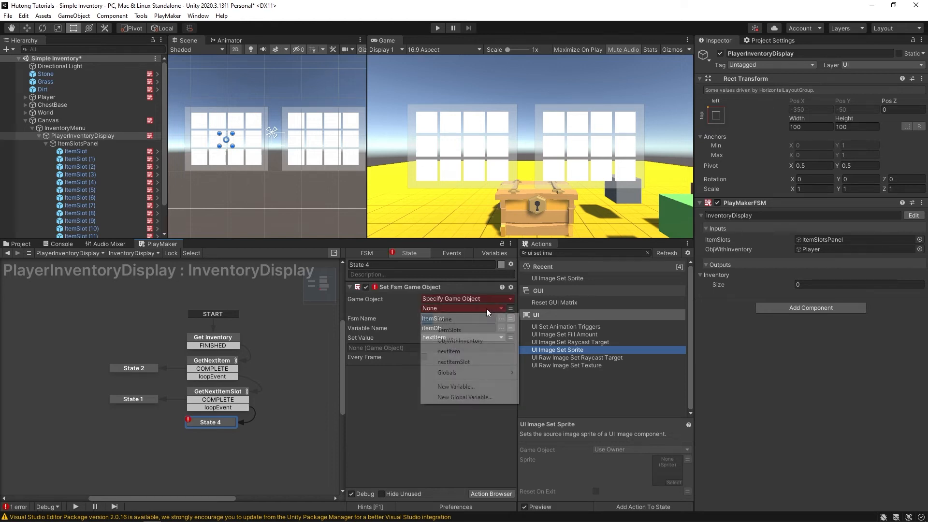
click(477, 363)
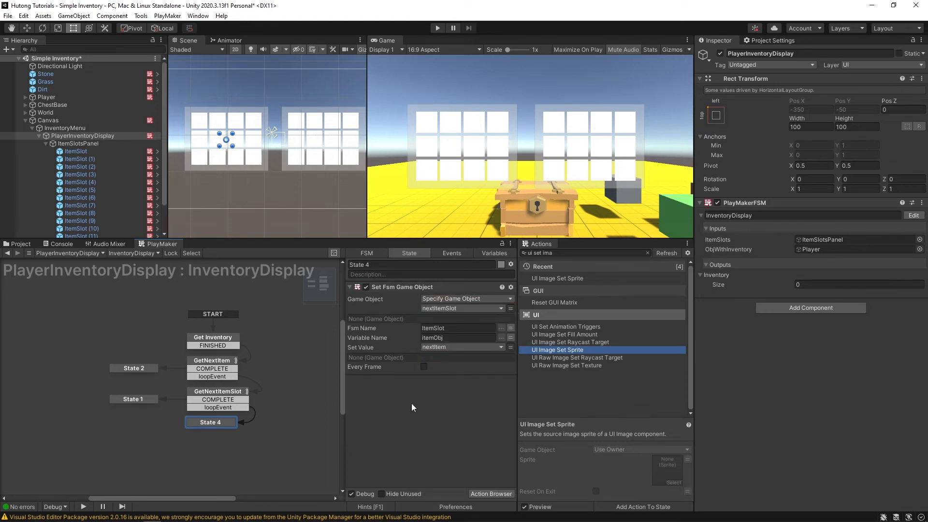
key(ctrl+s)
ctrl+click(219, 426)
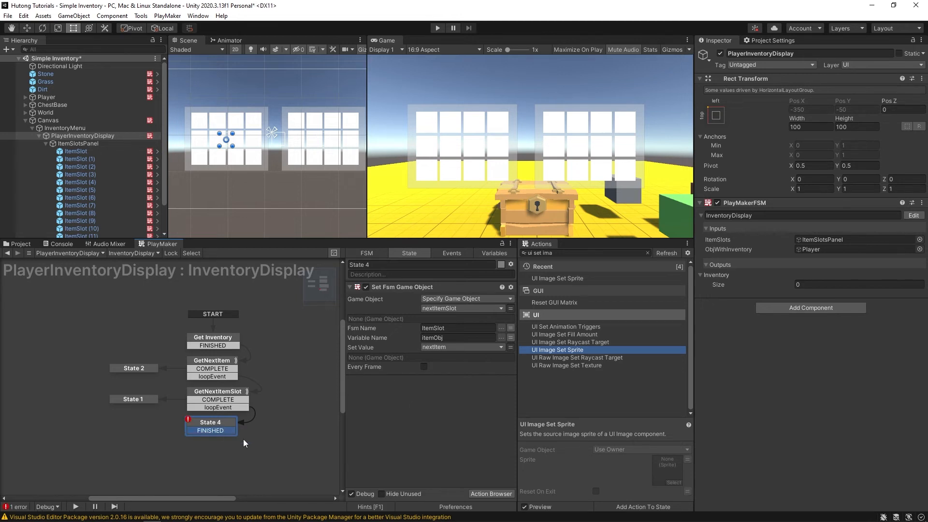
- Loop FINISHED to GetNextItem, add a Send Event action, and rename State 4 'Populate itemSlot'
mouse_move(230, 433)
mouse_down()
mouse_move(273, 419)
mouse_move(267, 353)
mouse_move(221, 366)
mouse_up()
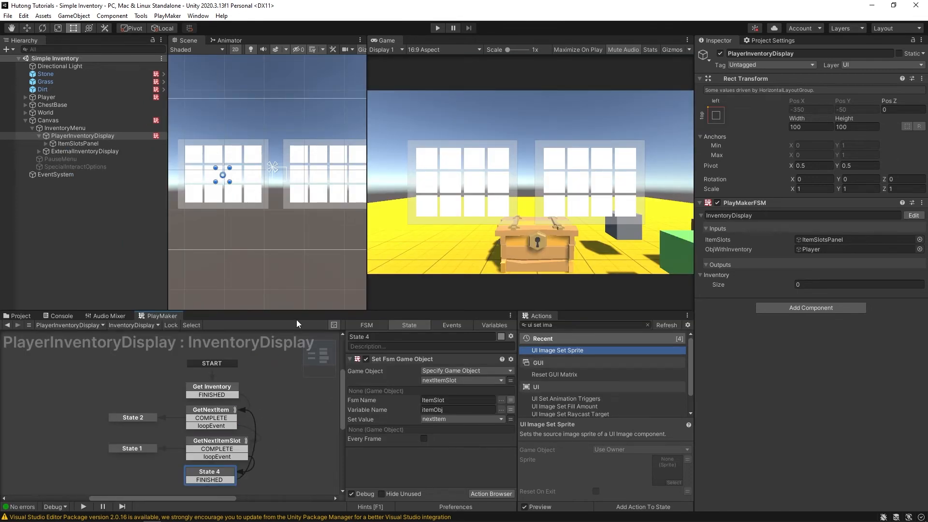
drag(289, 312, 290, 256)
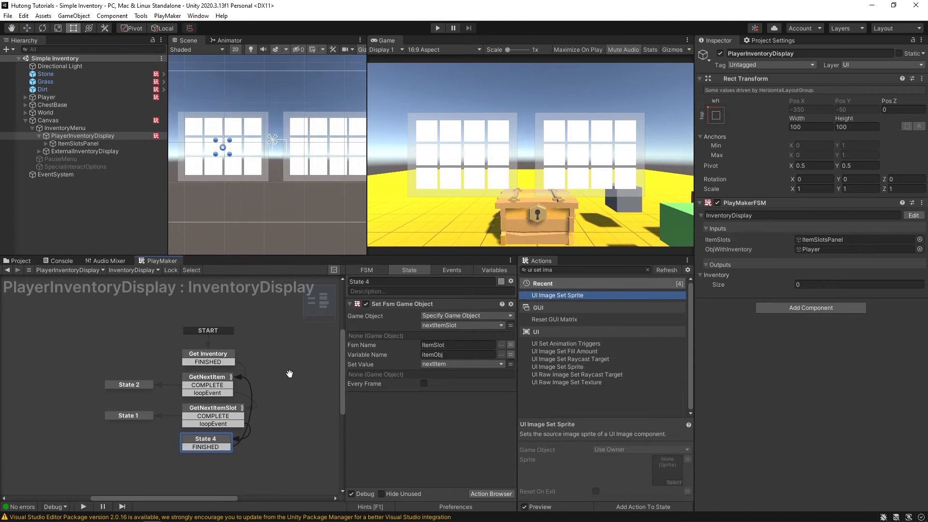
key(ctrl+a)
text(send eve)
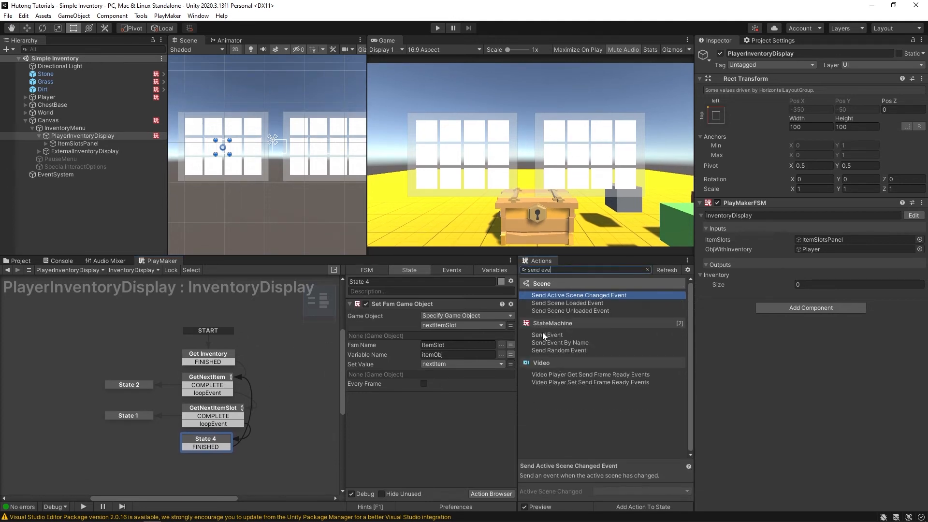
drag(542, 334, 378, 421)
click(382, 281)
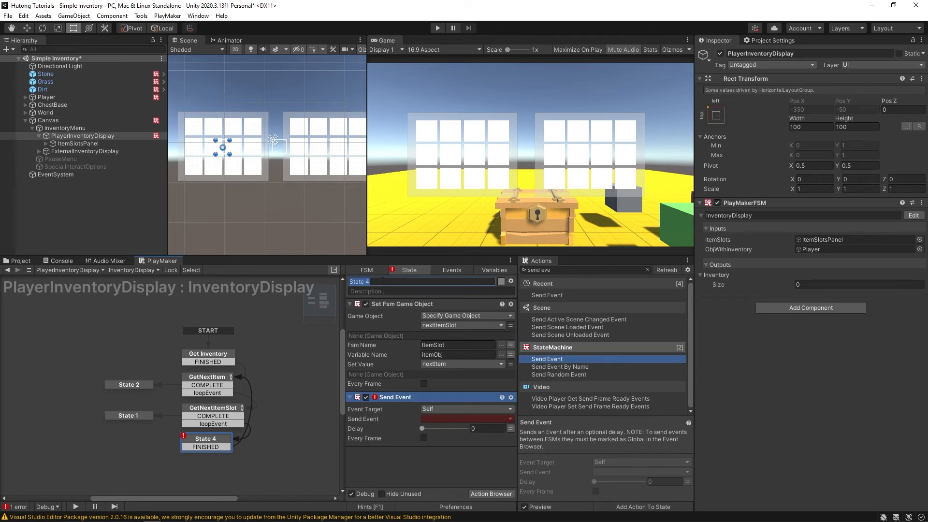
text(Populate itemSlot)
key(Return)
- Make Send Event target ItemSlot's ItemSlot FSM with event ITEM SLOT / POPULATE
click(439, 409)
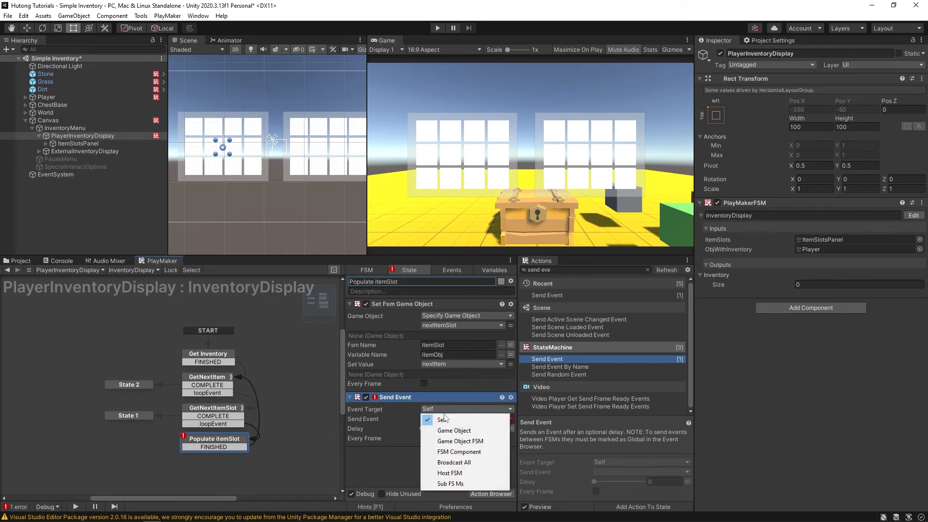
click(441, 441)
click(443, 418)
click(441, 440)
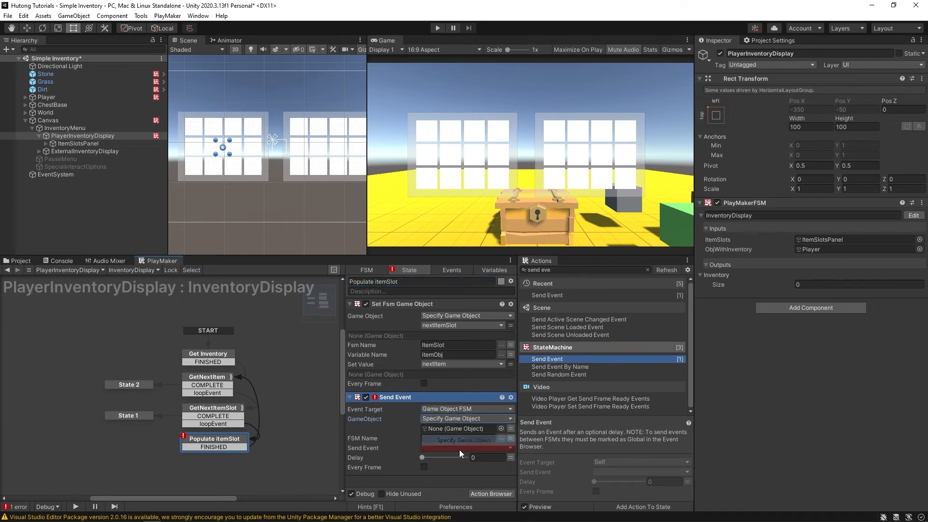
click(47, 144)
drag(59, 152, 435, 428)
click(500, 436)
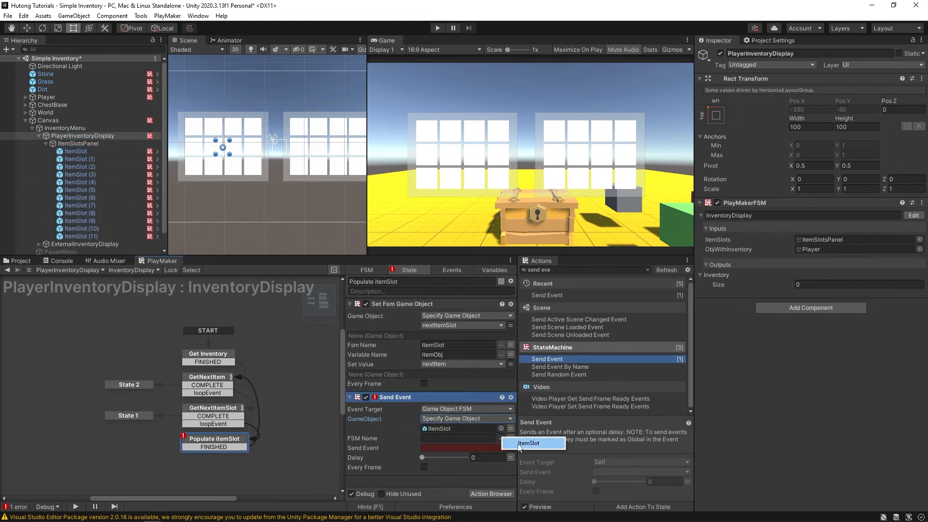
click(544, 444)
click(446, 448)
mouse_move(464, 470)
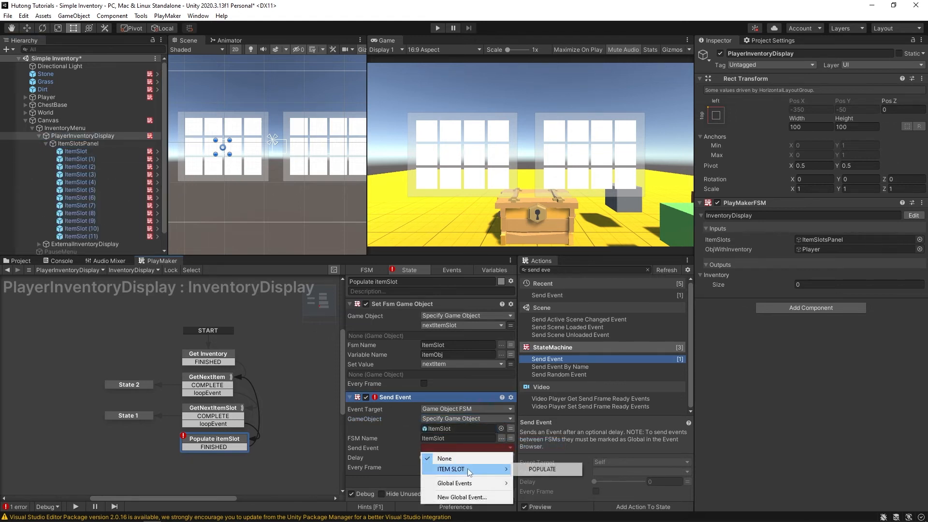
click(541, 469)
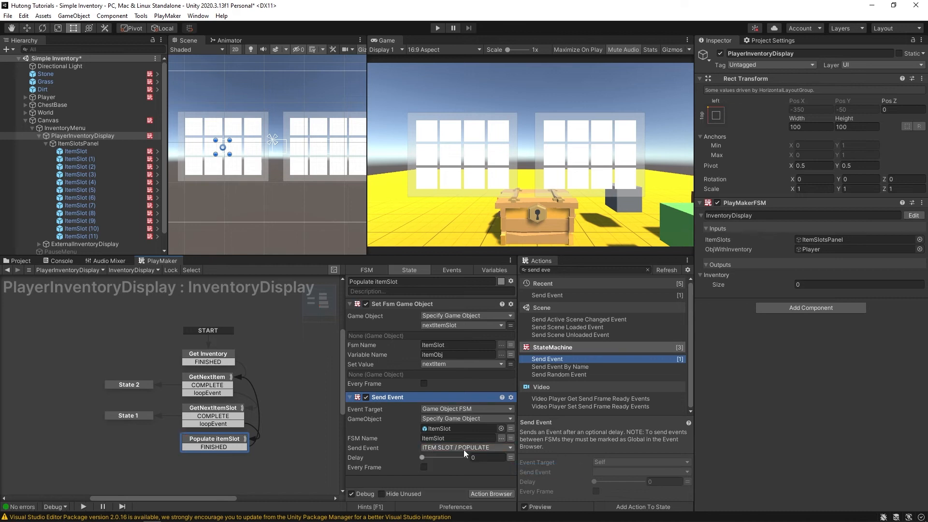
- Switch the event target to the nextItemSlot variable and save the scene
click(511, 428)
click(453, 389)
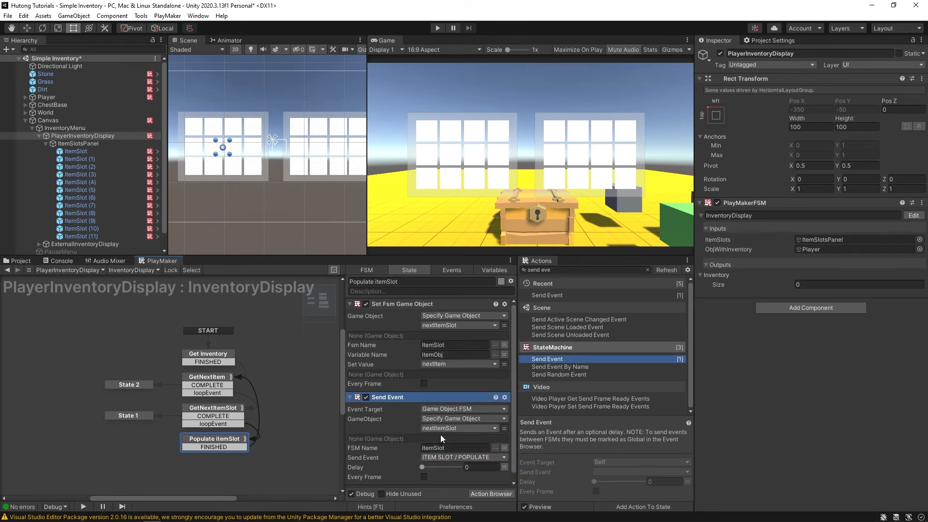
scroll(412, 439, down, 2)
scroll(404, 410, up, 2)
scroll(403, 461, down, 2)
click(429, 481)
key(ctrl+s)
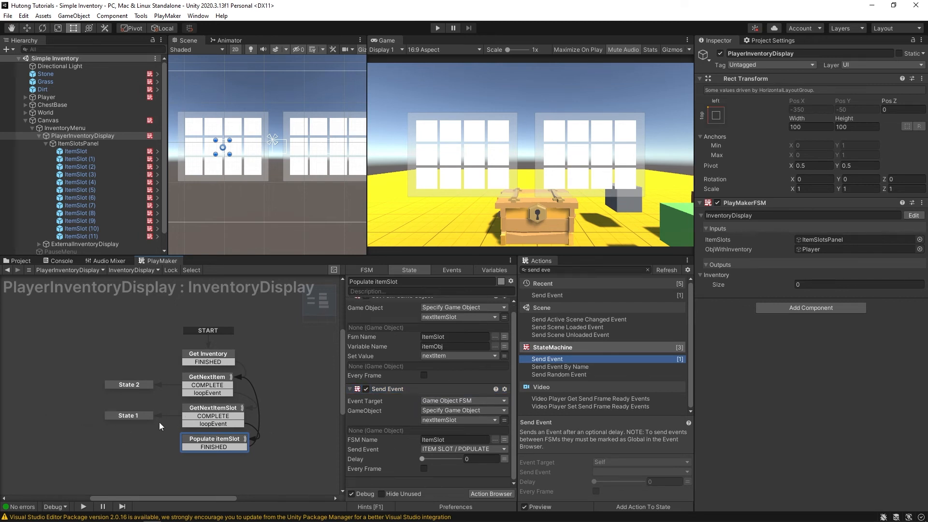
click(131, 416)
scroll(188, 392, up, 2)
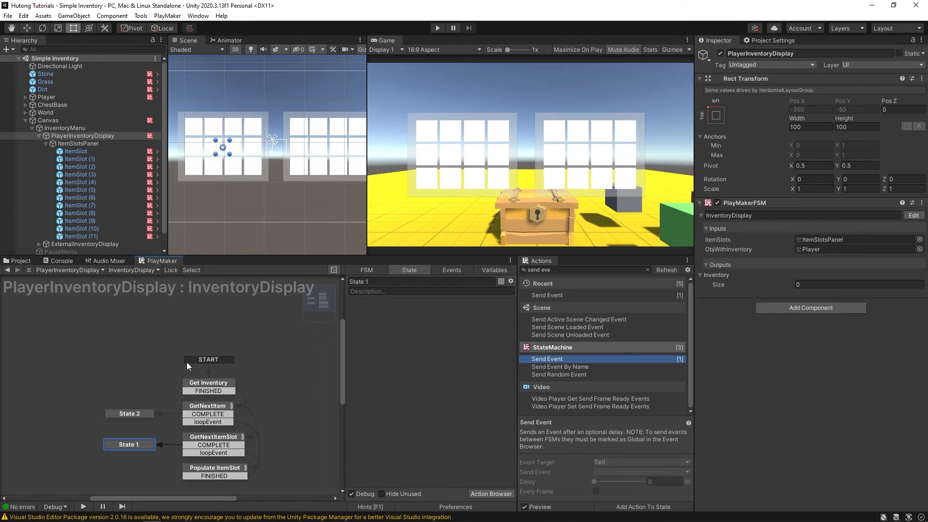
- Add a new start state named init just below START
right_click(240, 327)
click(259, 331)
right_click(266, 333)
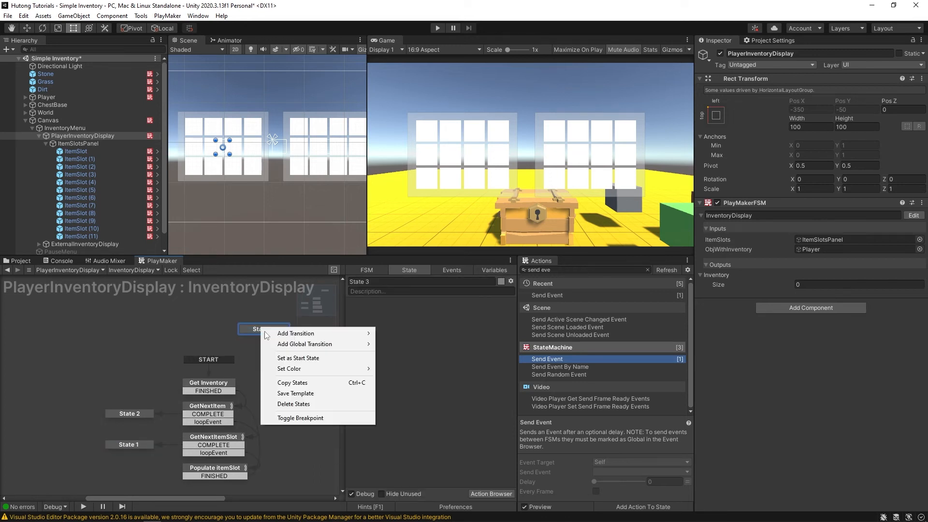
click(298, 358)
drag(255, 335, 204, 352)
click(387, 279)
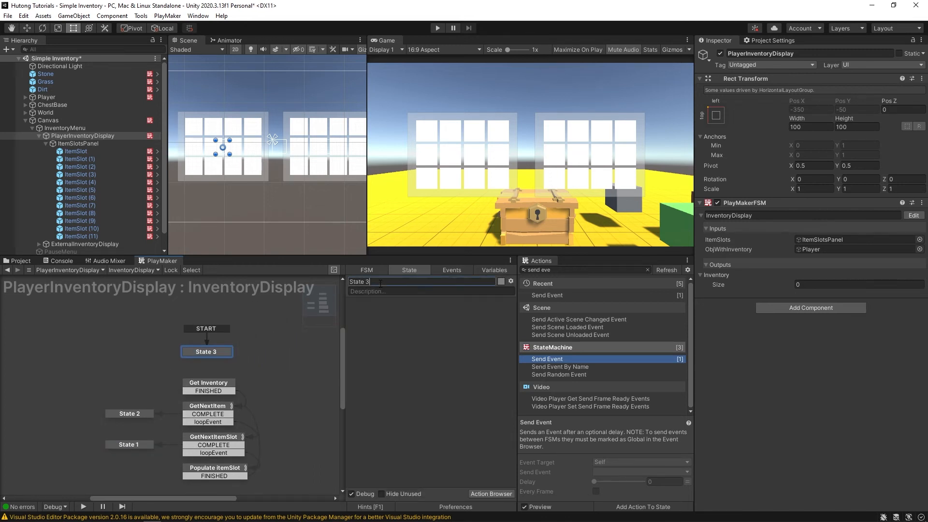
text(init)
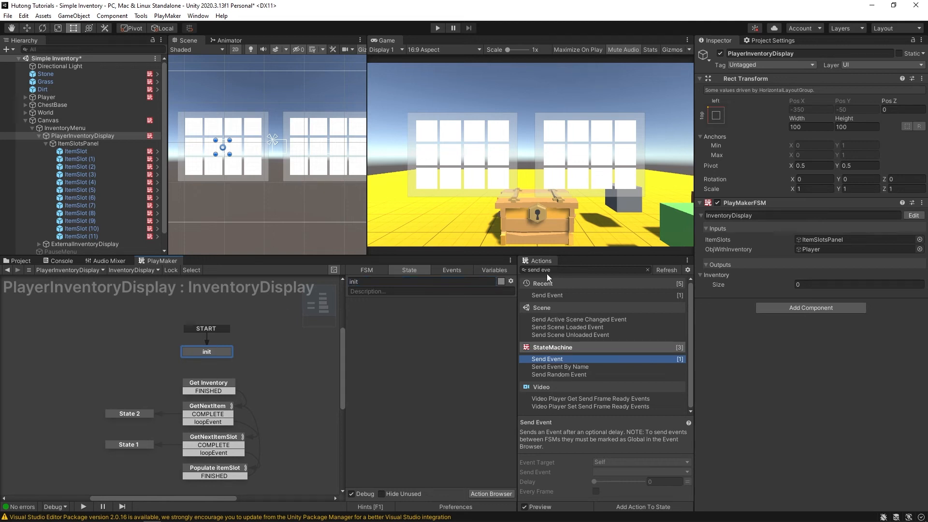
- Give init a Set Bool Value action setting resetFlag_inventory to true
click(561, 269)
text(set bool)
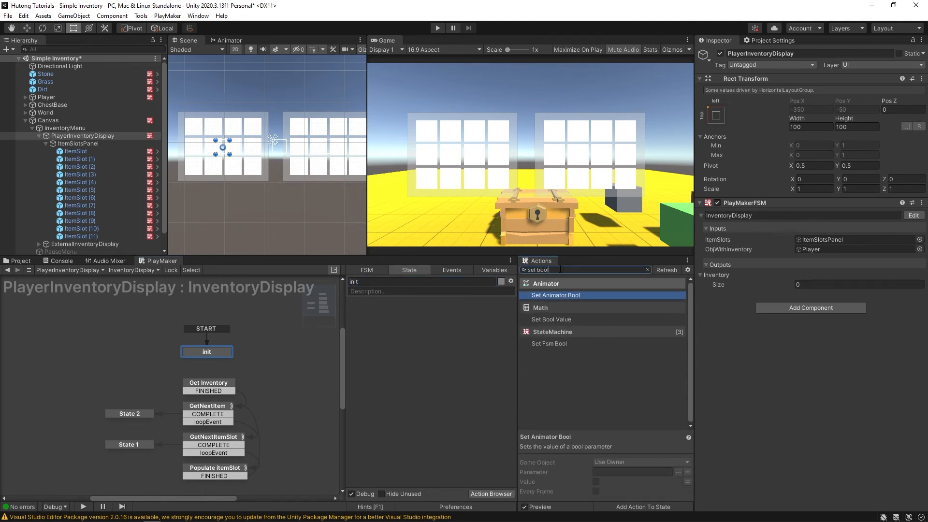
double_click(556, 320)
click(442, 316)
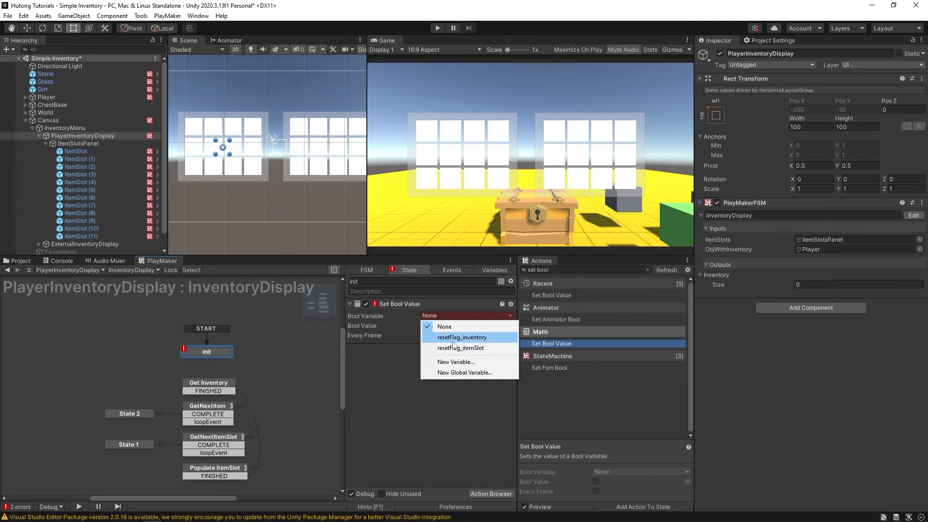
click(460, 337)
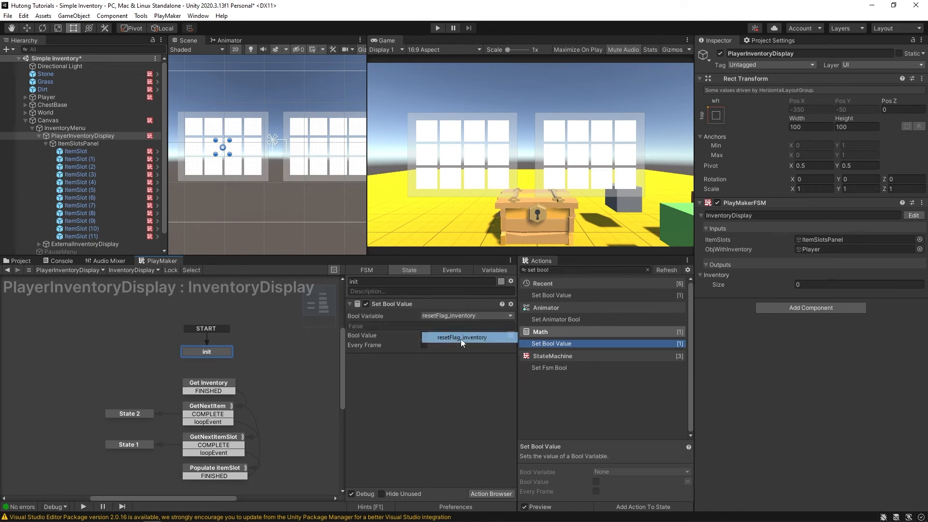
click(424, 335)
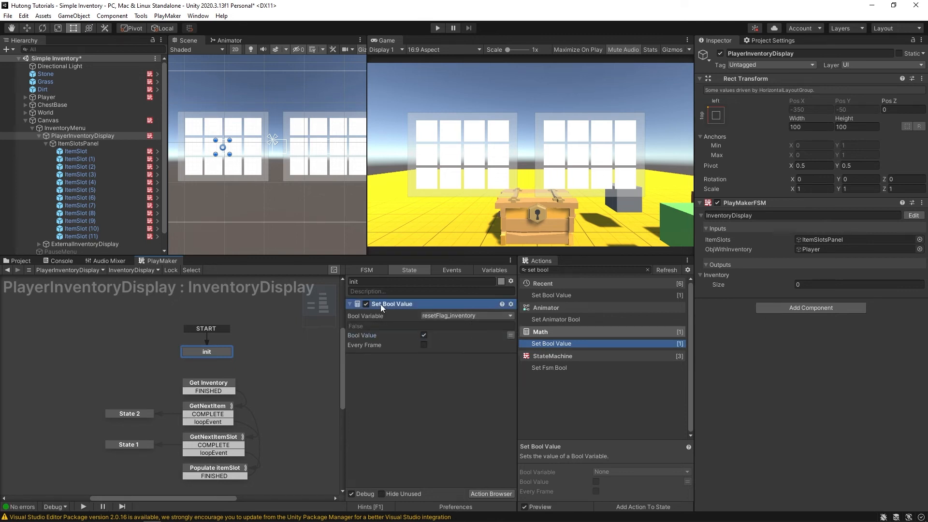
- Duplicate it for resetFlag_itemSlot and connect init's FINISHED transition to Get Inventory
key(ctrl+d)
click(430, 370)
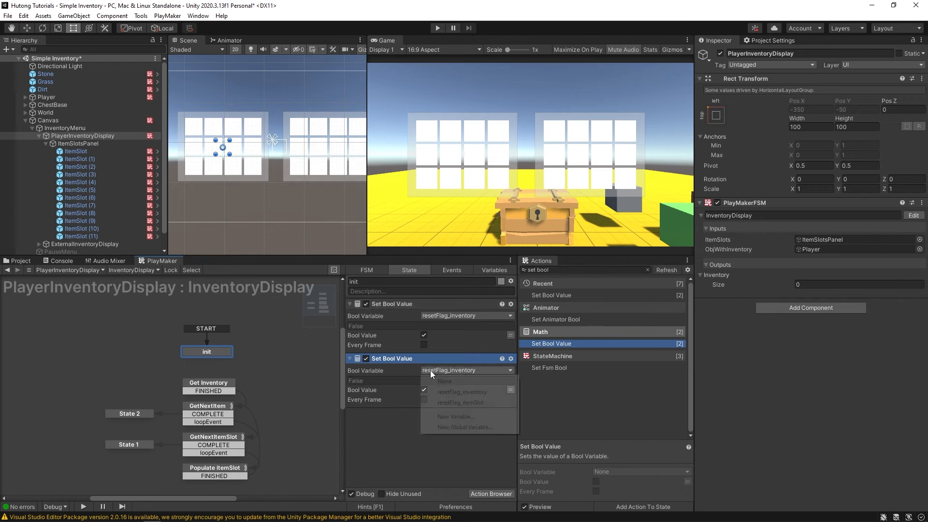
click(458, 401)
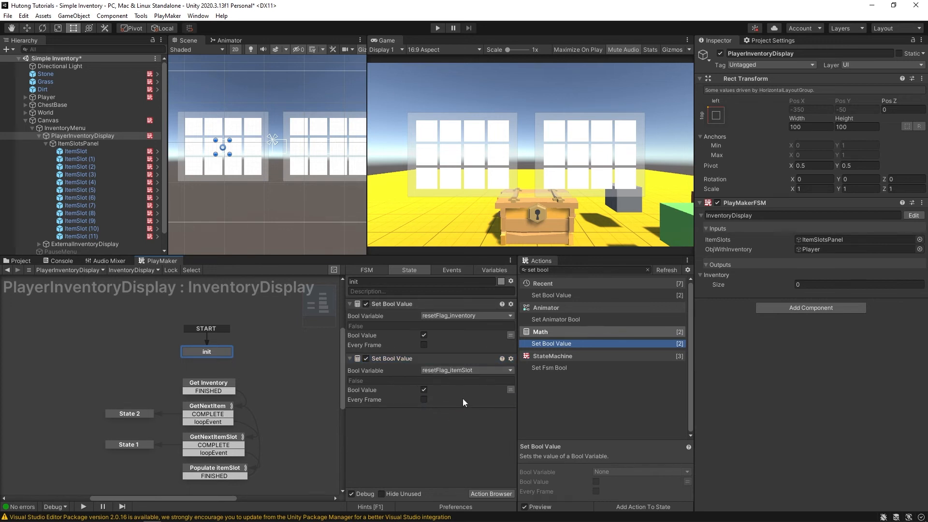
ctrl+click(201, 356)
drag(207, 361, 216, 383)
click(199, 354)
- Review the reset flags in GetNextItem, GetNextItemSlot and init, then enter play mode
click(211, 409)
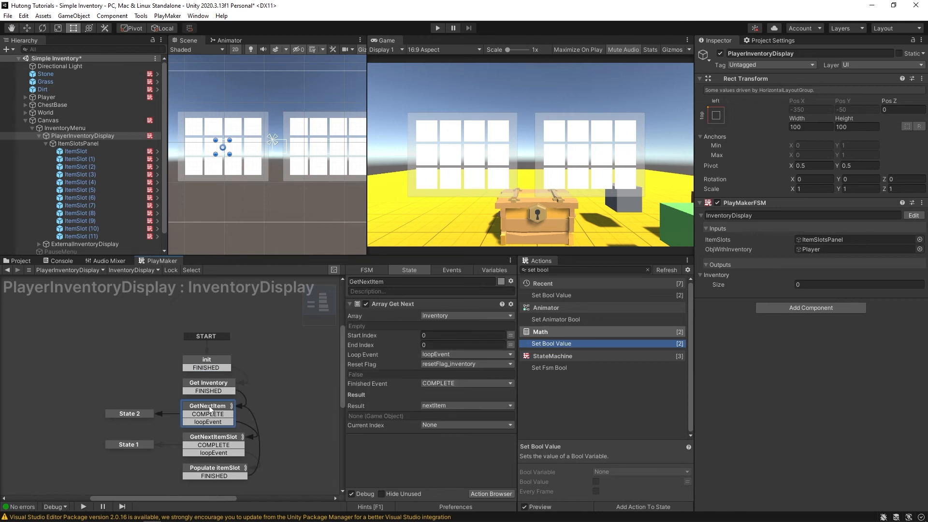
click(223, 439)
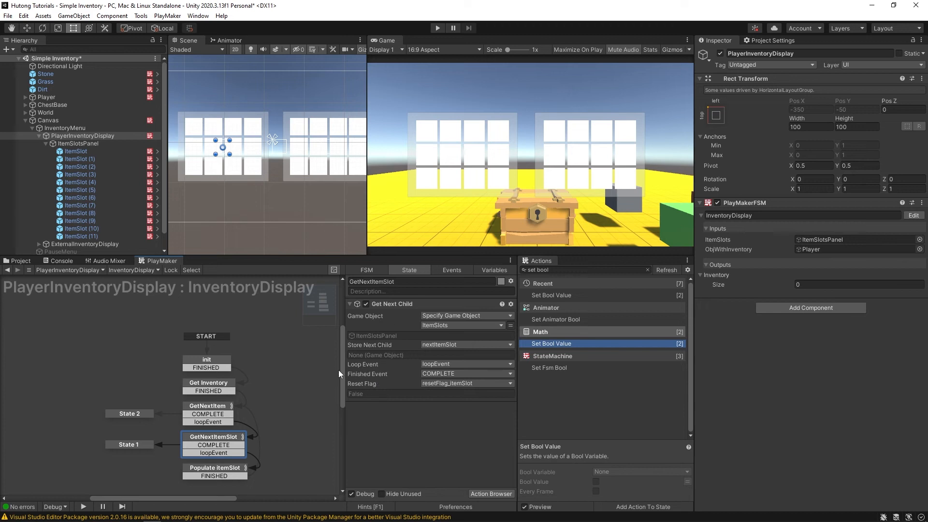
click(204, 363)
click(202, 445)
click(205, 363)
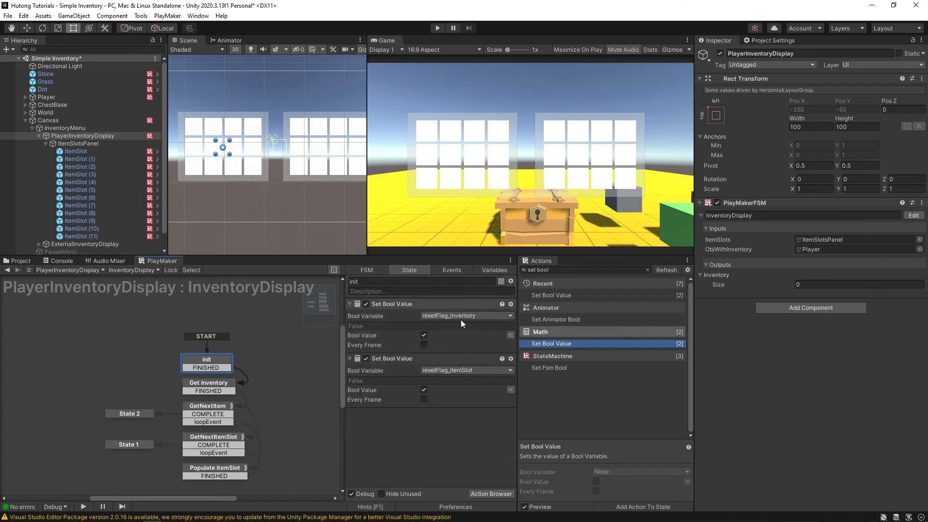
click(402, 306)
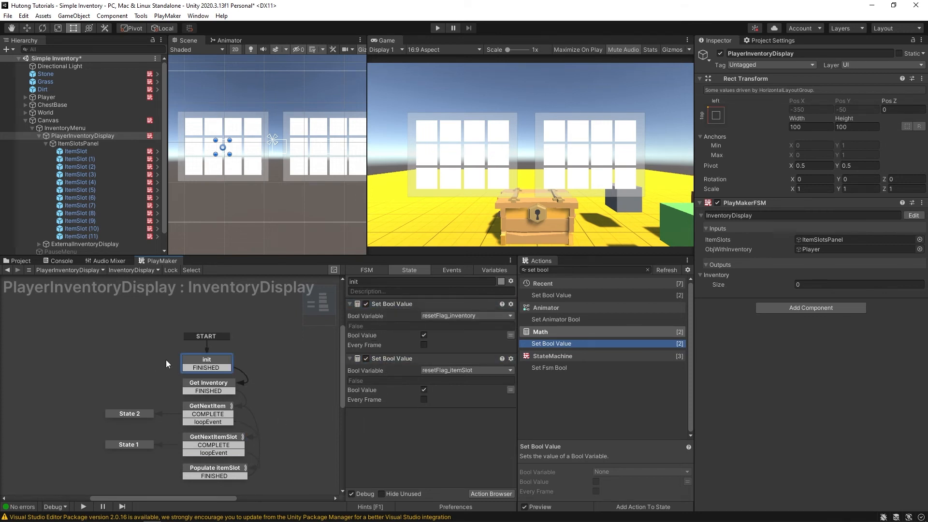
key(ctrl+p)
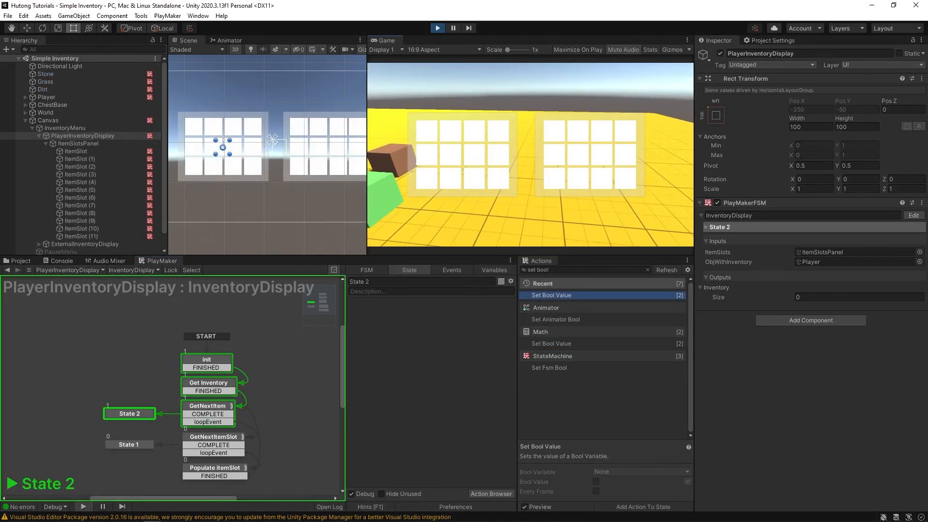
- Walk past the cubes, toggle the inventory repeatedly, and inspect the Populate itemSlot state
key(i)
key(w)
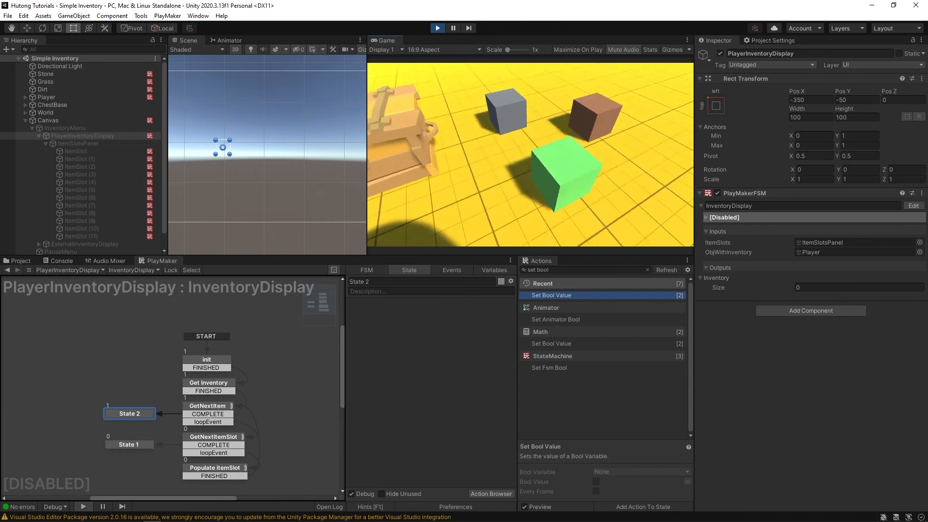
key(i)
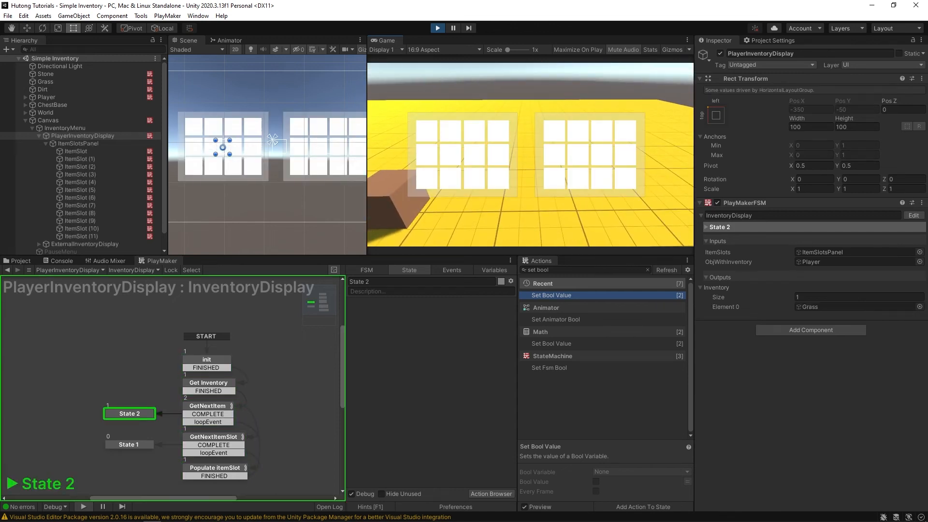
key(i)
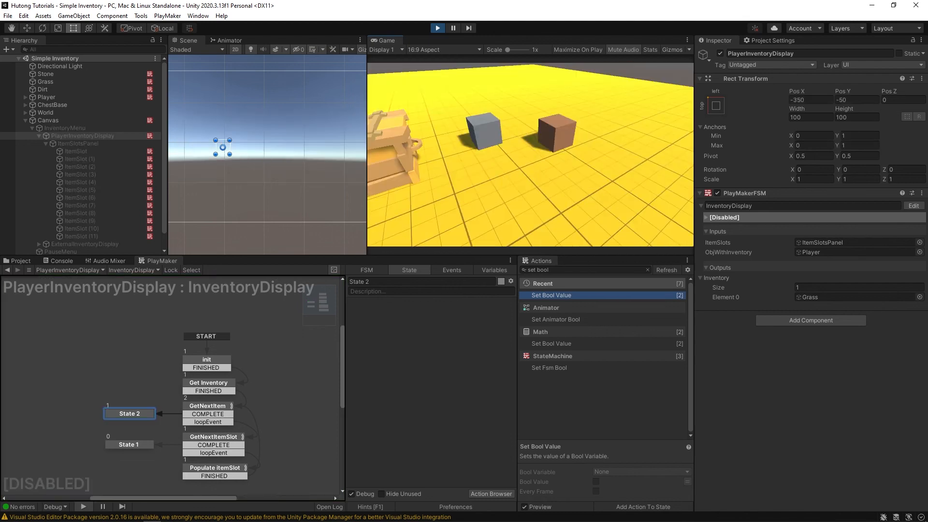
key(i)
key(i)
key(i)
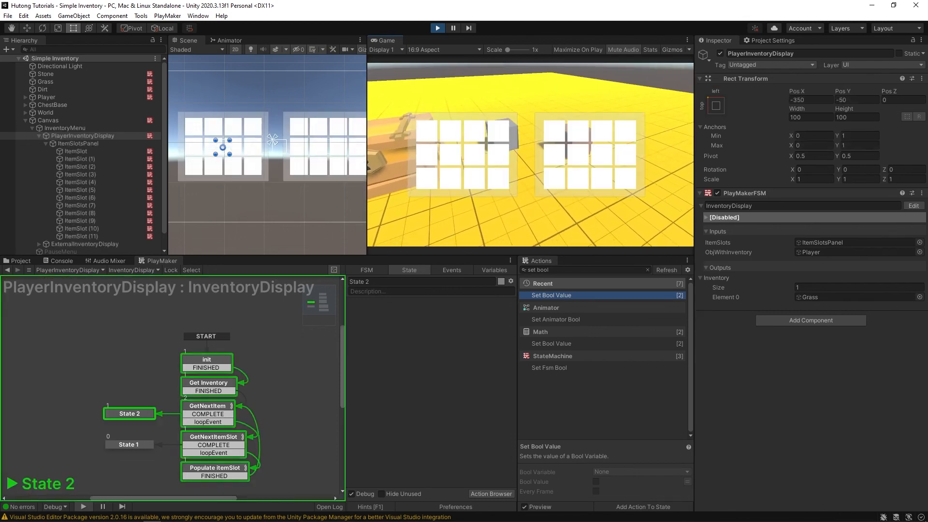
key(i)
key(i)
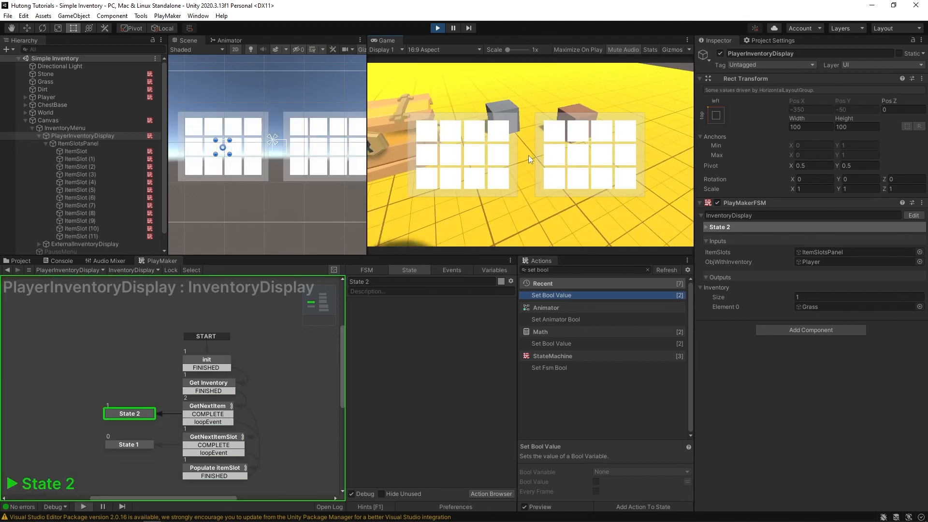
click(221, 472)
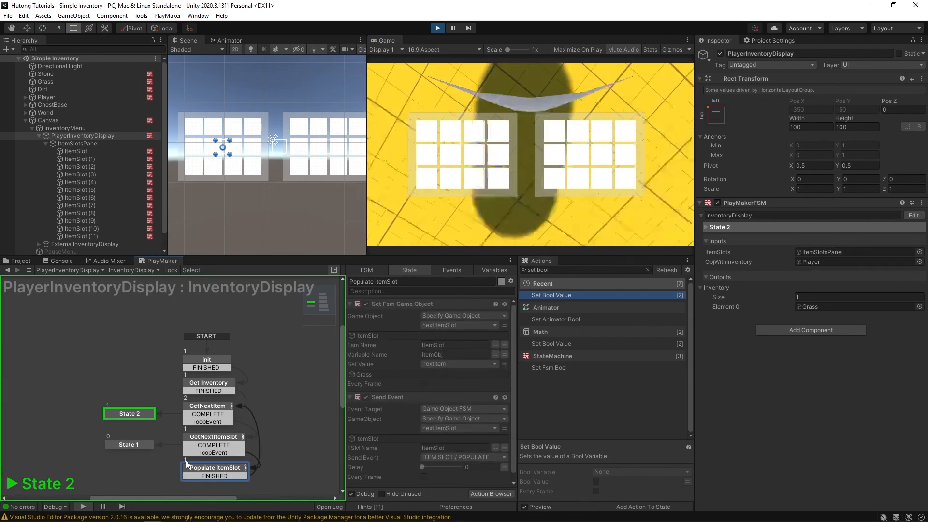
- Pause the game, select Populate itemSlot, and ping its ItemSlot target in the Hierarchy
click(453, 28)
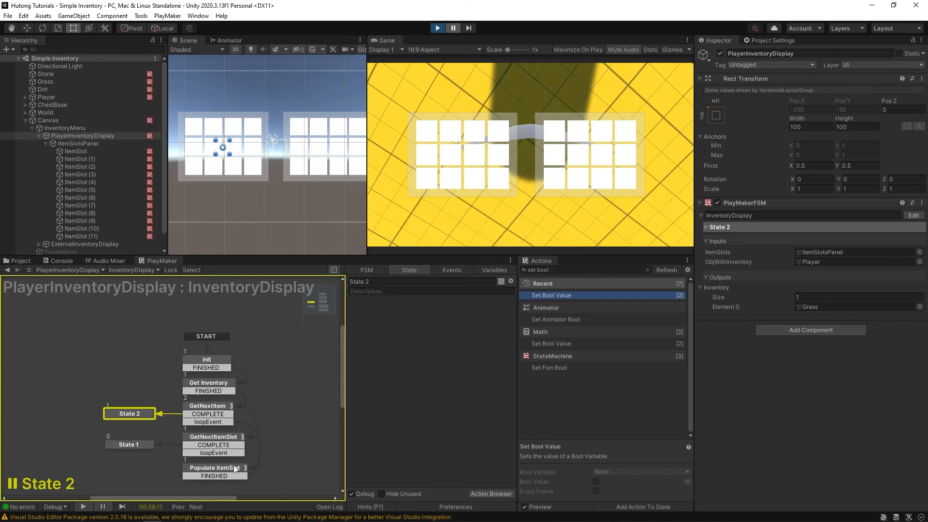
click(192, 471)
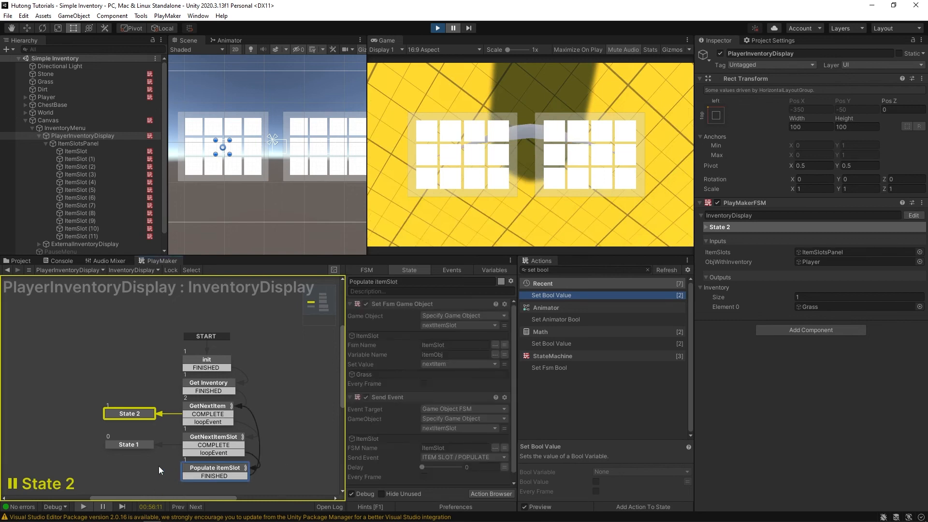
middle_drag(156, 471, 161, 417)
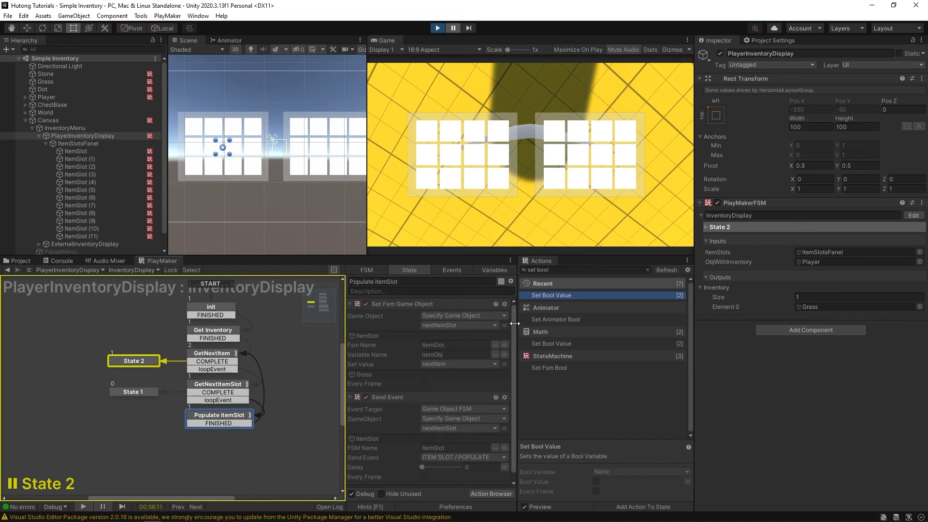
scroll(403, 419, down, 1)
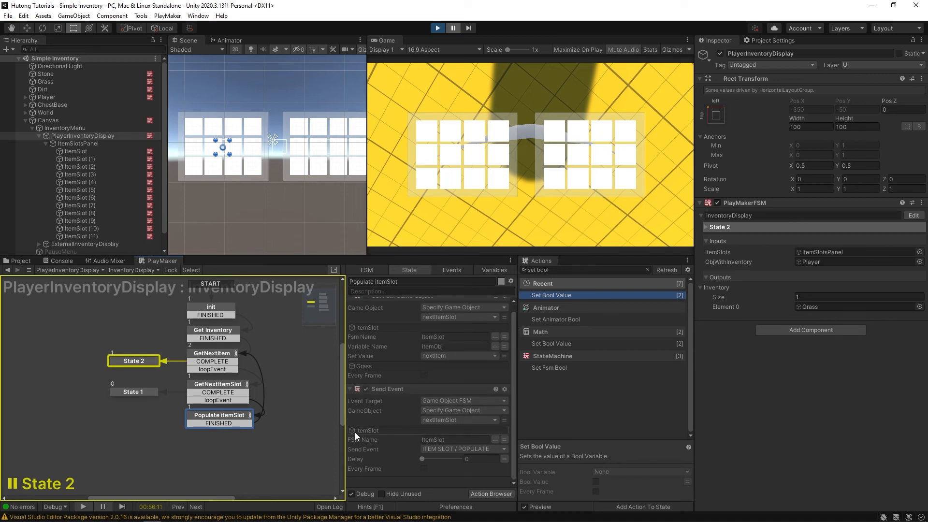
click(372, 428)
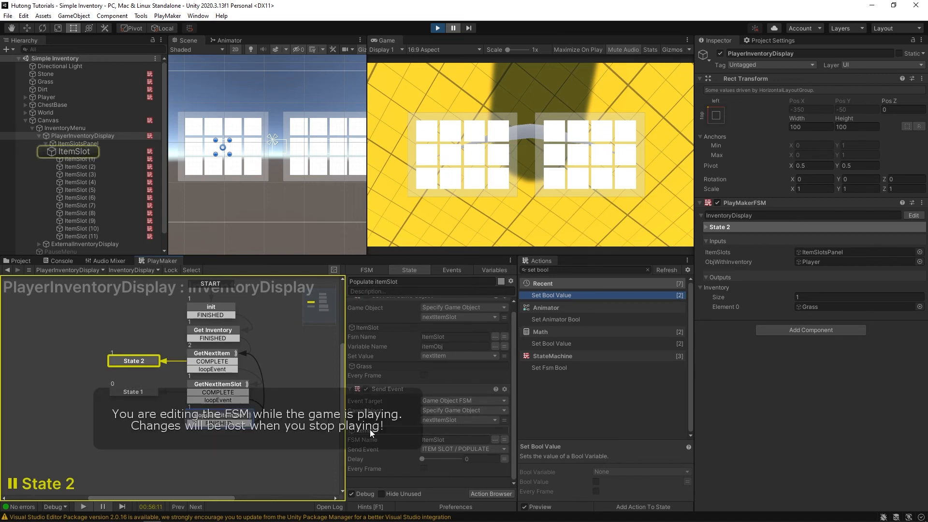
- Review ItemSlot's populate state with Get Fsm Object and UI Image Set Sprite, then stop the game
click(75, 150)
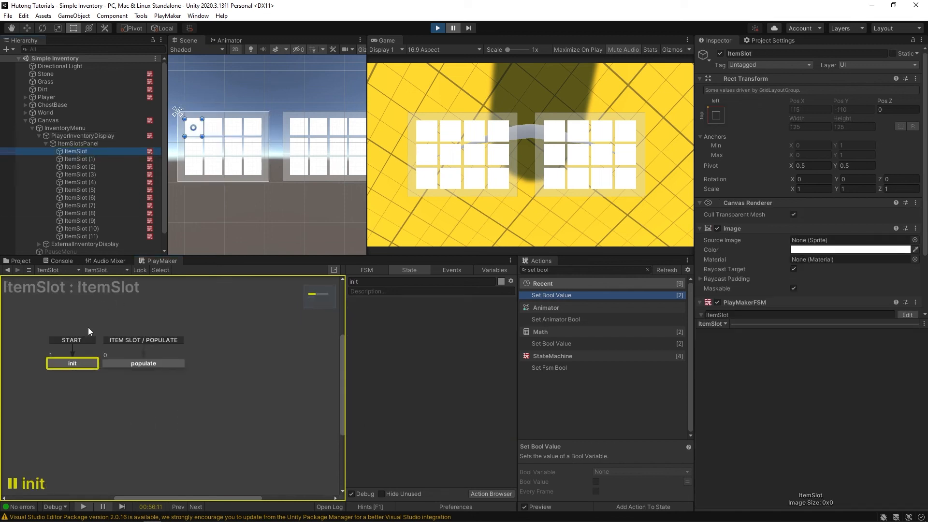
click(226, 362)
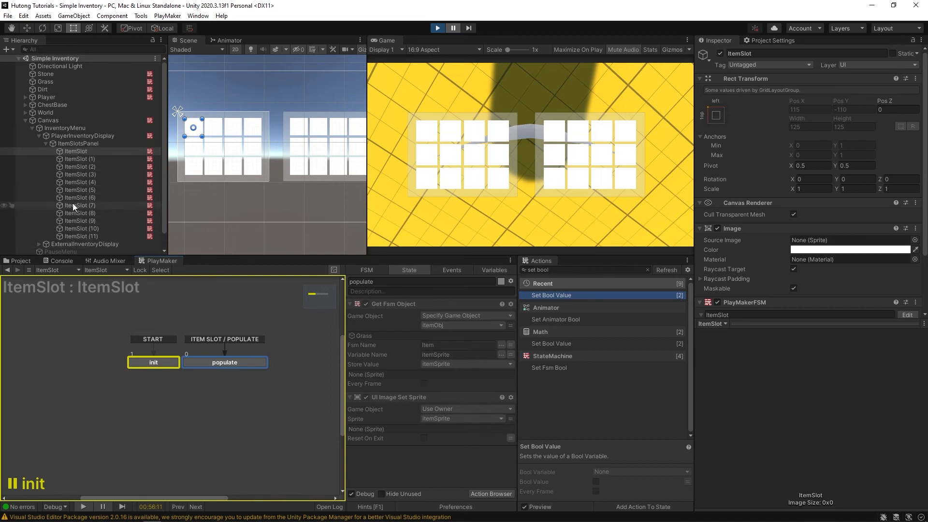
click(437, 28)
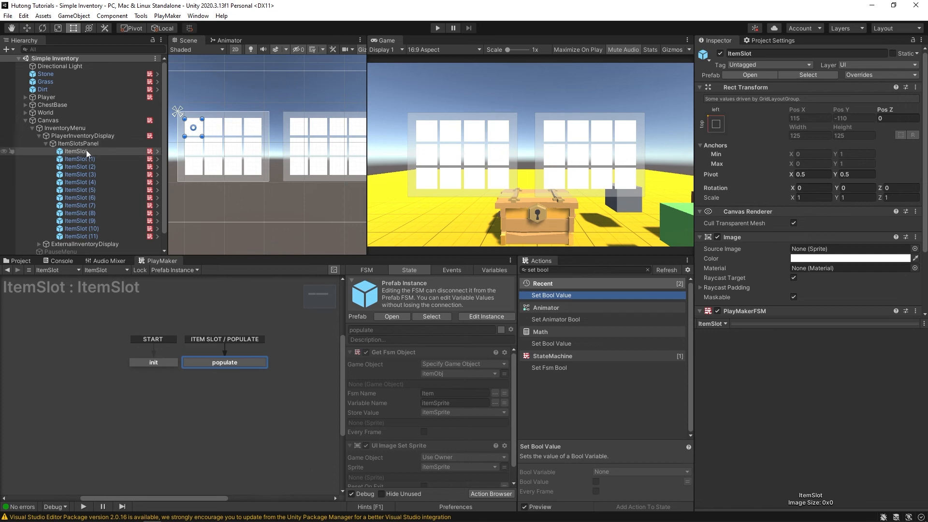
- Add a 1-second Wait action to PlayerInventoryDisplay's init state
click(95, 135)
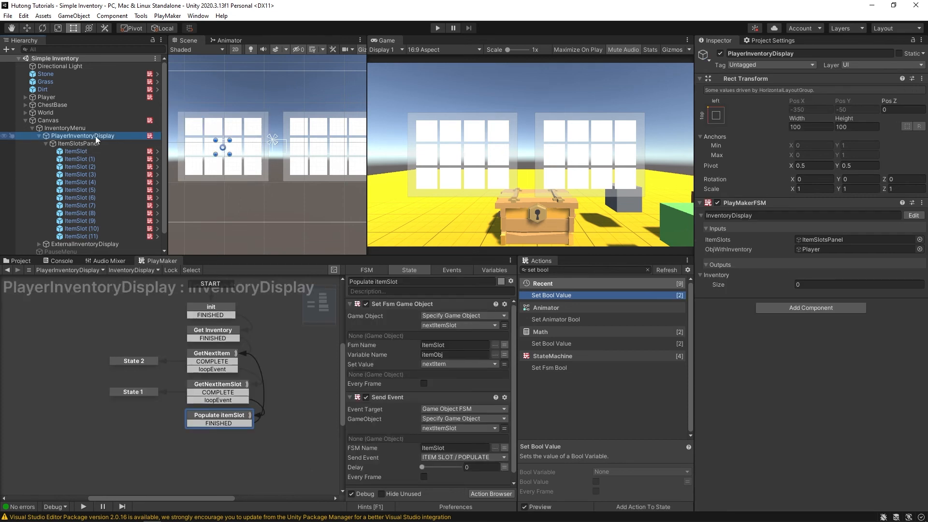
click(197, 314)
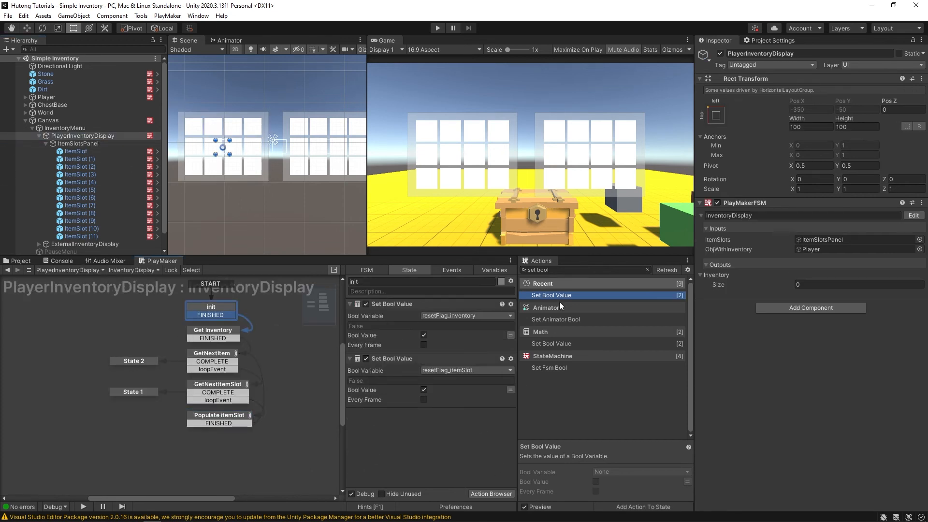
click(562, 270)
key(ctrl+a)
text(wait)
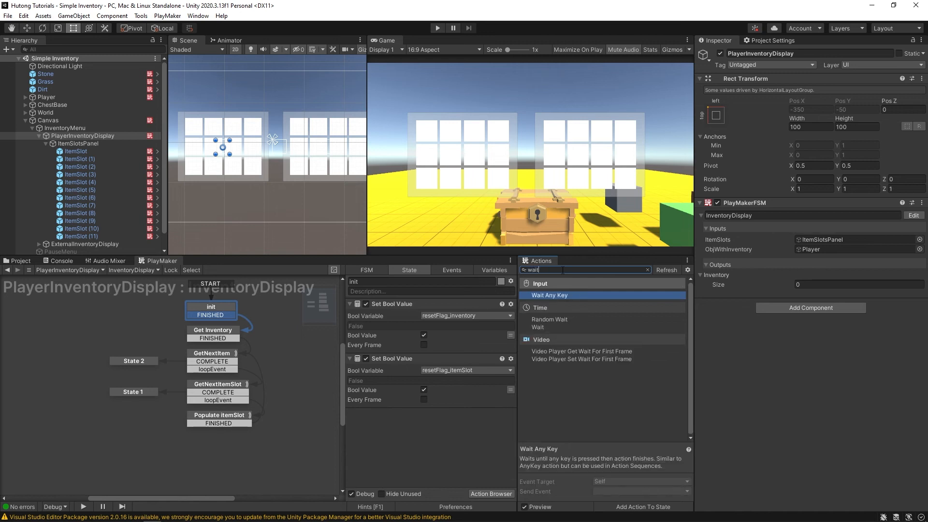
drag(535, 329, 378, 445)
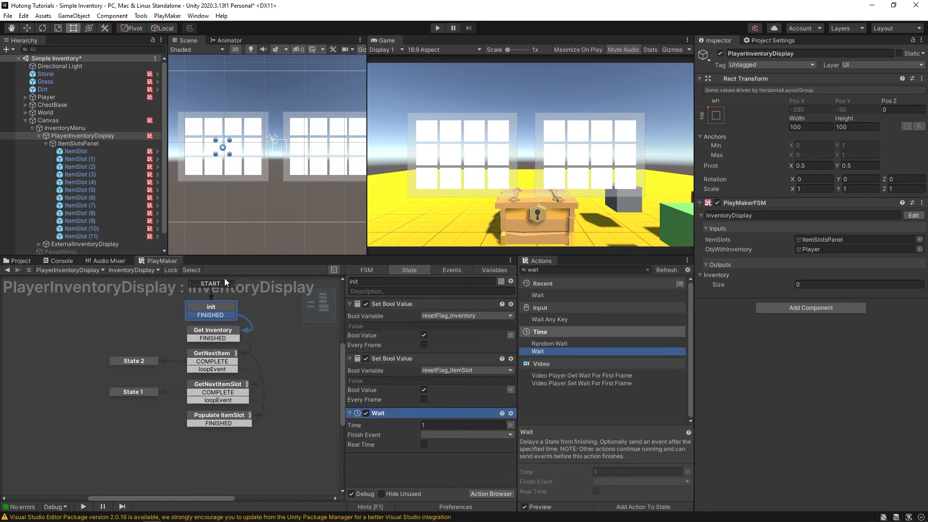
click(400, 466)
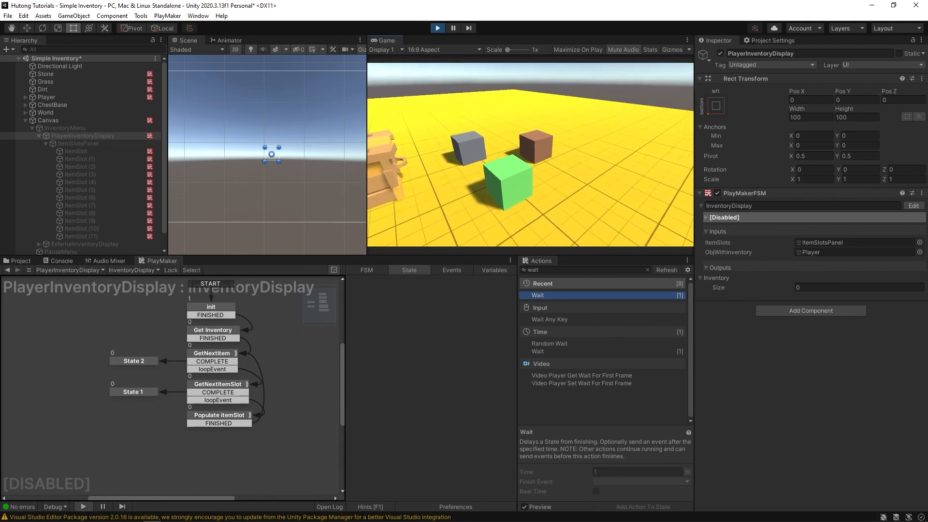
- Open the inventory in play, confirm the Grass icon fills the first slot, then stop
key(w)
key(i)
key(i)
key(i)
key(i)
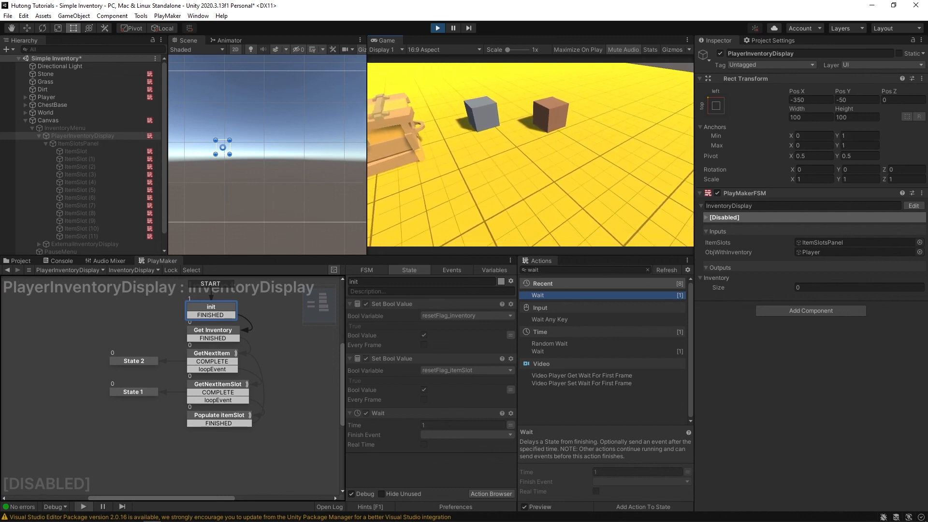
key(i)
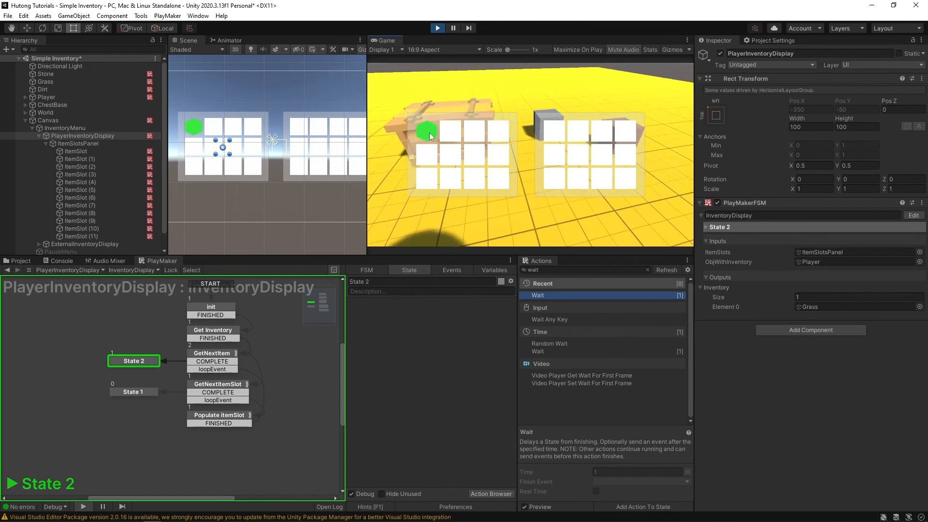
key(ctrl+p)
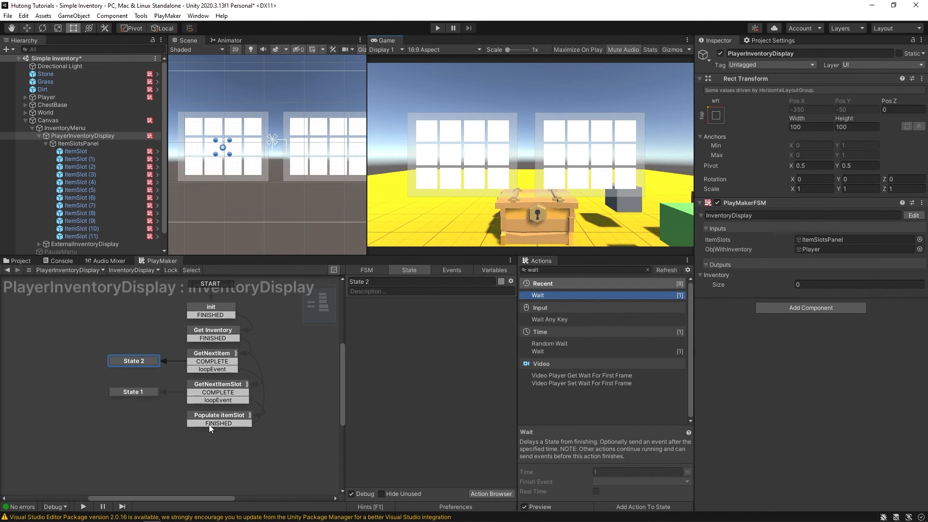
- Move the Send Event action into State 2 and rename it 'Send POPULATE event to all'
click(209, 419)
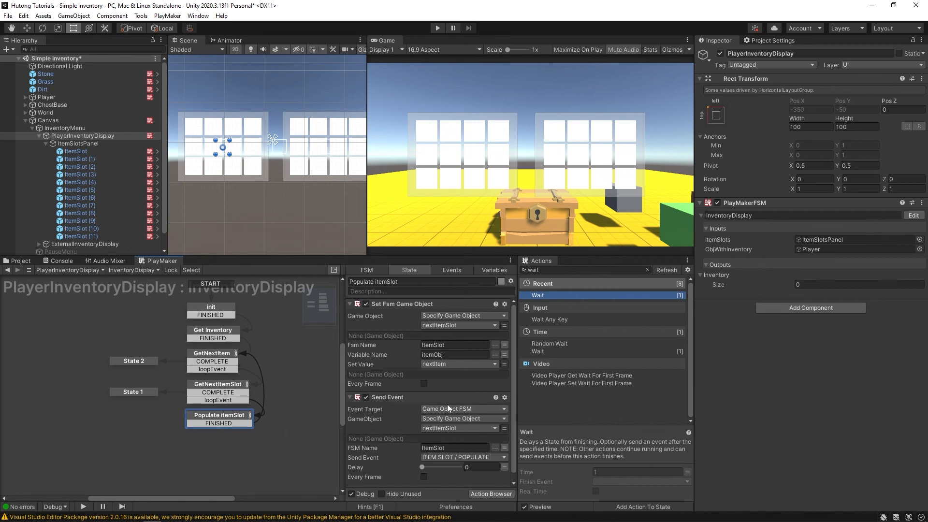
drag(397, 396, 271, 406)
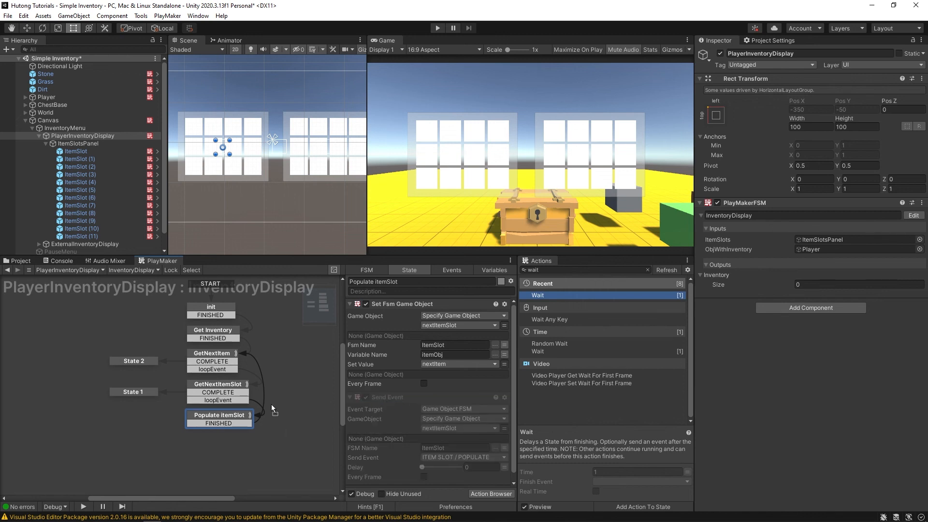
click(127, 362)
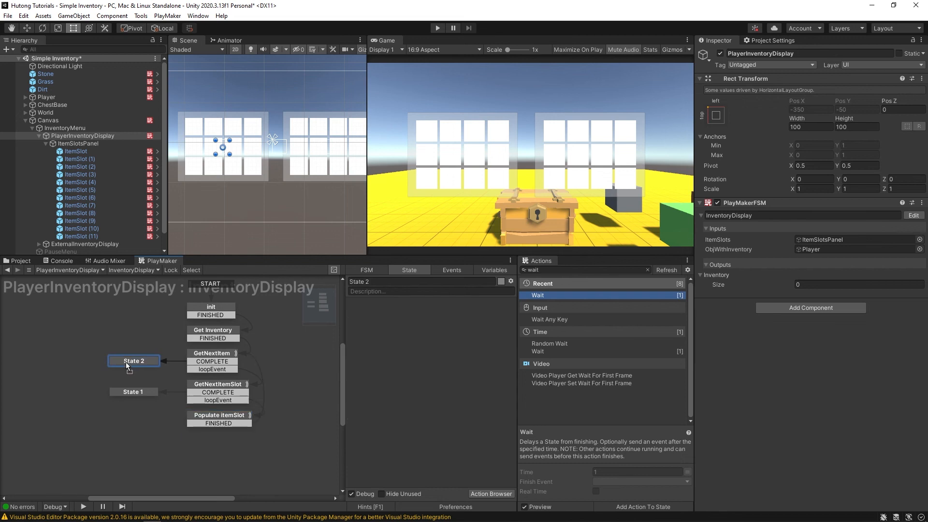
drag(126, 362, 125, 362)
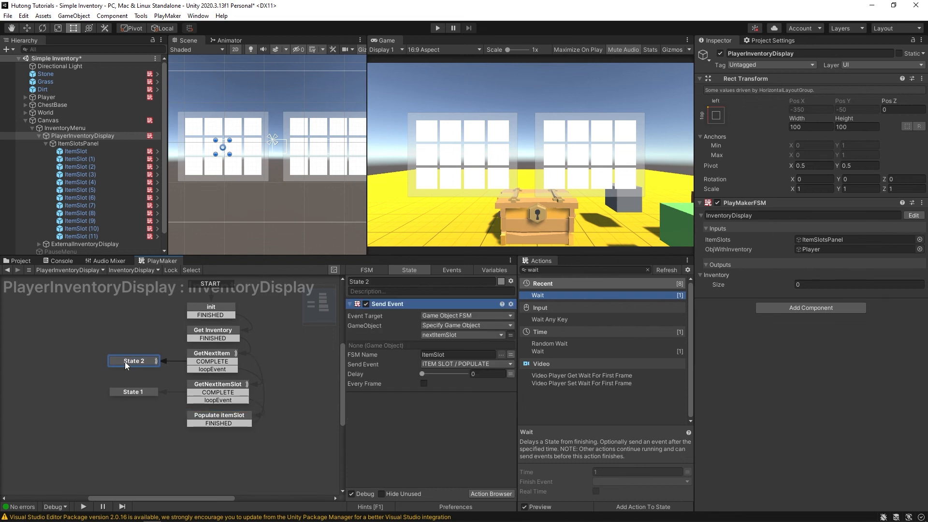
click(382, 282)
text(Send POPULATE eve)
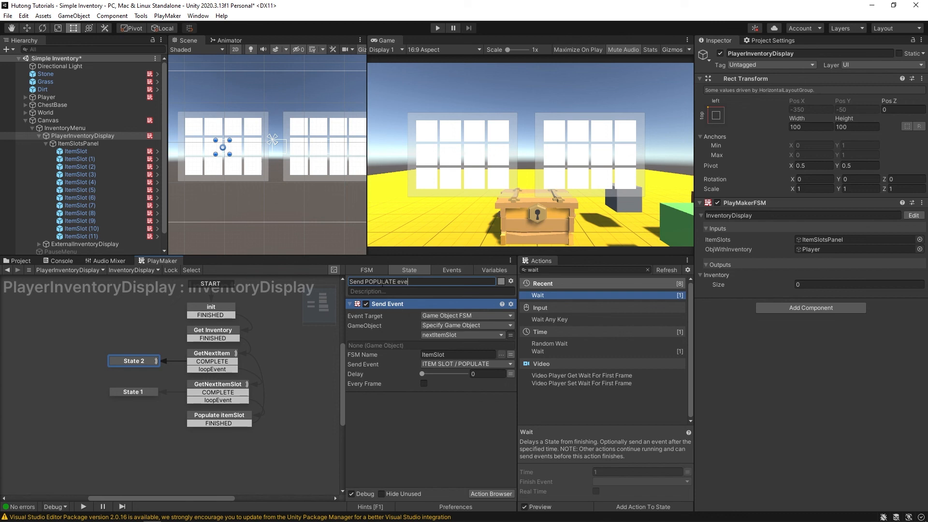
text(nt to all)
key(Return)
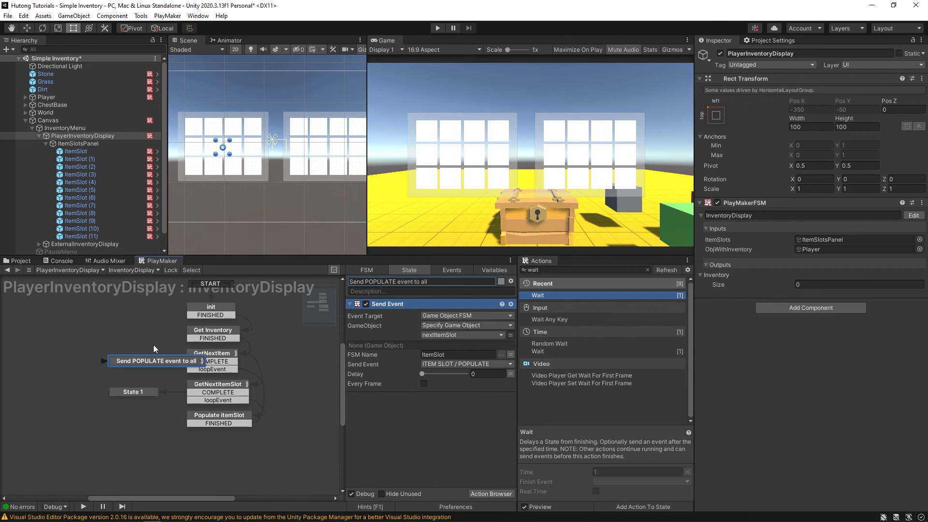
drag(151, 361, 113, 366)
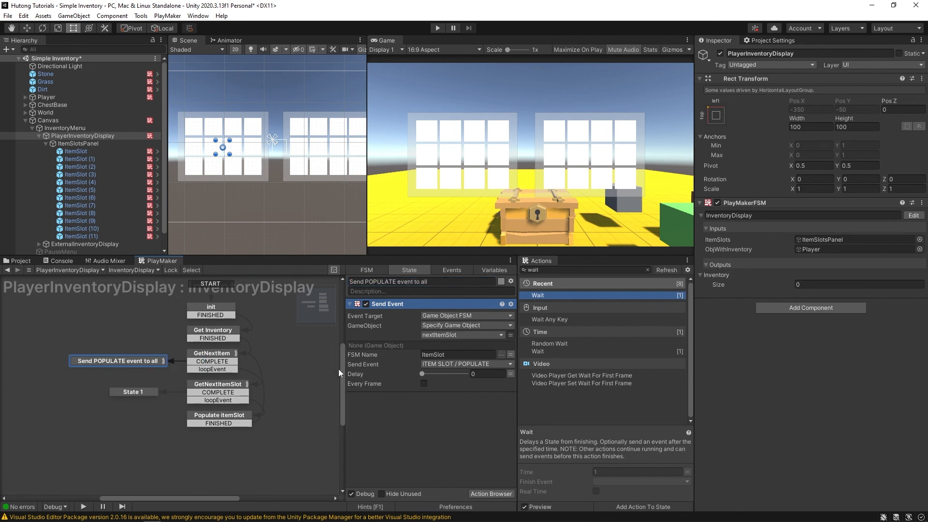
- Set the Send Event target to the owner Game Object with Send To Children
click(468, 315)
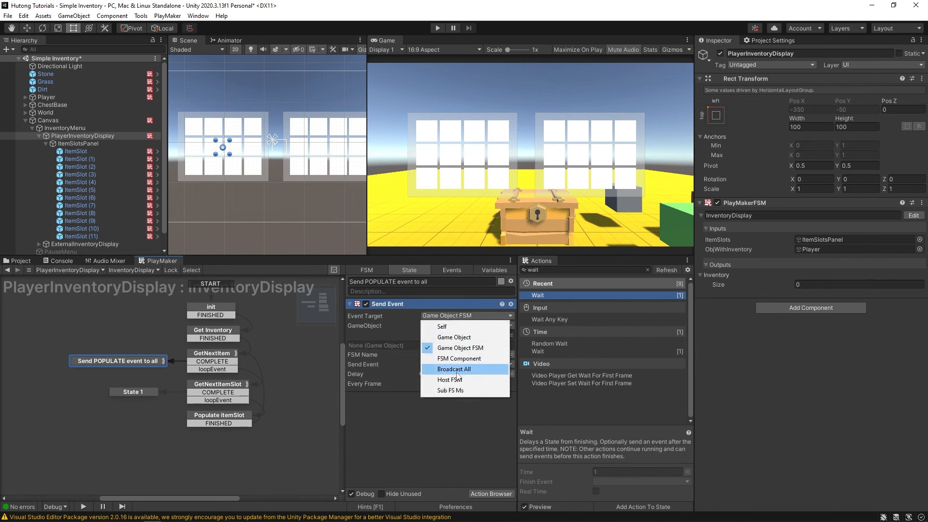
click(455, 369)
click(438, 317)
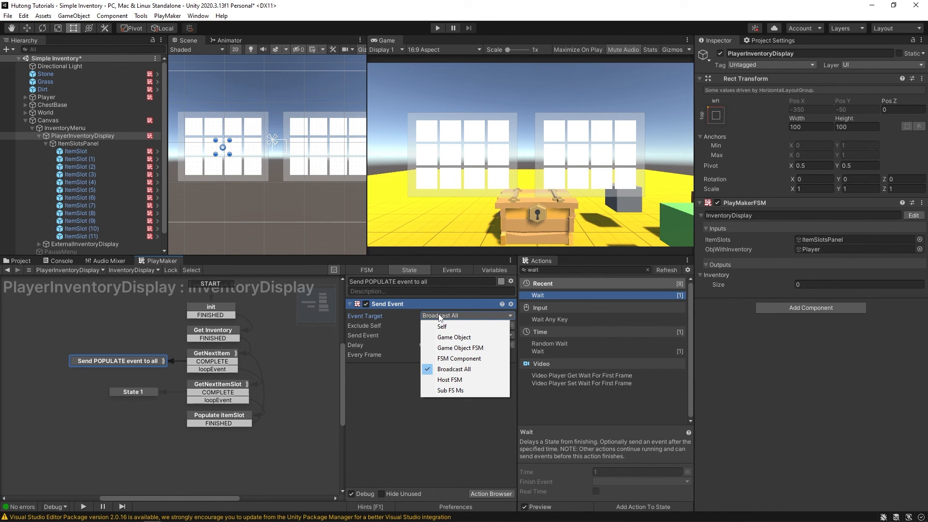
click(449, 339)
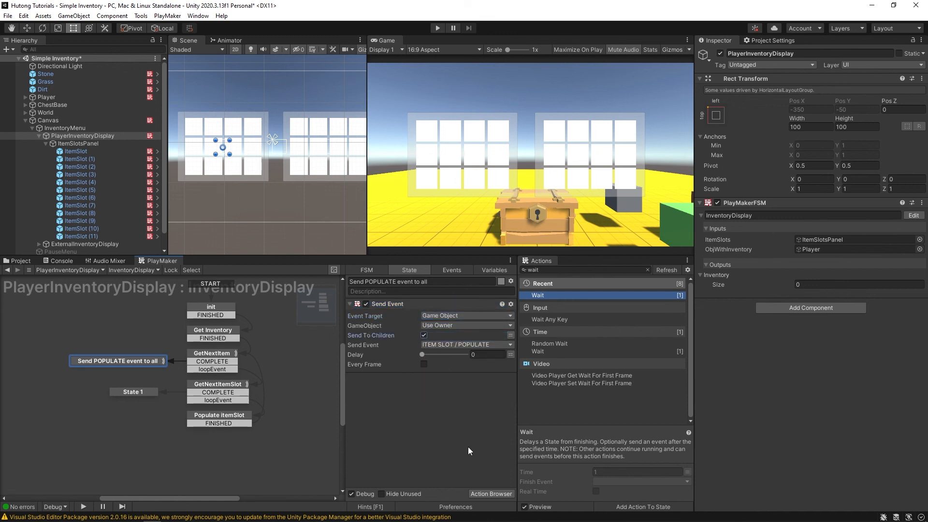
- Shorten init's Wait to 0.1 seconds, then recheck the Populate itemSlot and Send POPULATE states
click(194, 314)
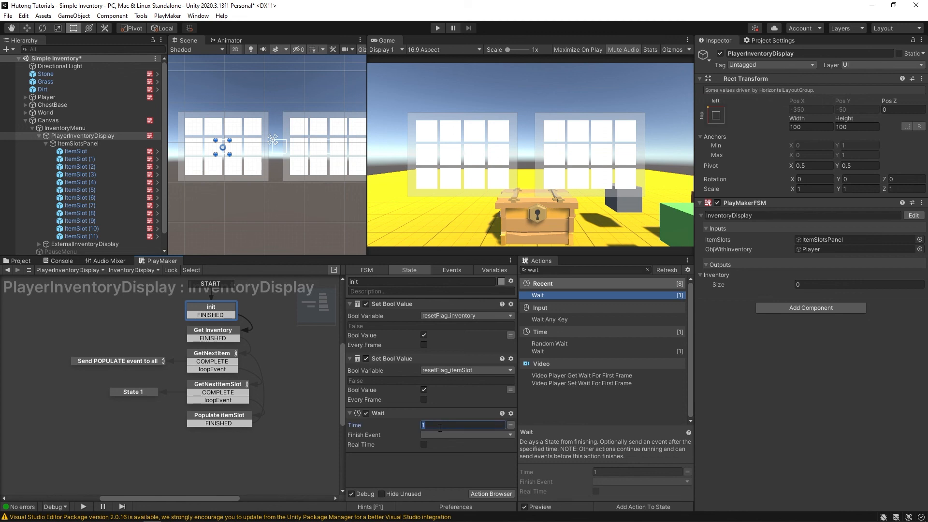
text(0.1)
click(420, 468)
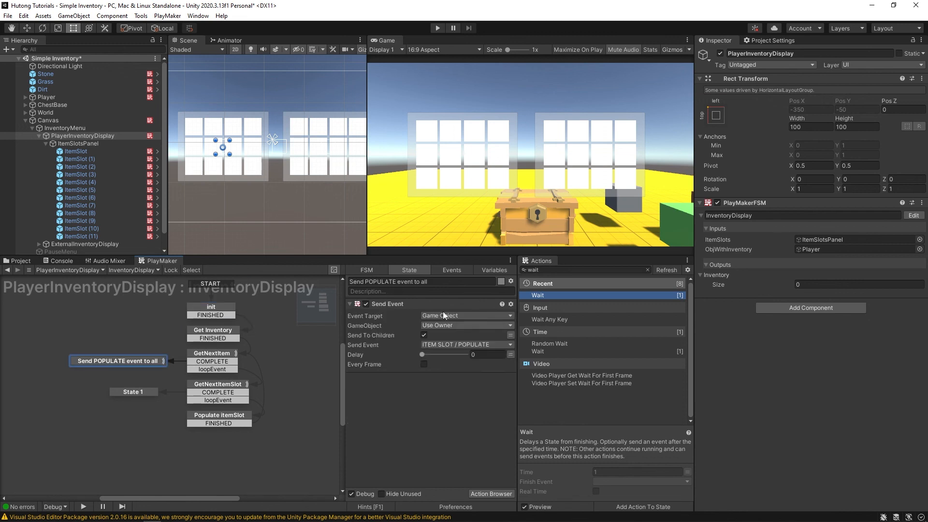
click(220, 417)
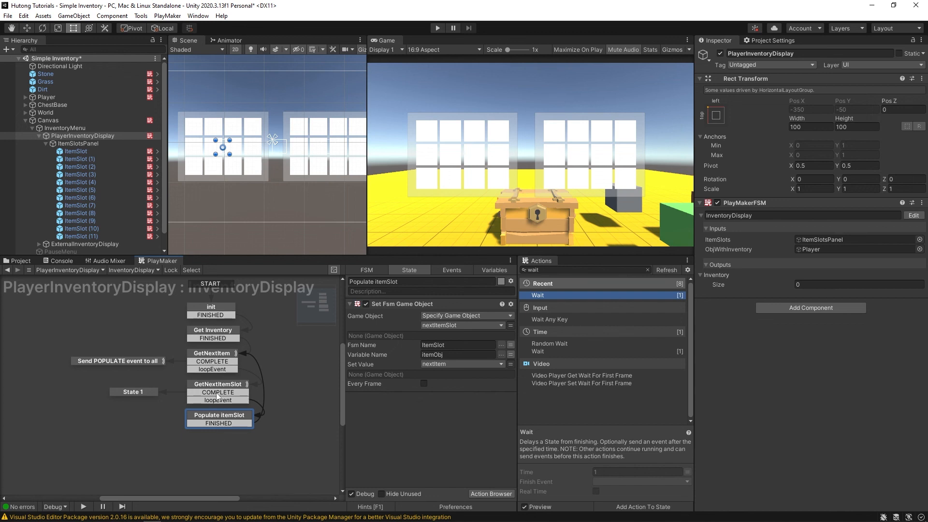
click(118, 361)
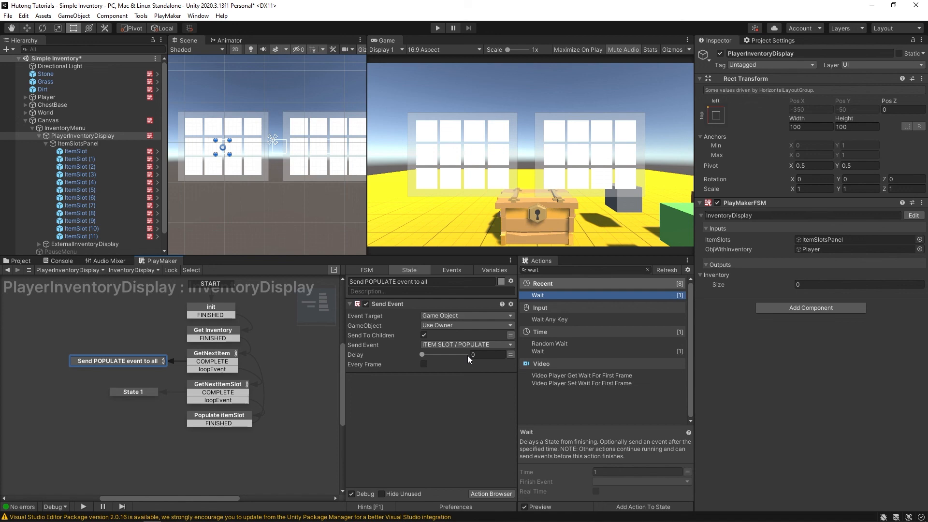
key(ctrl+p)
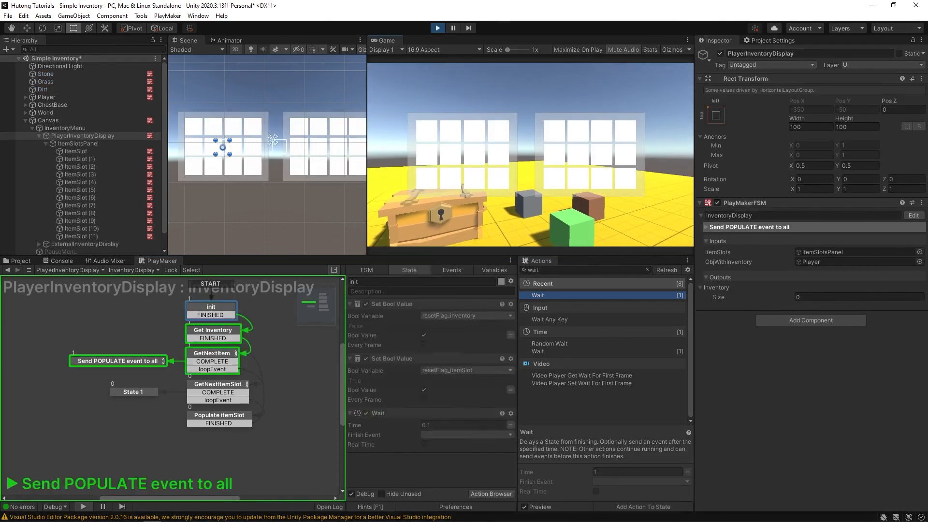
key(Tab)
key(Tab)
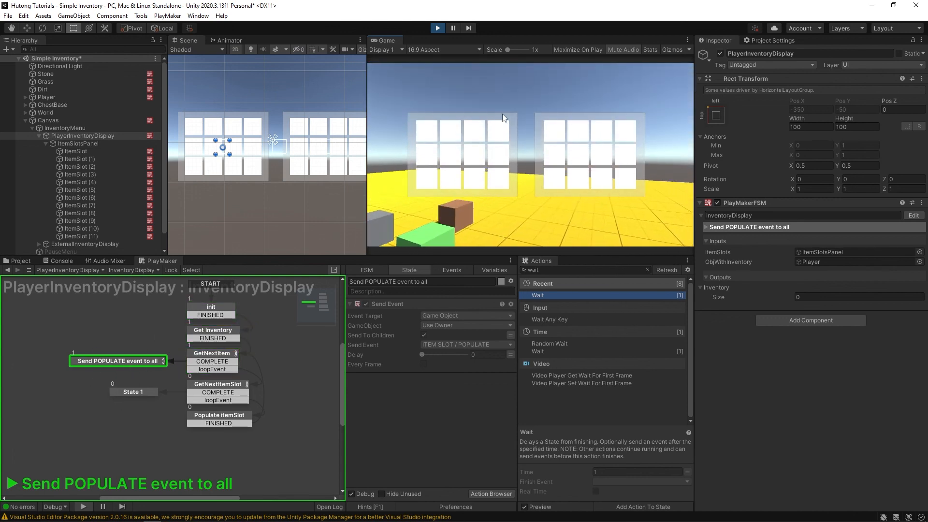
key(Tab)
key(Tab)
key(Tab)
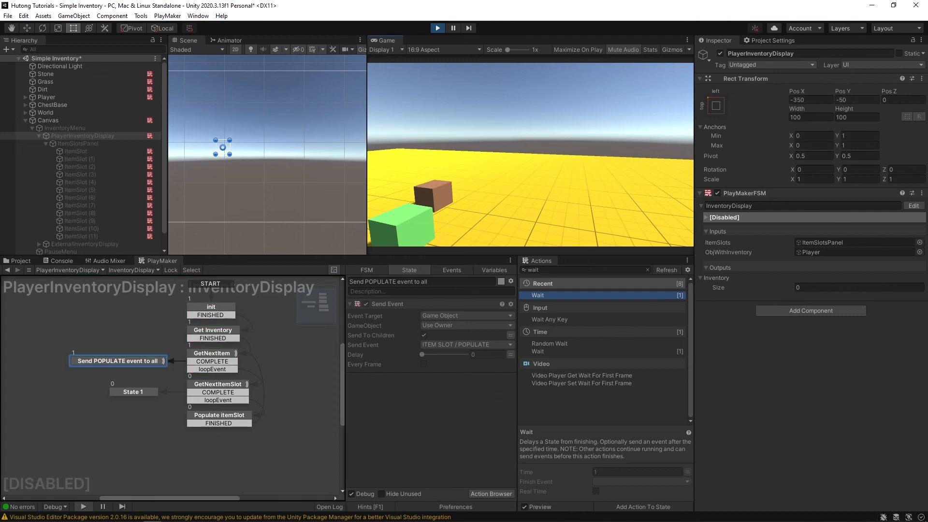
key(Tab)
key(Tab)
key(Tab)
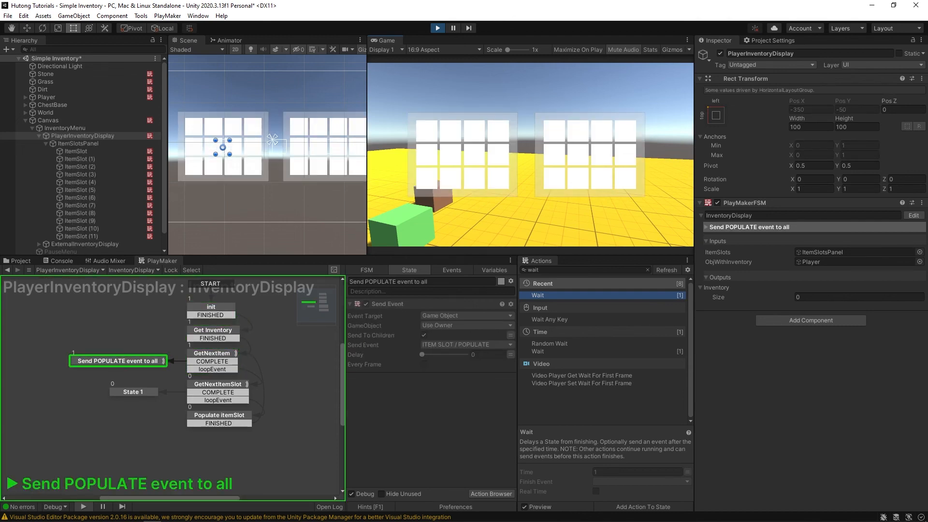
key(Tab)
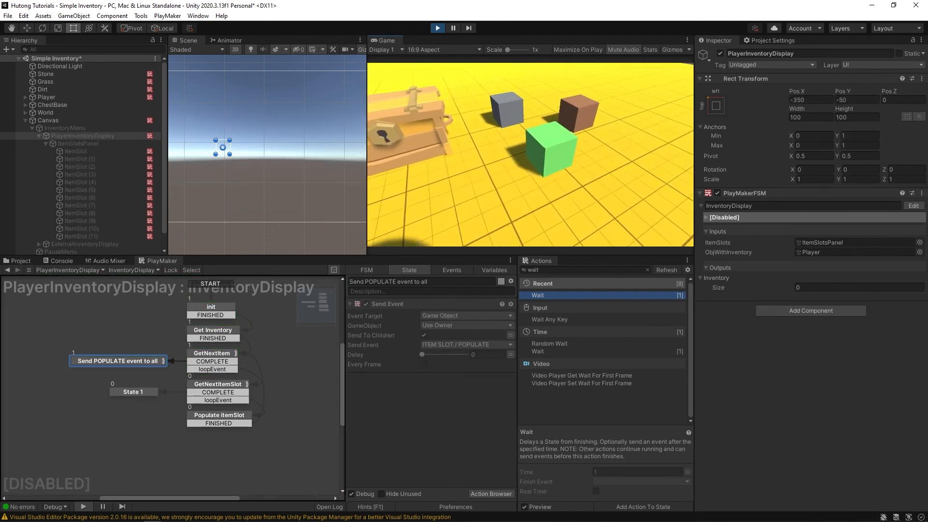
key(Tab)
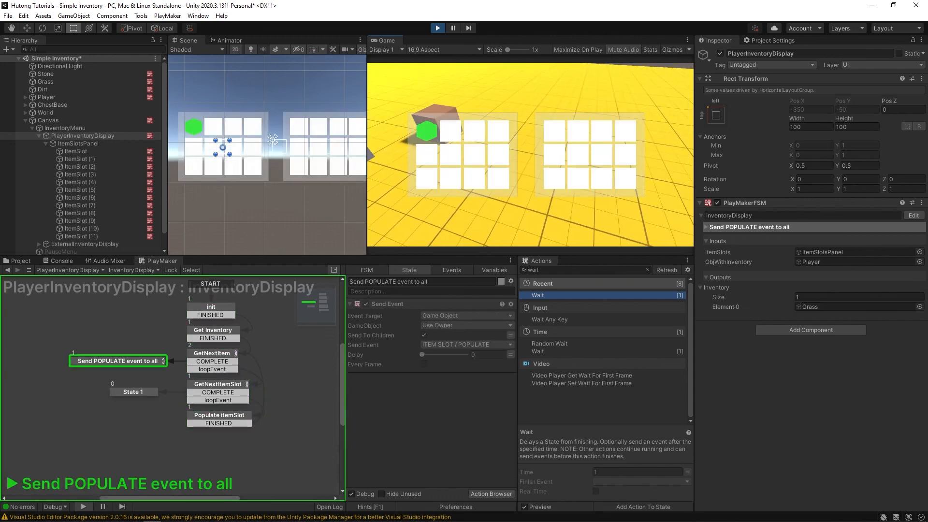
key(Tab)
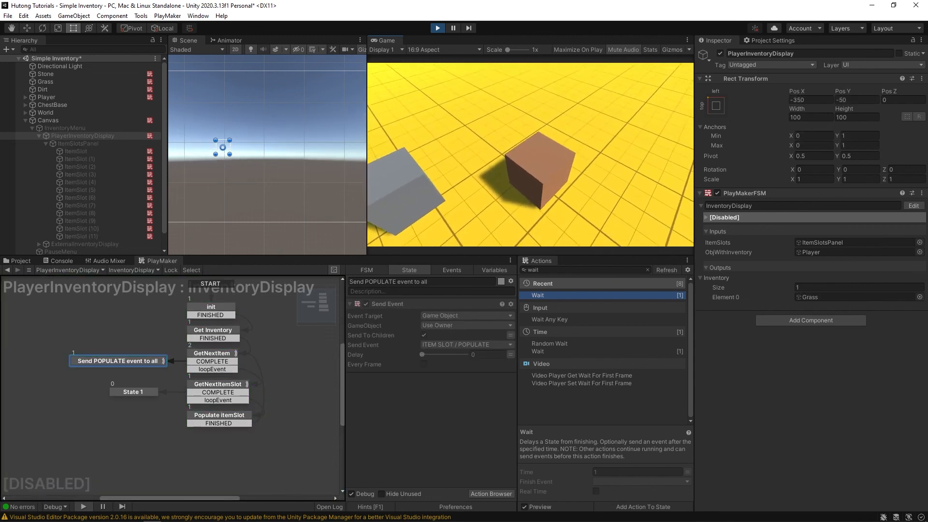
key(Tab)
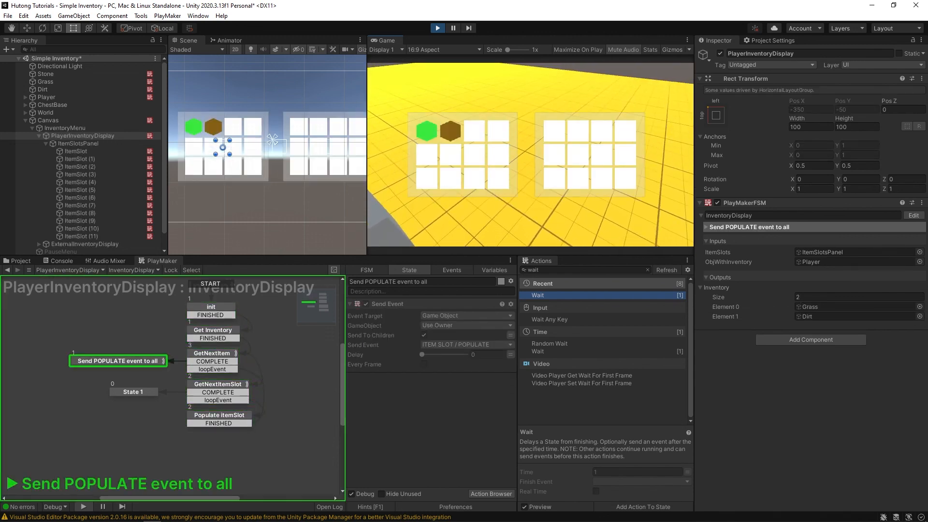
key(Tab)
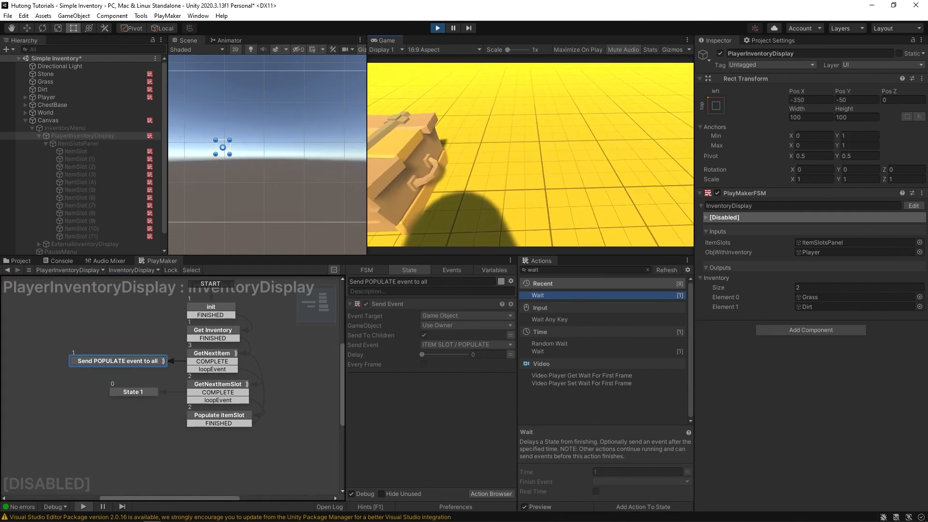
key(Tab)
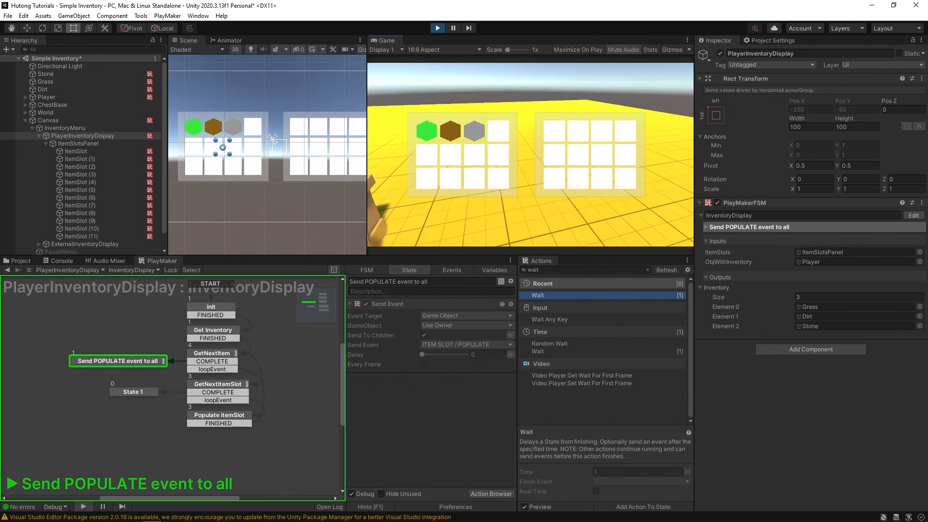
key(ctrl+p)
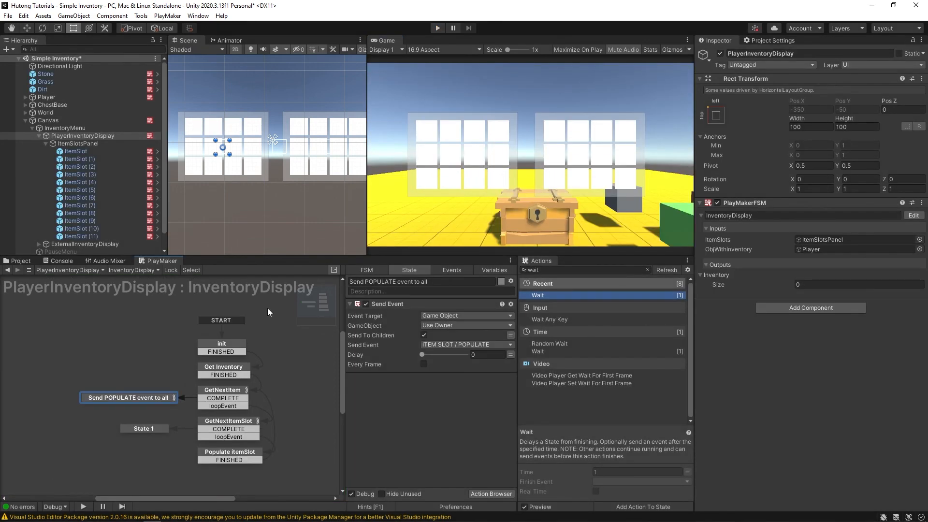